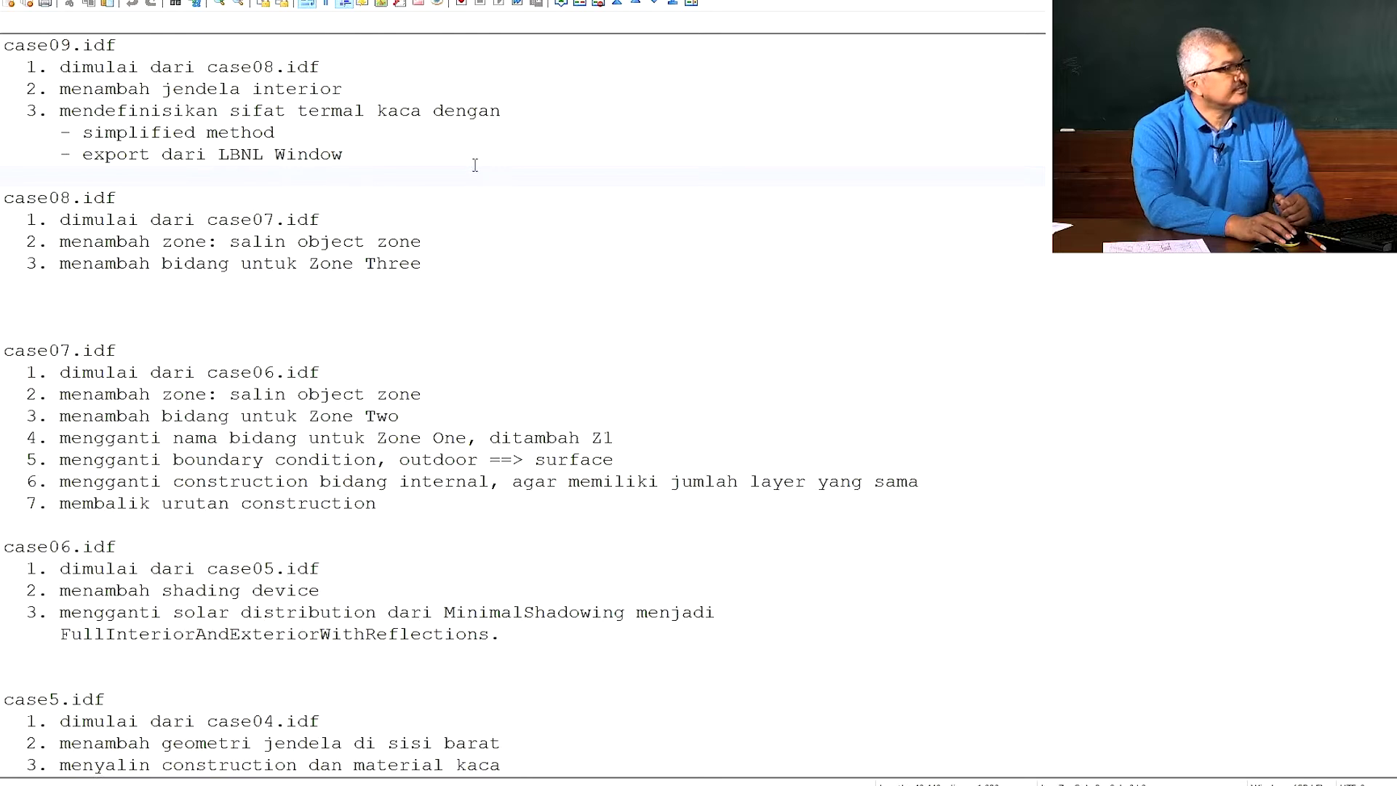
Add a fourth item, "4. menambah output", to the case09.idf notes below the LBNL Window entry
key(Return)
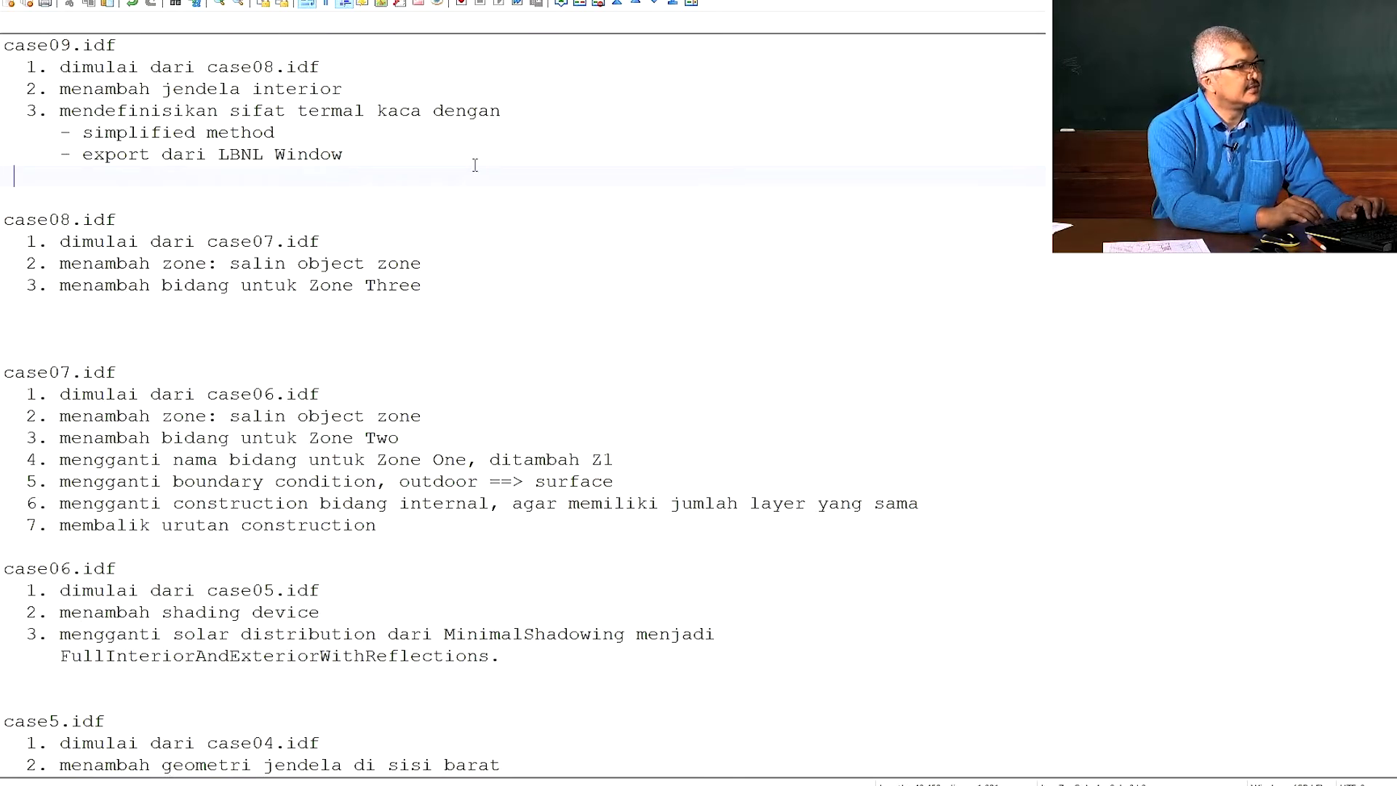
text(4)
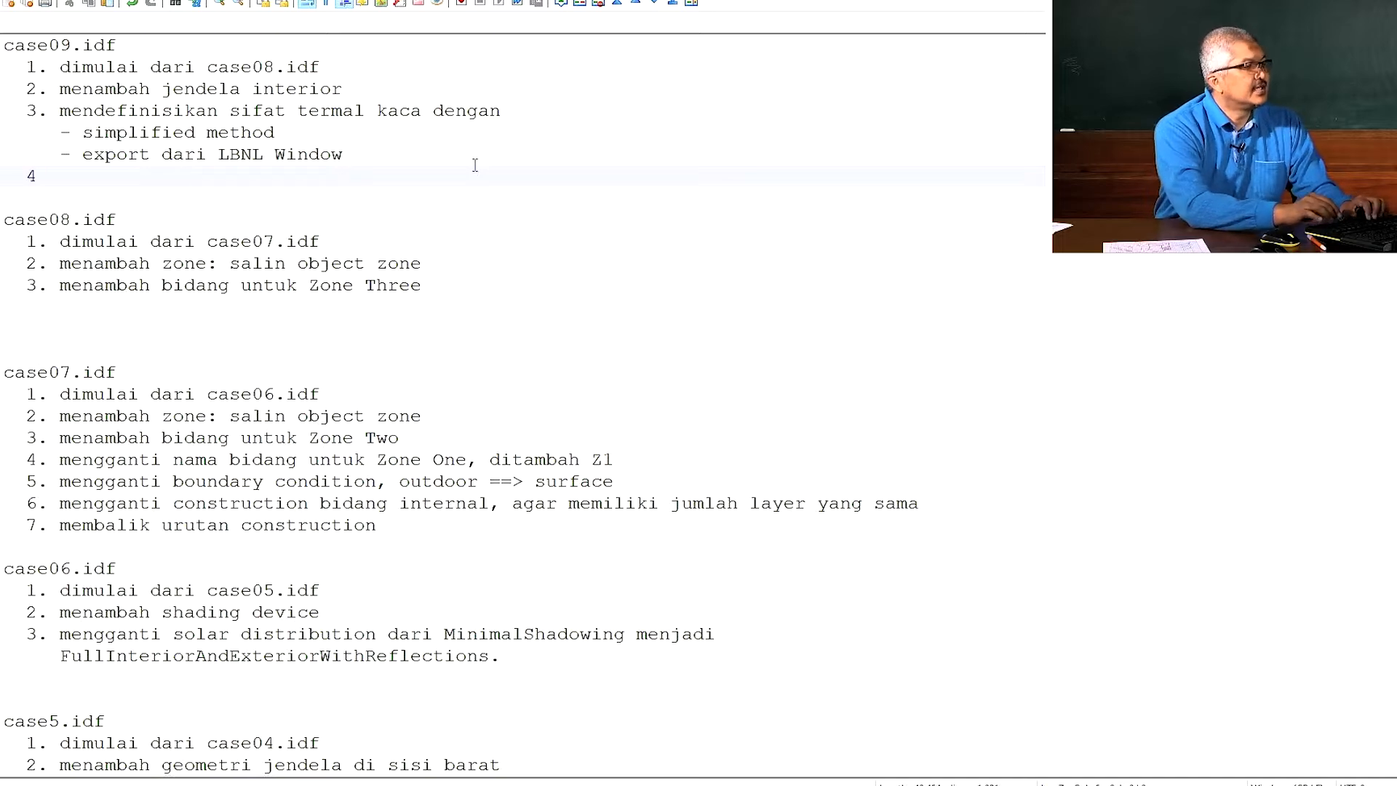
text(. menambah output)
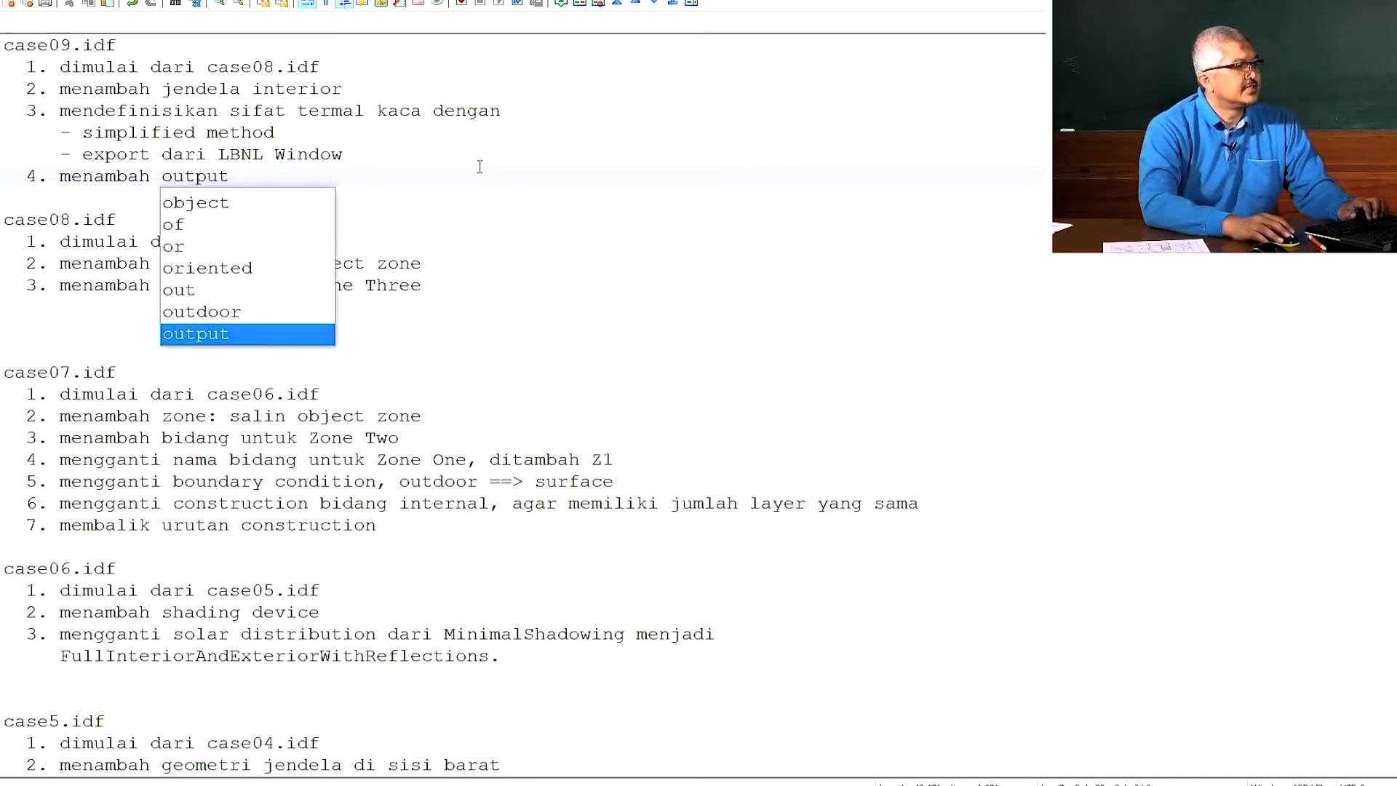
click(485, 174)
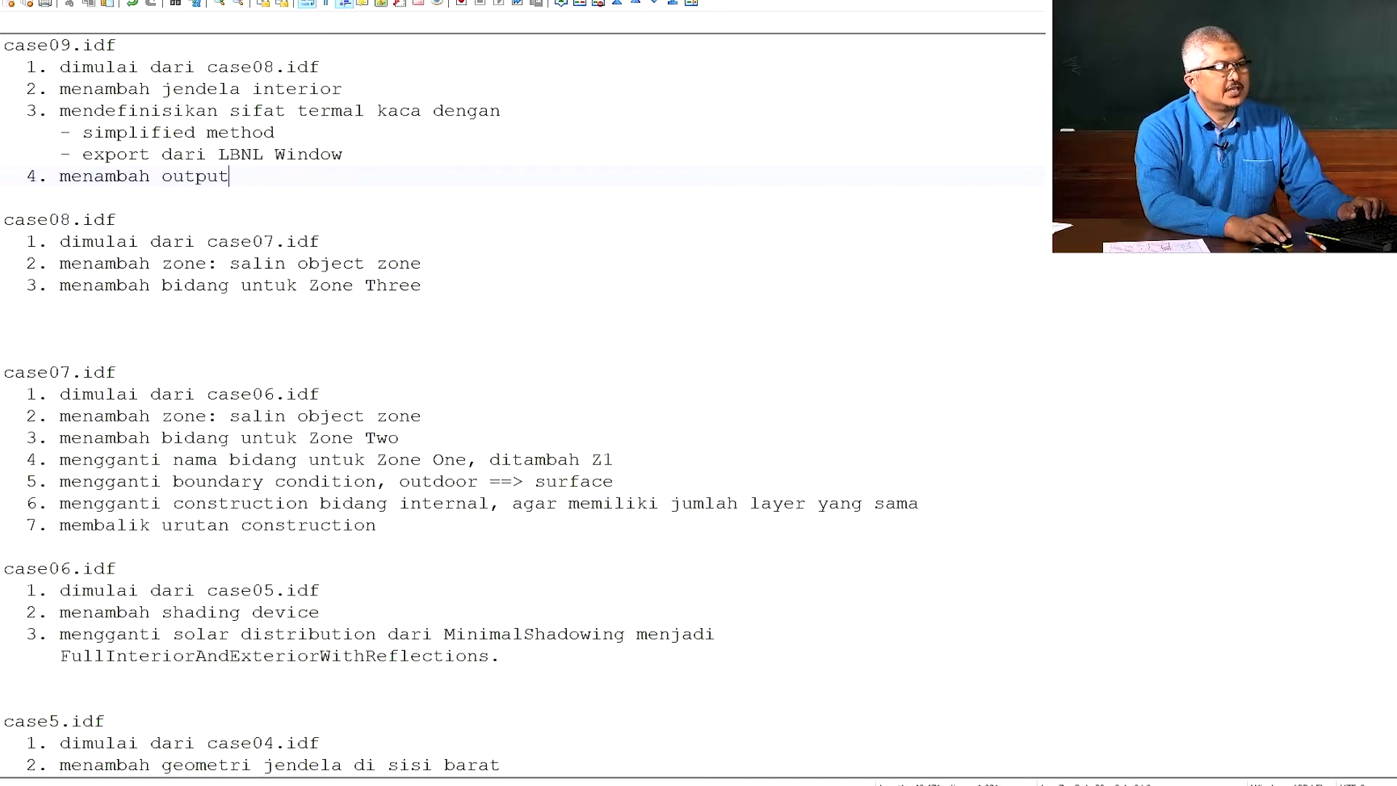
Search case09.idf for "Output:Var" and look through the Output:Variable lines down to the custom block before ZONE TWO
key(ctrl+f)
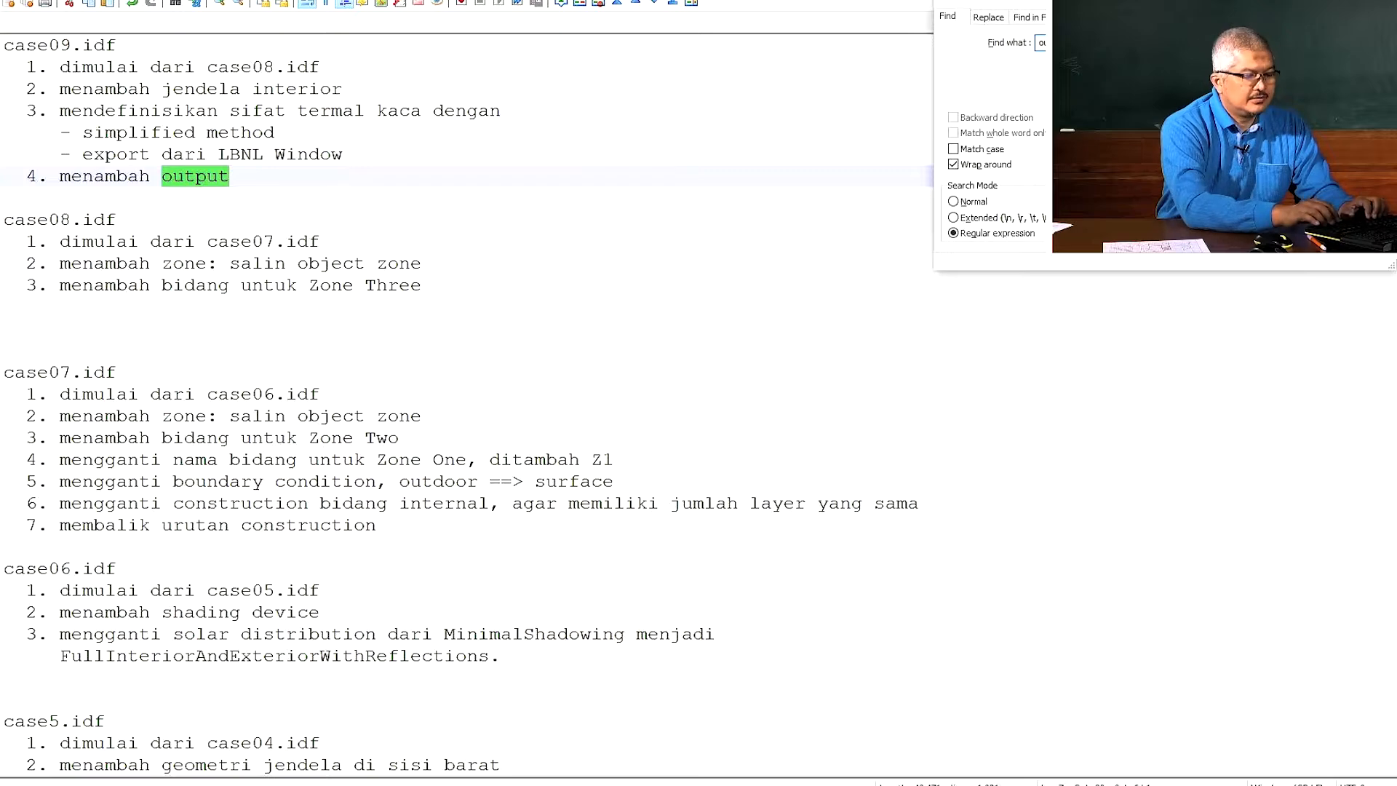
key(Return)
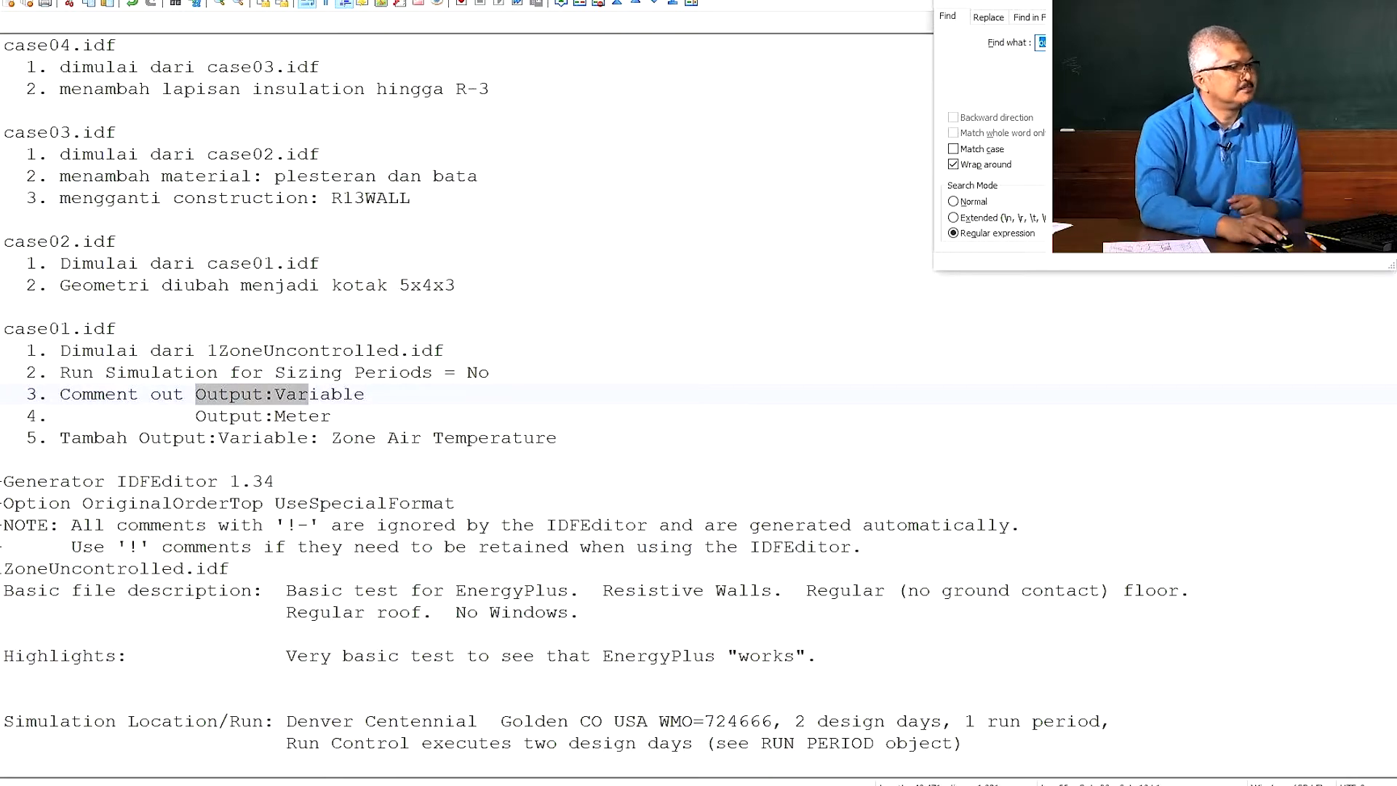
key(Return)
key(Return)
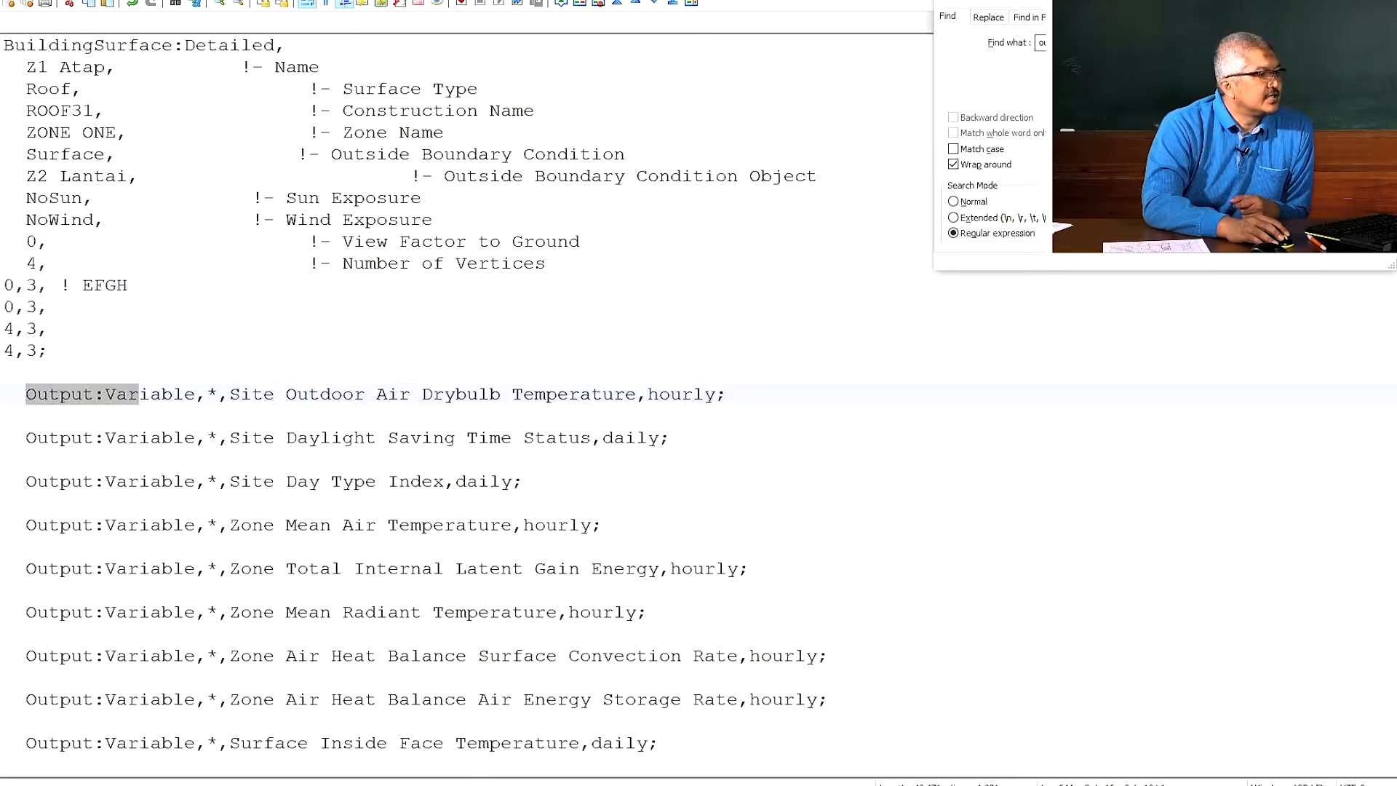
scroll(844, 485, down, 14)
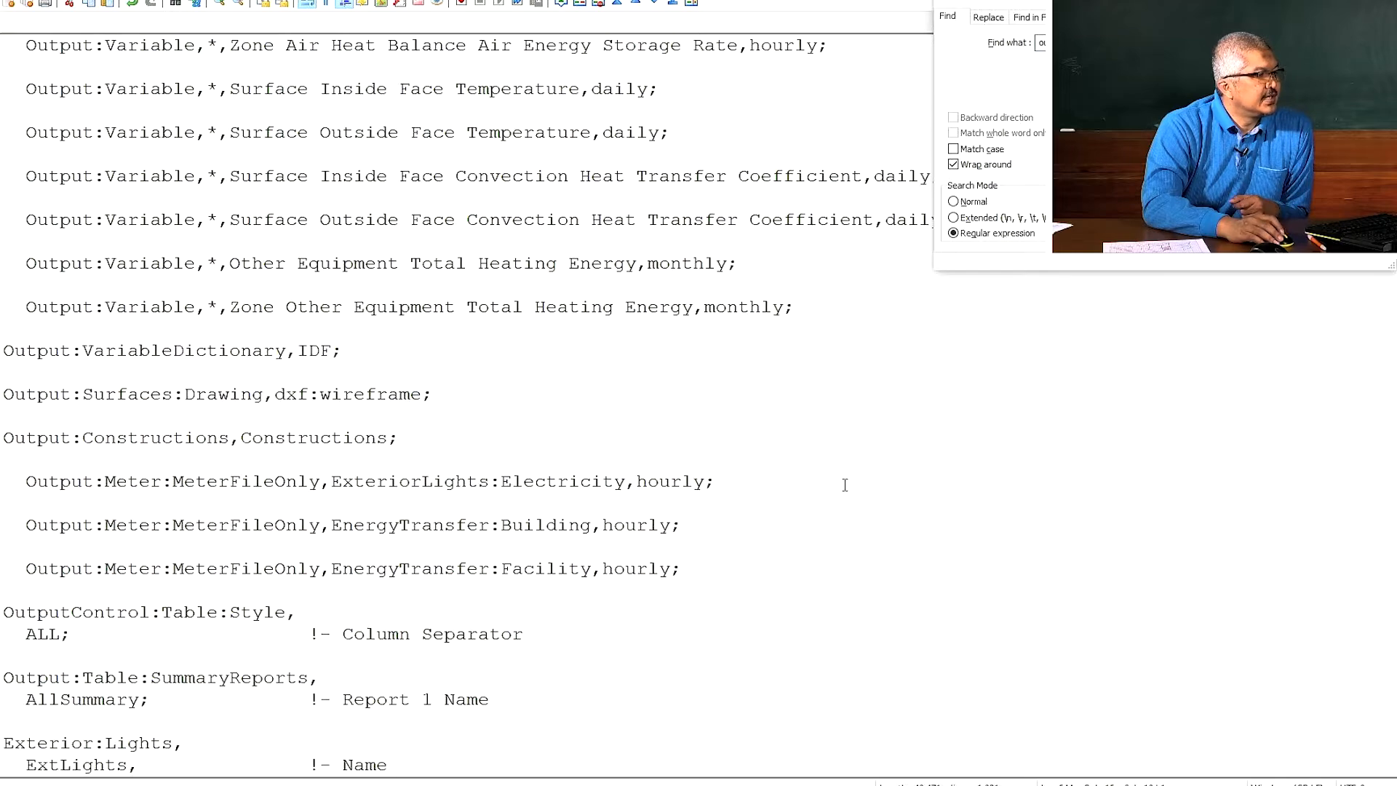
scroll(844, 484, down, 7)
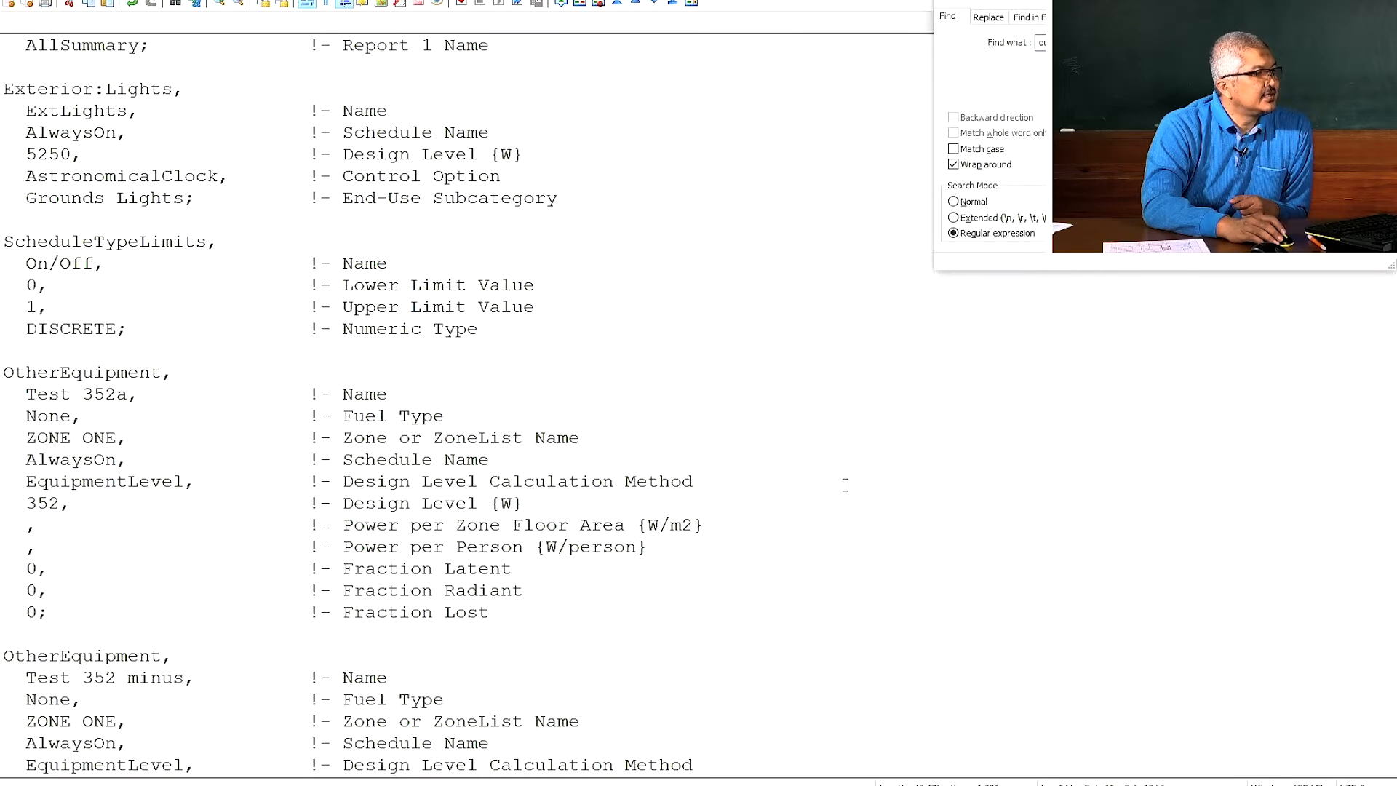
click(402, 309)
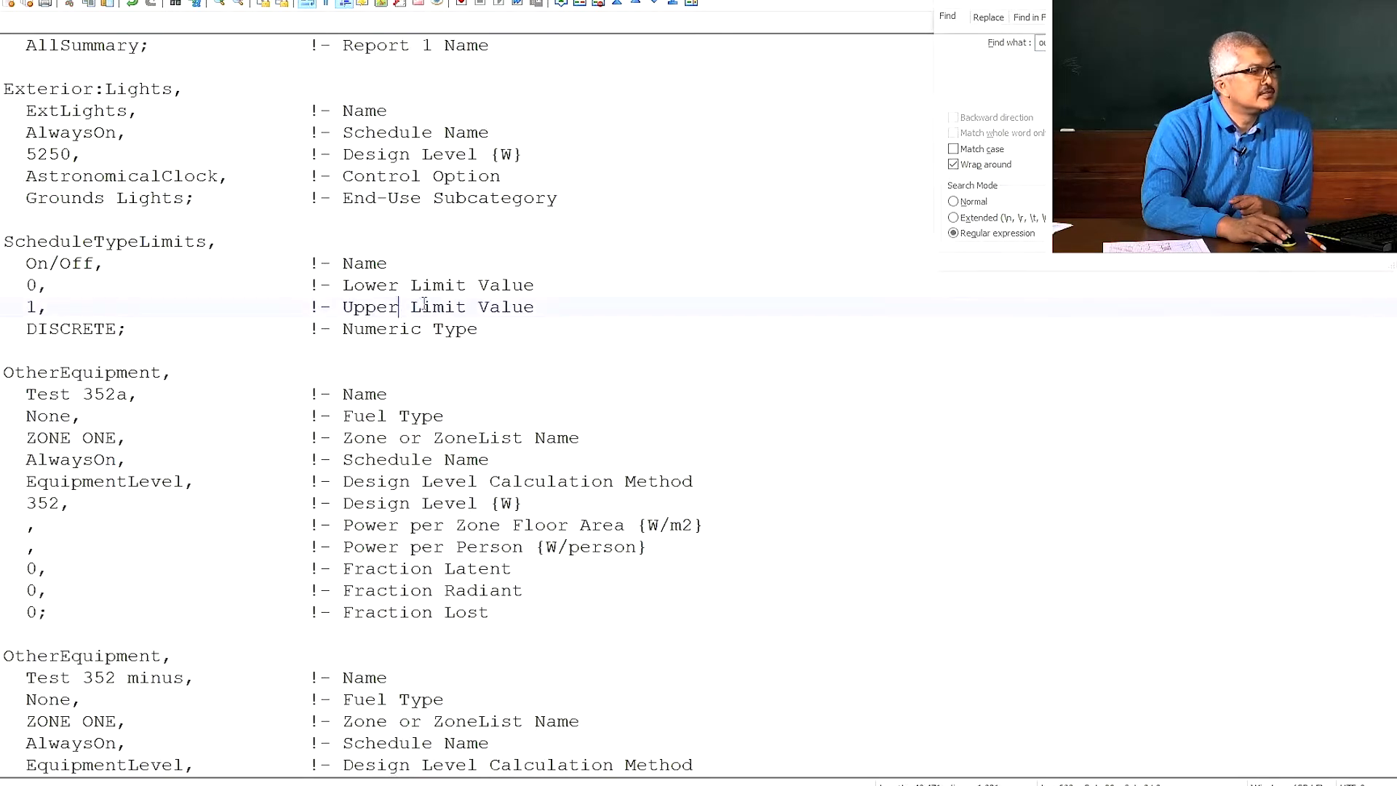
click(1302, 42)
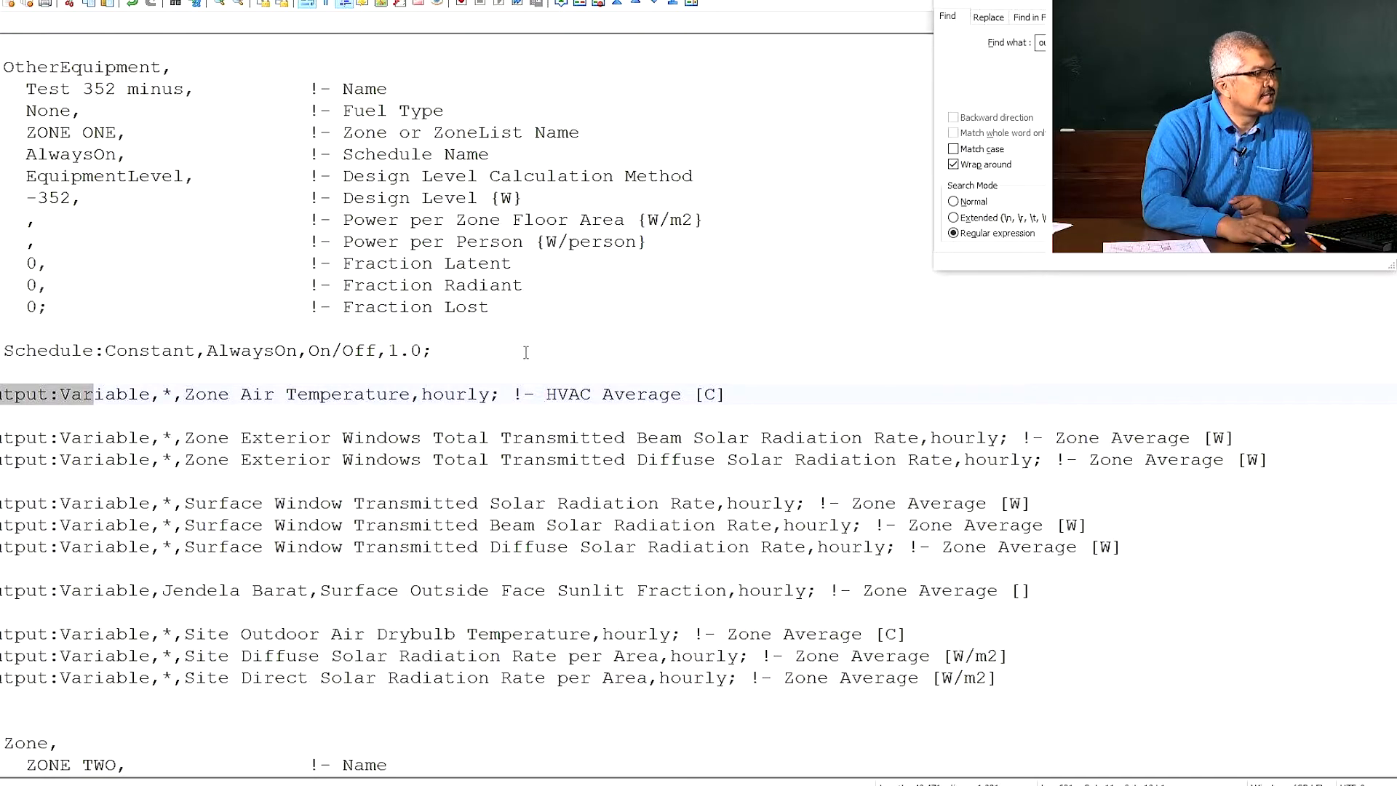
scroll(524, 354, down, 3)
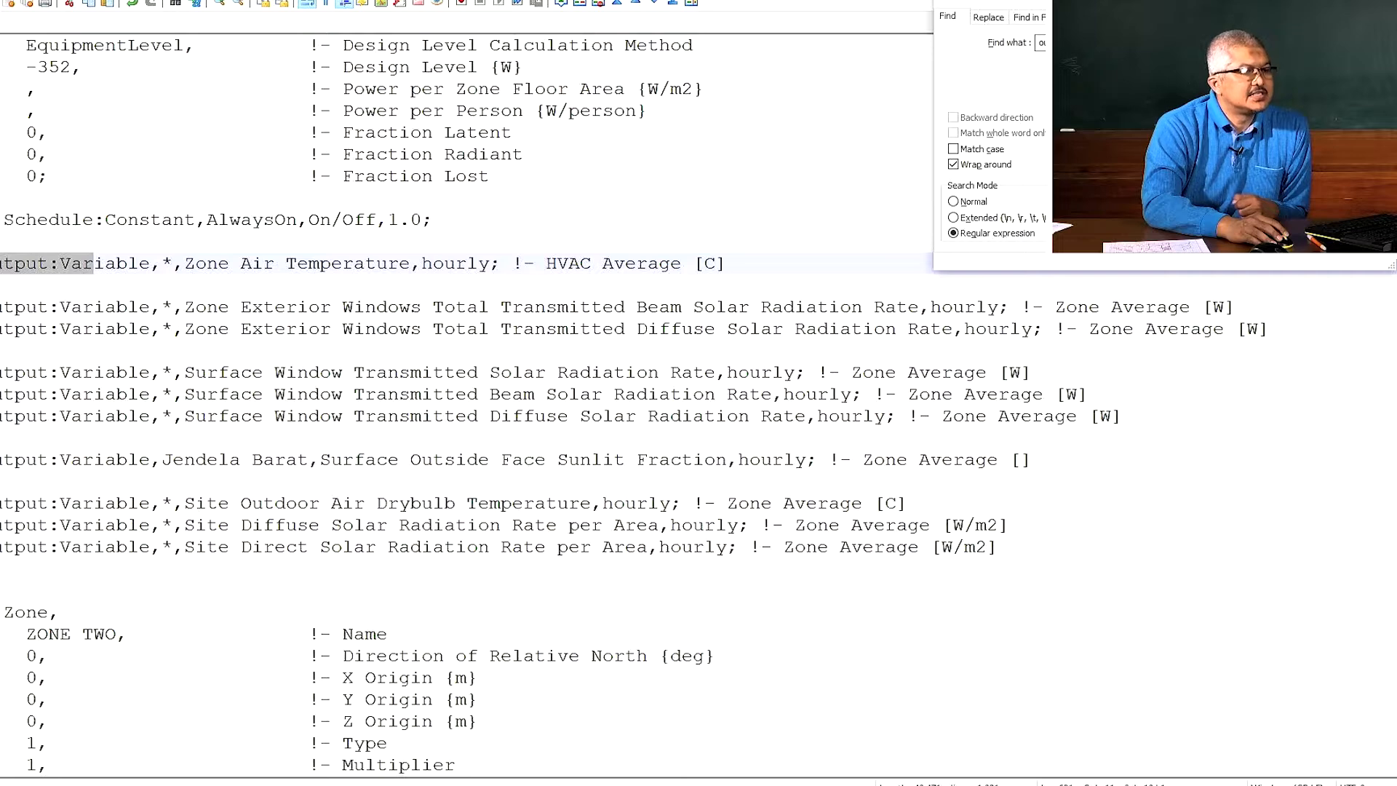
key(Escape)
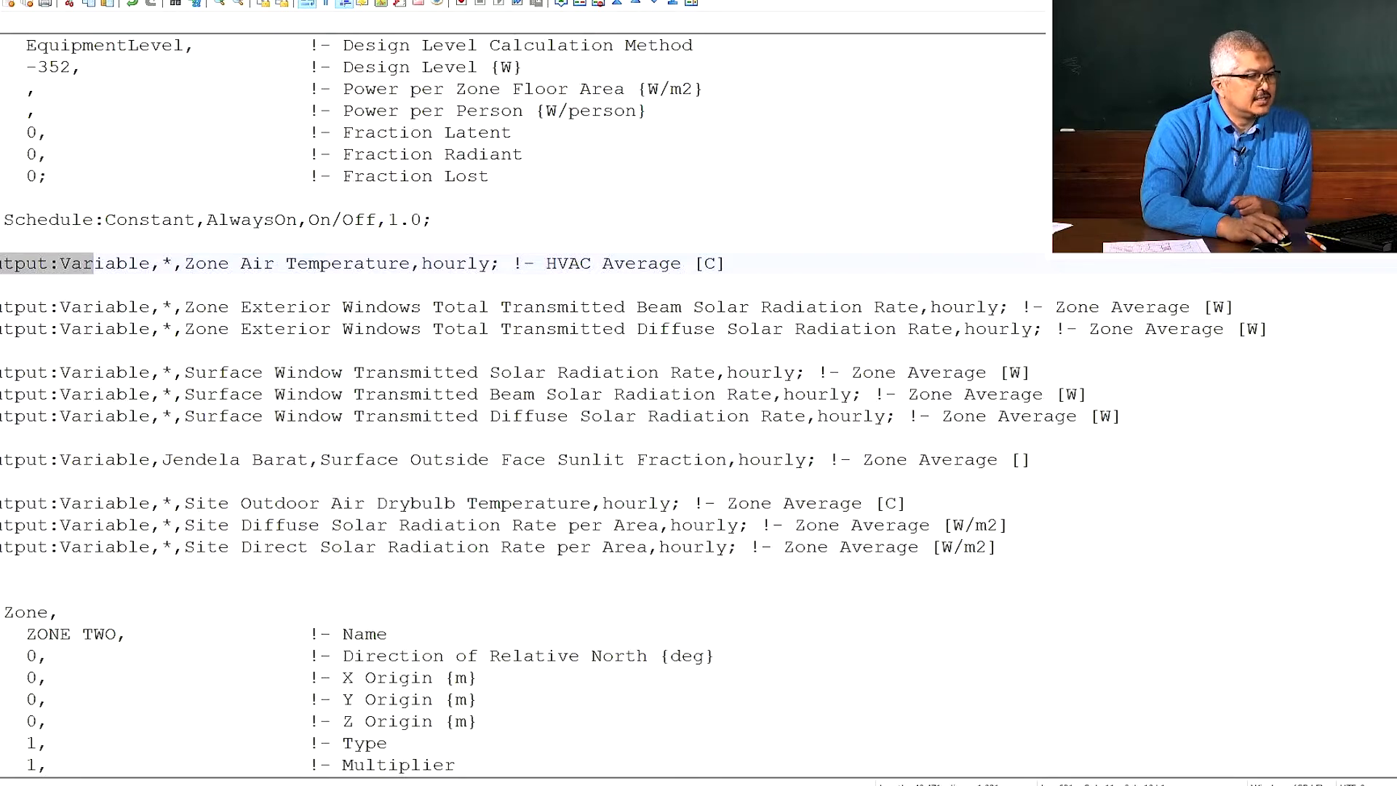
Check the outputs listed on the Advanced Output slide and open case09.rdd from the single_zone folder in Notepad++
key(alt+Tab)
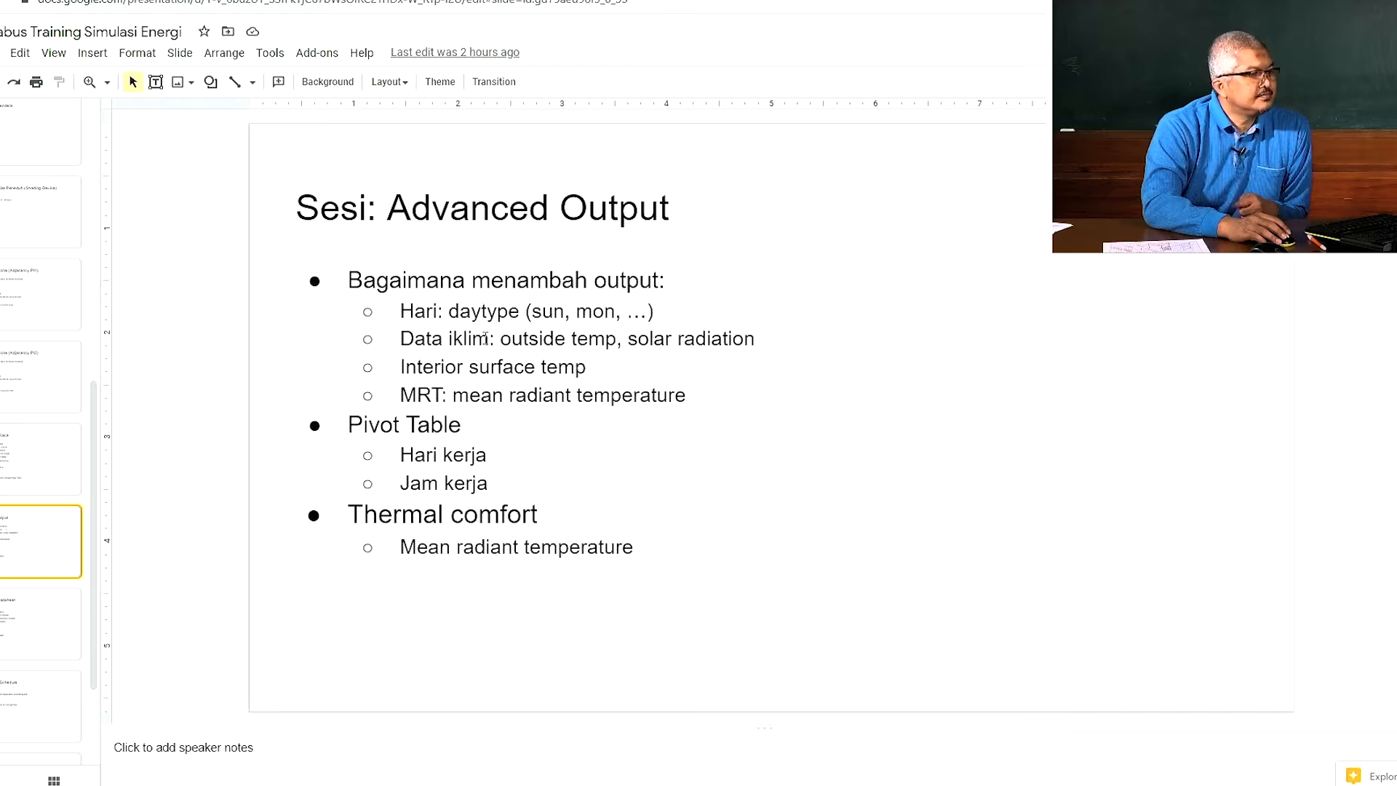
key(alt+Tab)
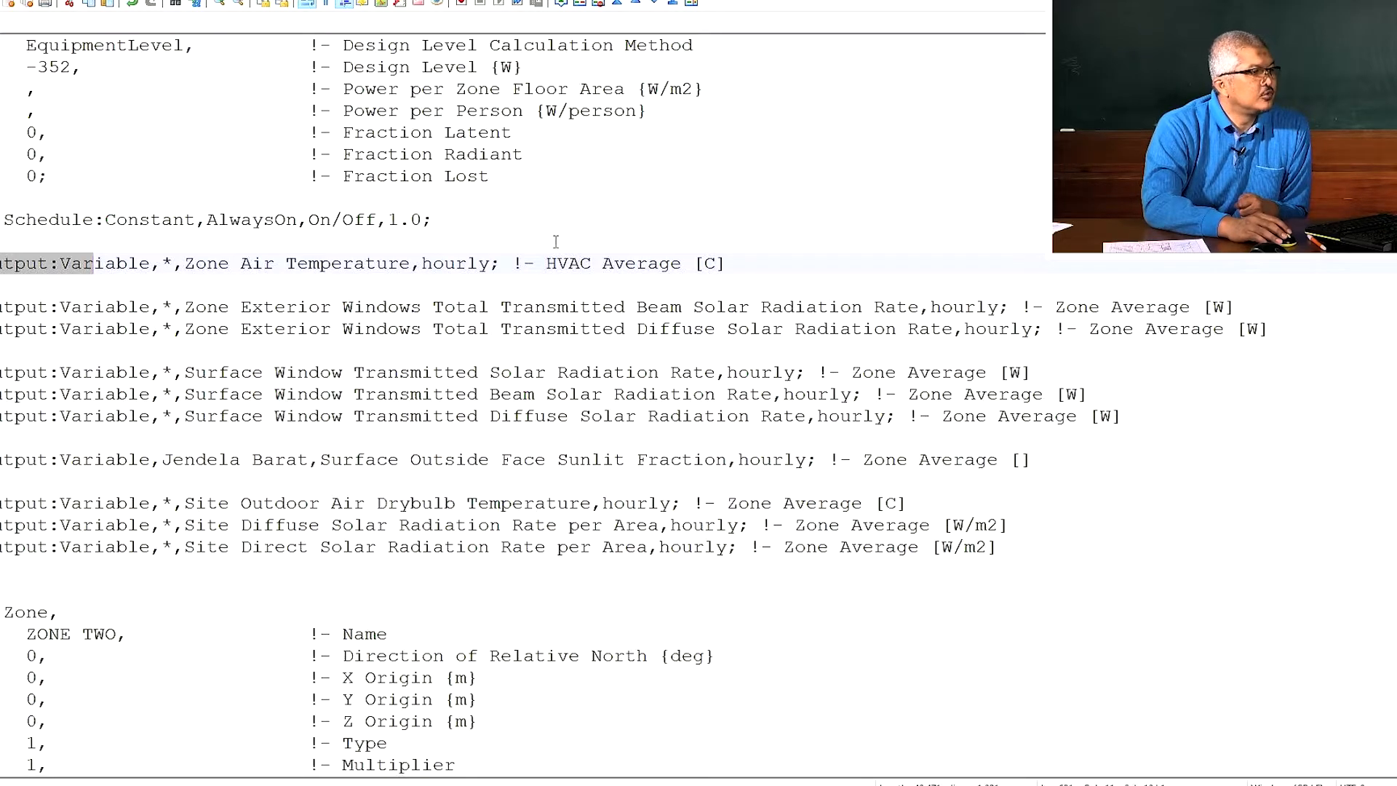
mouse_move(342, 782)
click(291, 753)
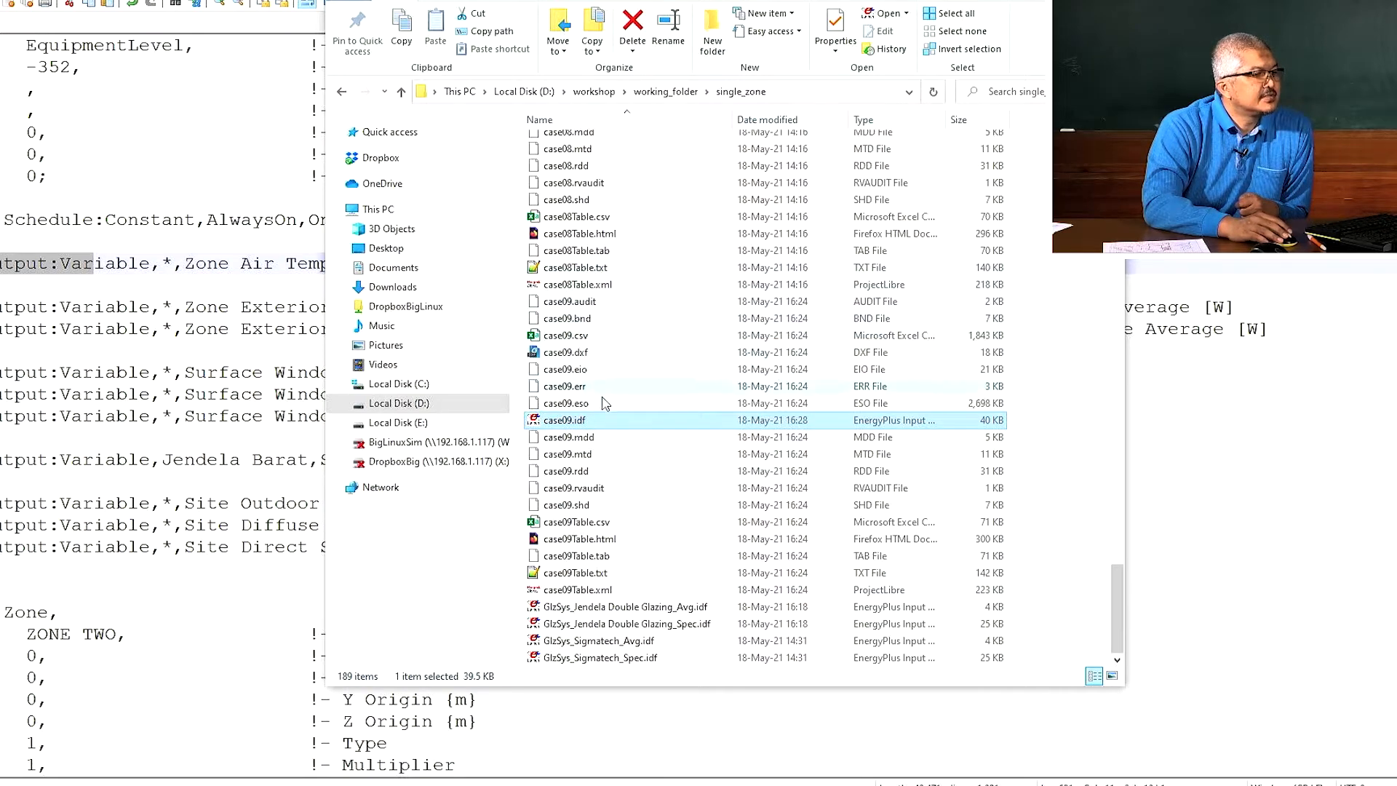
click(595, 474)
right_click(594, 476)
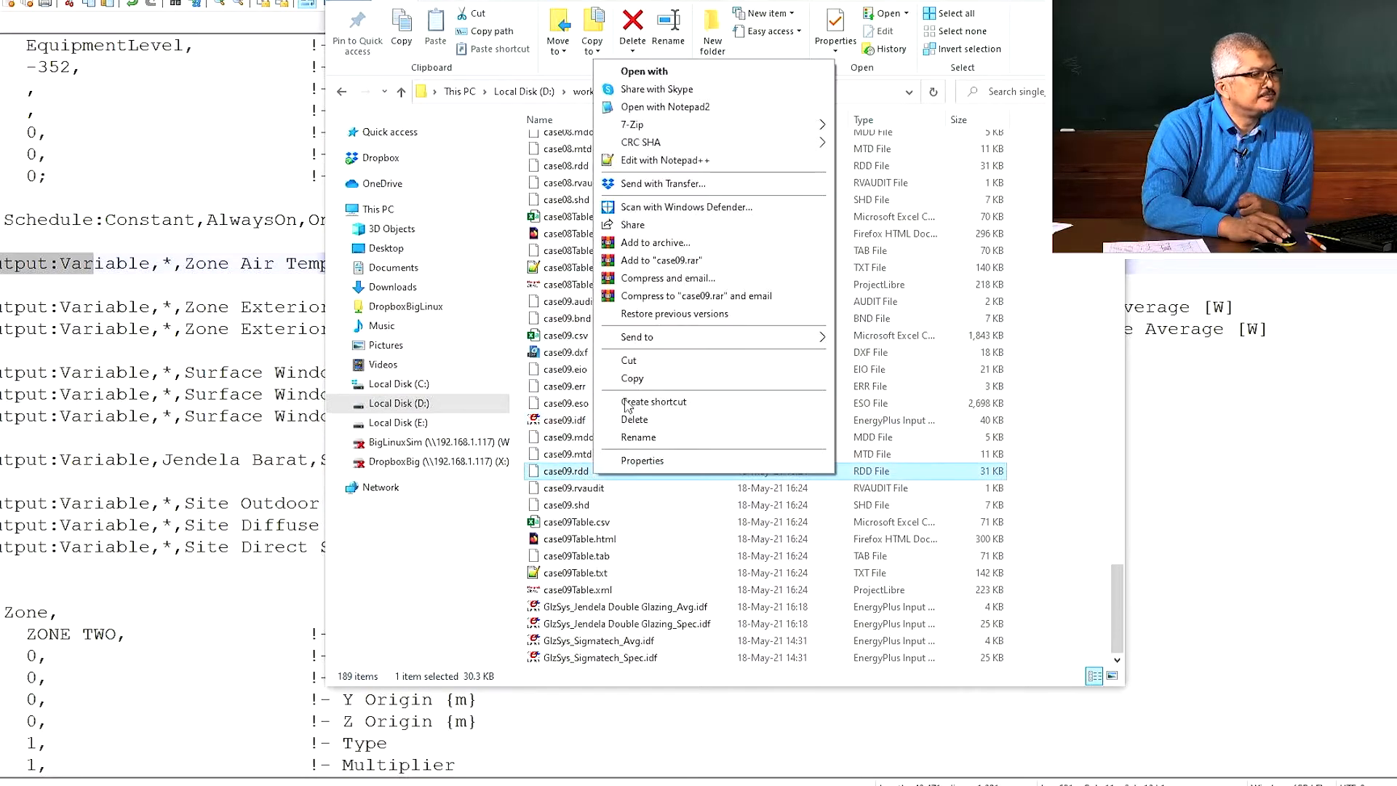
click(688, 161)
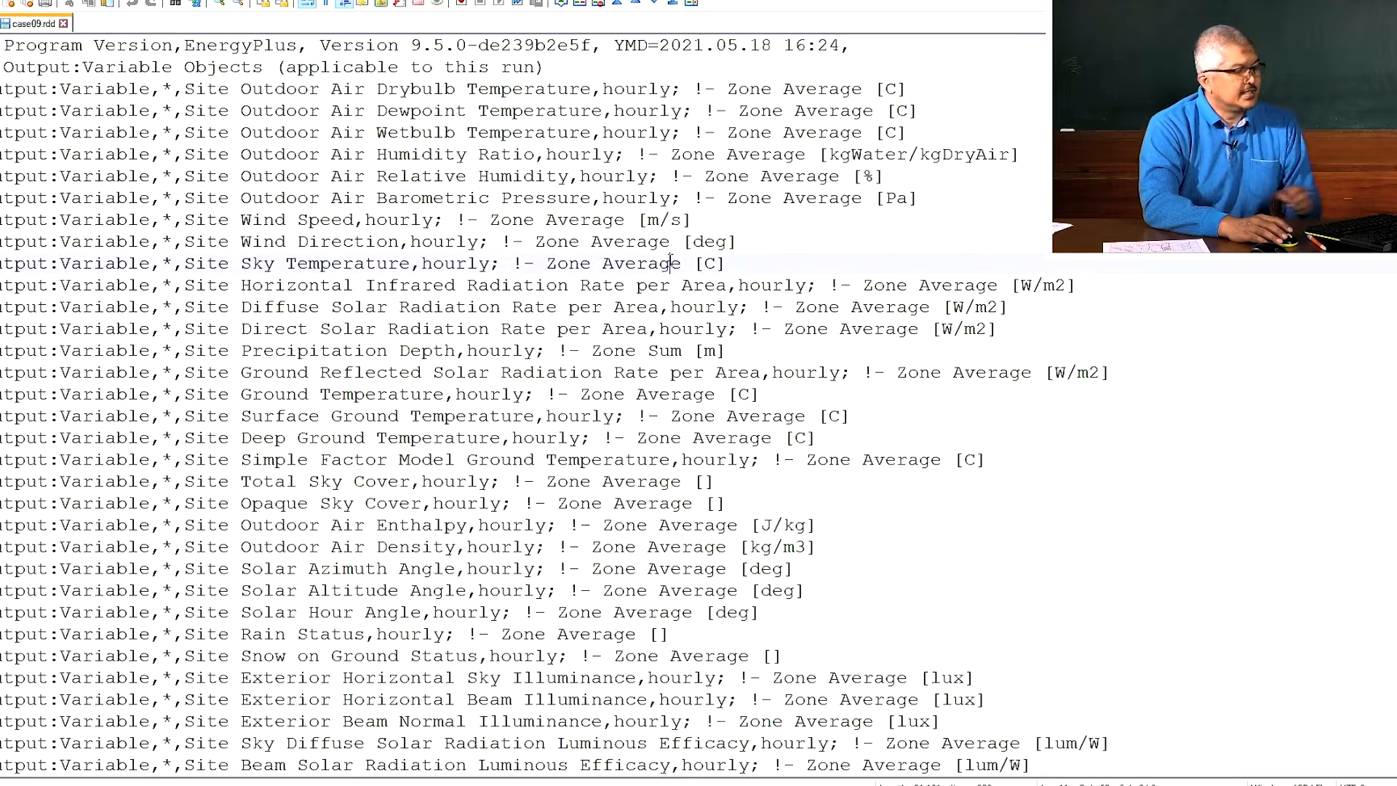
text(dy)
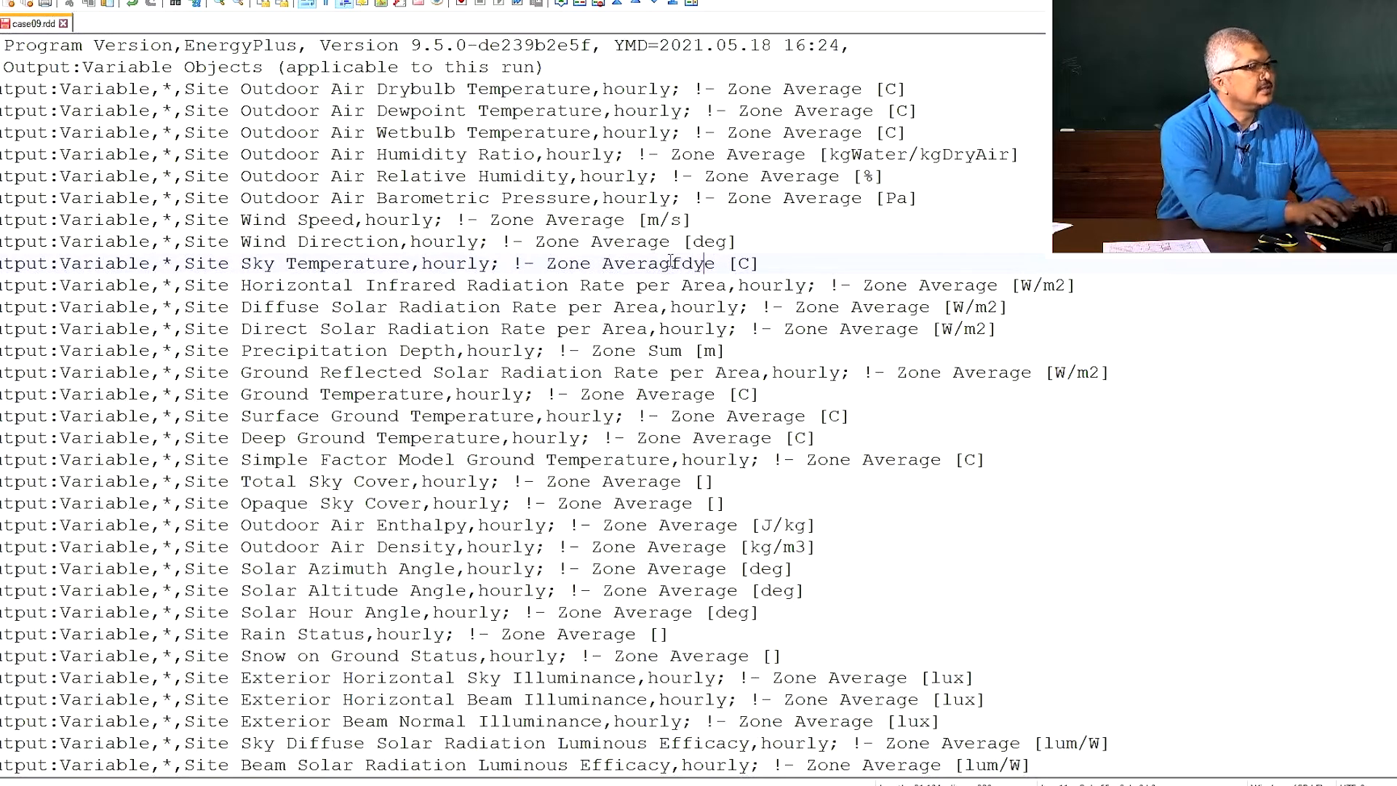
key(BackSpace)
key(BackSpace)
key(BackSpace)
double_click(670, 263)
Search case09.rdd for the day type output variable, using "daytype" and "type" as search terms
key(ctrl+f)
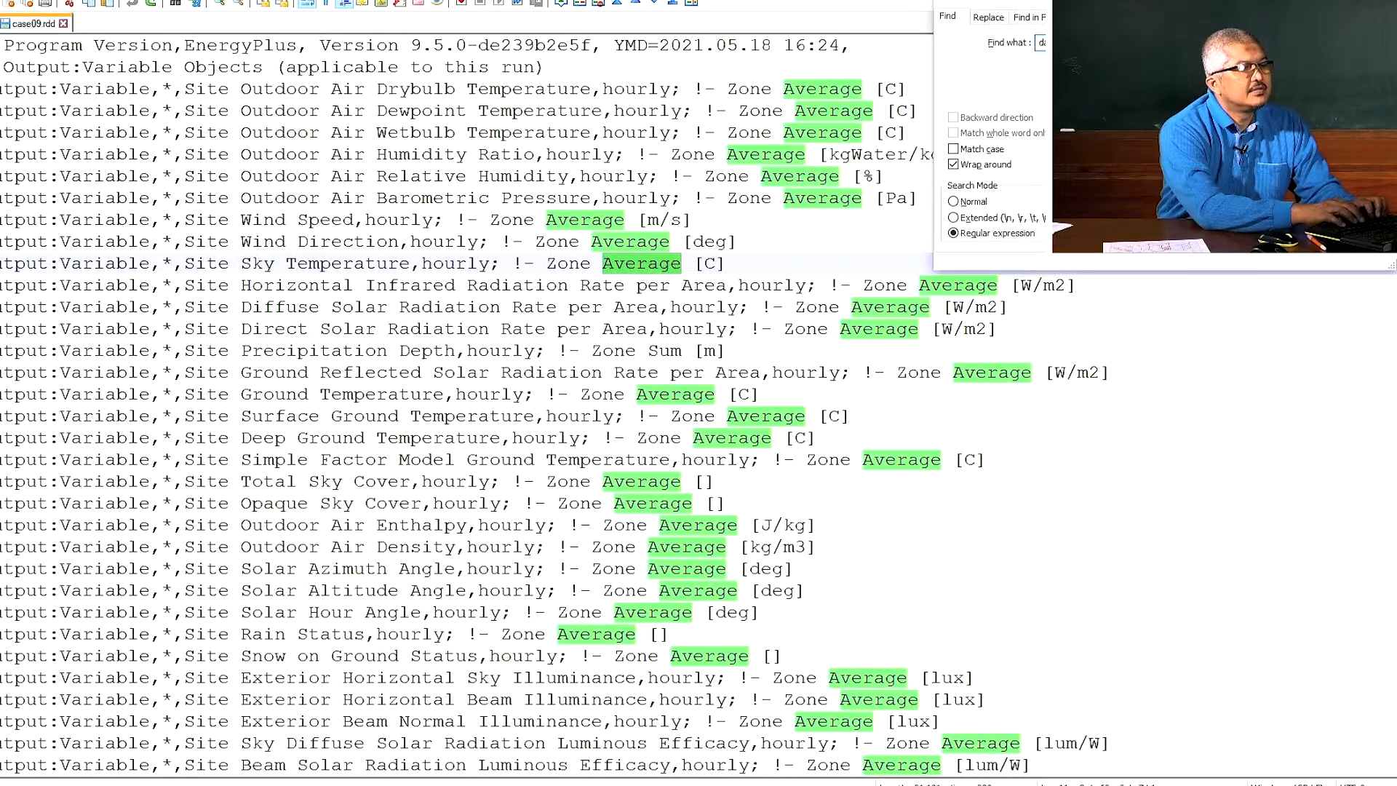
key(Return)
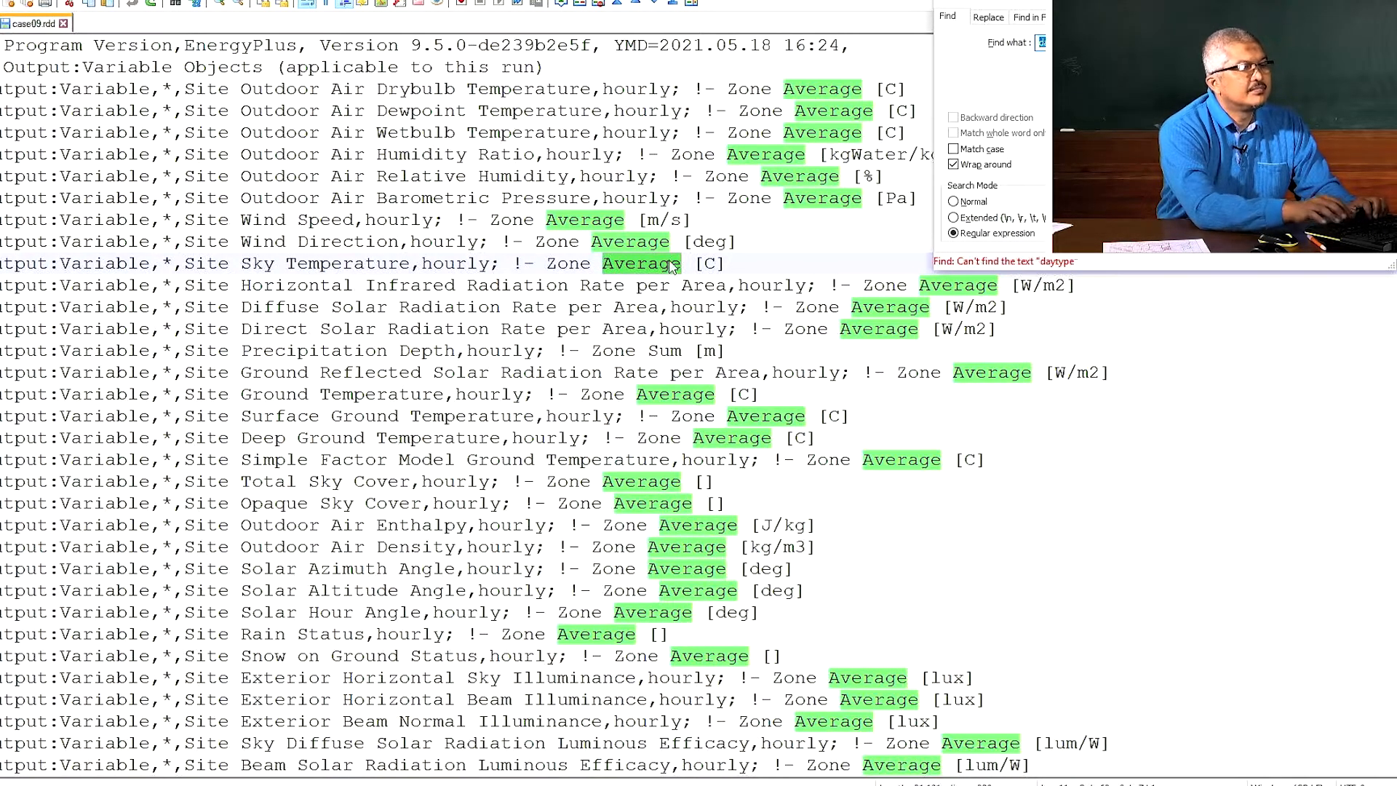
text(type)
key(Return)
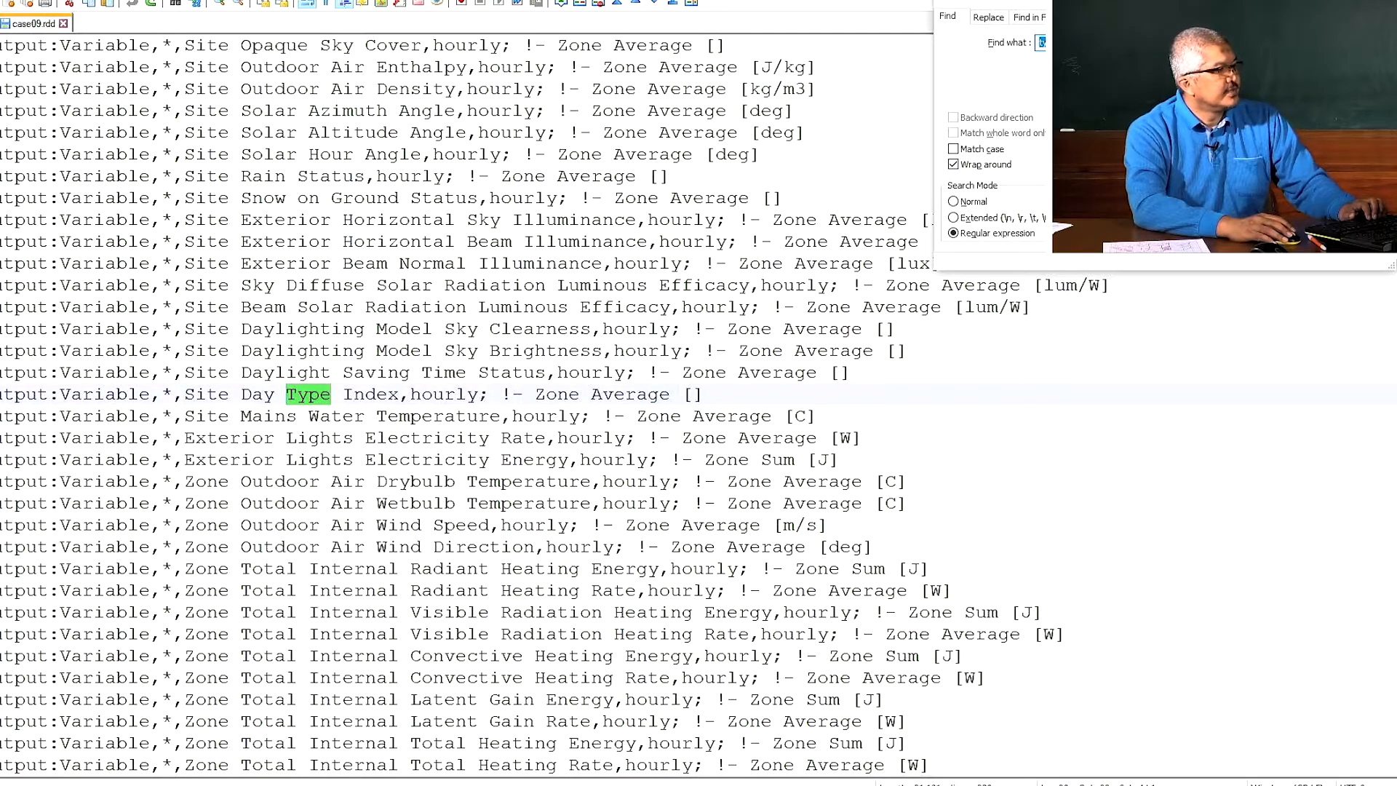
Copy the hourly Site Day Type Index line from case09.rdd into case09.idf, below the Site Direct Solar Radiation output
triple_click(307, 393)
key(ctrl+c)
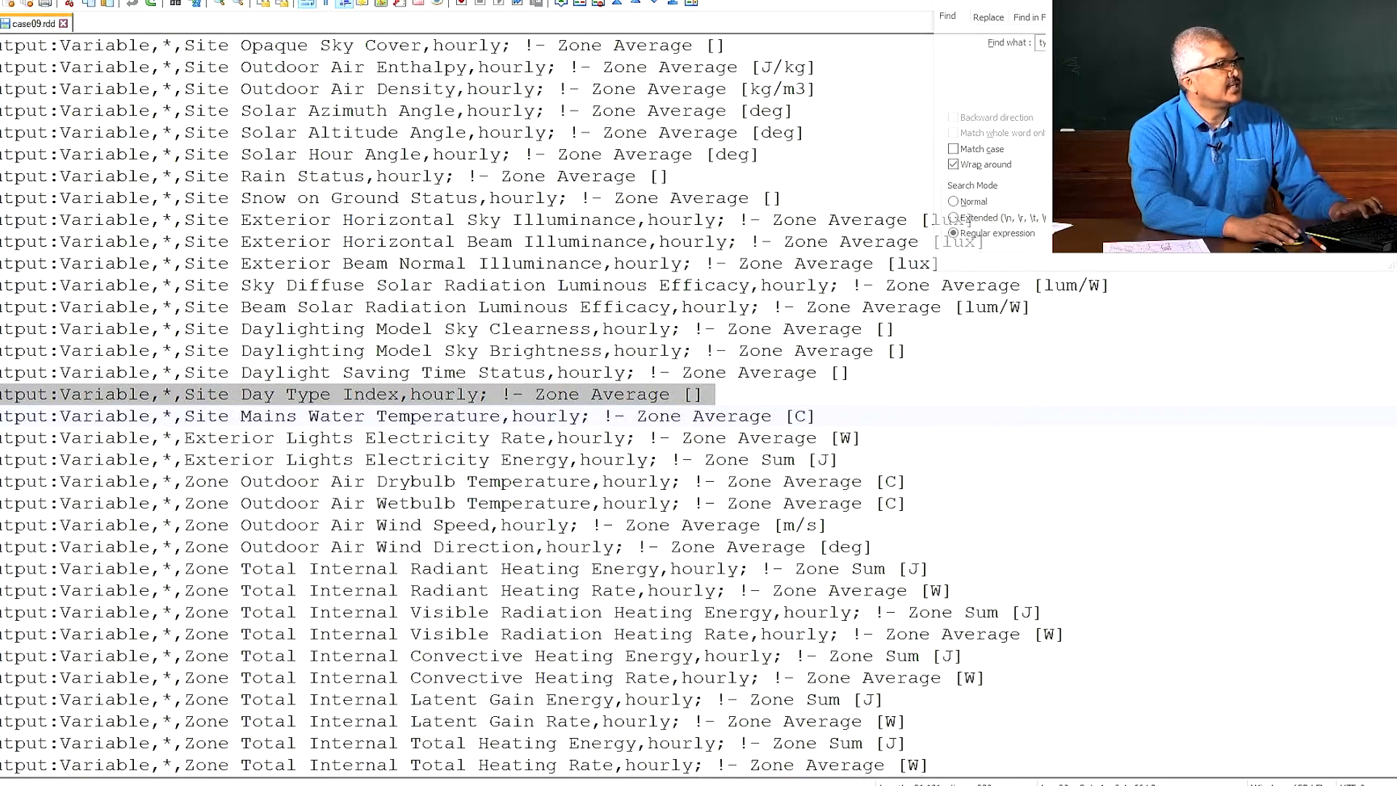
key(ctrl+z)
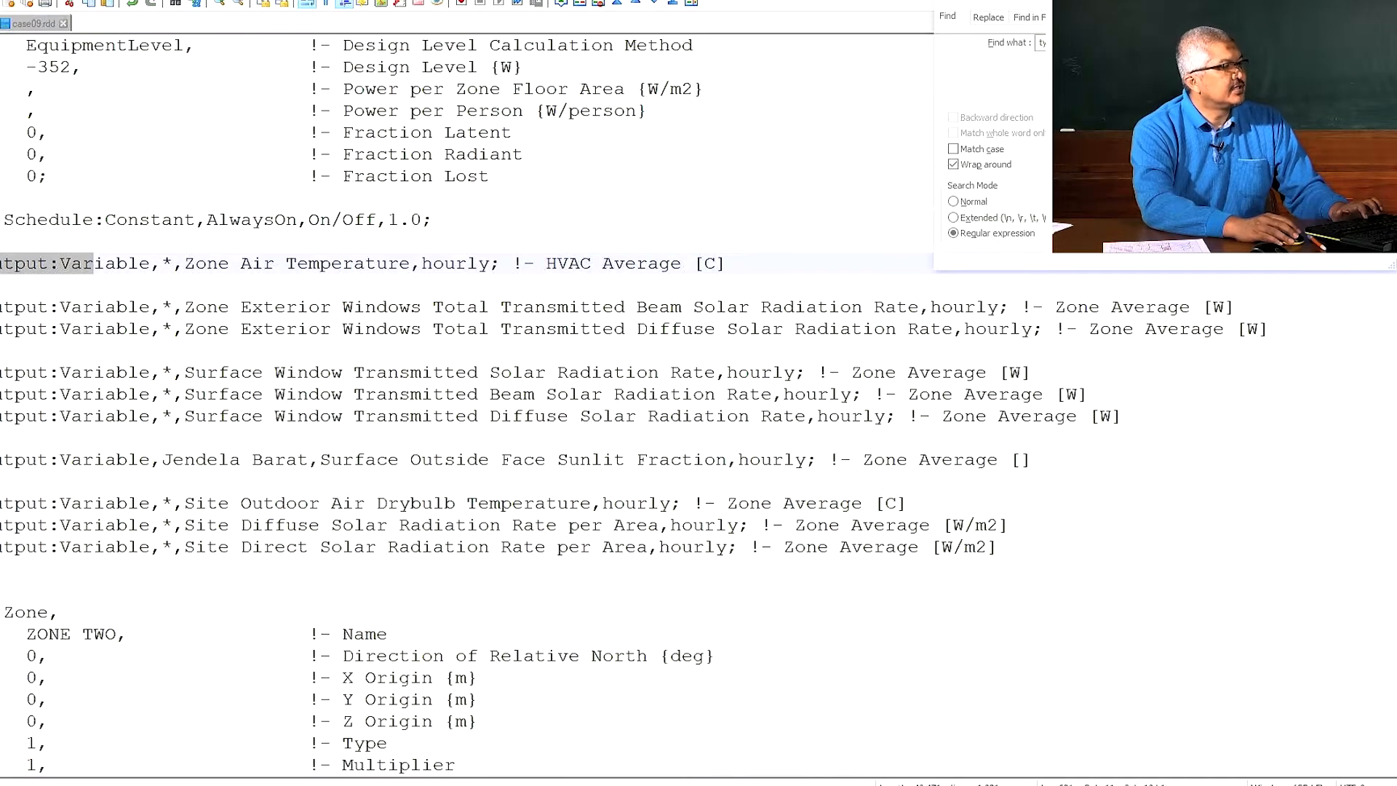
click(238, 574)
key(ctrl+v)
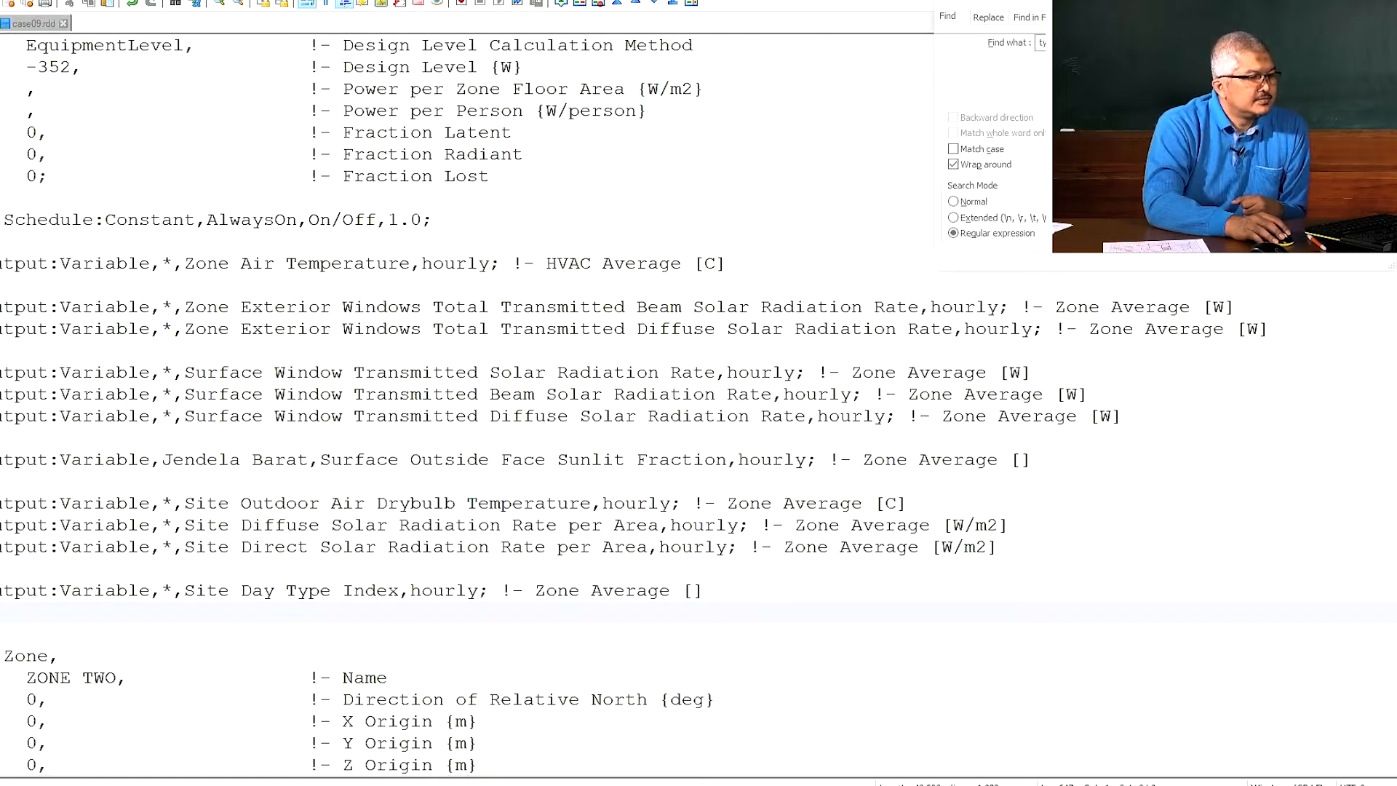
Check the Advanced Output slide for the remaining outputs and search case09.rdd for "surface"
key(alt+Tab)
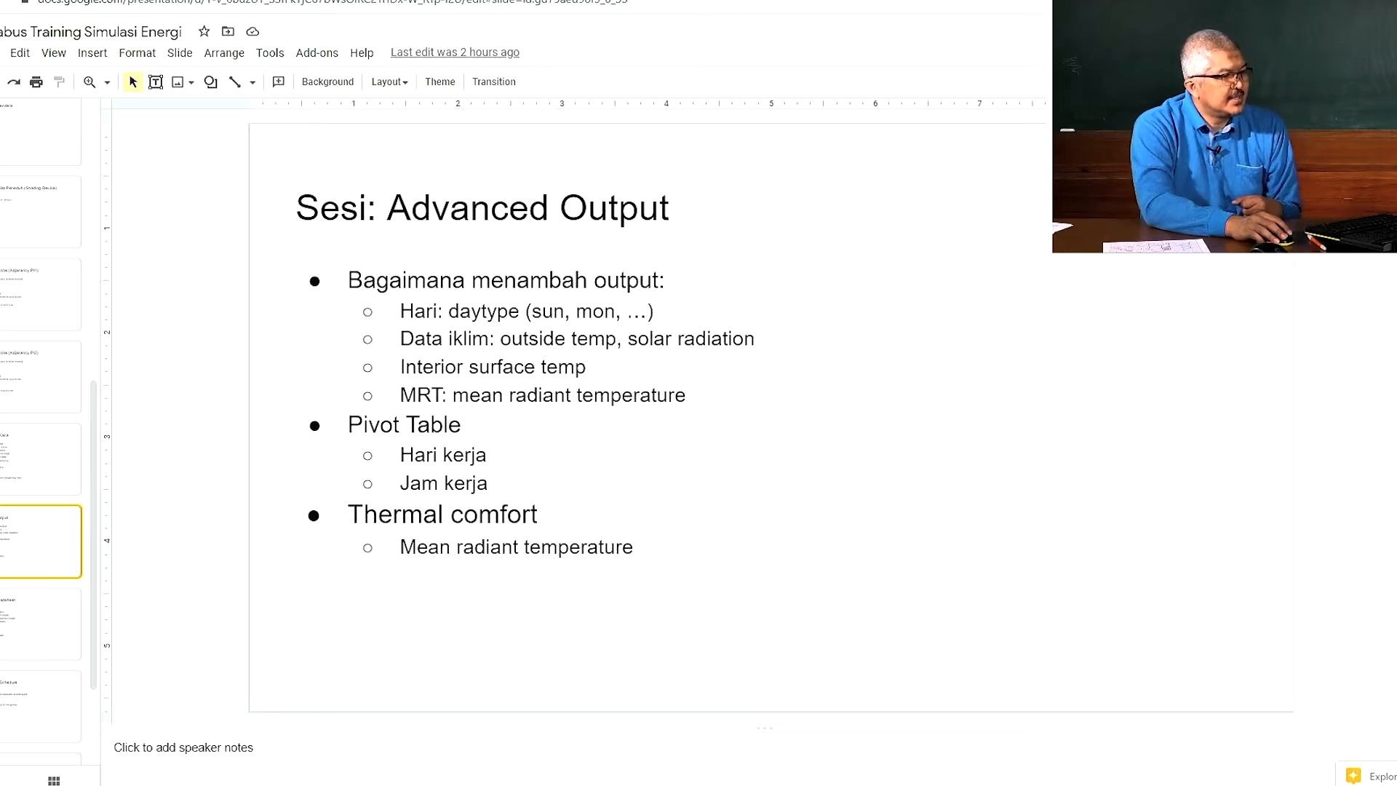
click(670, 784)
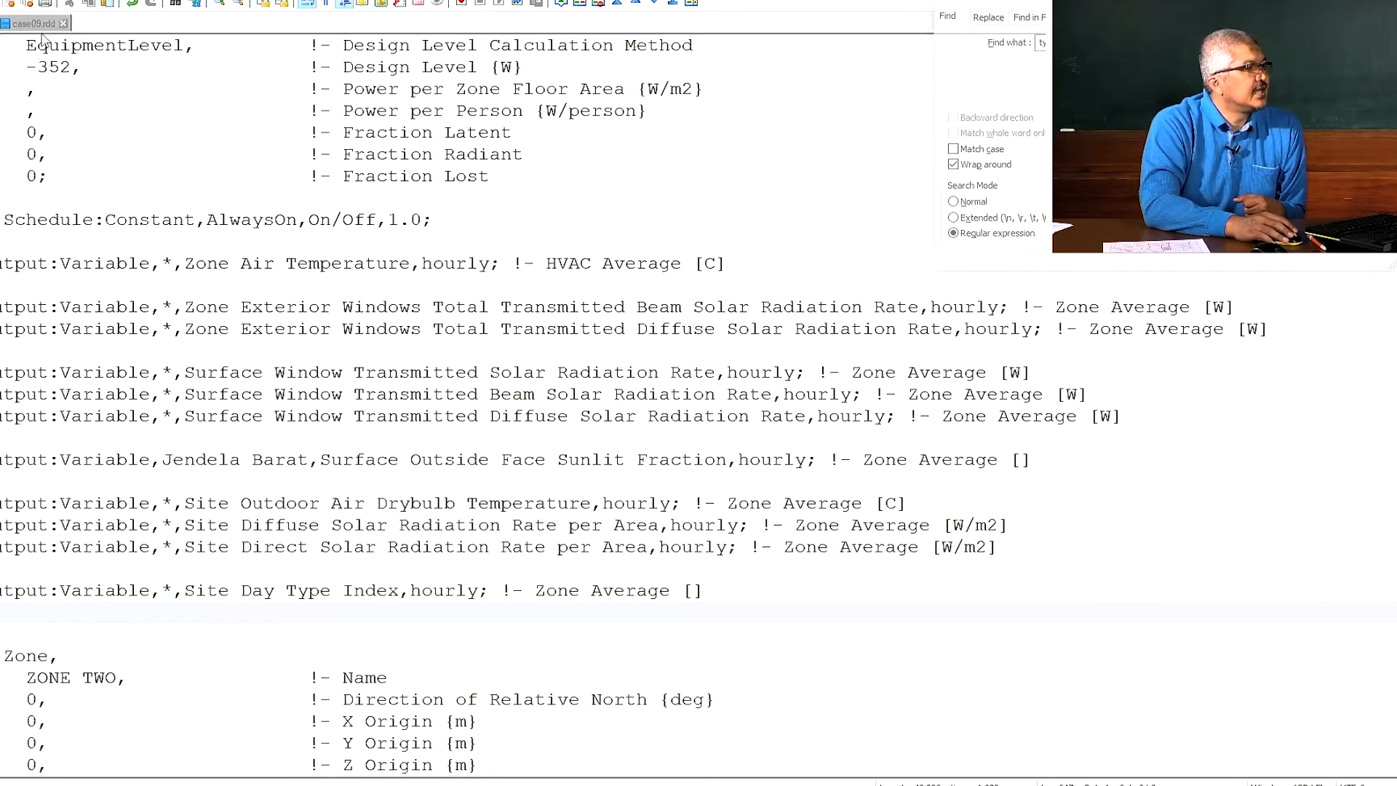
click(33, 24)
key(ctrl+f)
text(surface)
key(Return)
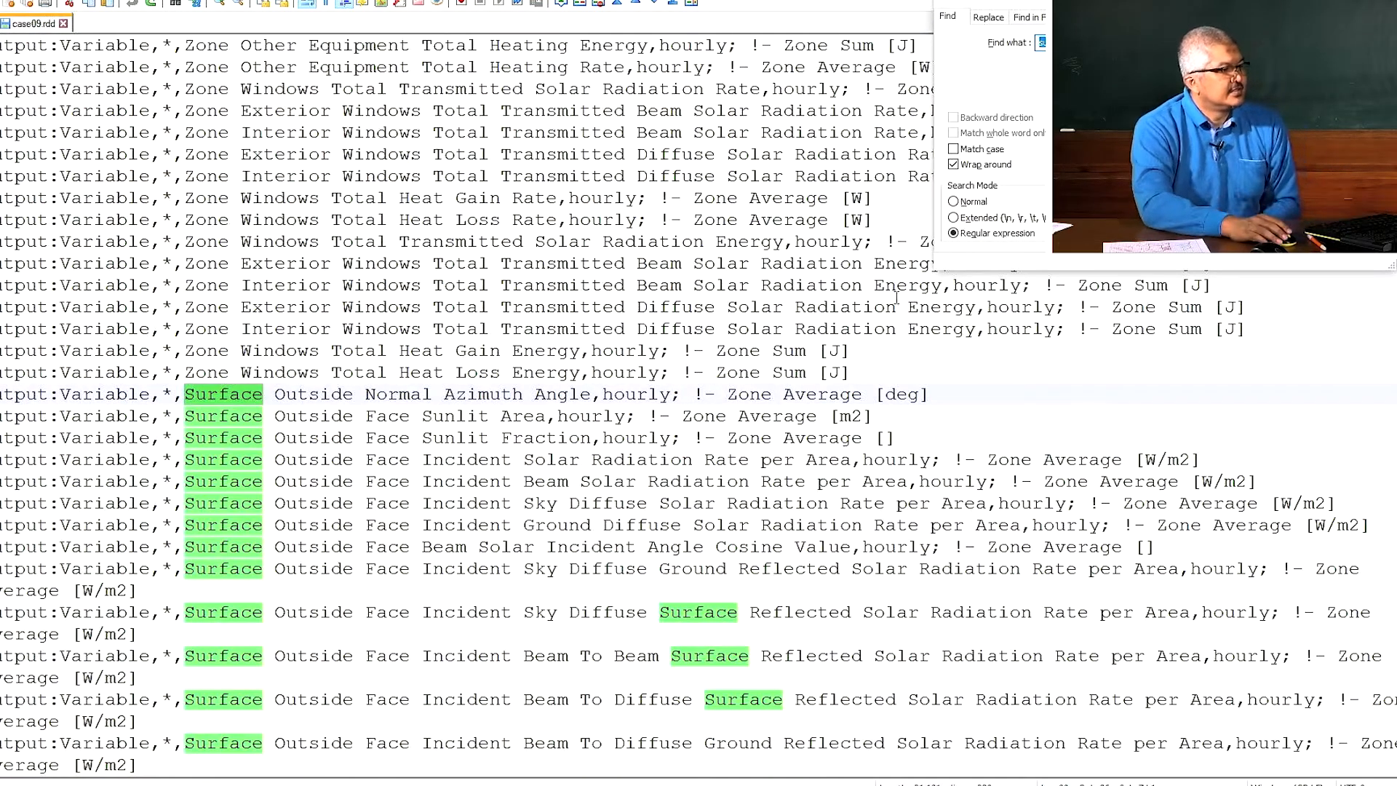
Look through the Surface output variables in case09.rdd for the interior surface temperature output
scroll(896, 299, down, 14)
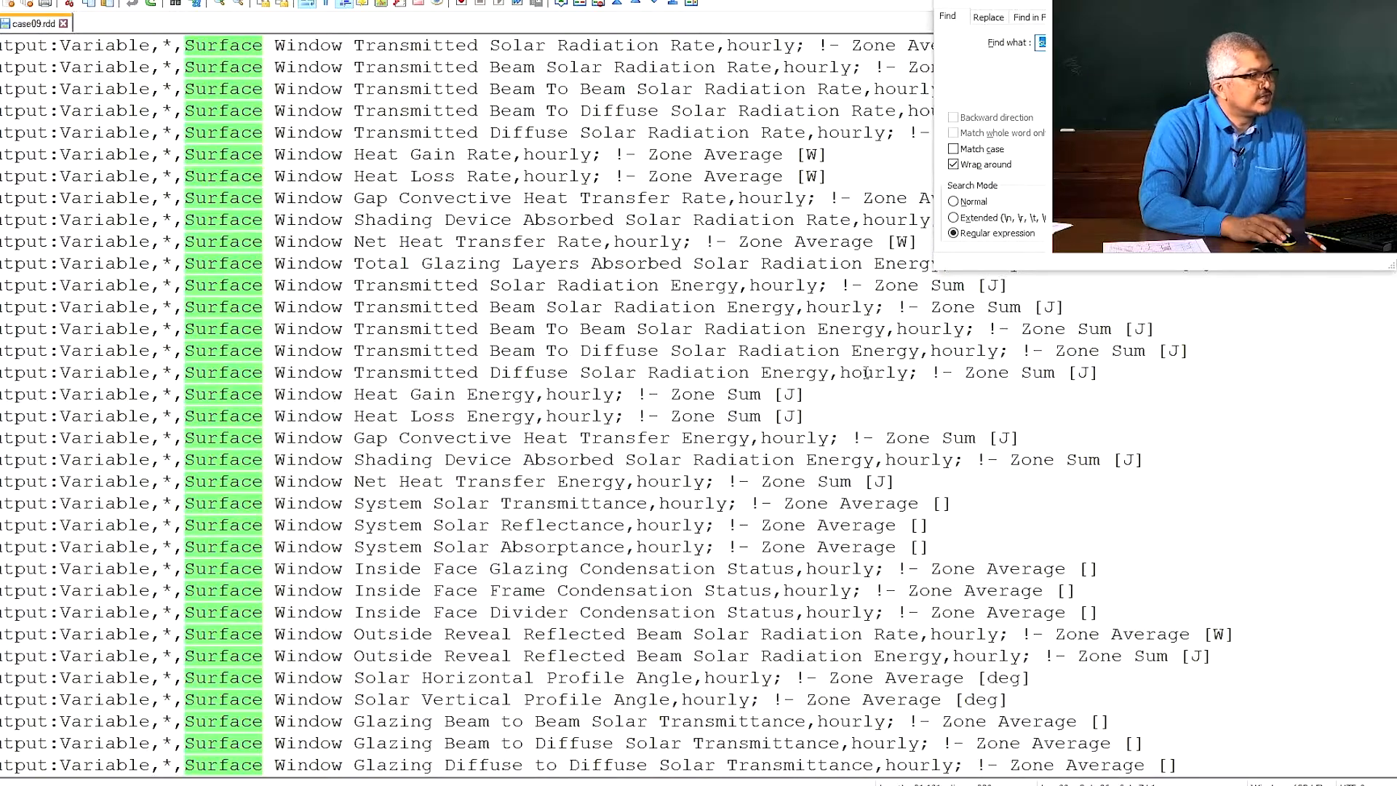
scroll(866, 374, down, 10)
scroll(747, 373, down, 4)
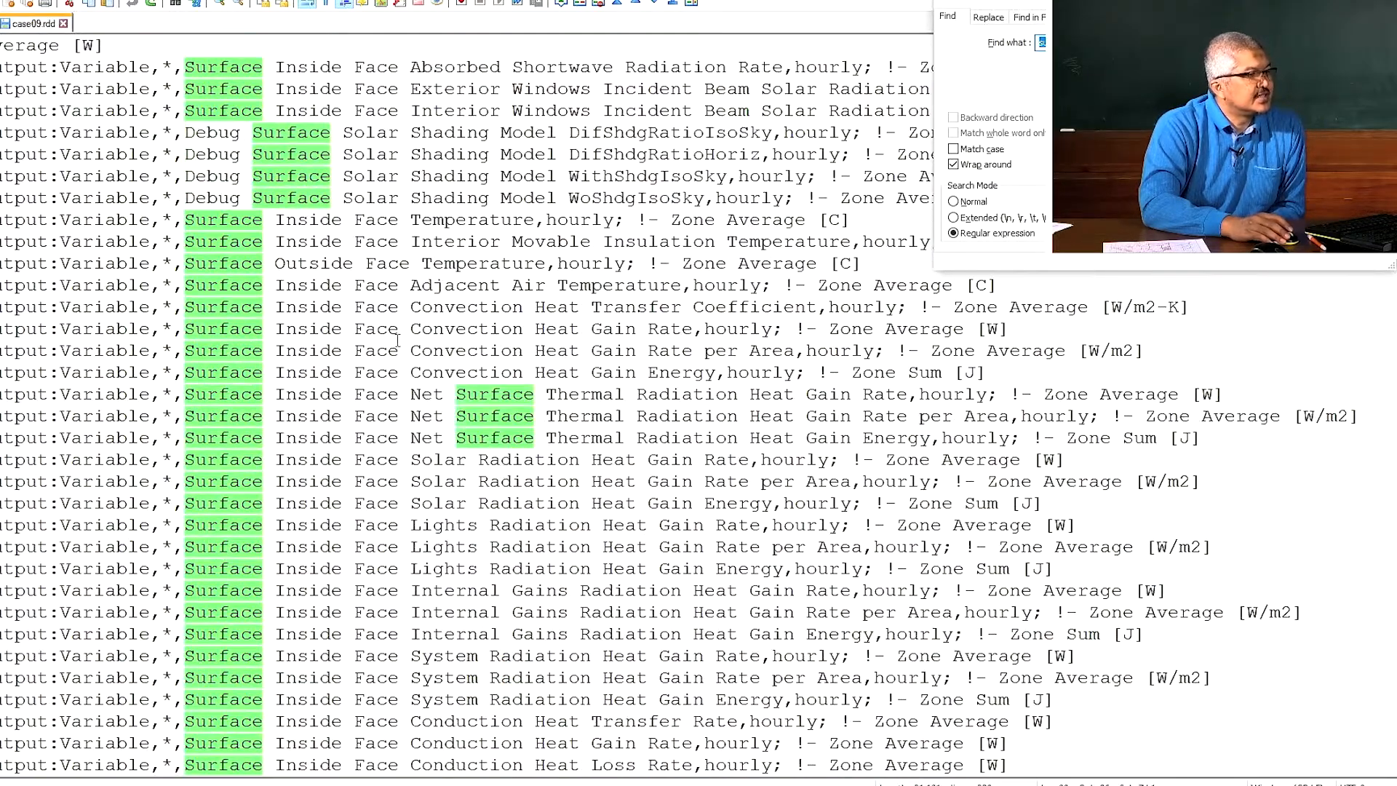
scroll(316, 404, down, 4)
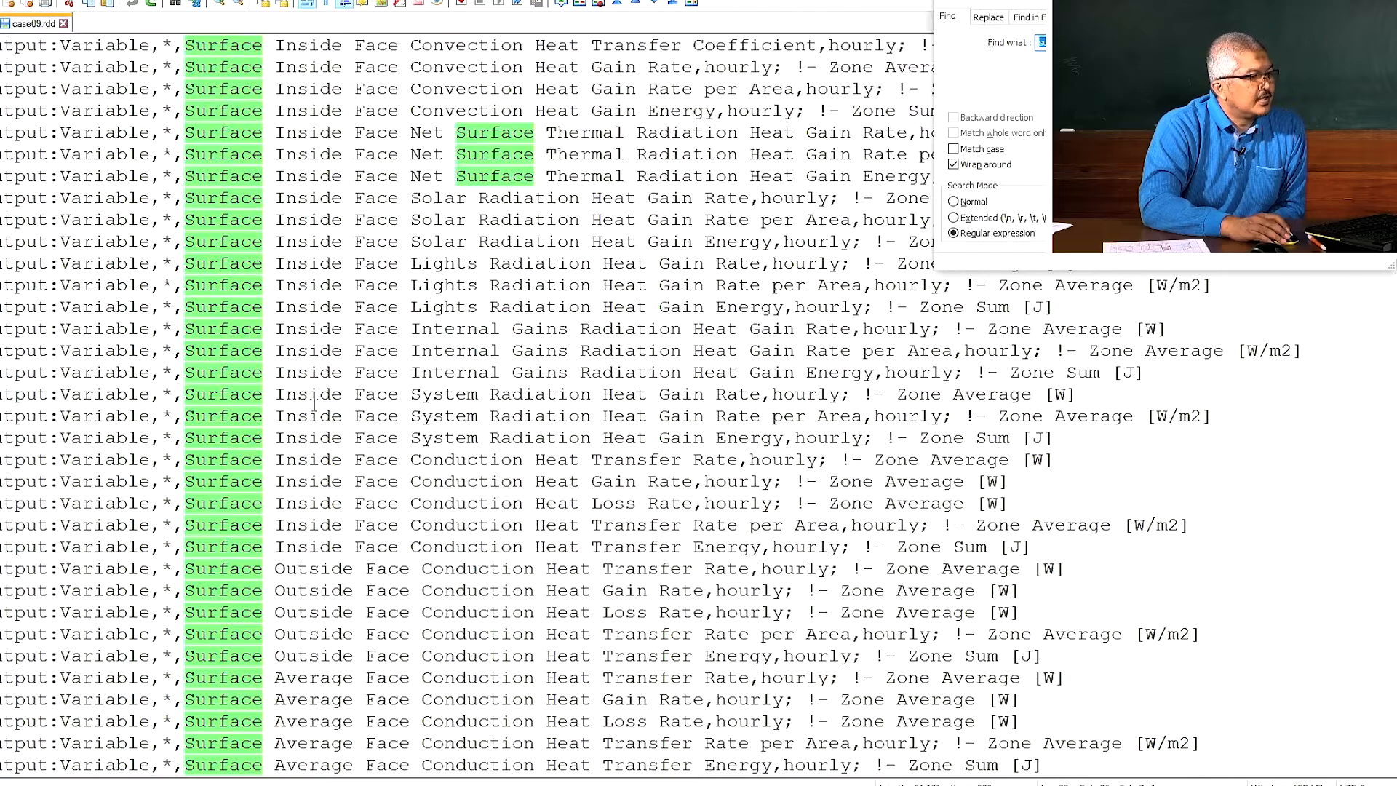
scroll(314, 401, up, 6)
scroll(304, 375, up, 1)
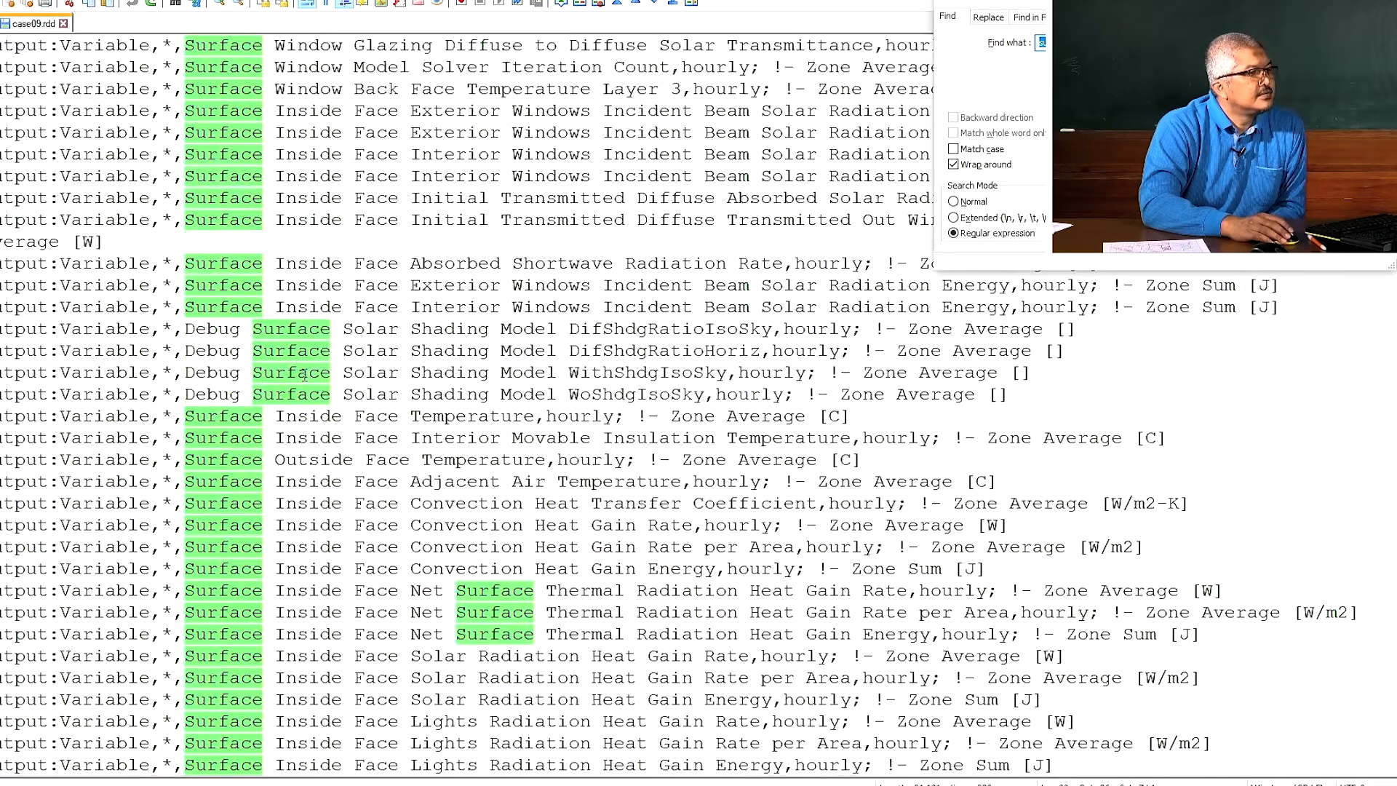
scroll(304, 375, up, 2)
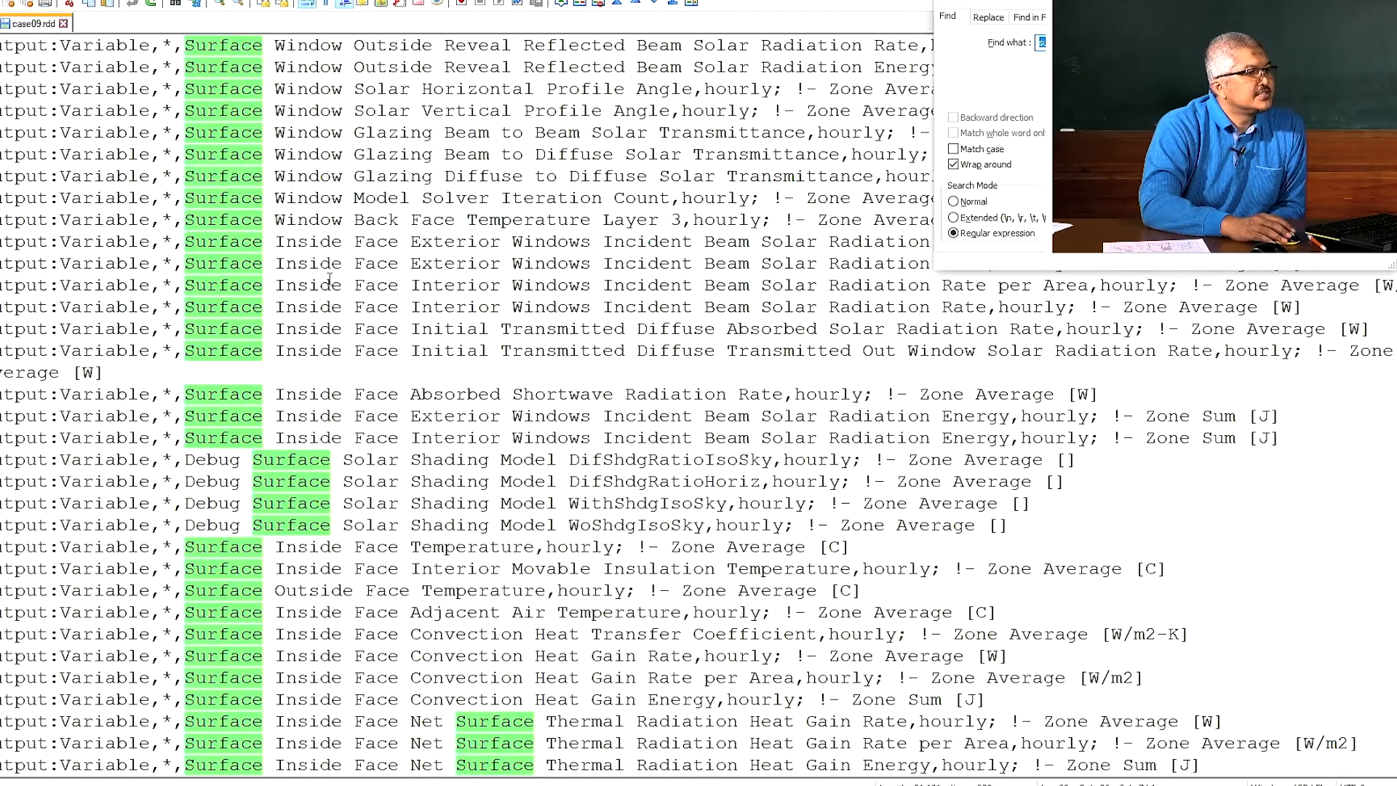
scroll(359, 462, down, 4)
scroll(360, 462, down, 3)
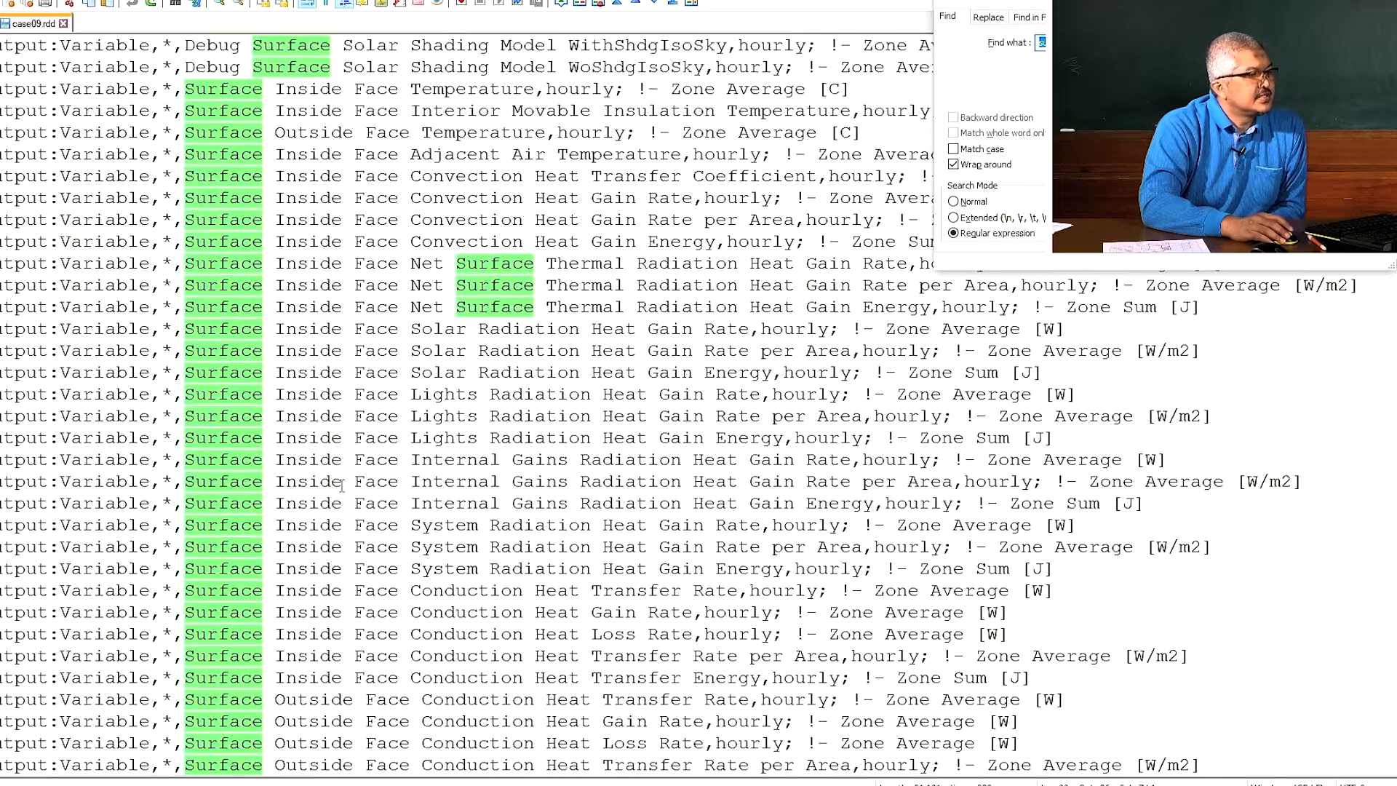
scroll(416, 538, down, 16)
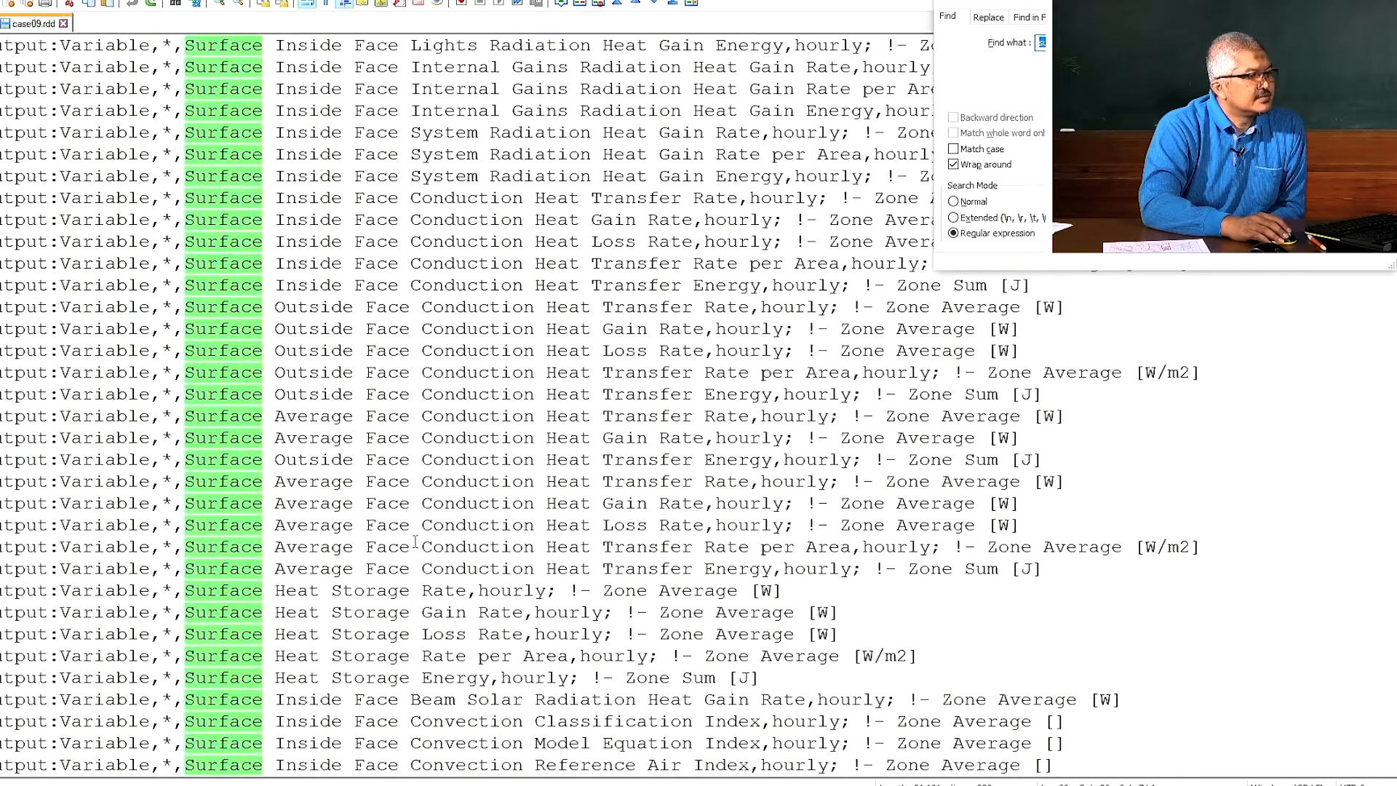
scroll(417, 540, down, 8)
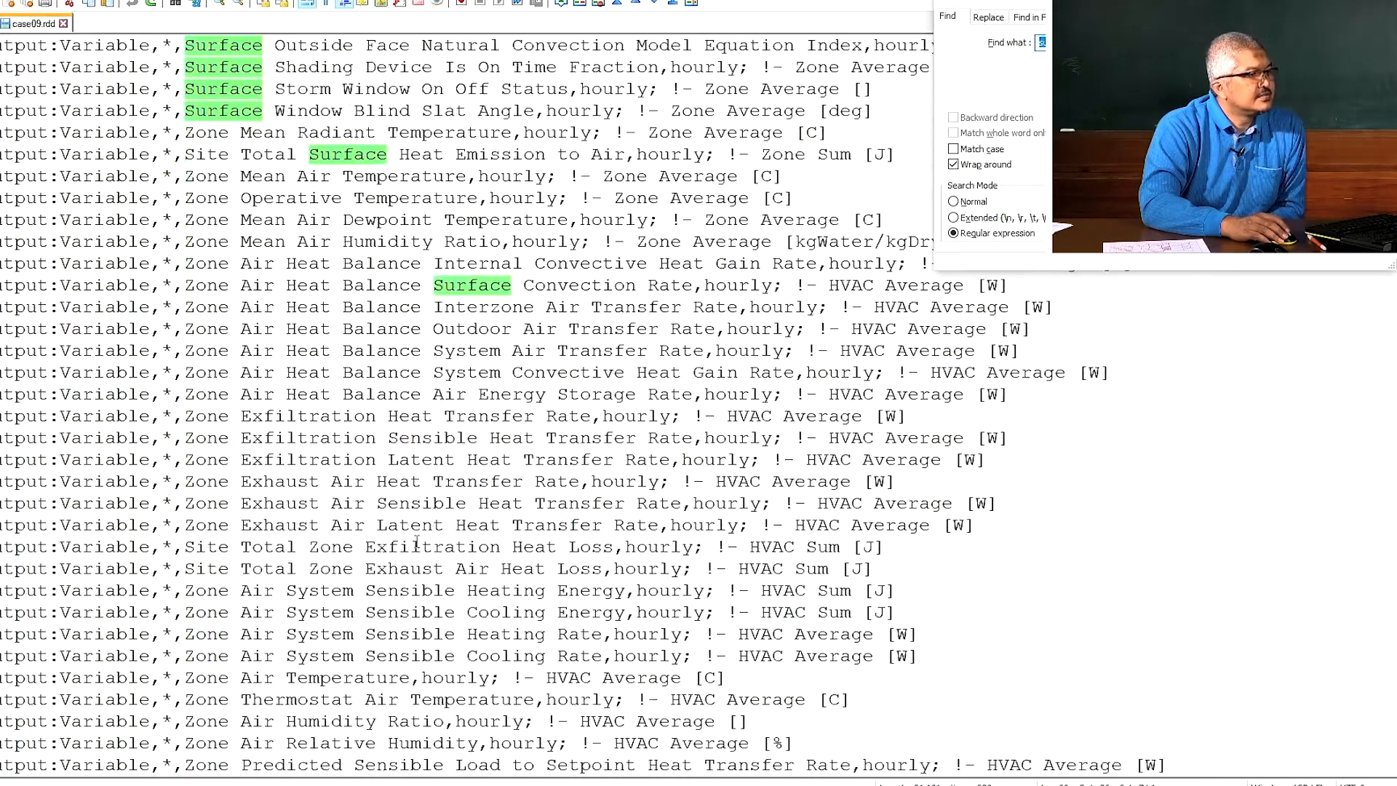
scroll(419, 539, down, 20)
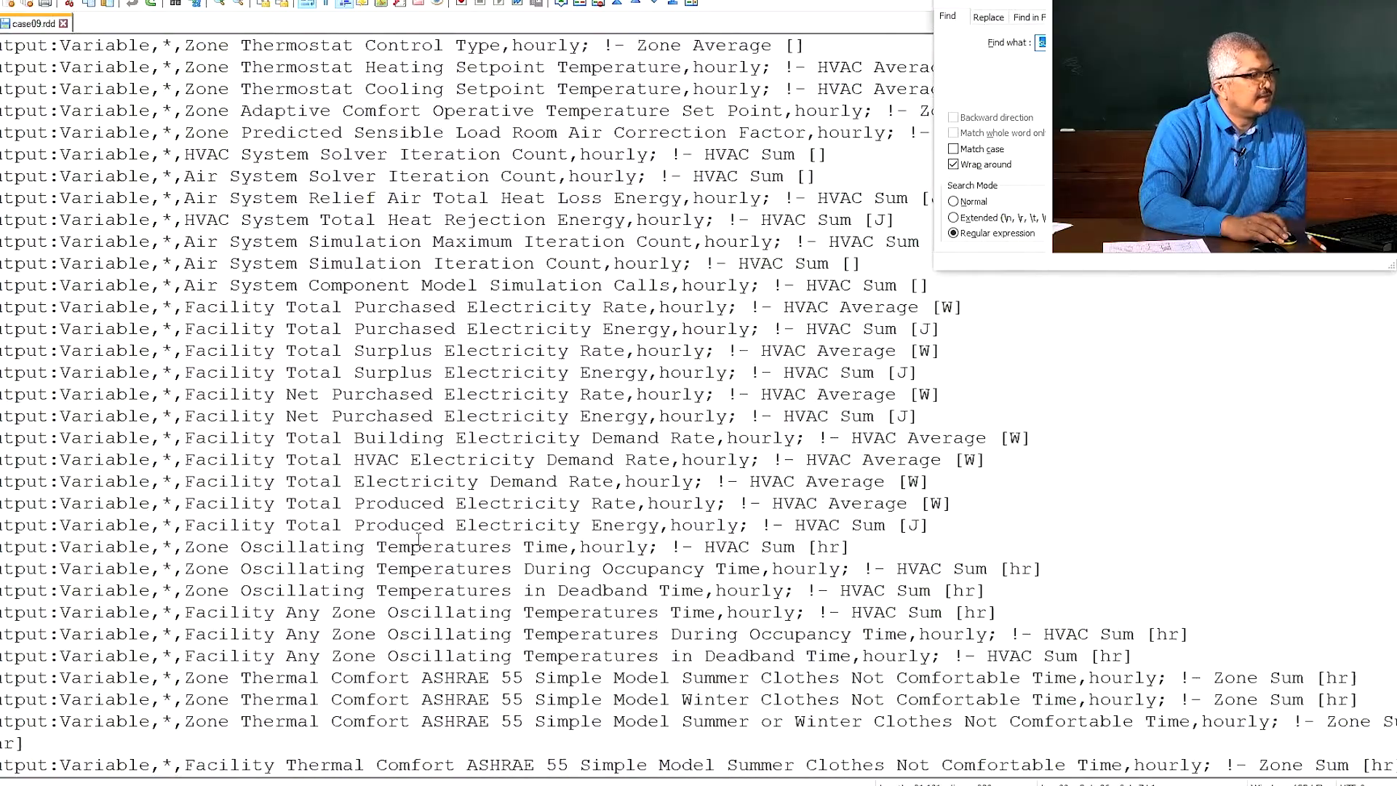
drag(1394, 720, 1394, 473)
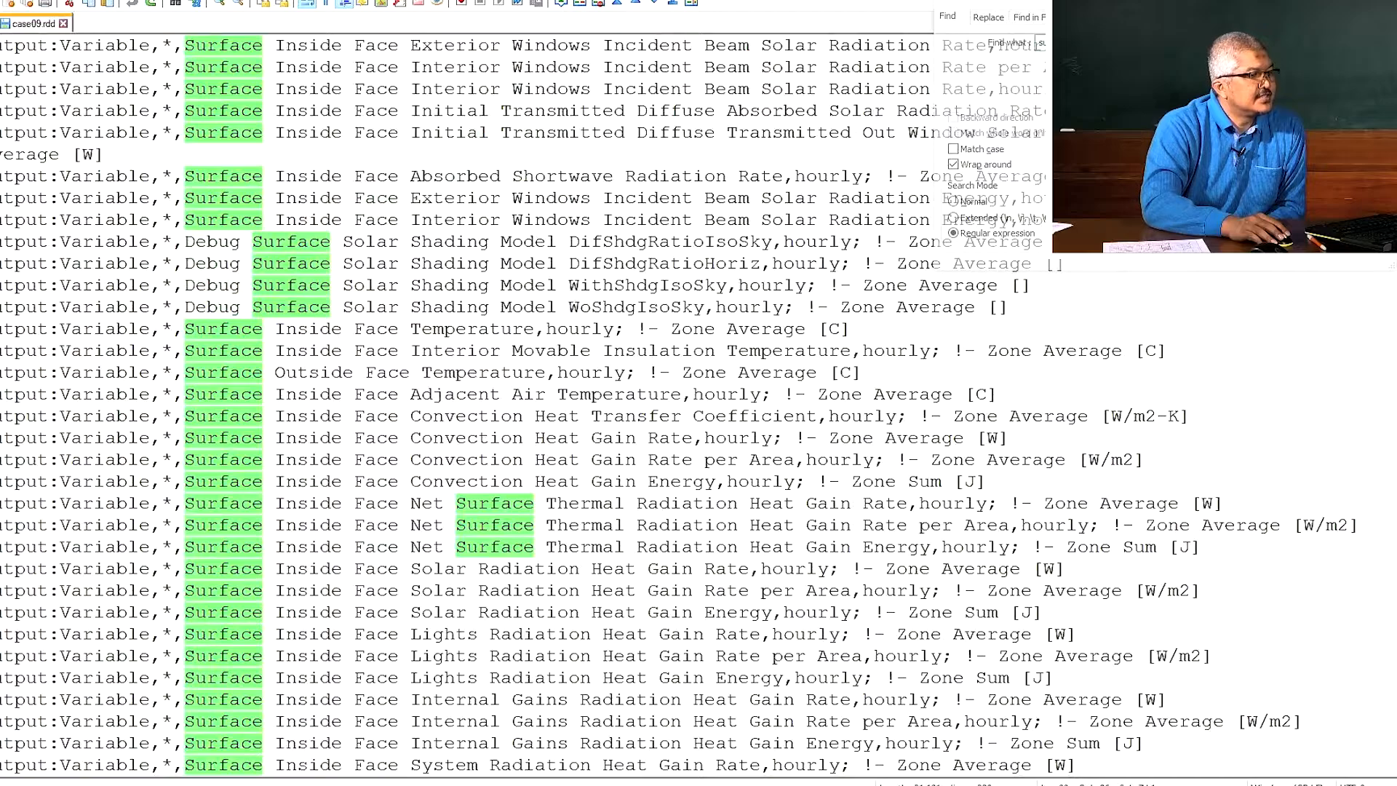
scroll(673, 407, down, 10)
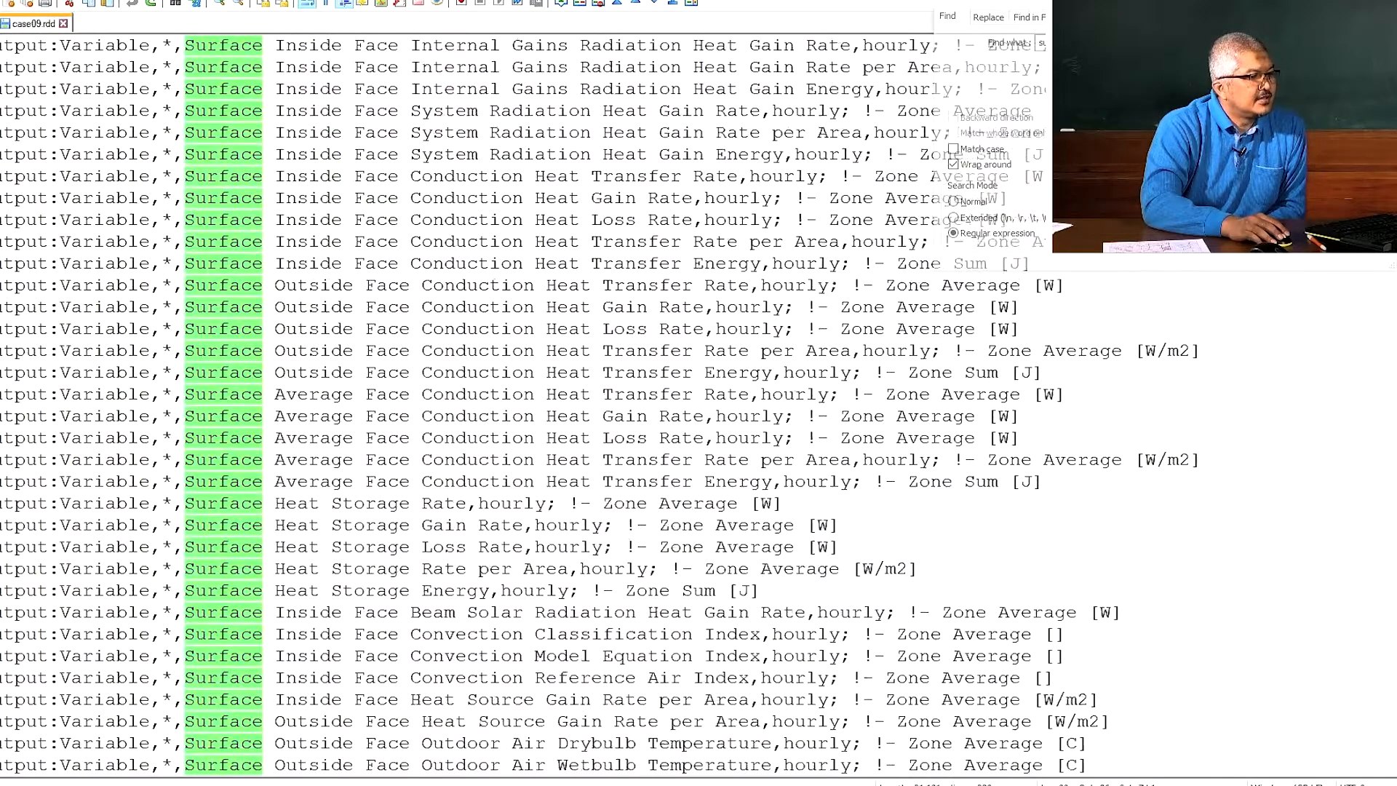
scroll(673, 407, down, 7)
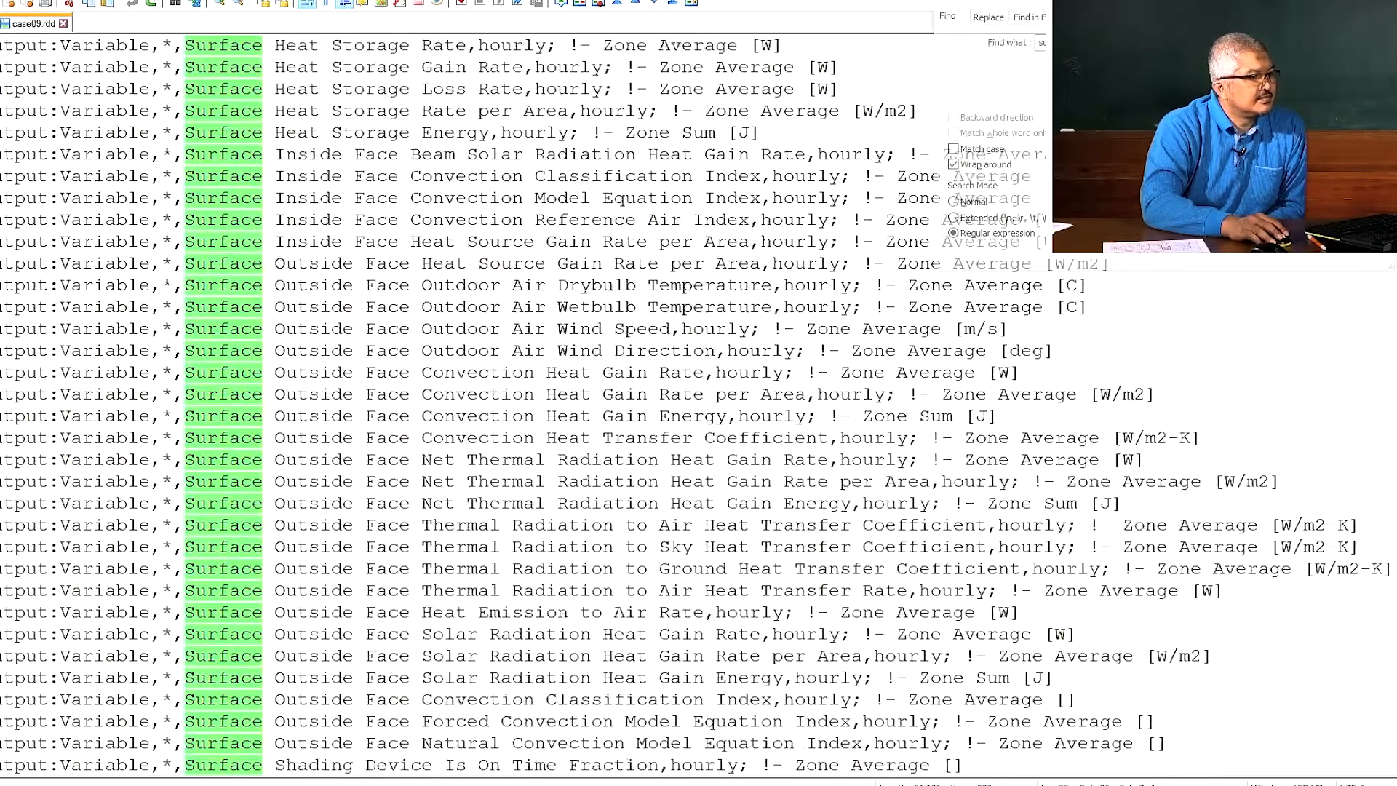
scroll(673, 408, up, 20)
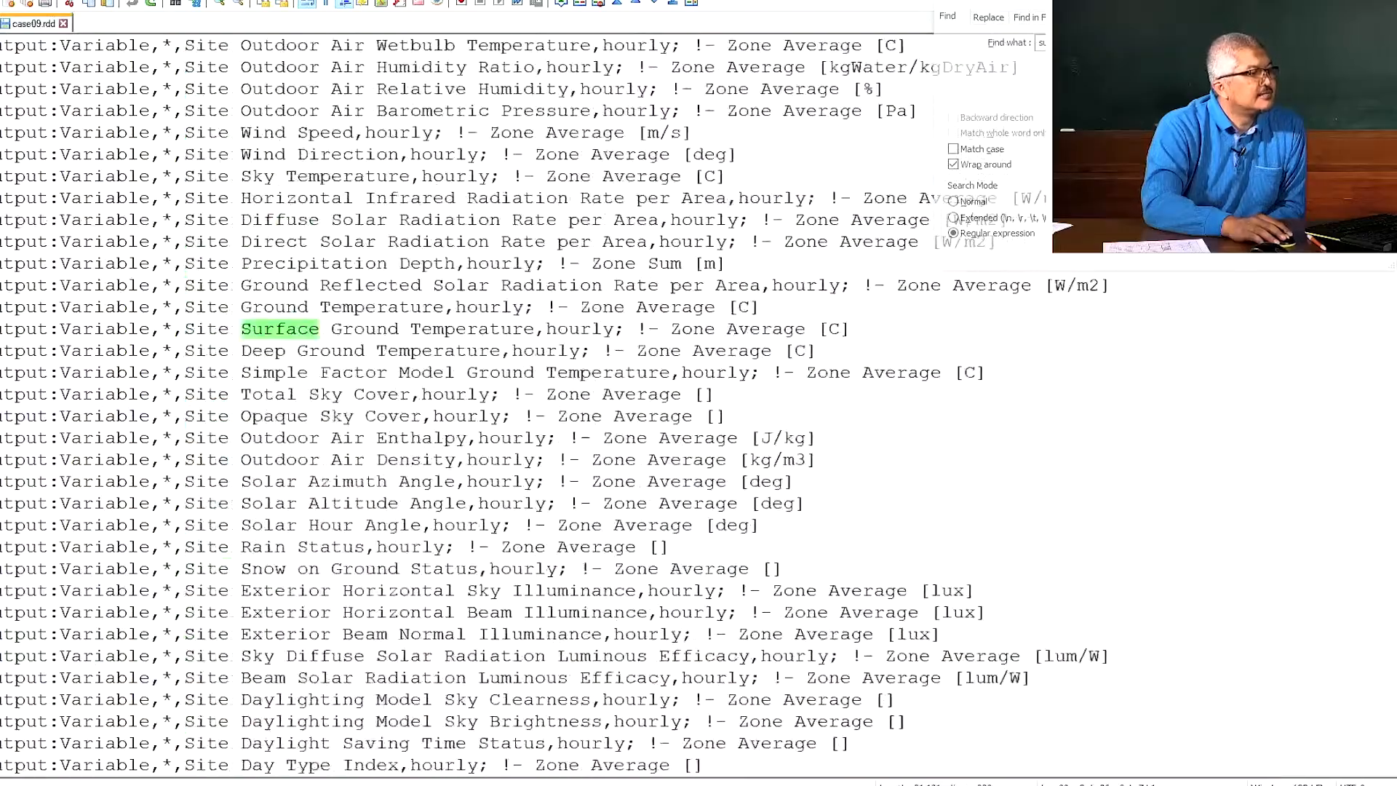
Copy the hourly Surface Inside Face Temperature line from case09.rdd into case09.idf, below the Site Day Type Index output
scroll(673, 407, down, 20)
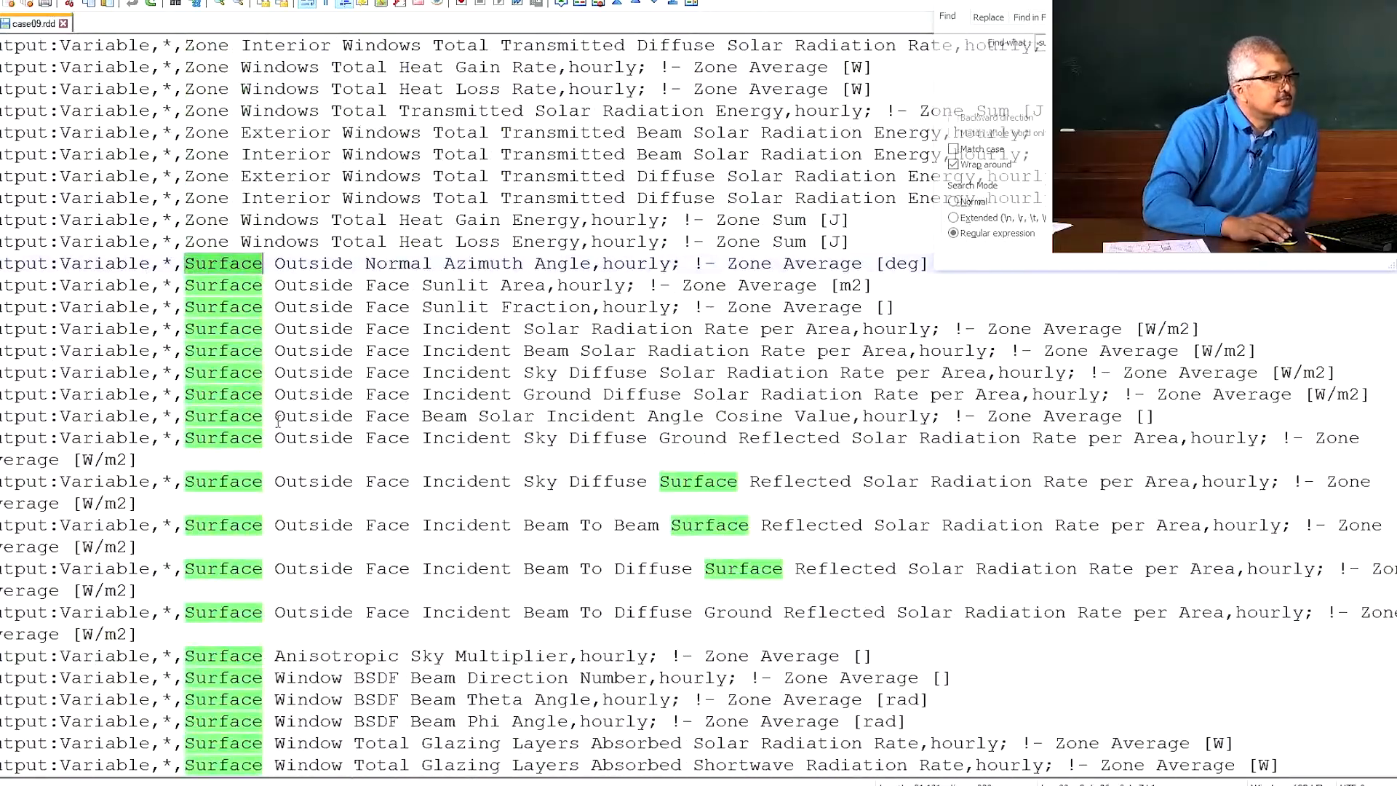
scroll(302, 428, down, 10)
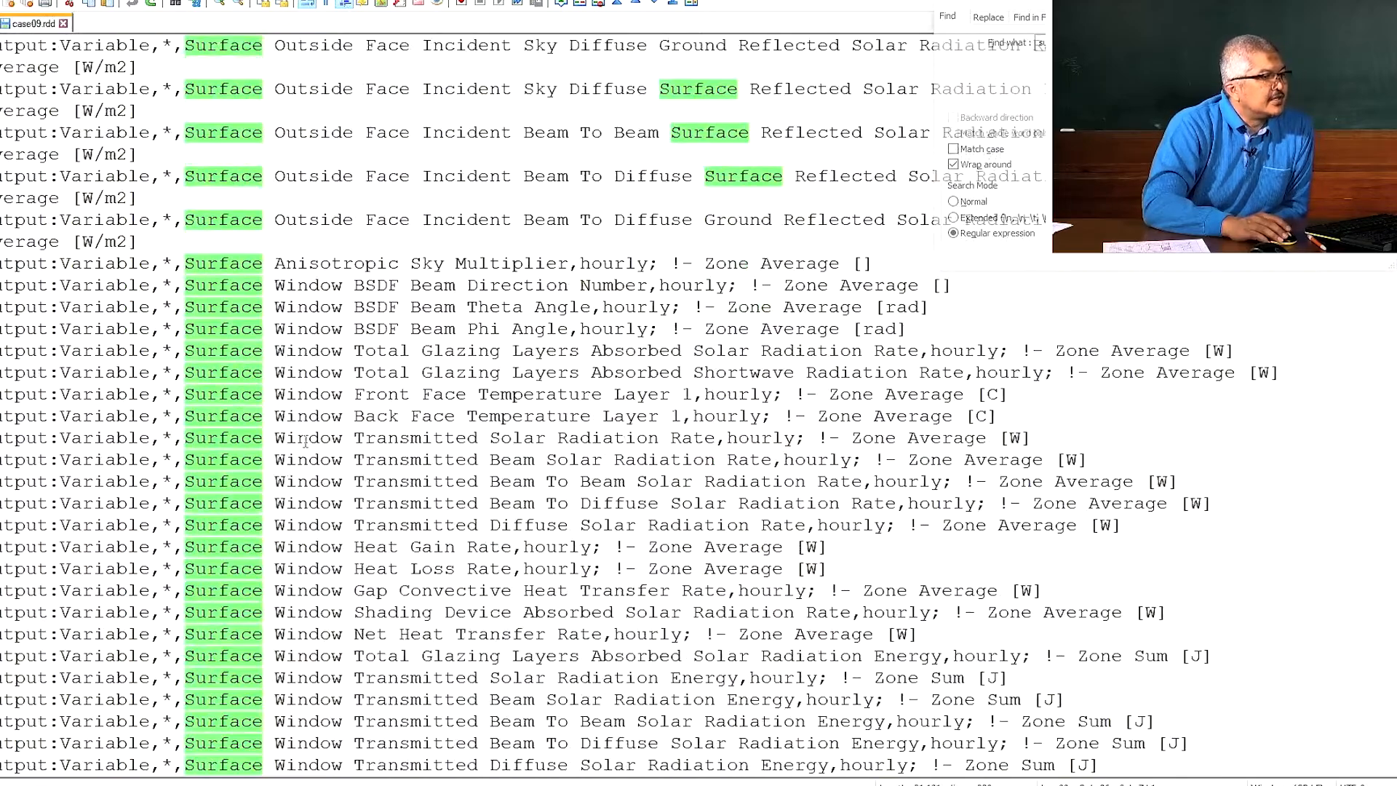
scroll(305, 410, down, 5)
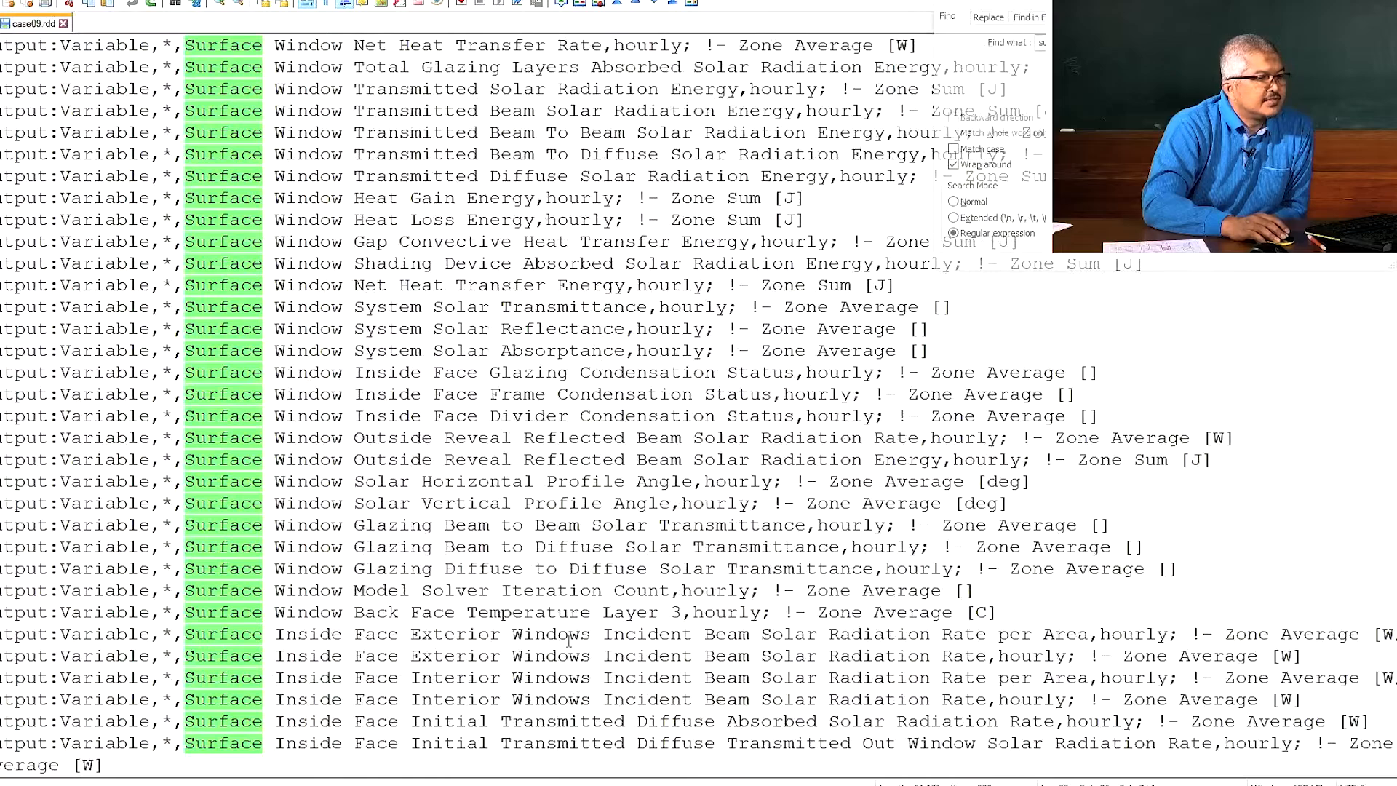
scroll(564, 640, down, 3)
scroll(568, 640, down, 2)
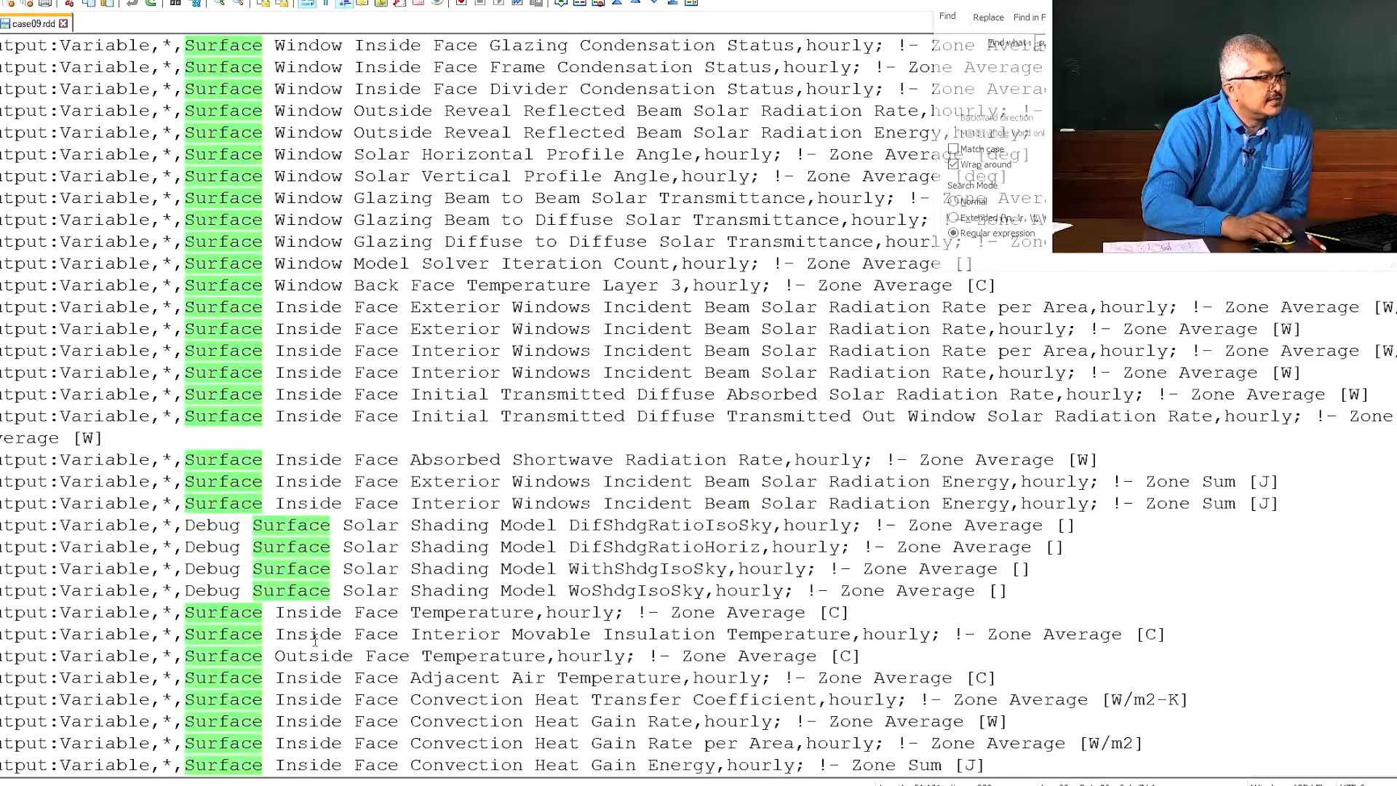
click(321, 612)
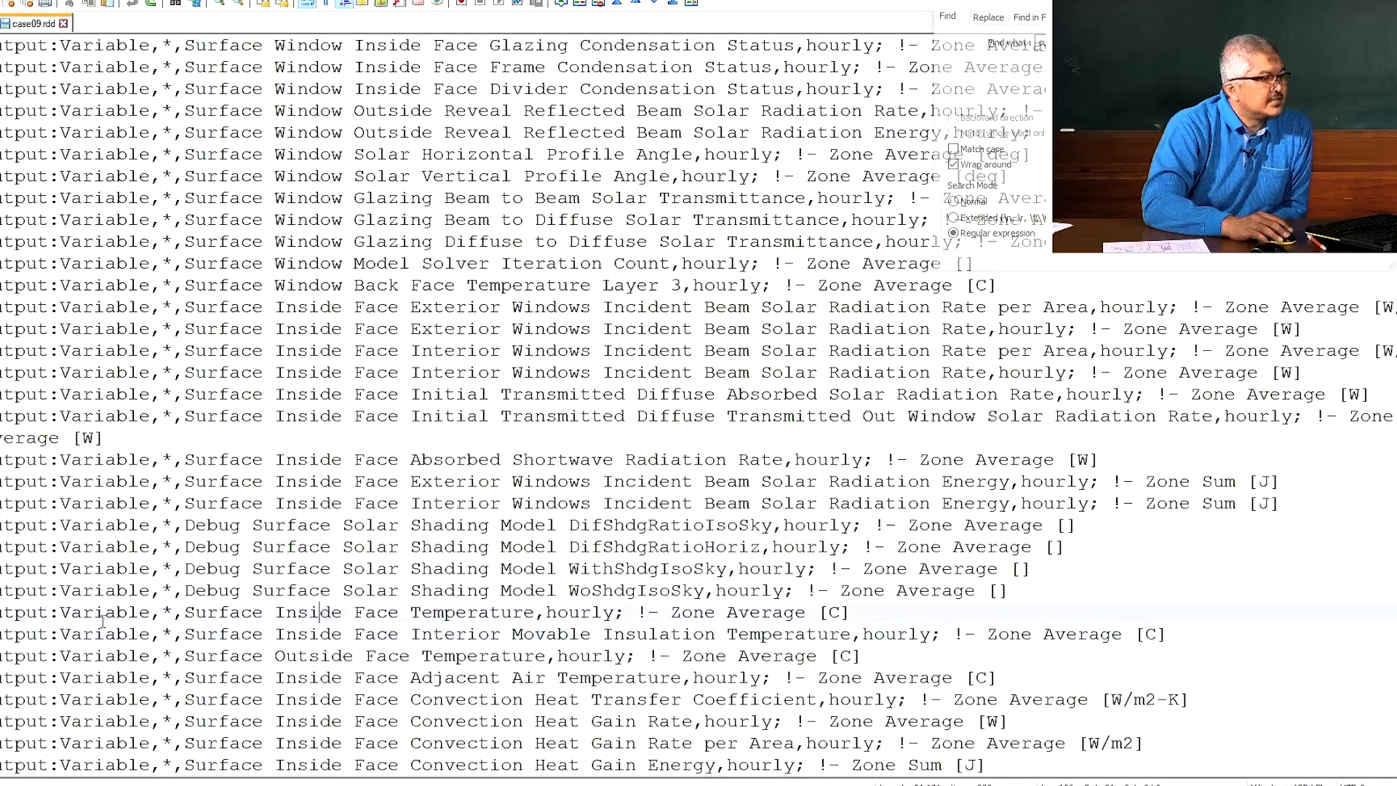
click(1, 612)
key(ctrl+c)
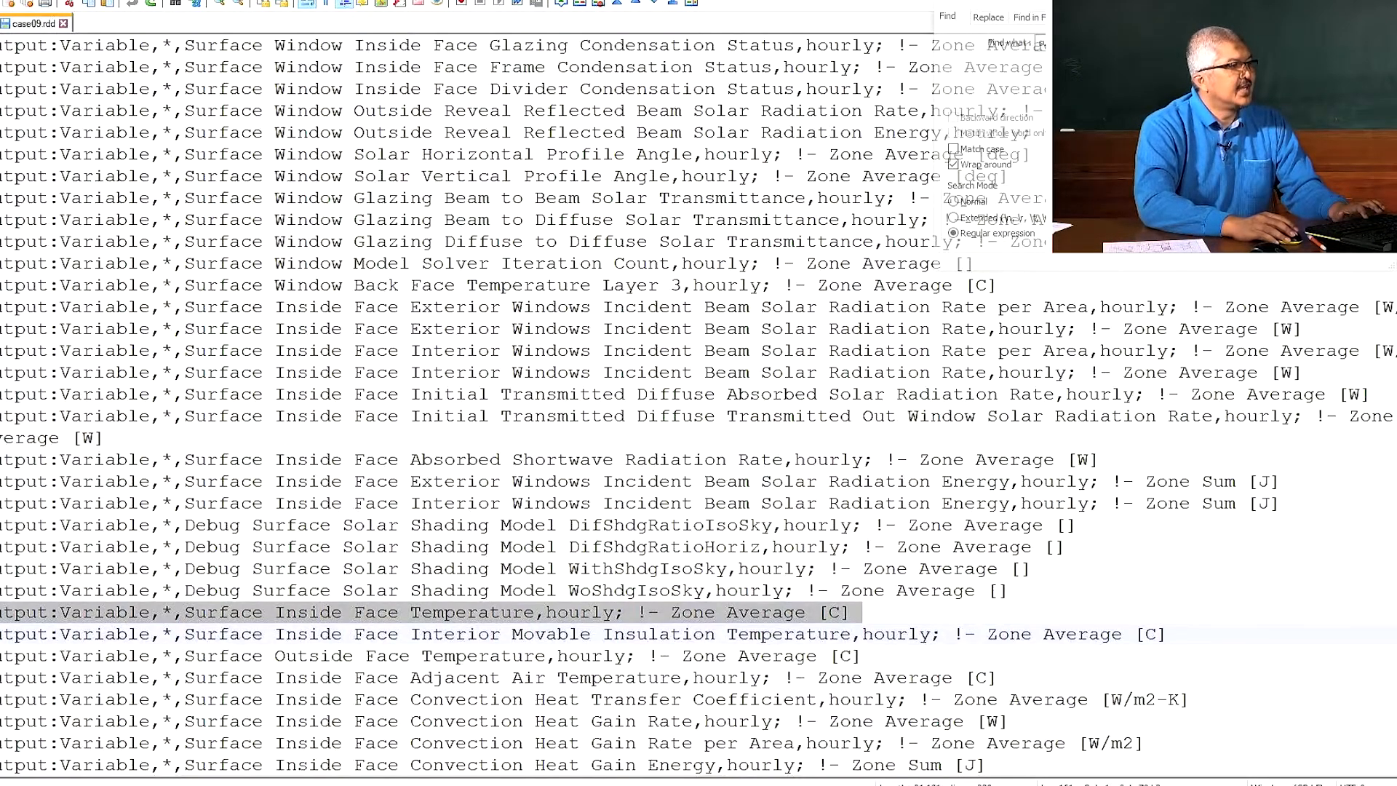
click(0, 23)
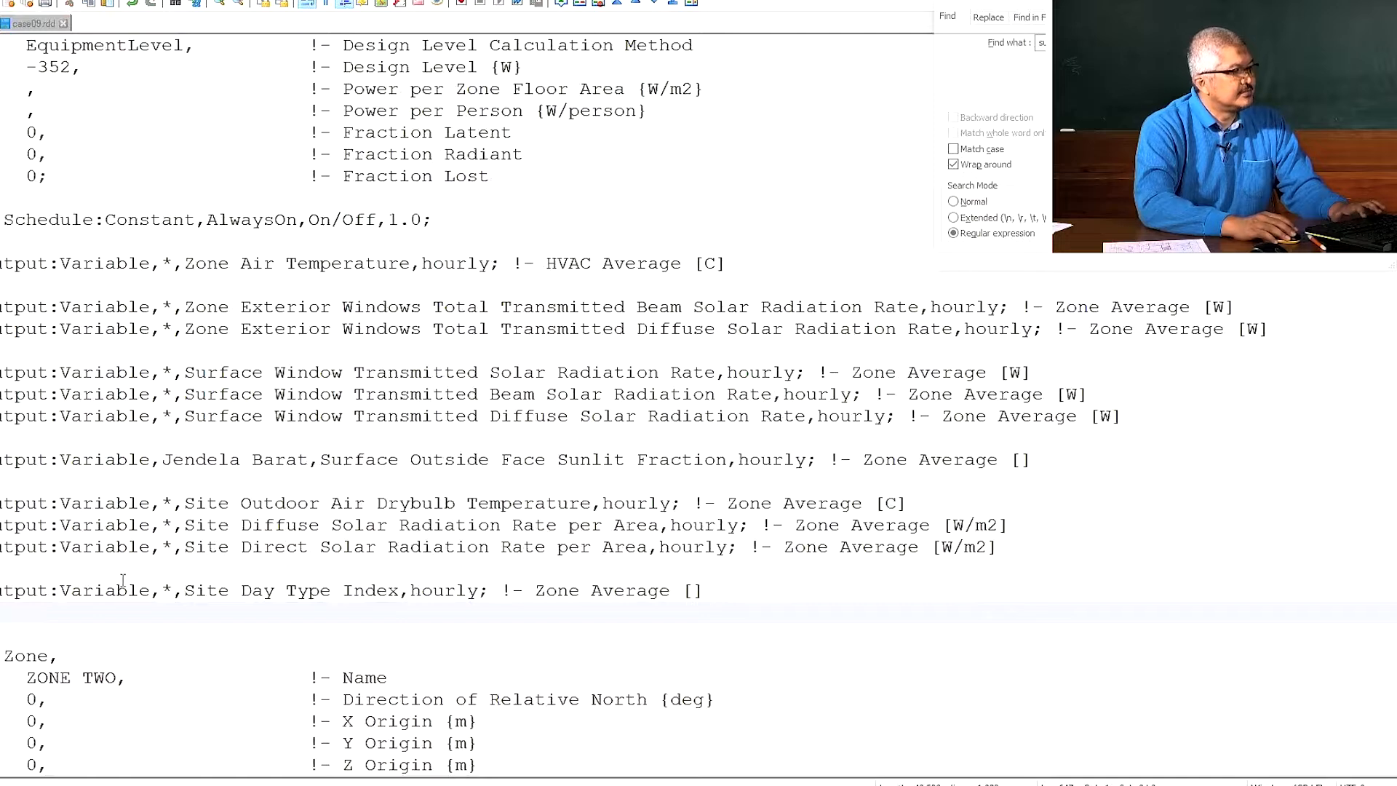
key(ctrl+v)
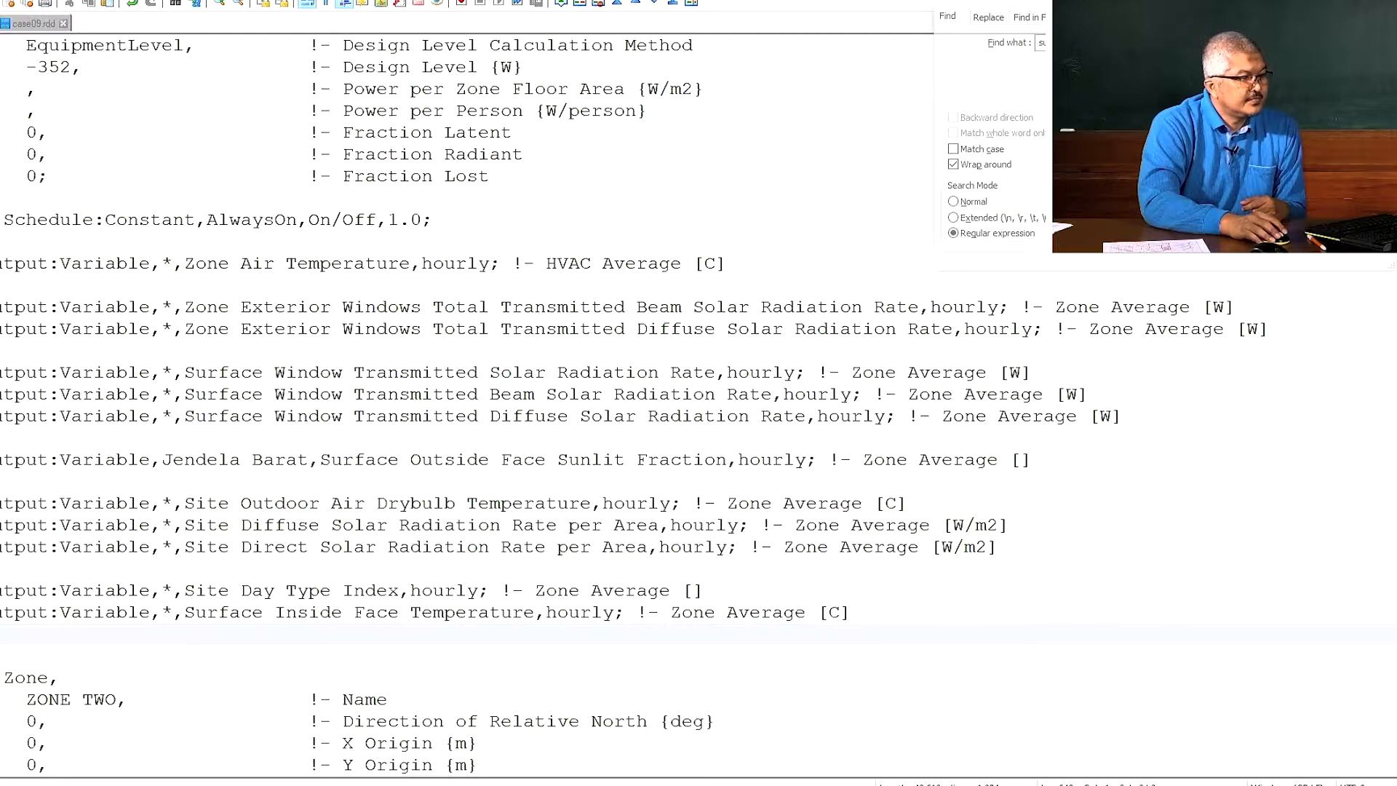
Check the Advanced Output slide for the next output and search case09.rdd for "radiant"
mouse_move(696, 785)
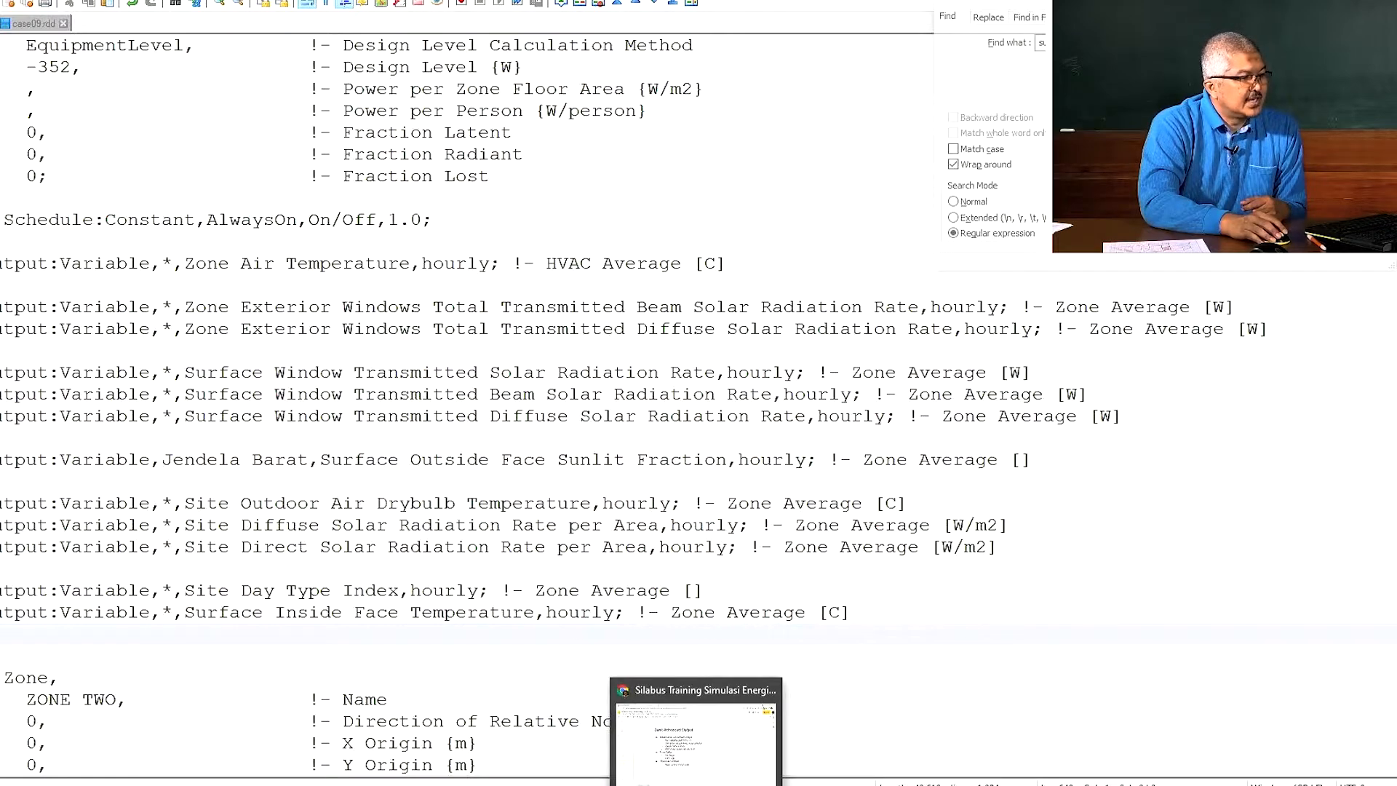
click(696, 731)
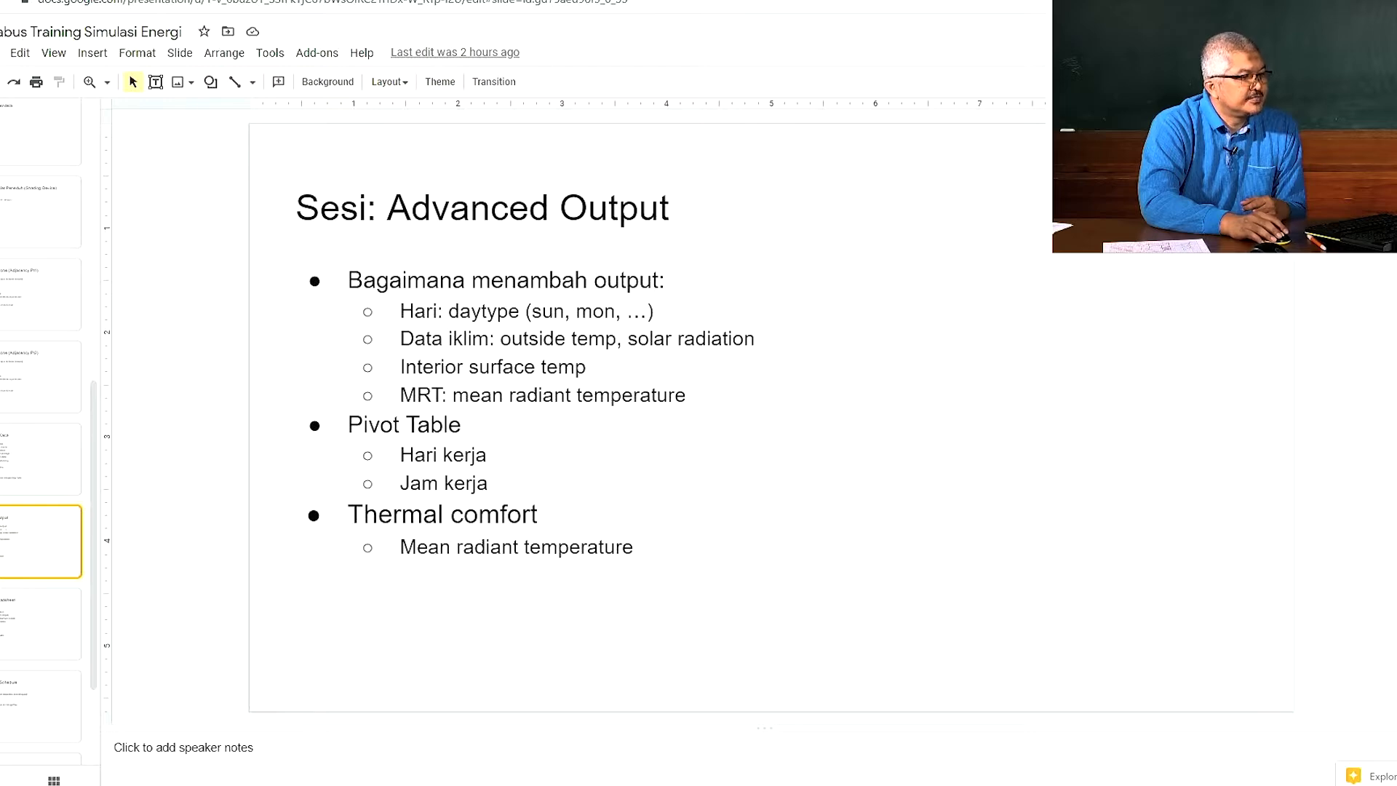
click(633, 784)
click(35, 26)
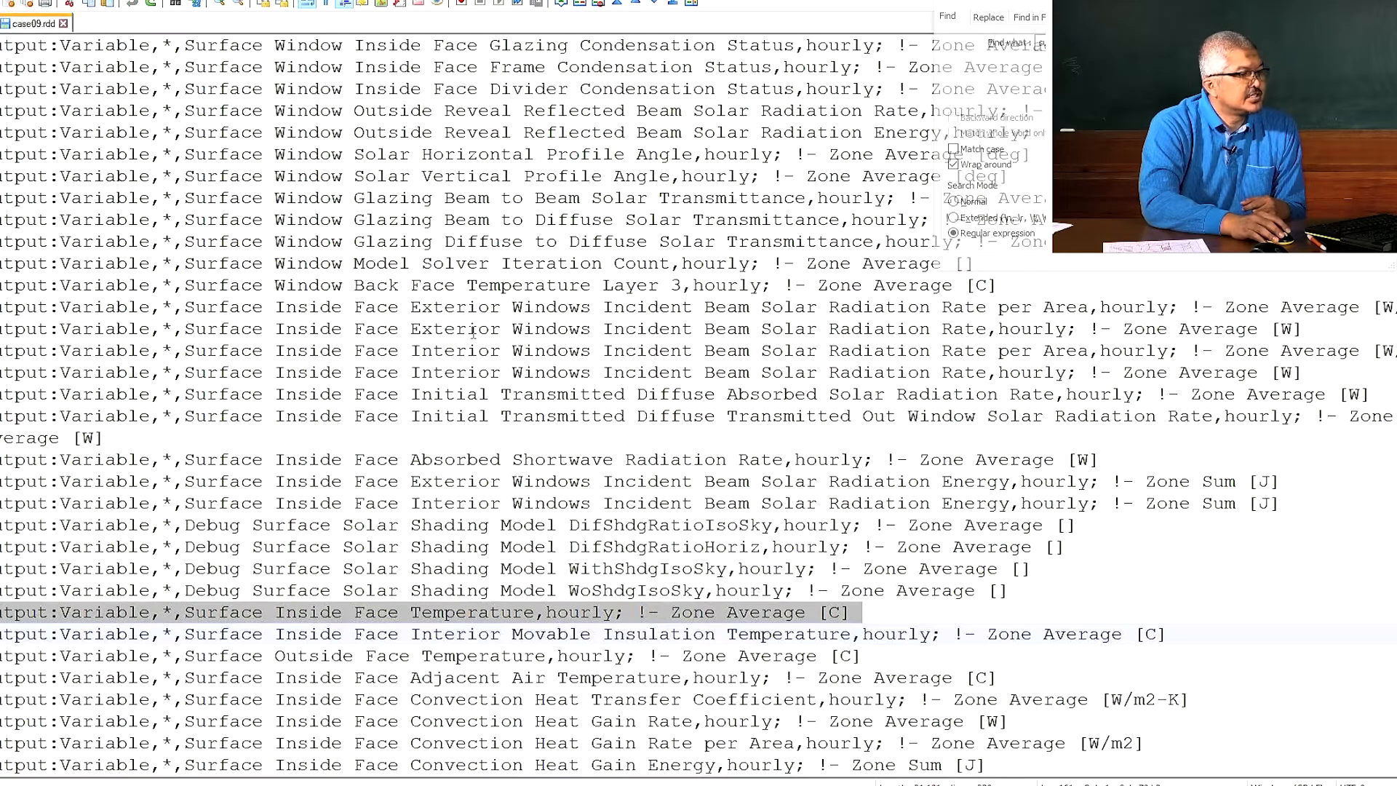
key(ctrl+f)
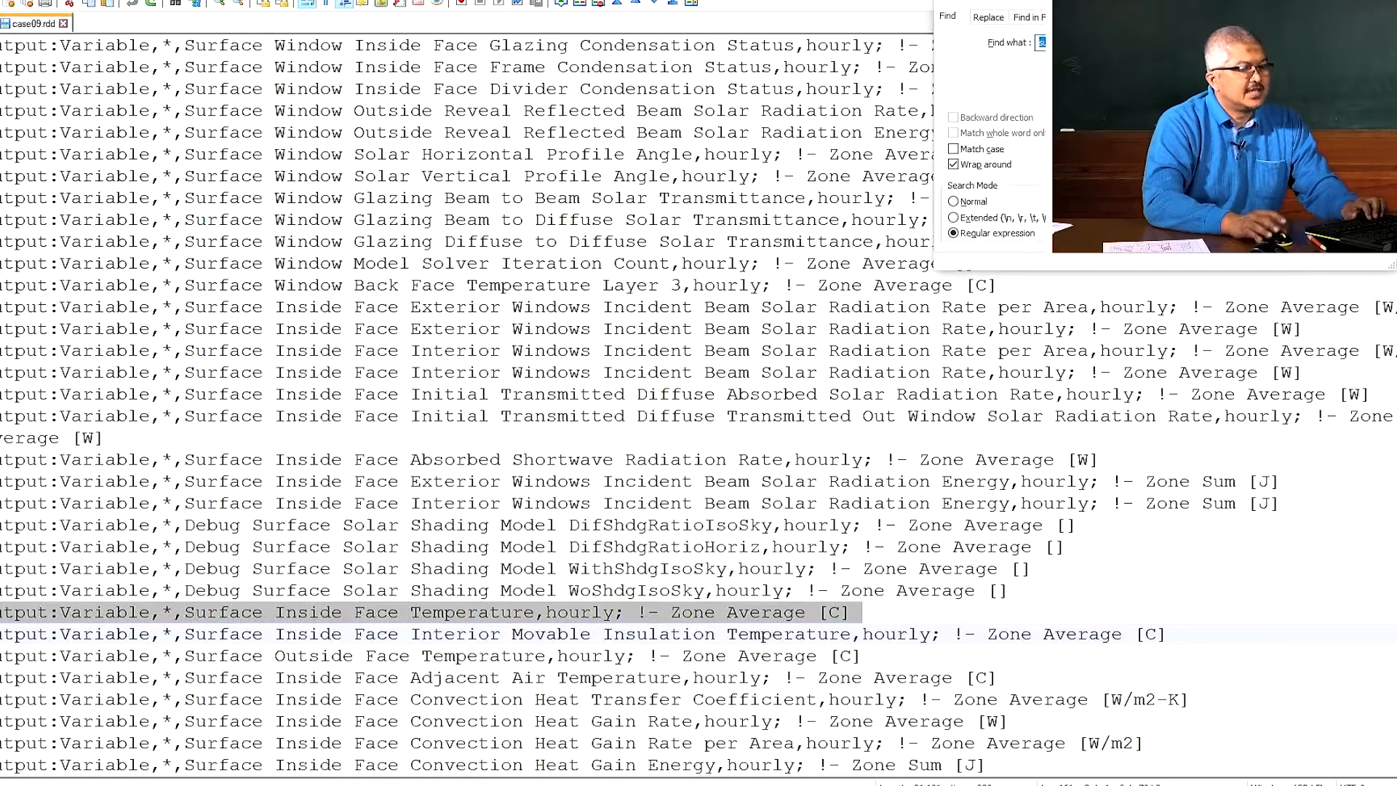
text(radiant)
key(Return)
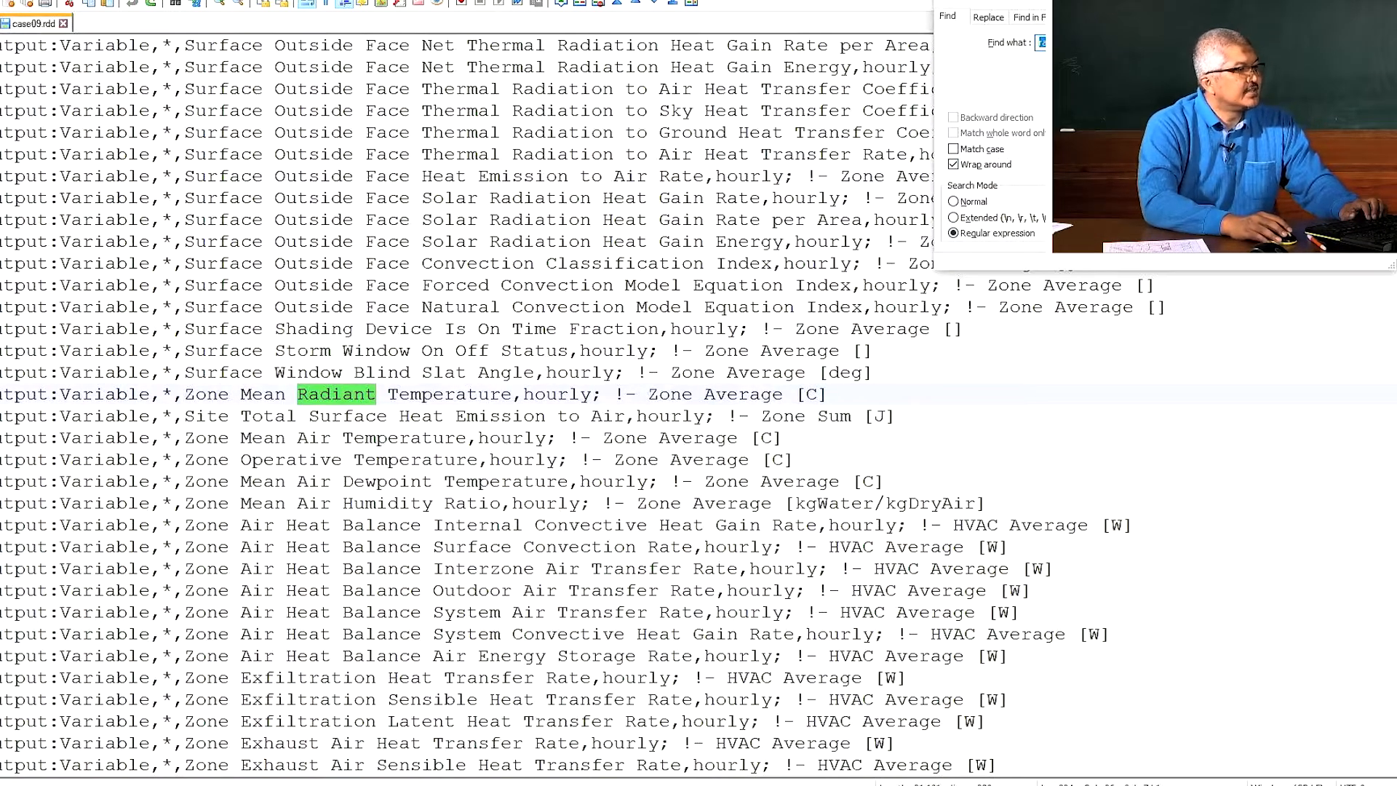
Copy the hourly Zone Mean Radiant Temperature line from case09.rdd into case09.idf, below the Surface Inside Face Temperature output
click(1, 395)
key(ctrl+c)
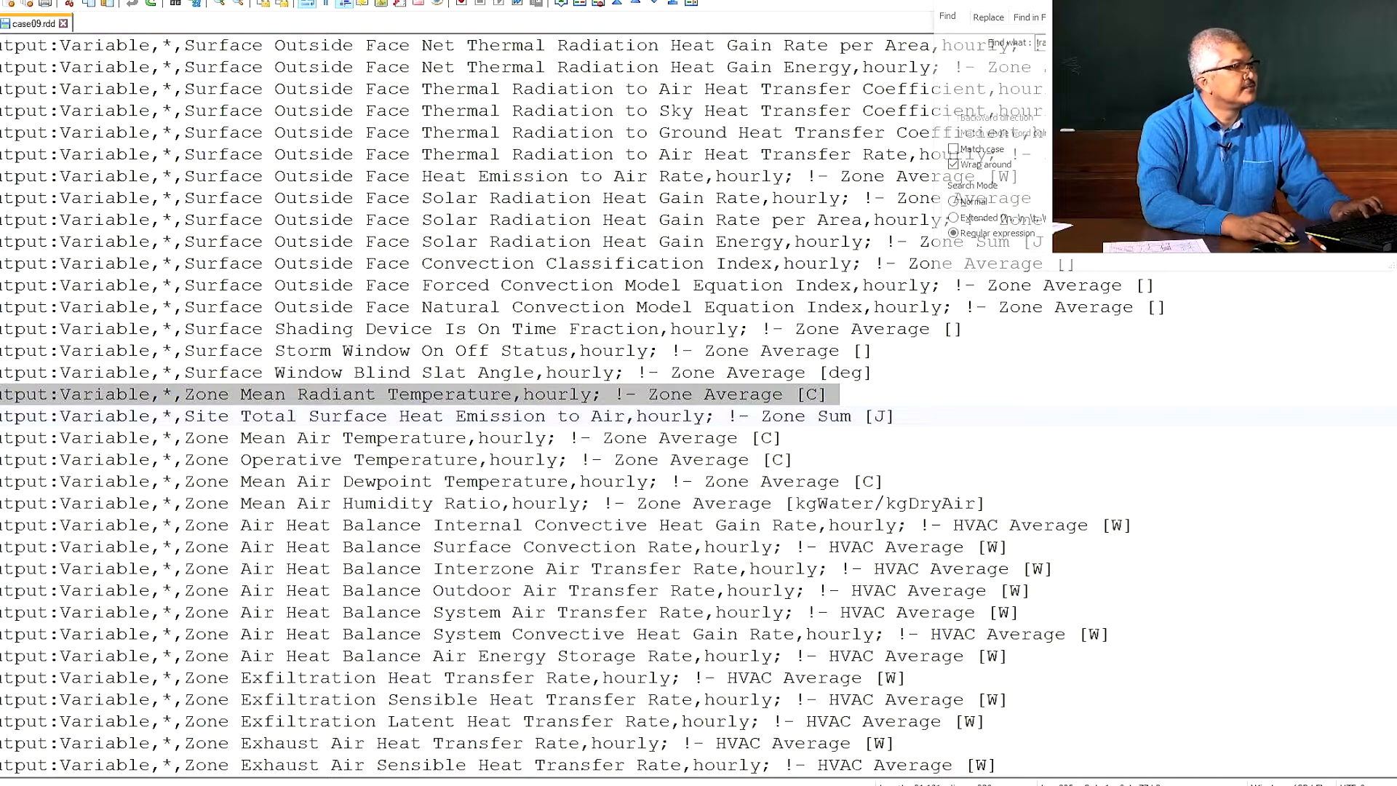
key(ctrl+Tab)
key(ctrl+v)
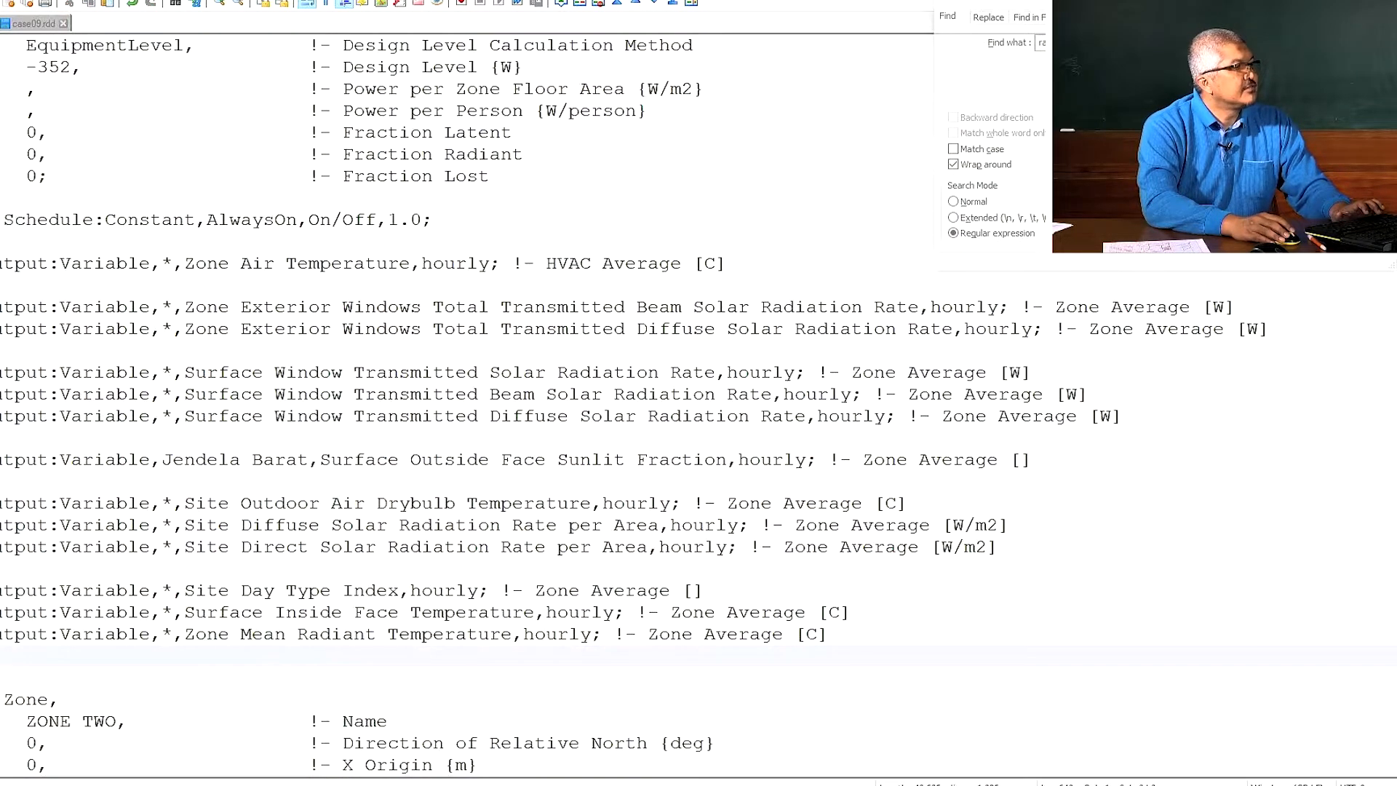
Switch to EP-Launch, simulate case09.idf with the Jakarta weather file, and dismiss the run status report
key(alt+Tab)
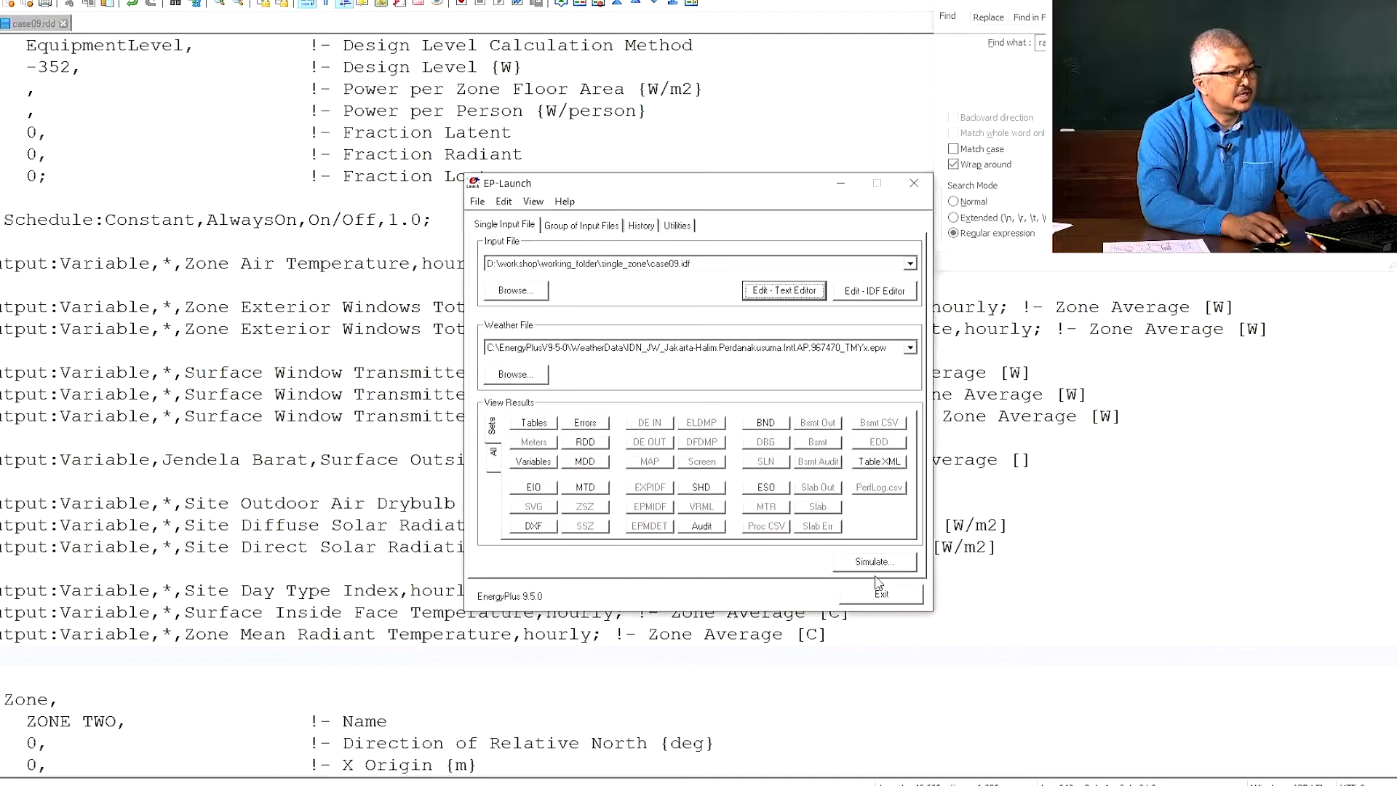
click(899, 569)
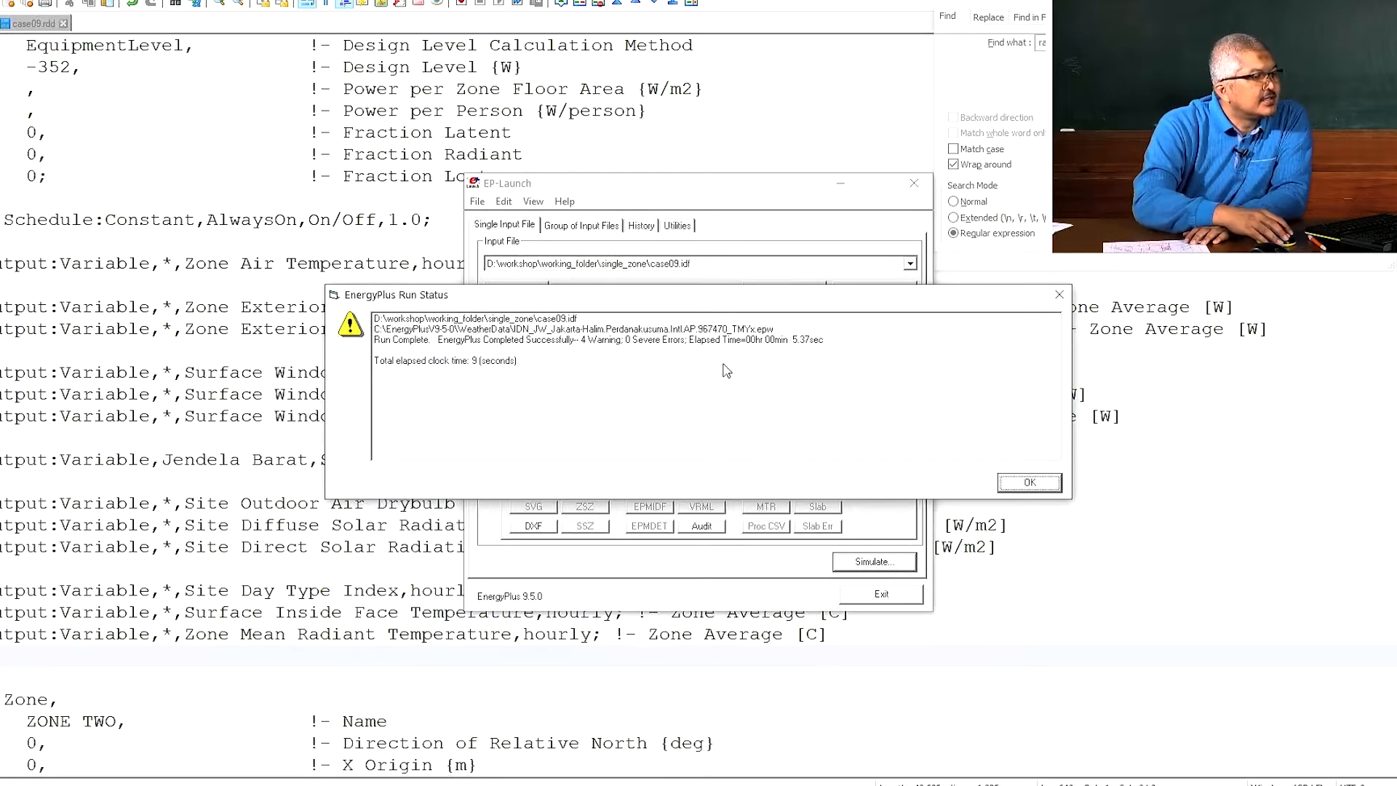
click(998, 486)
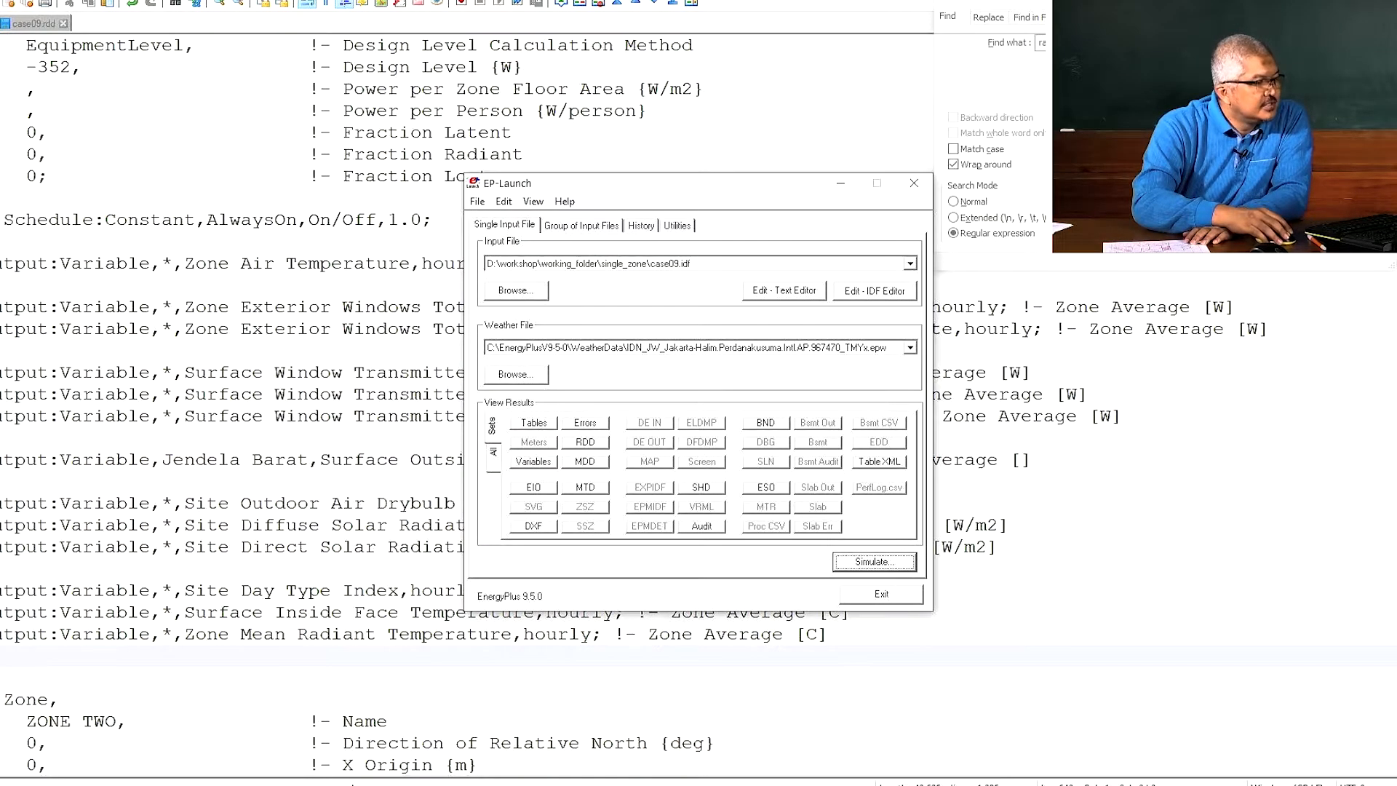
Open the simulation results file case09.csv from the single_zone folder in Excel and maximize its window
click(337, 730)
scroll(560, 462, down, 5)
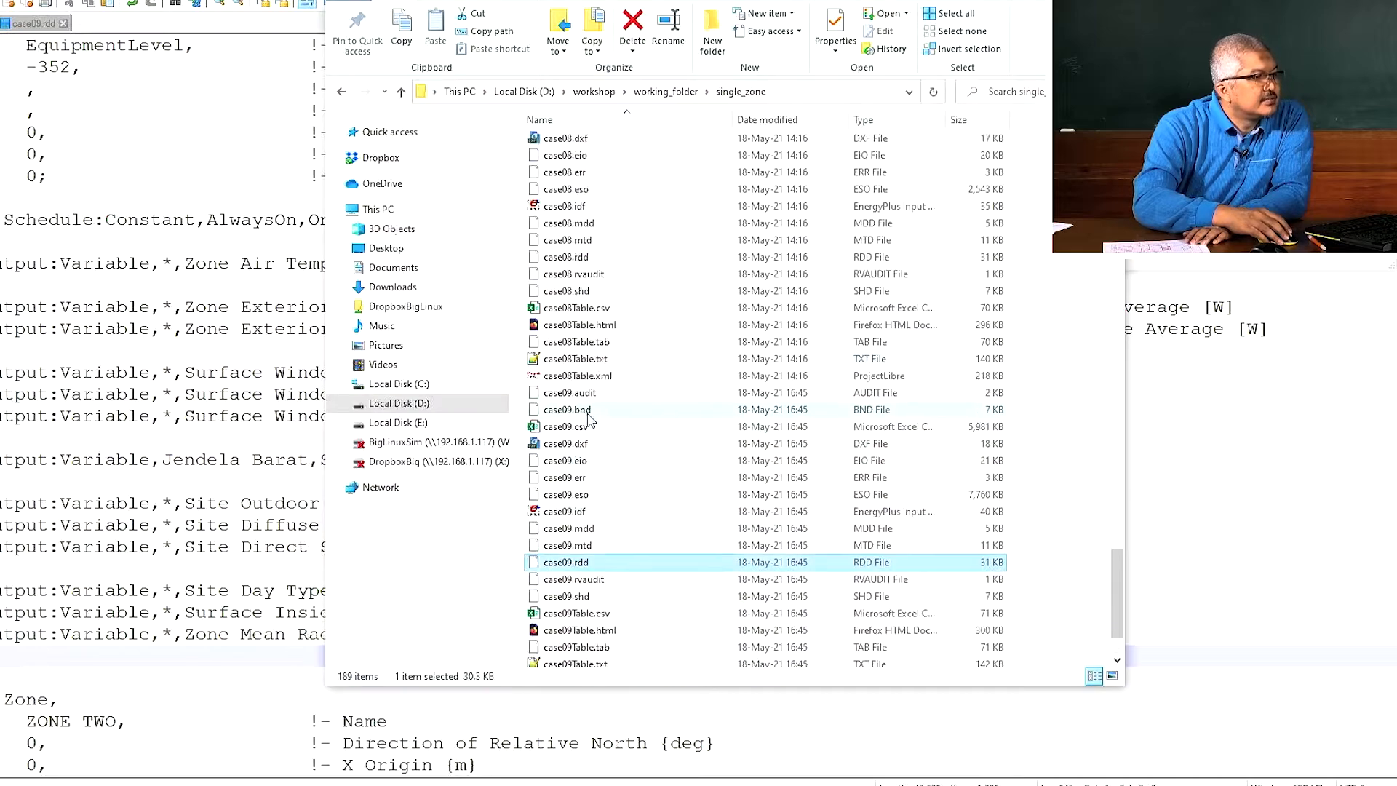
click(565, 437)
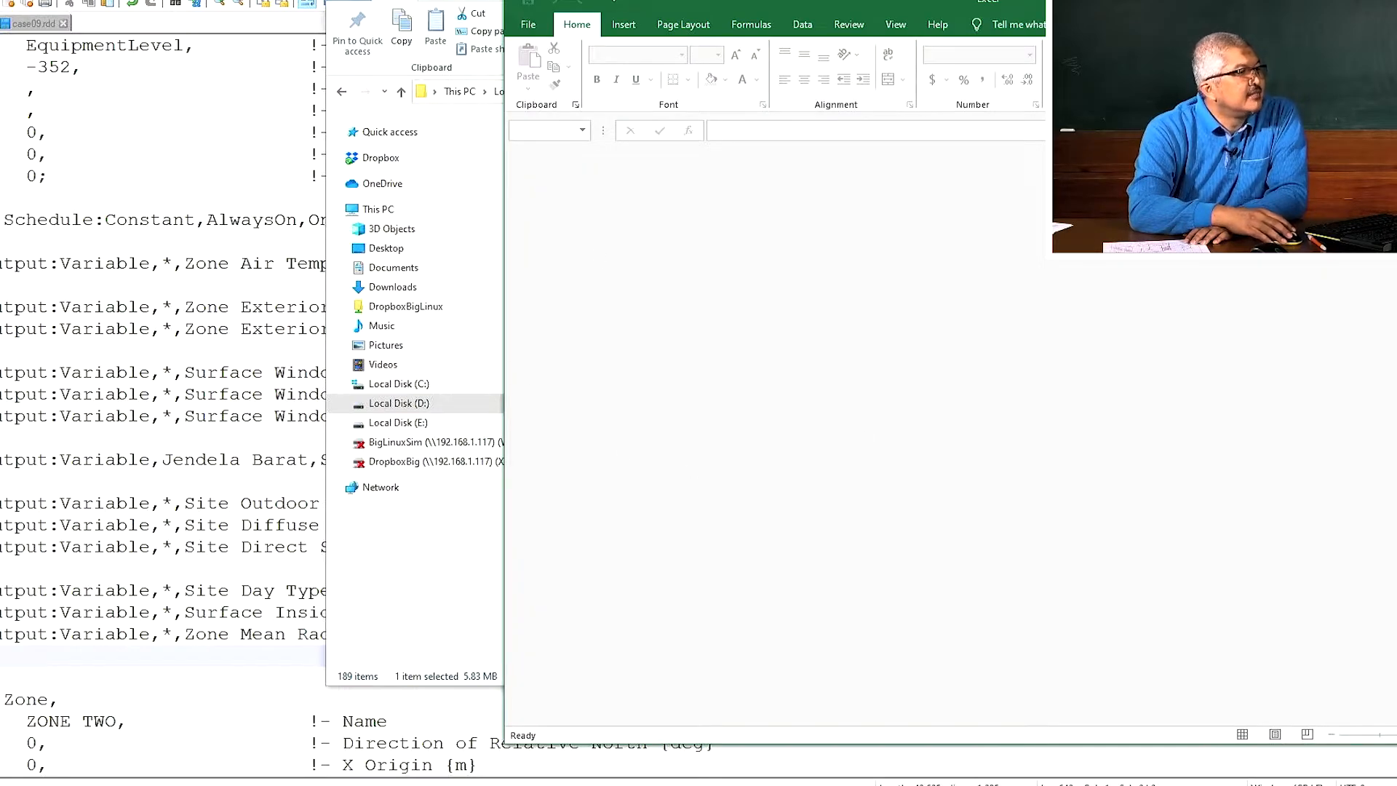
click(648, 1)
double_click(588, 439)
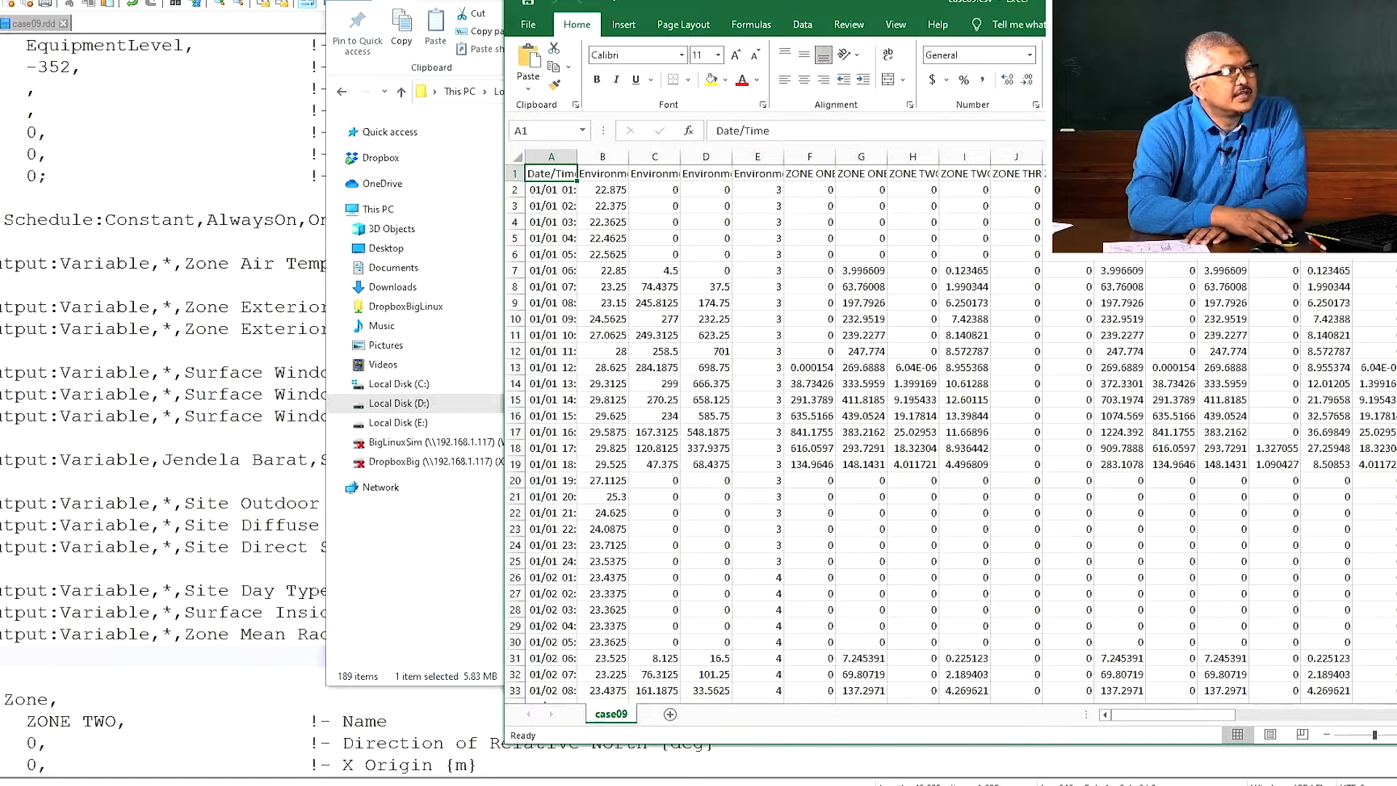
click(1395, 2)
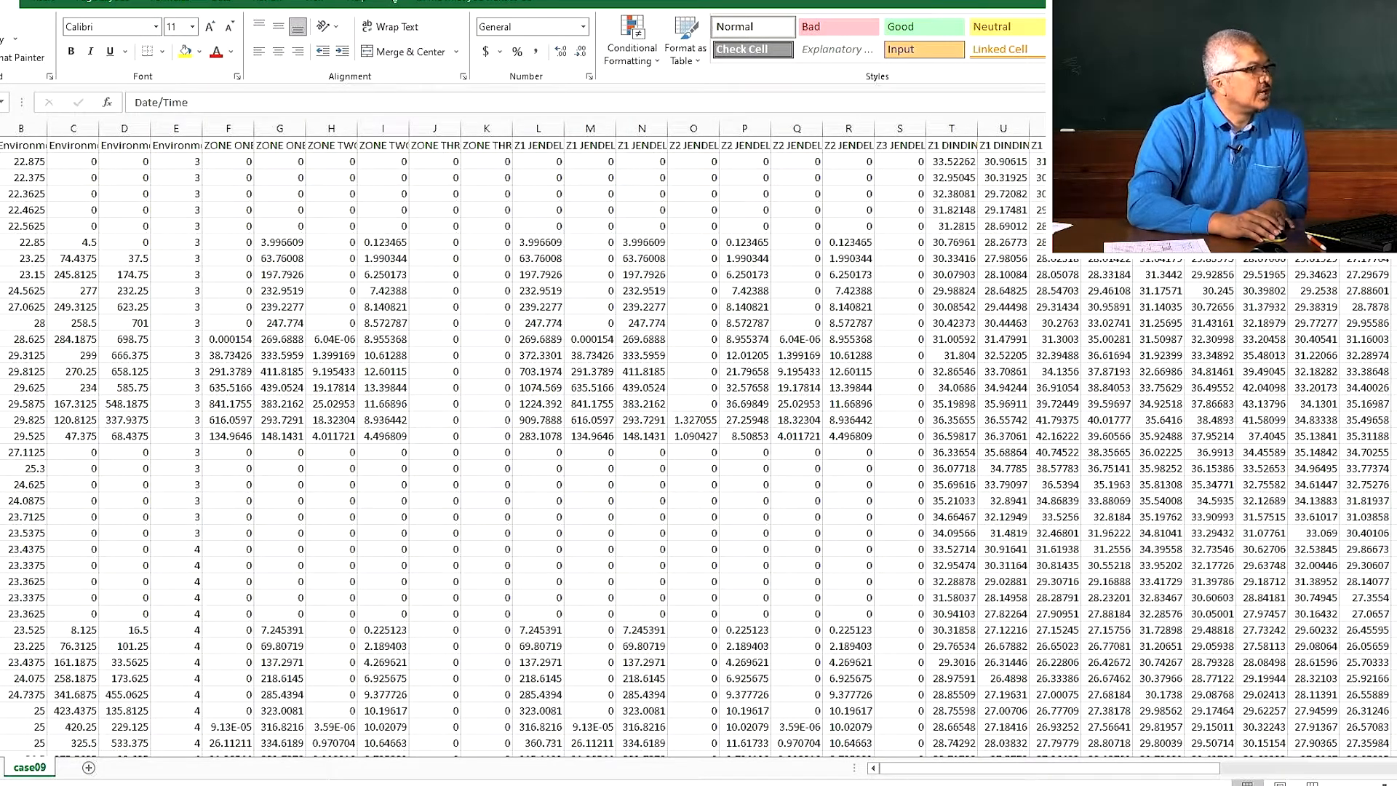
Widen all columns of the case09 sheet and wrap the text in the header row
key(ctrl+a)
drag(3, 131, 34, 131)
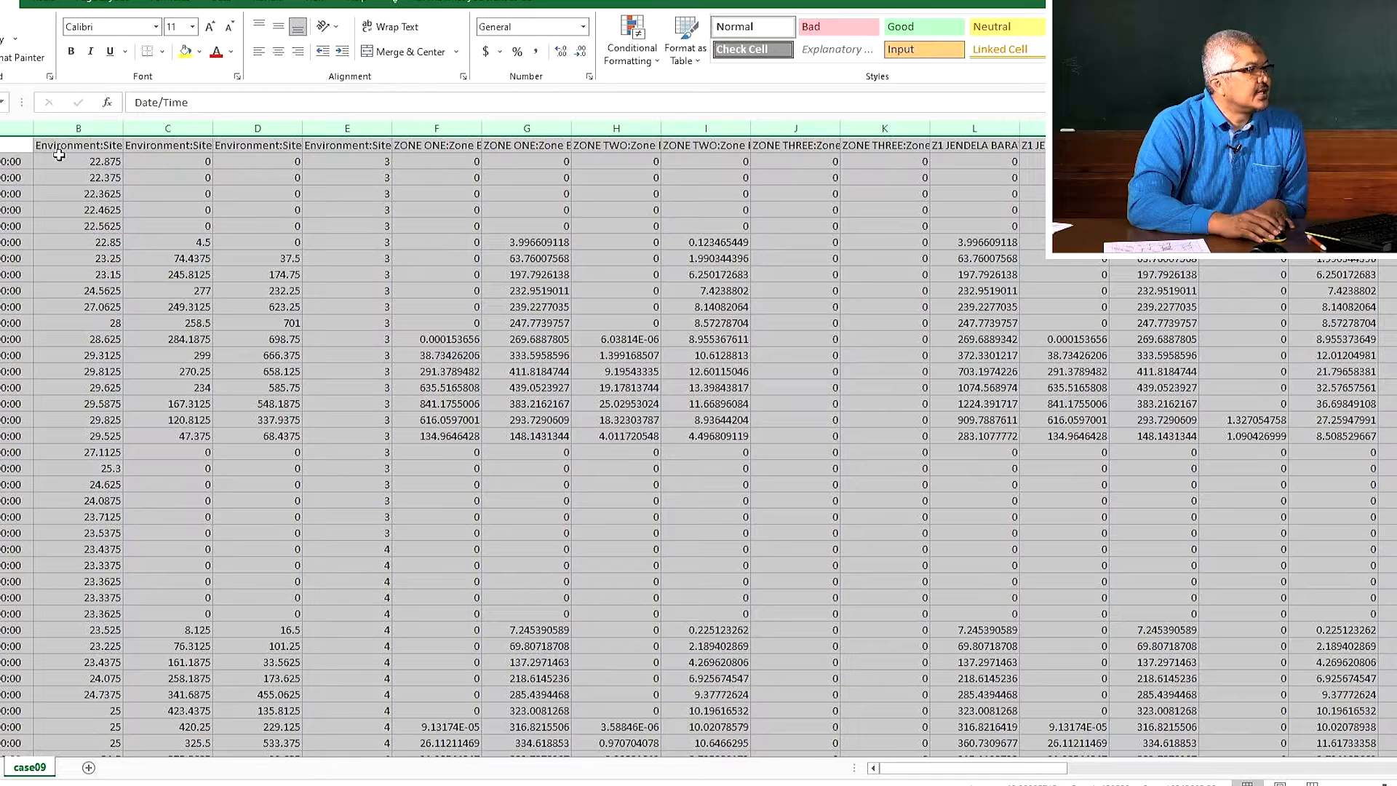
click(59, 156)
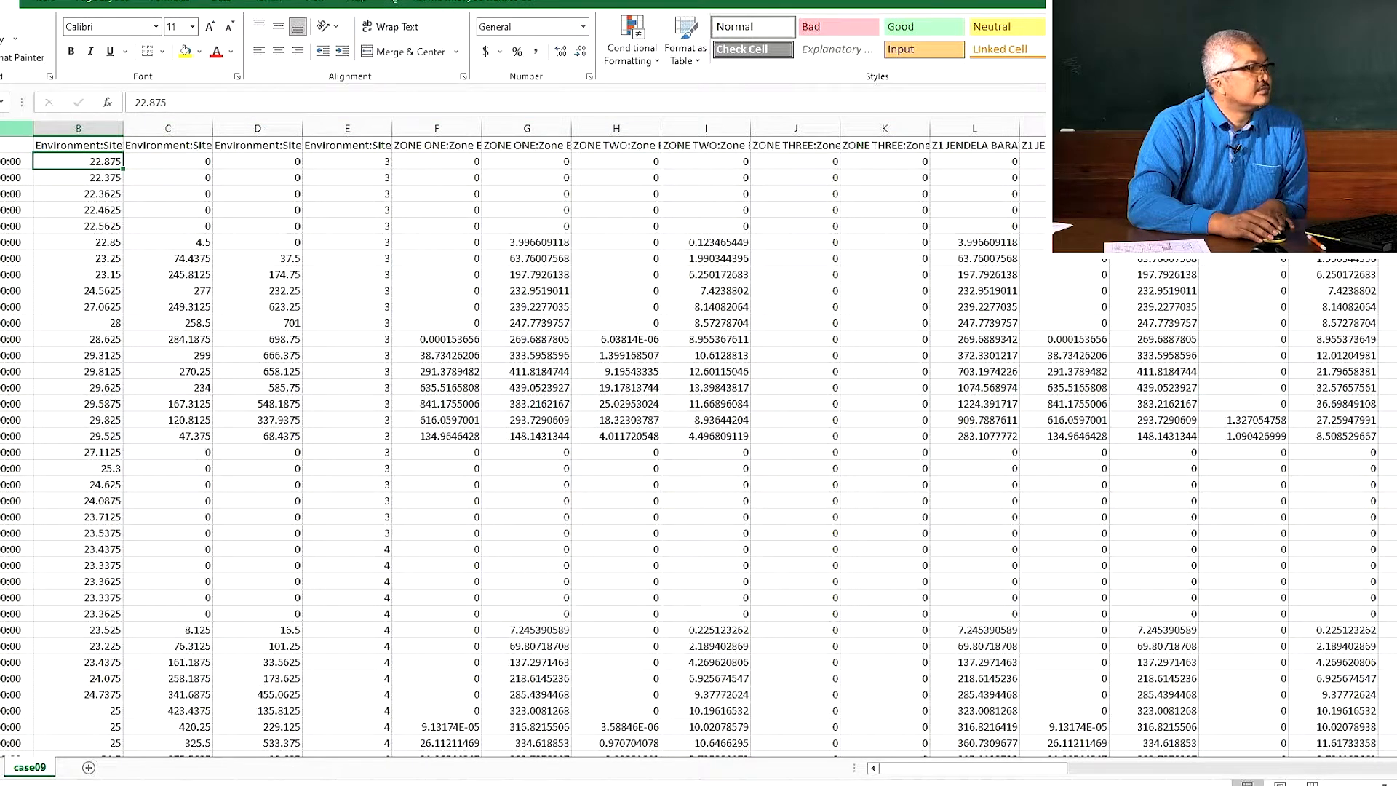
click(2, 145)
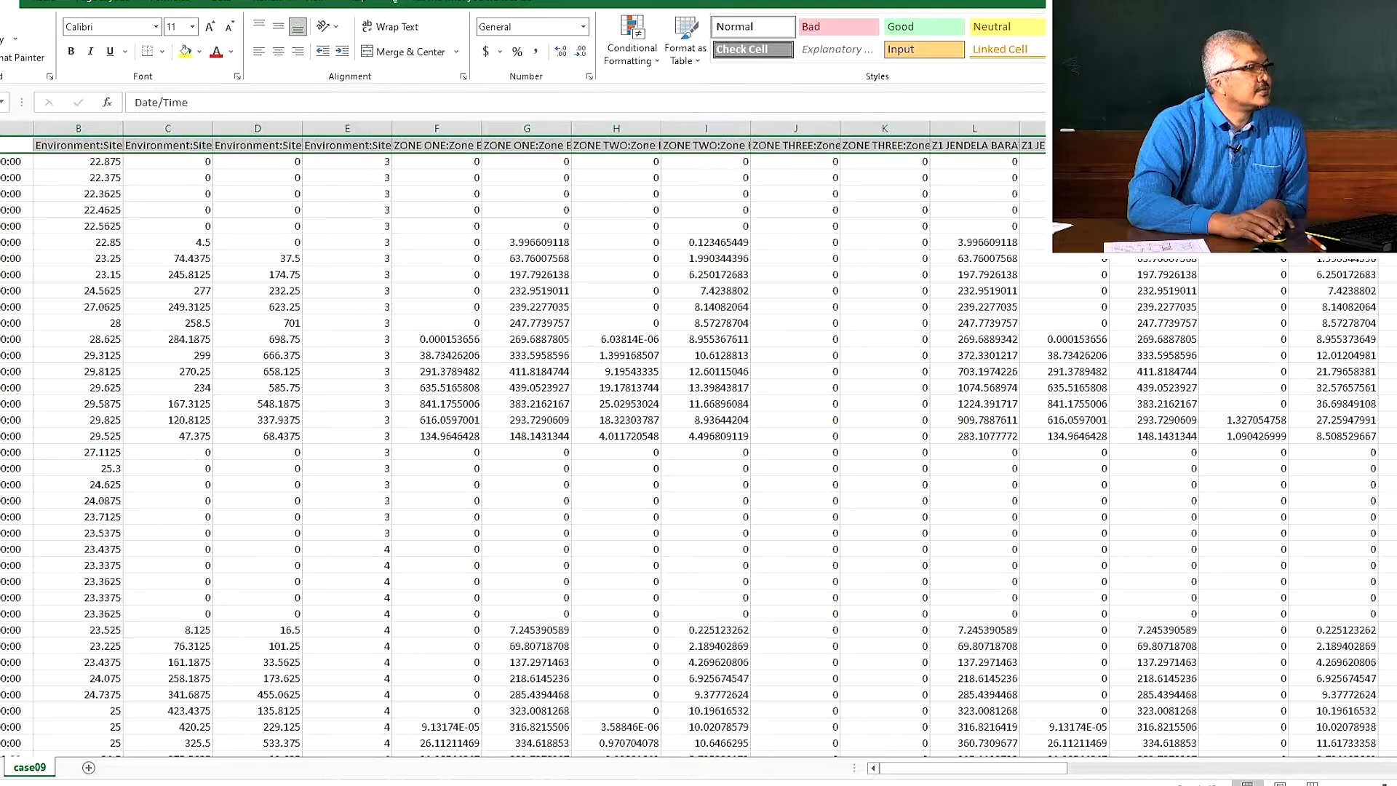
click(391, 27)
Freeze the header row and the Date/Time column of the case09 sheet, using cell B2 as the split point
click(110, 274)
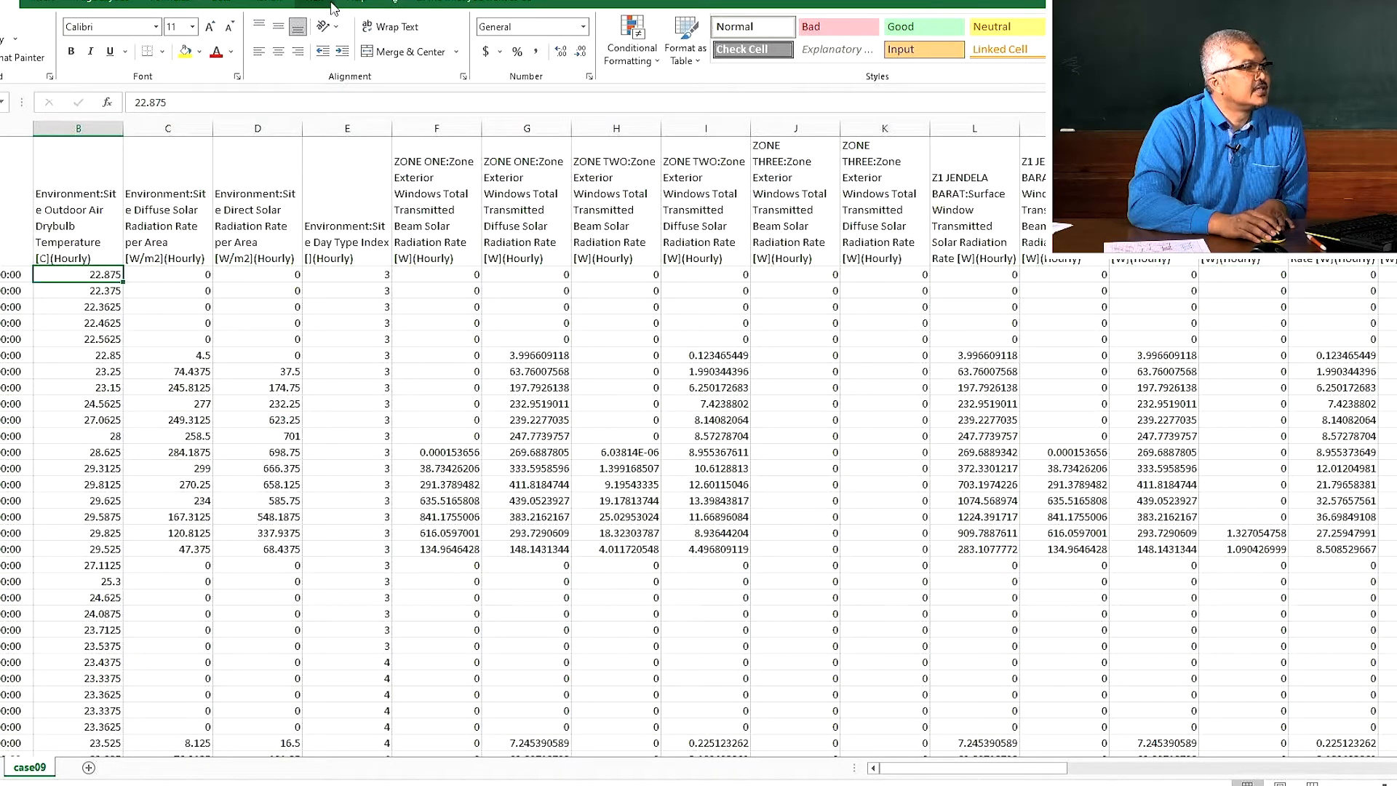
click(332, 7)
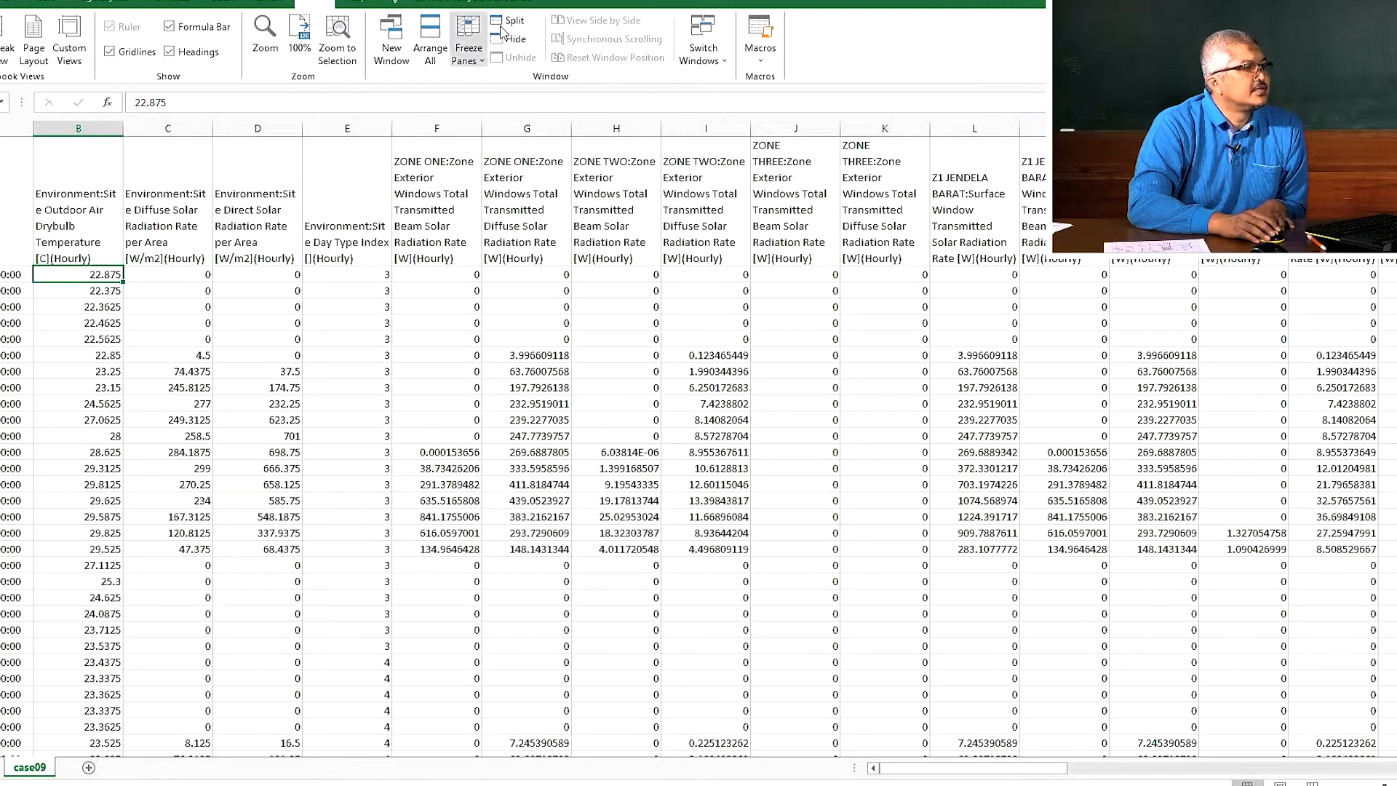
click(473, 40)
click(523, 80)
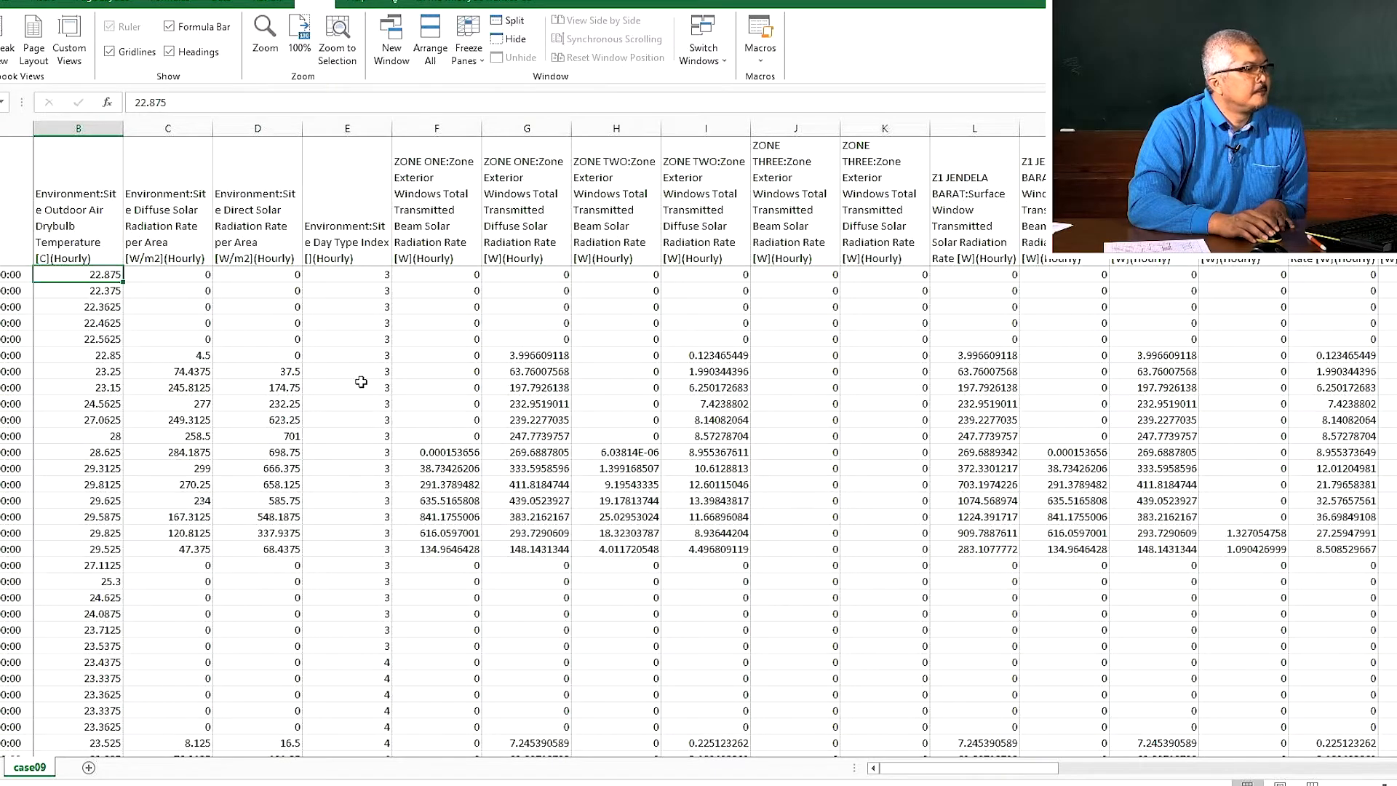
Check the Site Day Type Index header, switch to the Input Output Reference PDF, search for "day t" and read the Day Type section
click(361, 384)
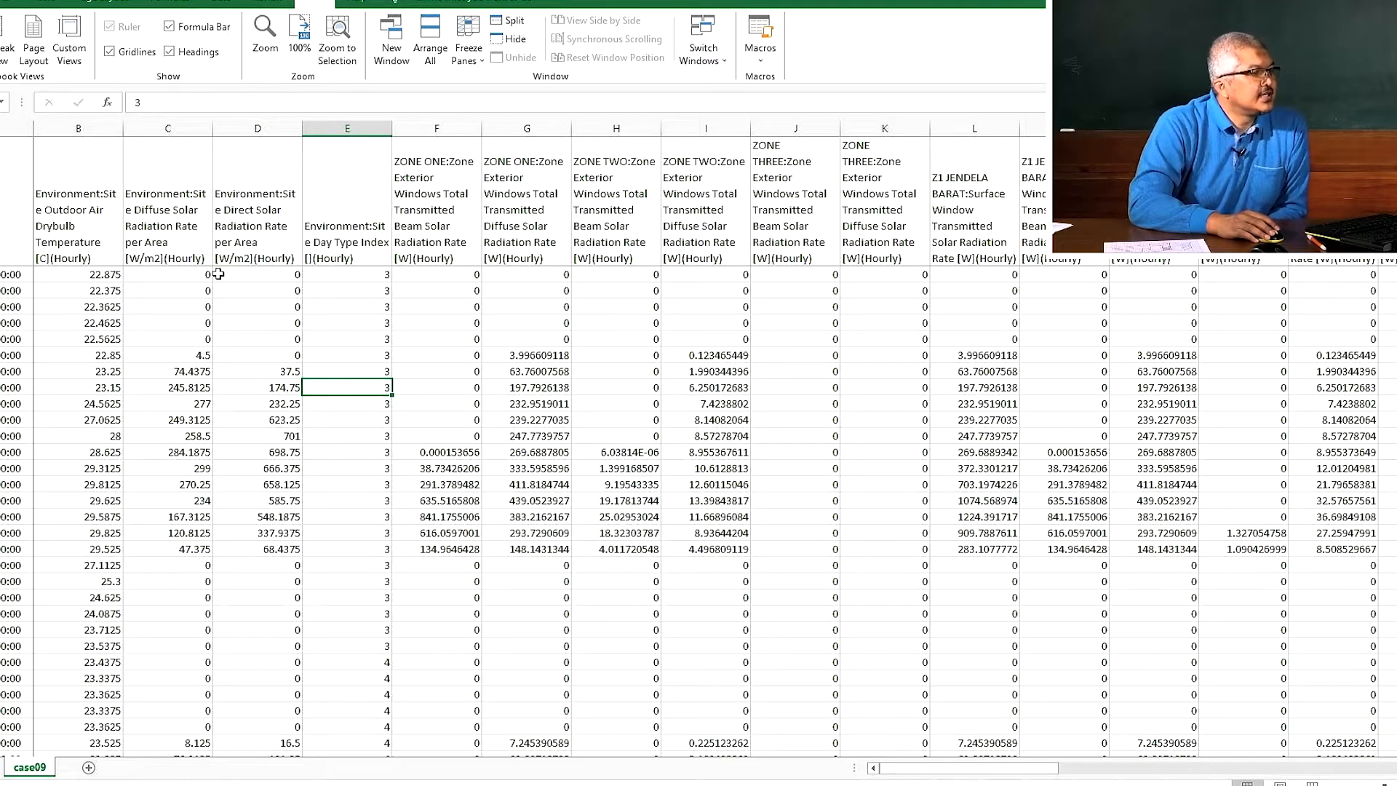
click(336, 242)
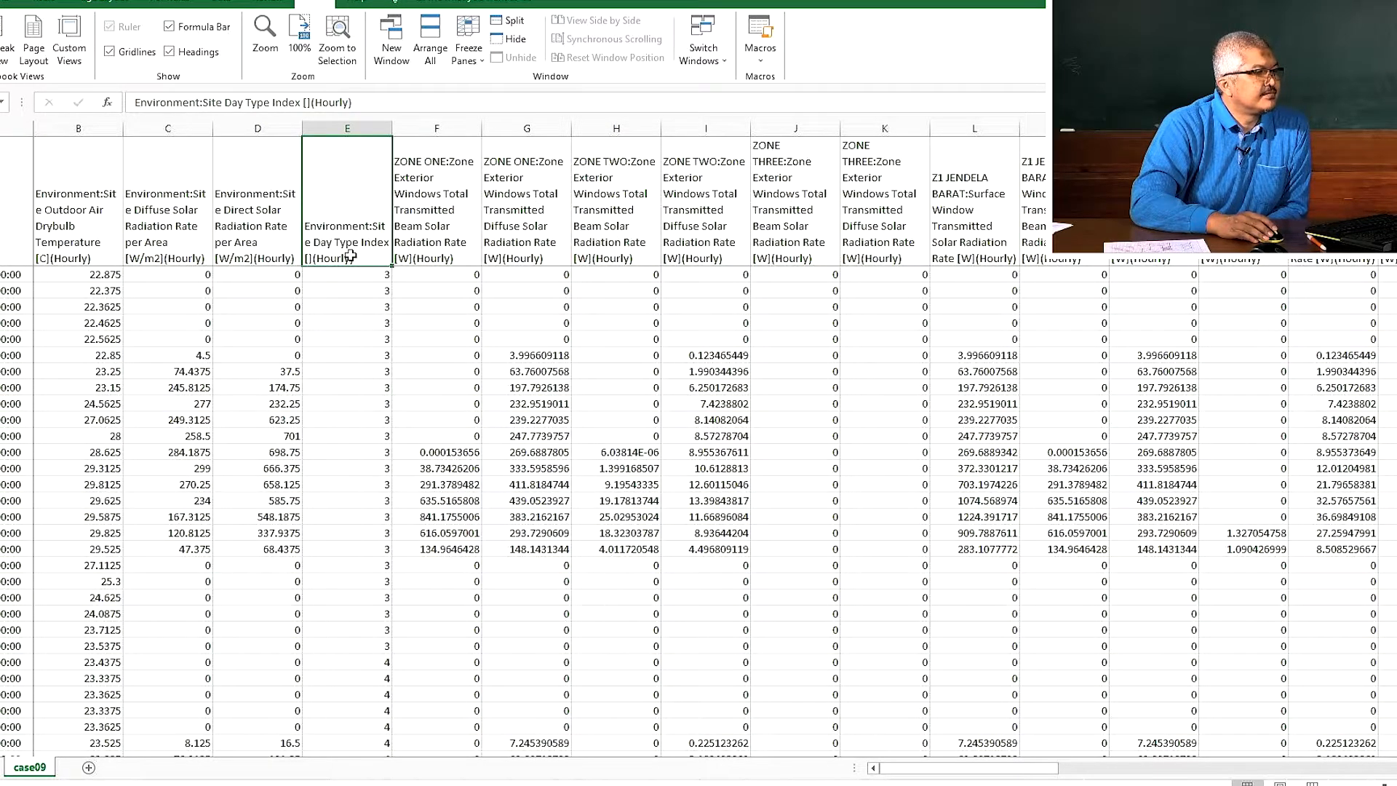
mouse_move(775, 785)
click(775, 753)
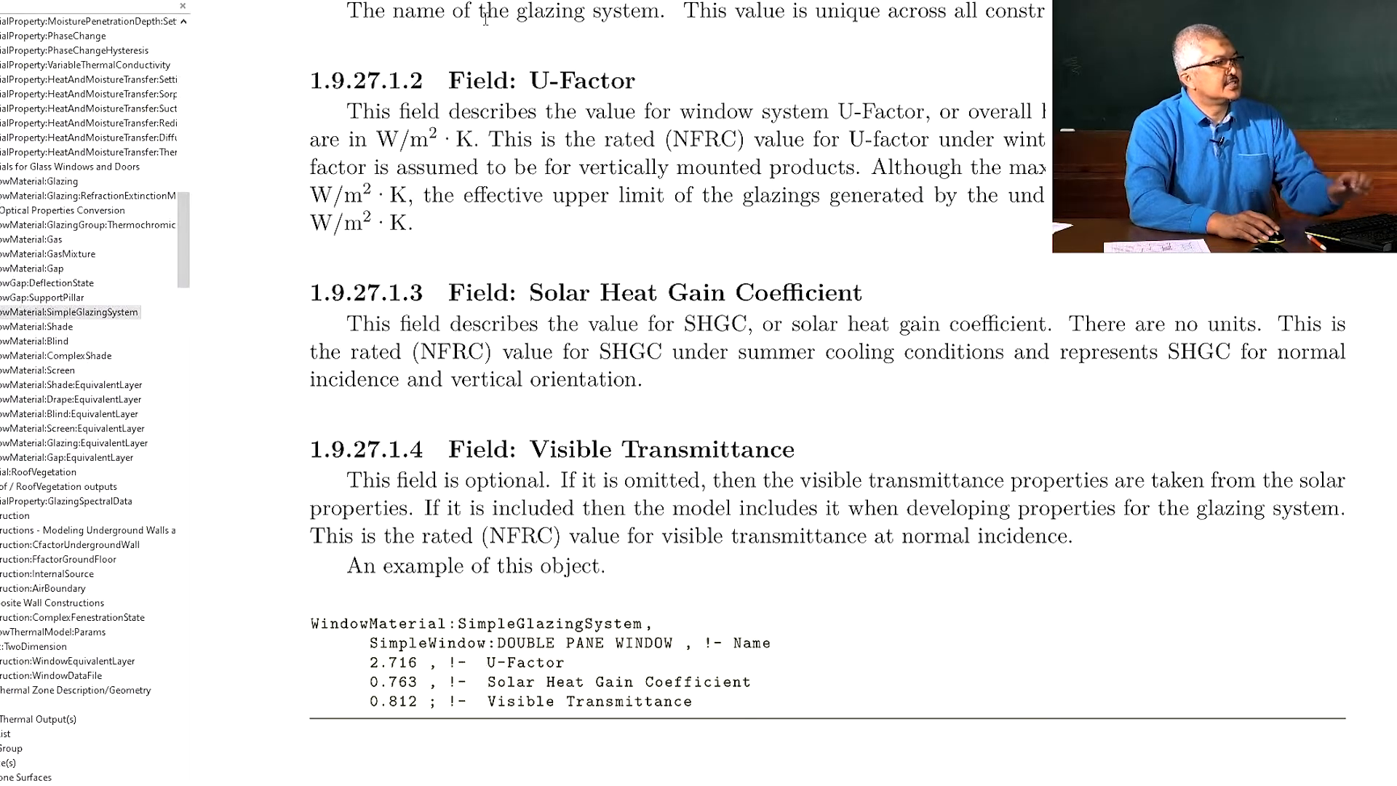
key(ctrl+Home)
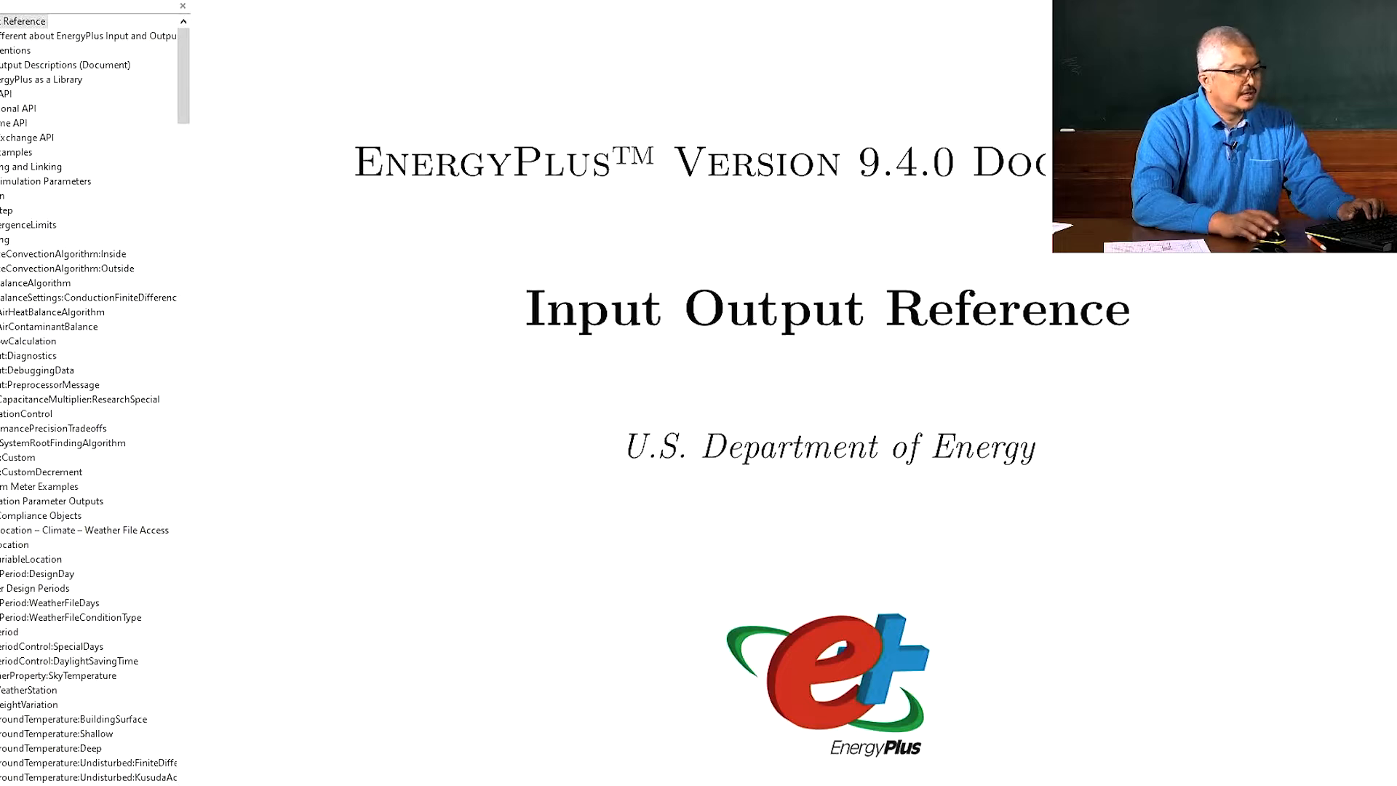
text(day t)
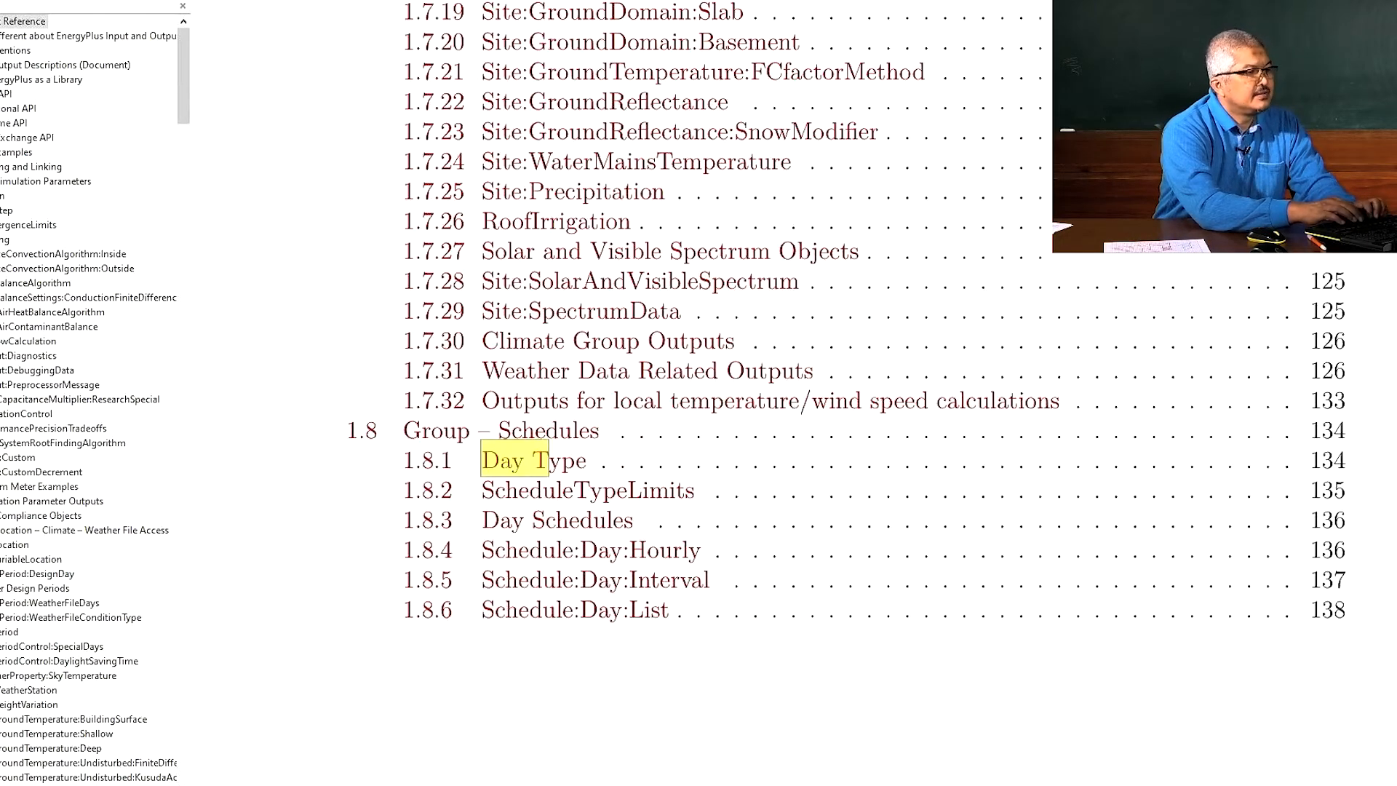
click(568, 474)
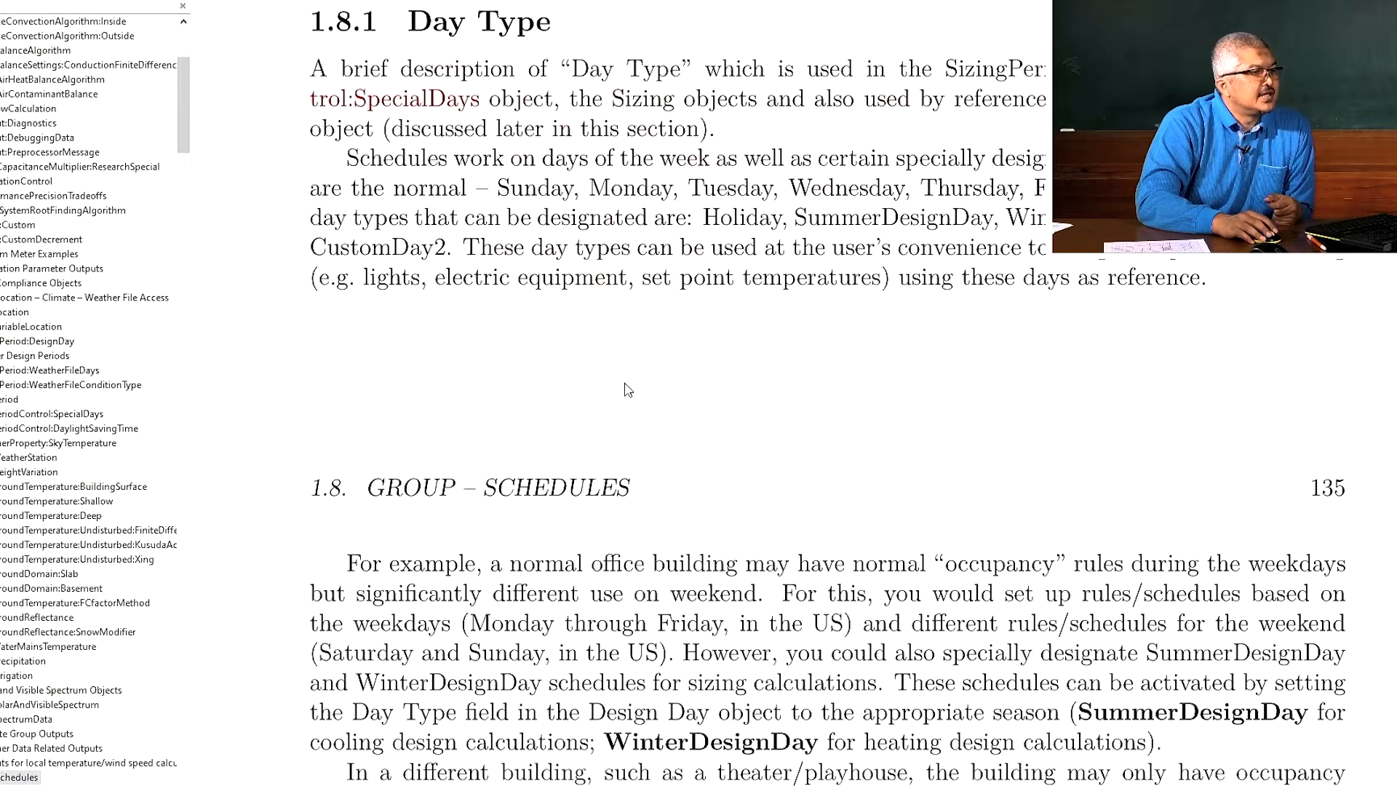
scroll(627, 391, down, 10)
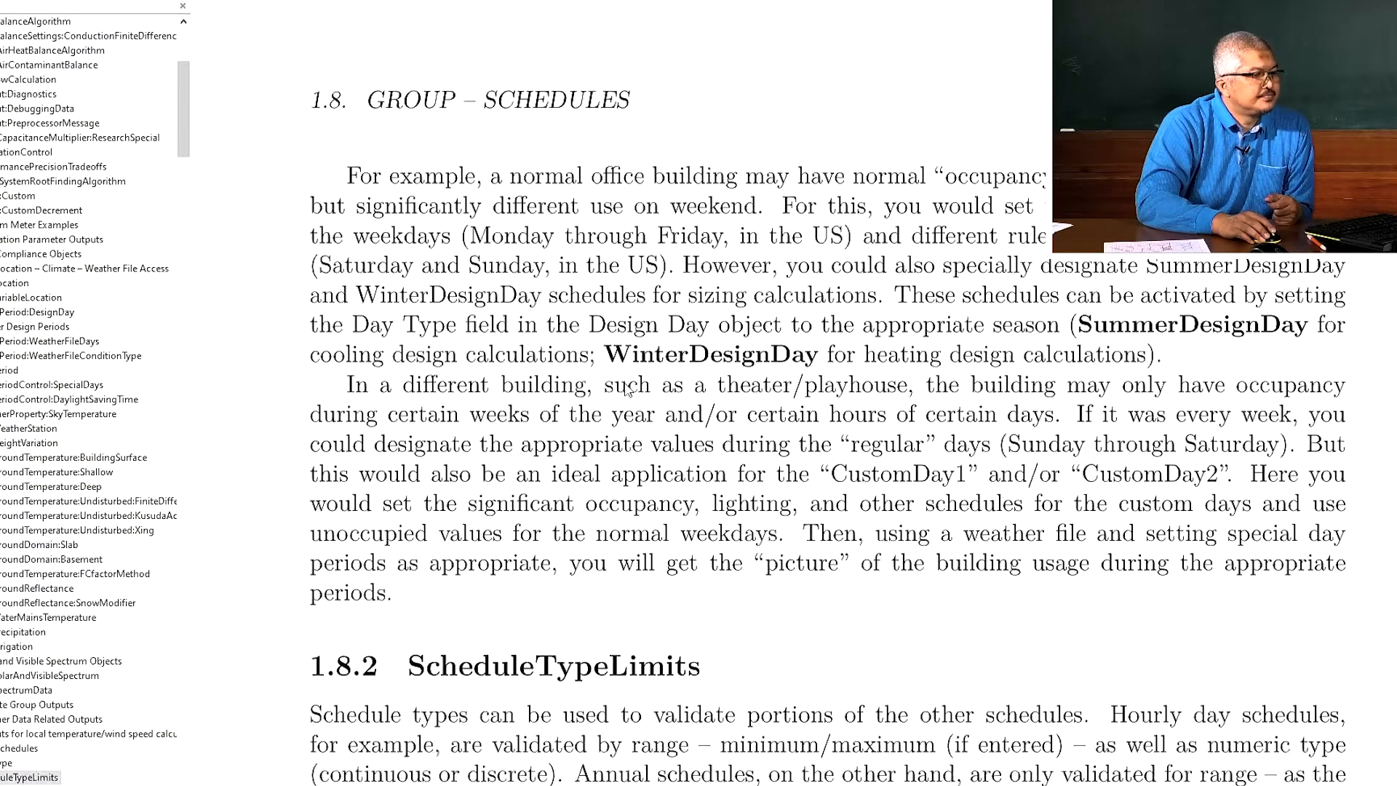
scroll(627, 391, down, 10)
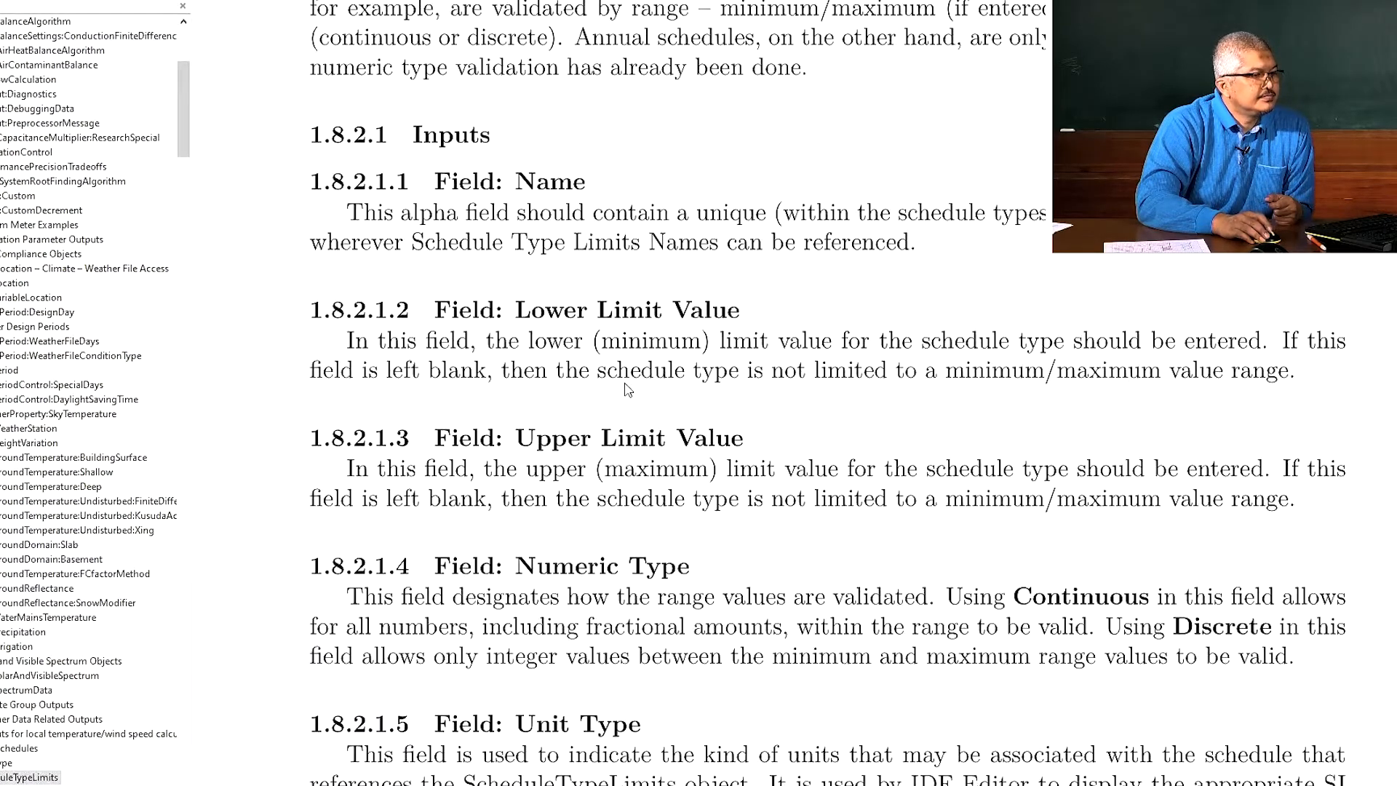
scroll(627, 391, up, 10)
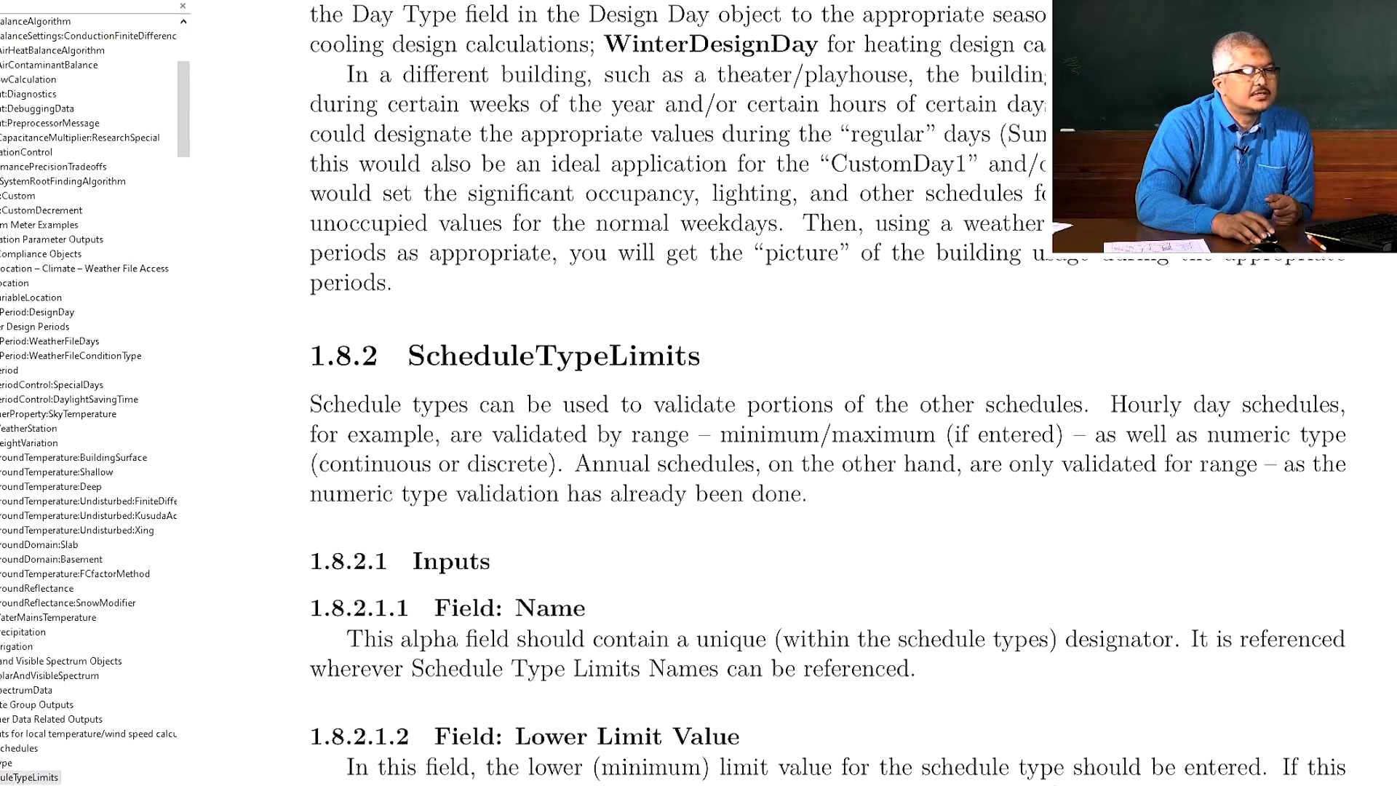
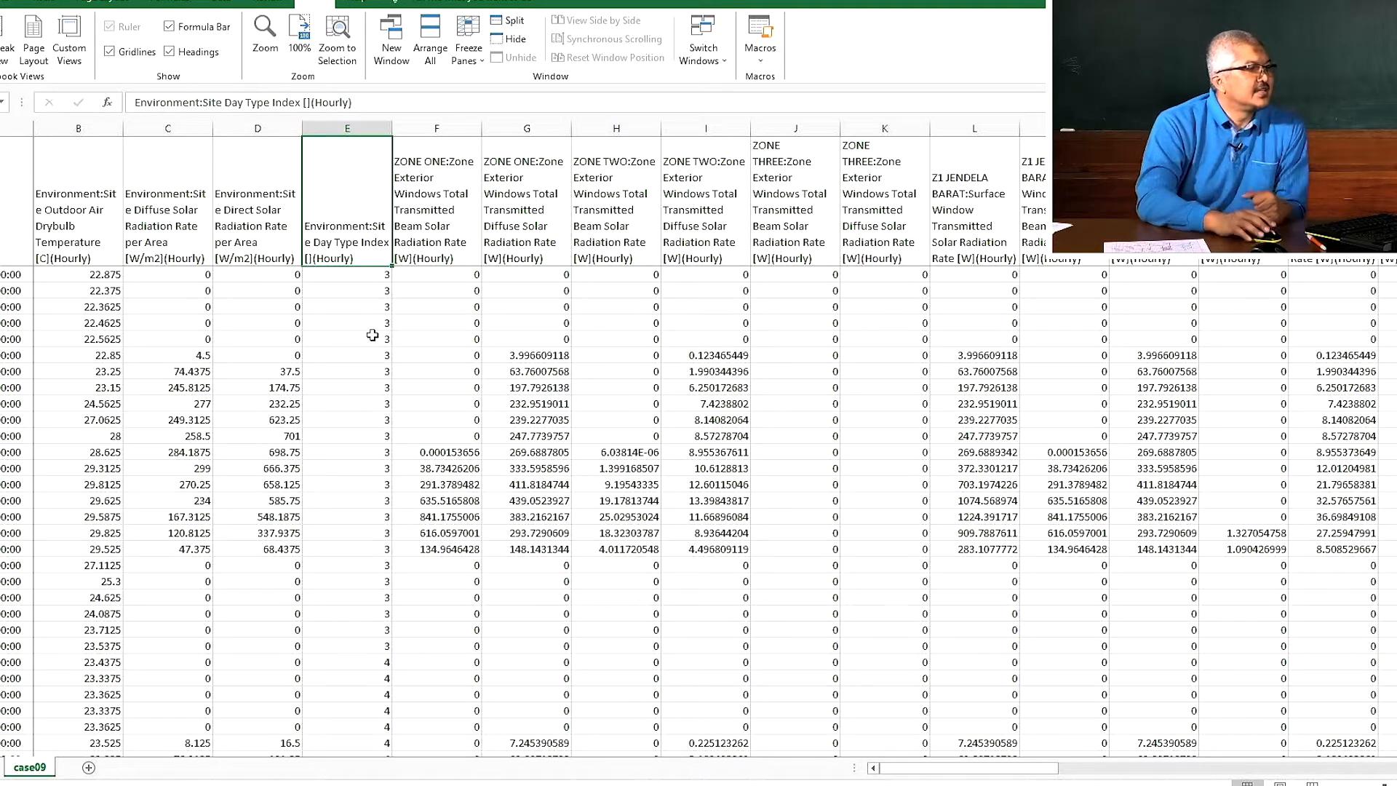
Back in Excel, examine the Site Day Type Index column and the first Date/Time entries of 01/01
click(356, 130)
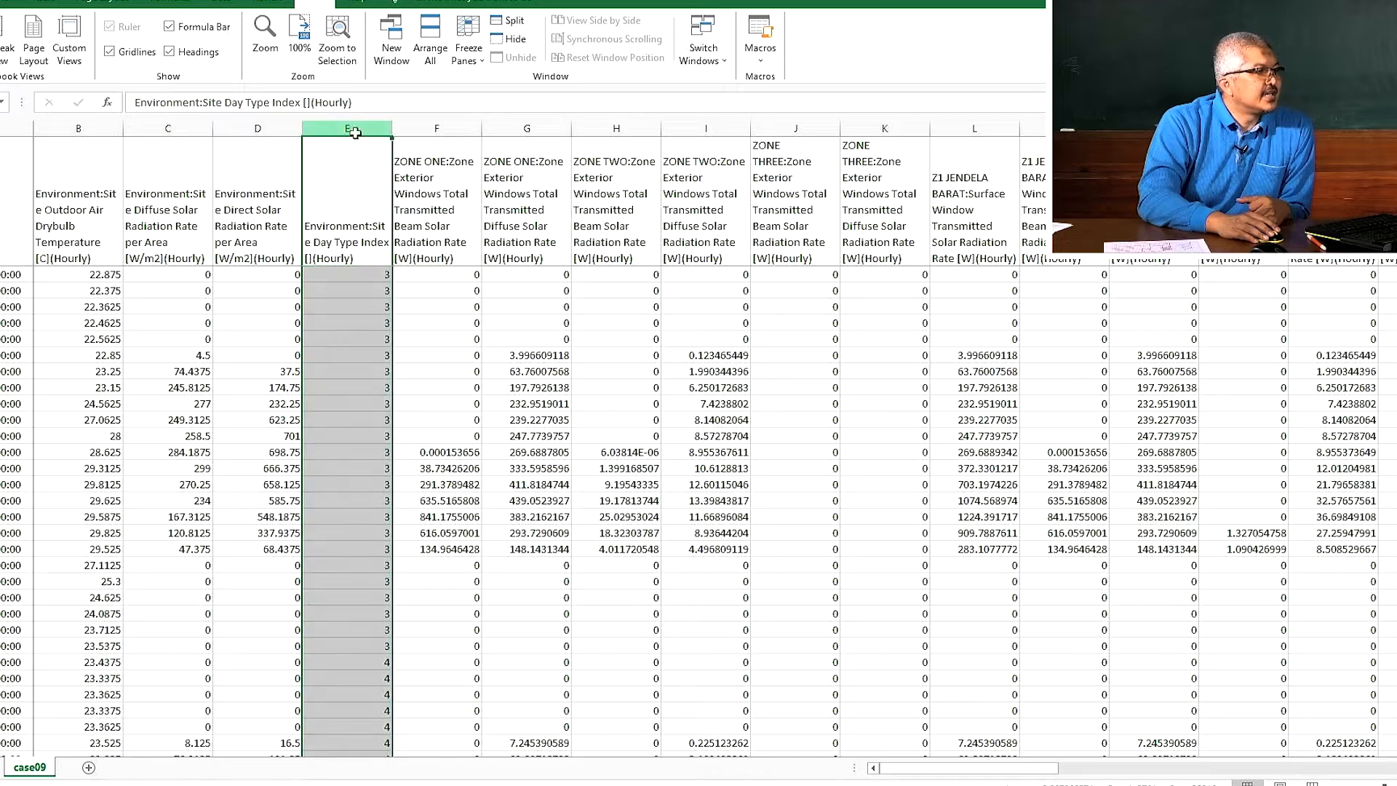
click(356, 274)
click(1, 274)
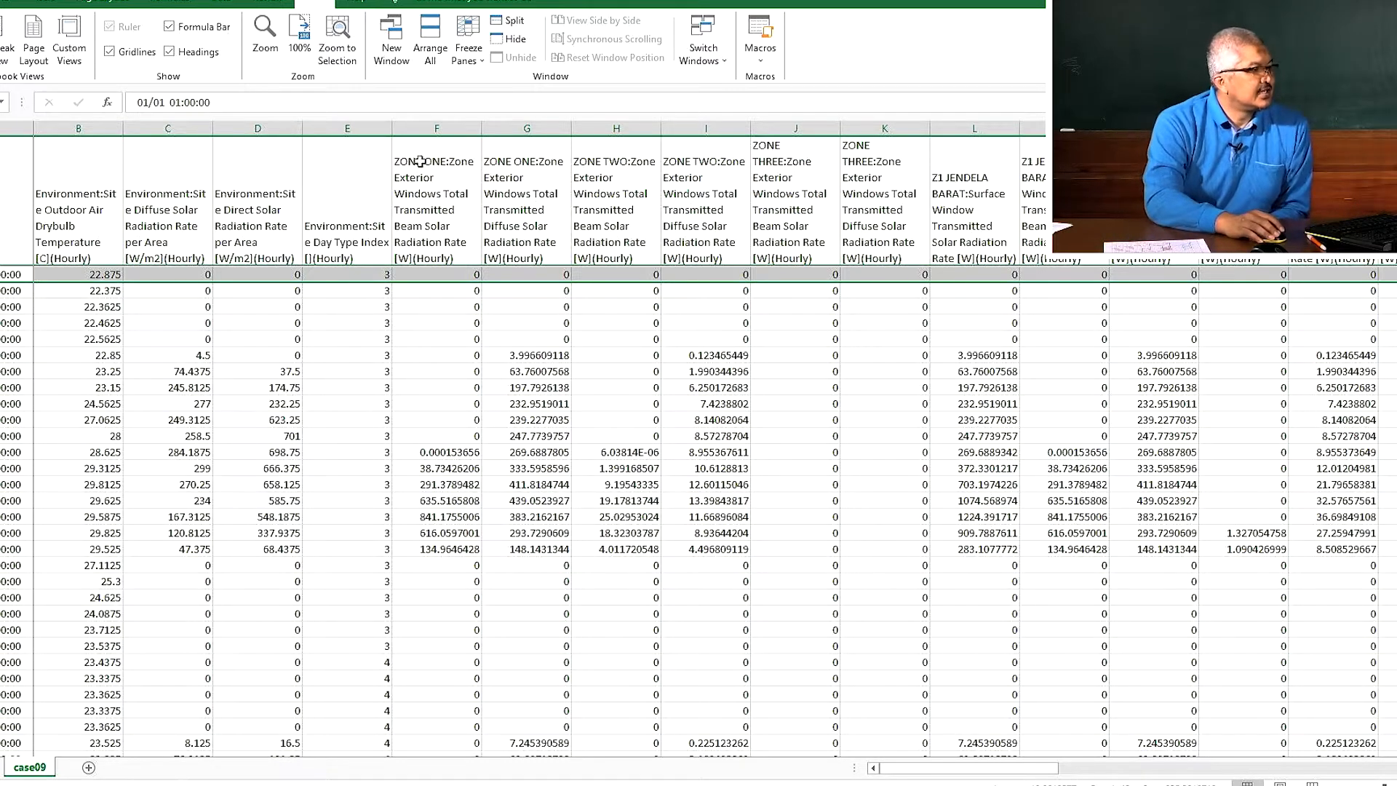
click(11, 275)
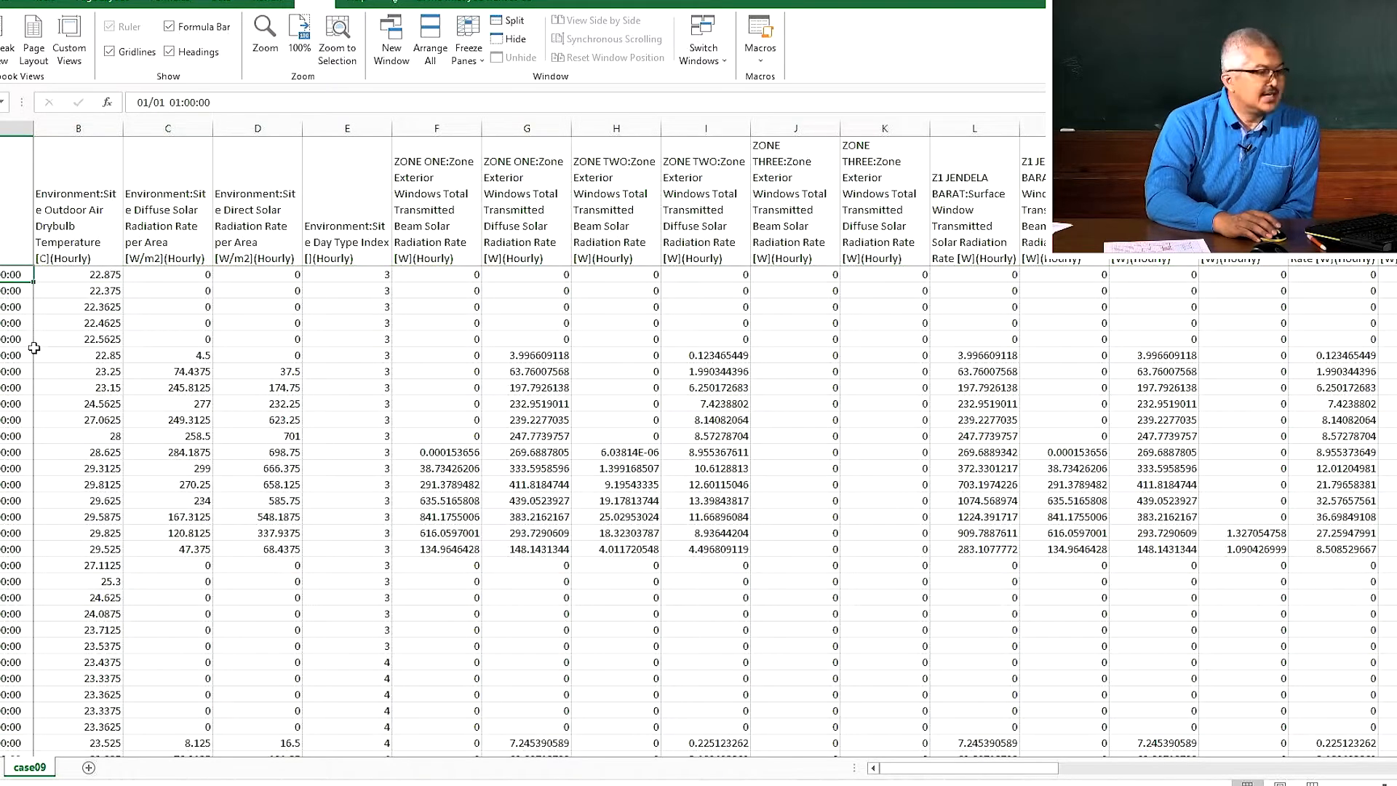
click(7, 306)
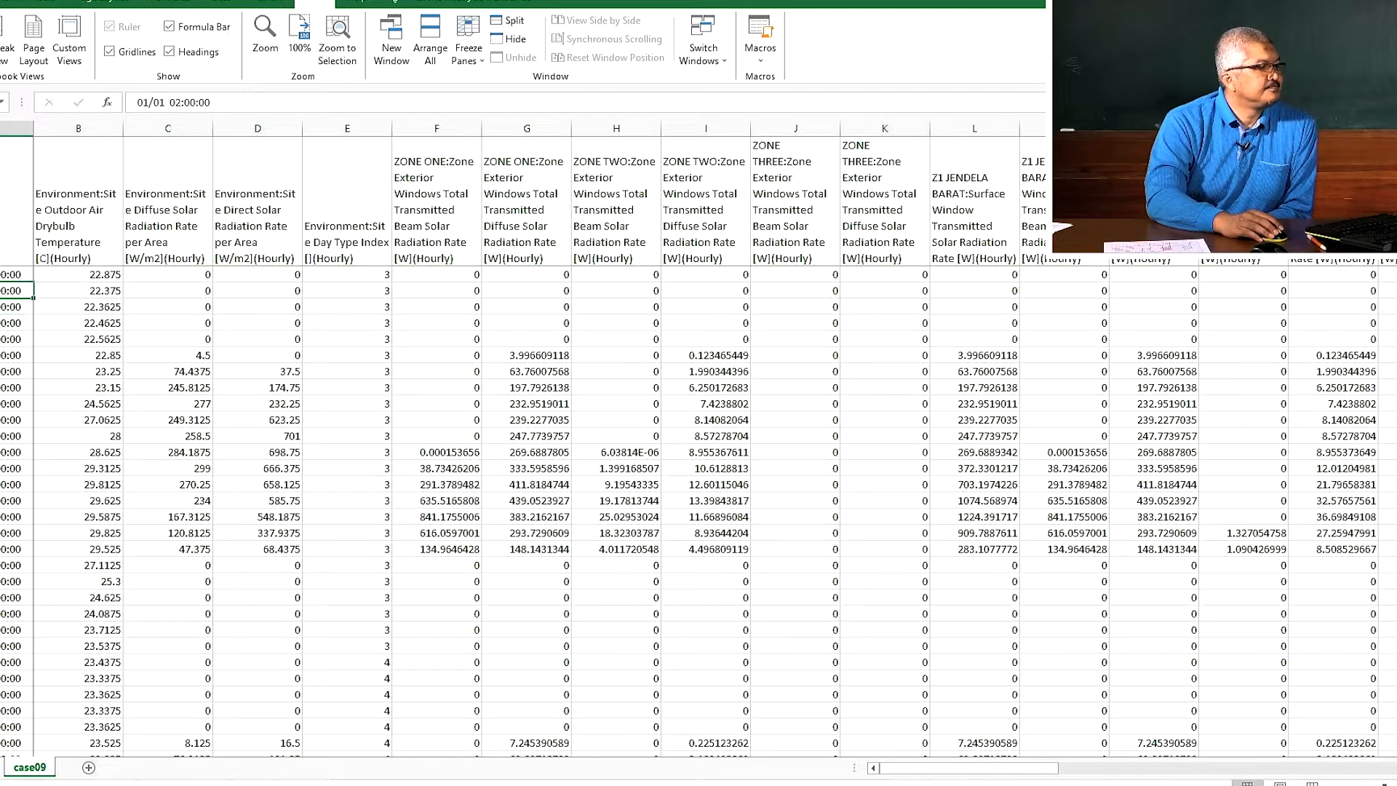
click(11, 290)
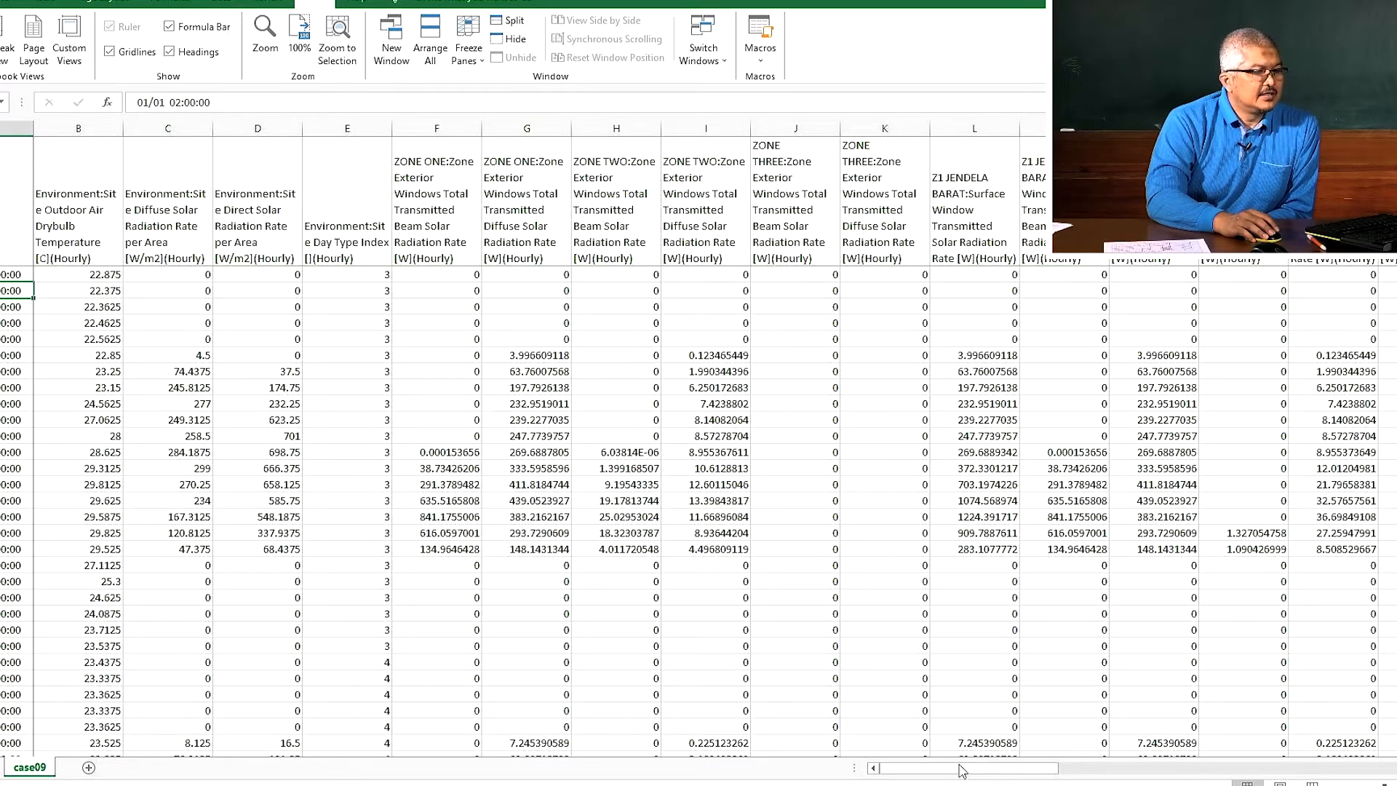
Examine the Surface Inside Face Temperature columns, particularly those for Z2 JENDELA TIMUR and Z2 JENDELA BARAT
drag(962, 769, 1171, 772)
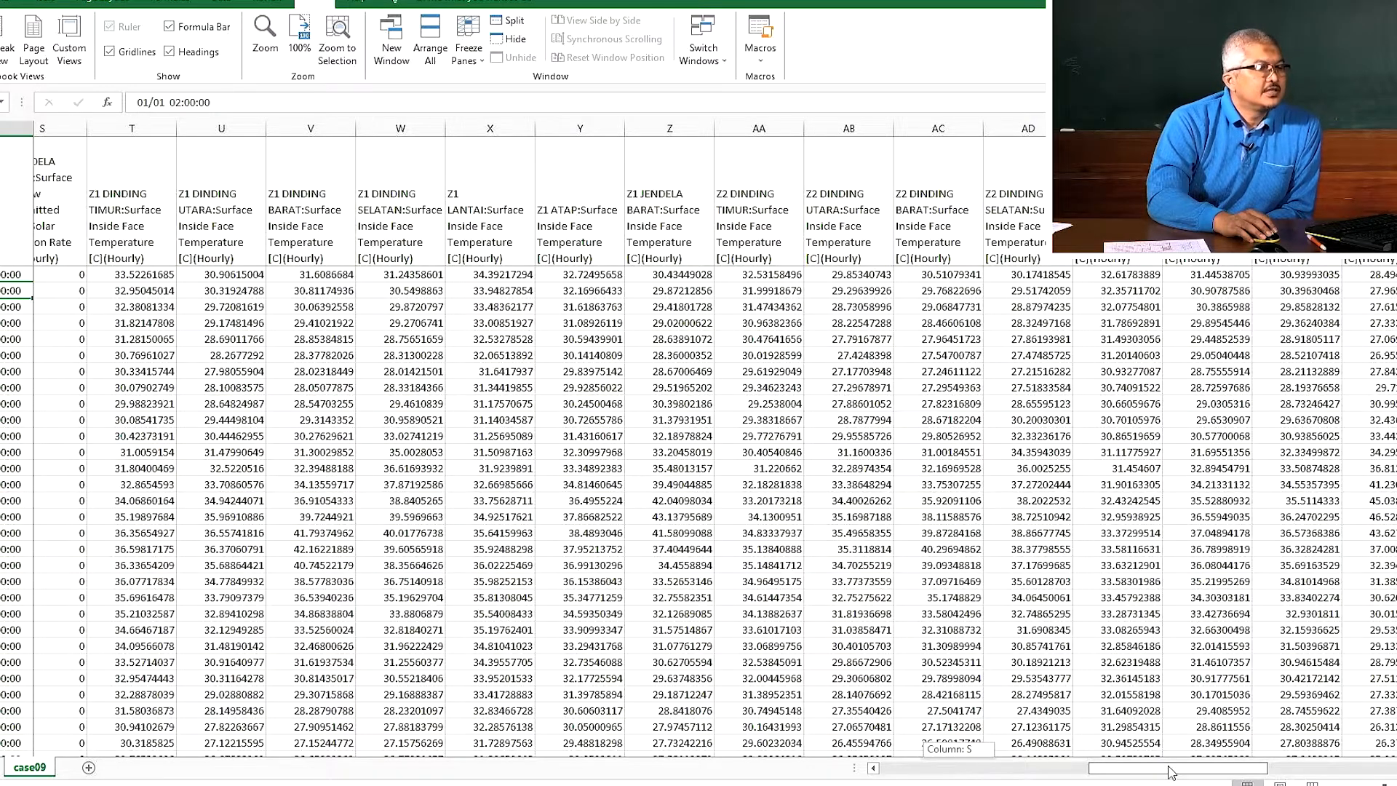
drag(1171, 773, 1239, 770)
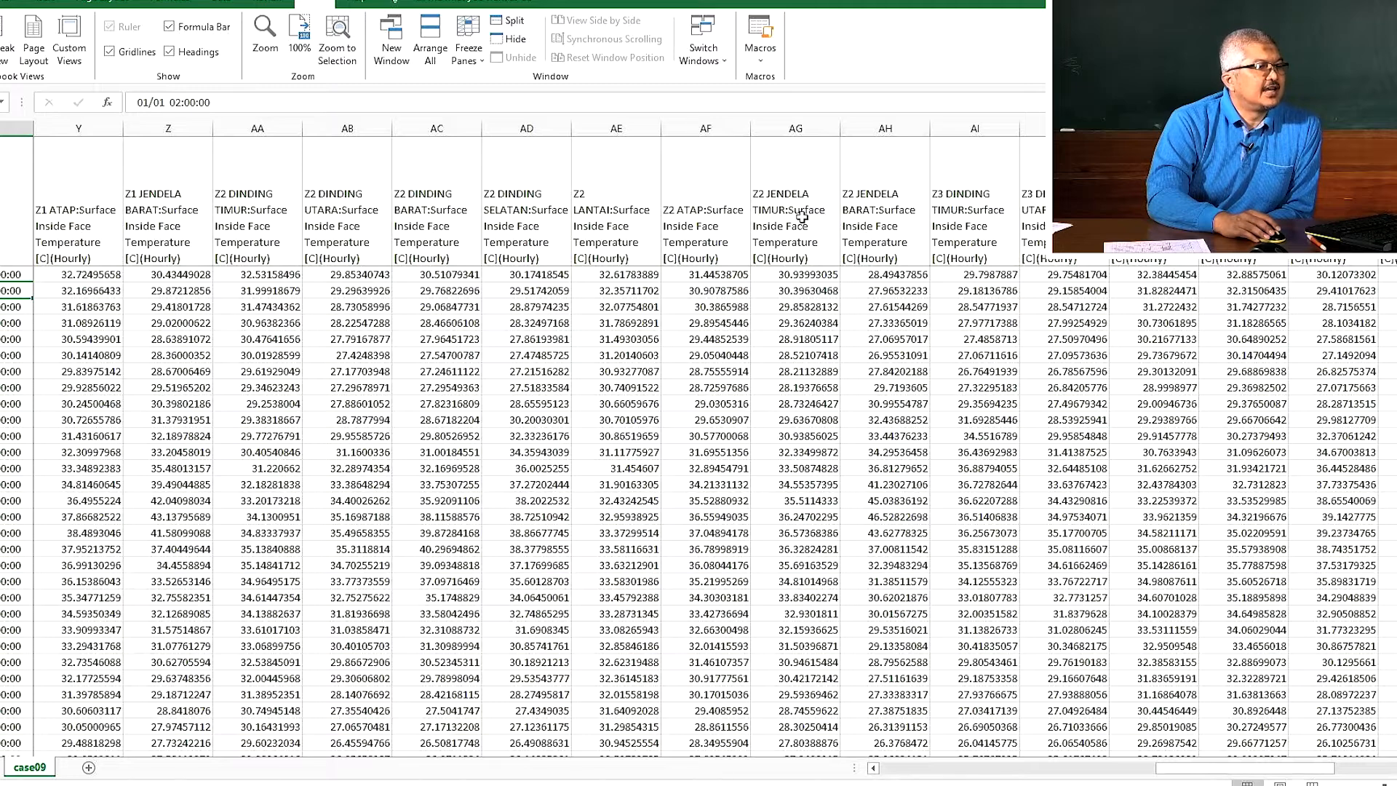
click(806, 190)
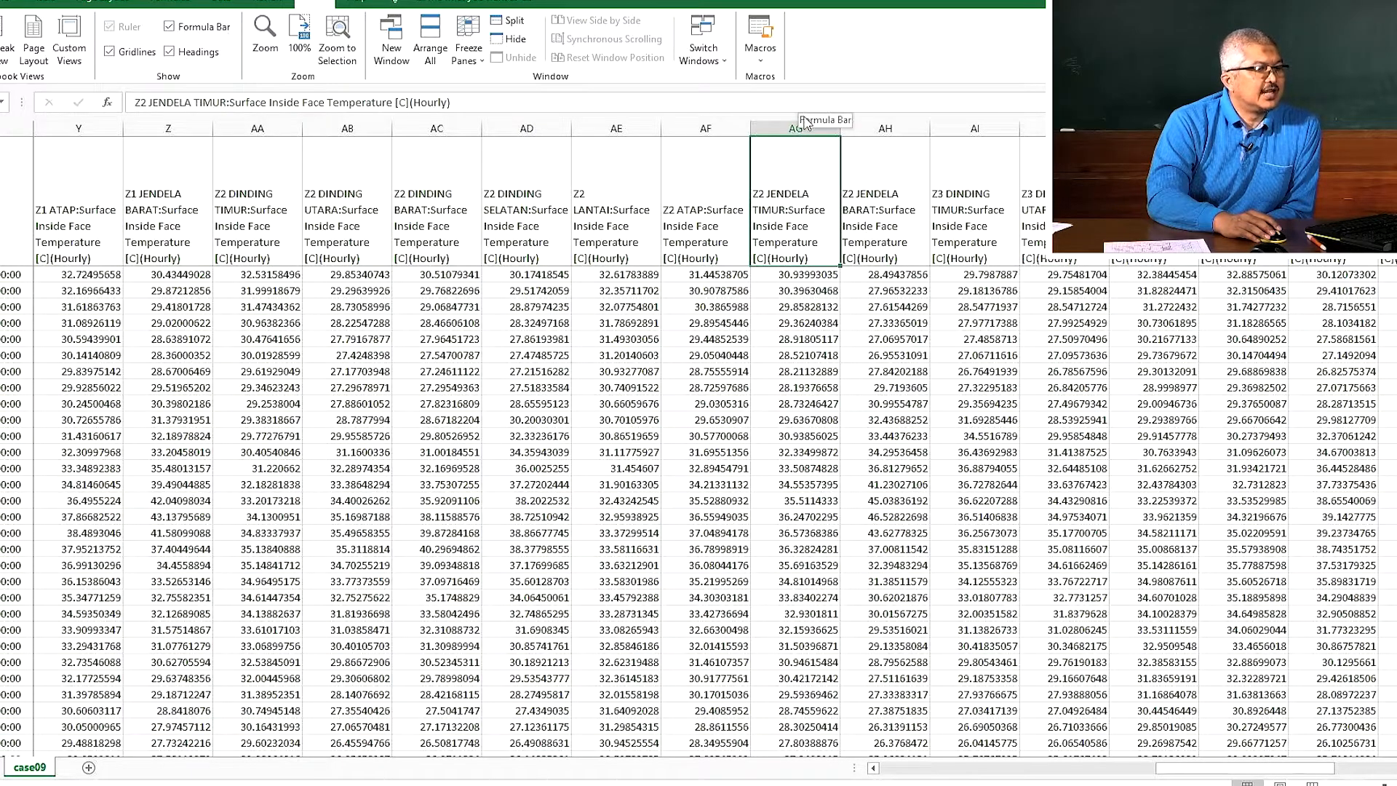
drag(796, 128, 902, 133)
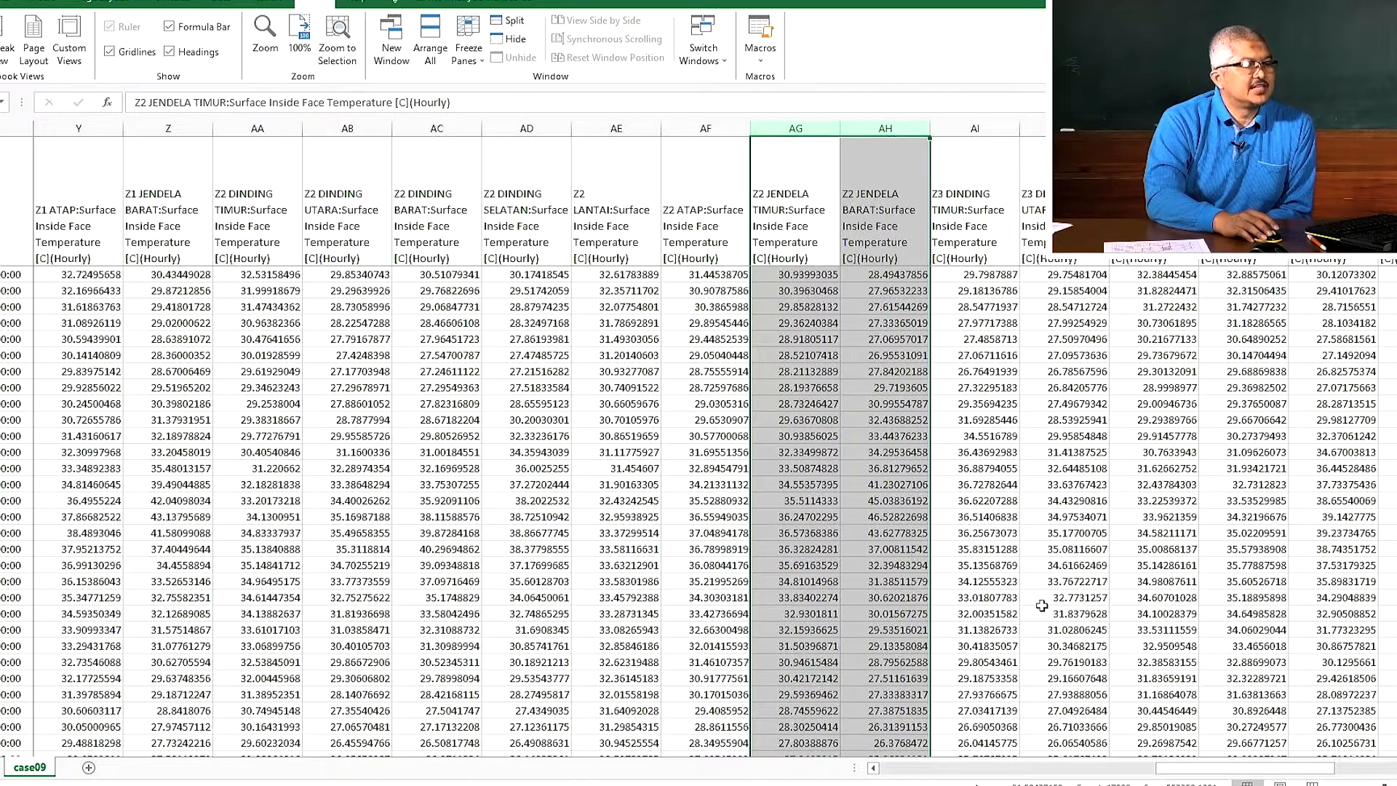
mouse_move(1221, 770)
mouse_down()
mouse_move(1350, 772)
mouse_move(905, 781)
mouse_up()
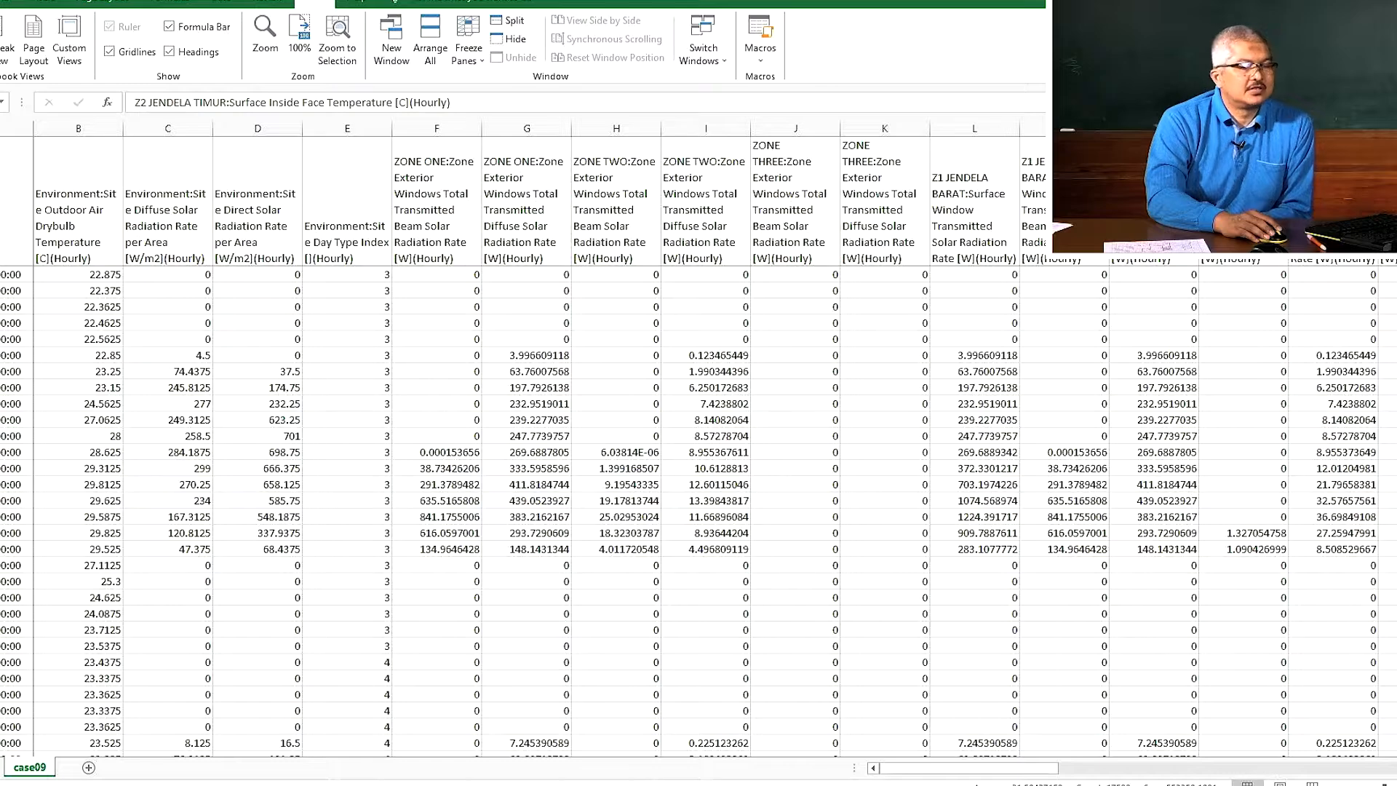
Close case09.csv without saving the changes and switch to case09.idf in Notepad++
key(ctrl+w)
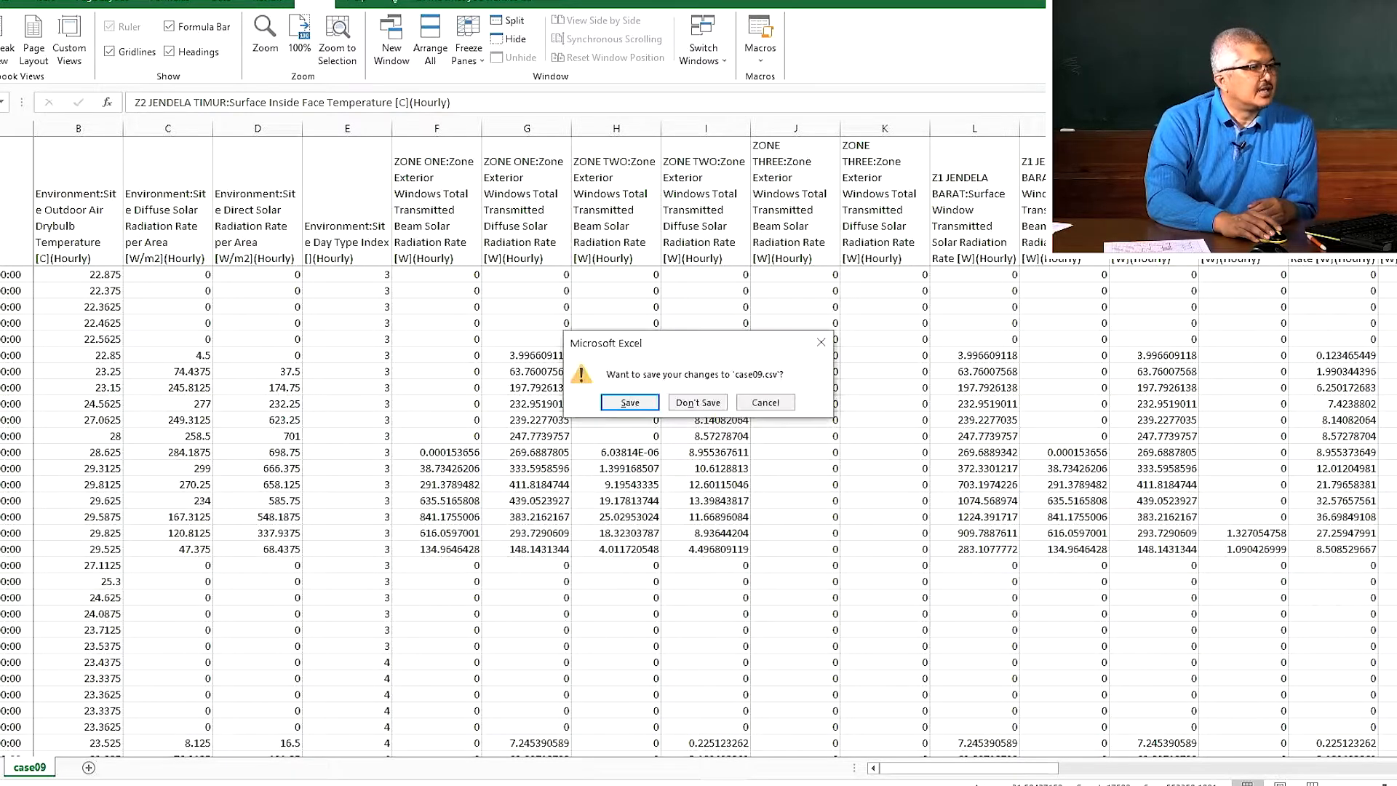
click(697, 402)
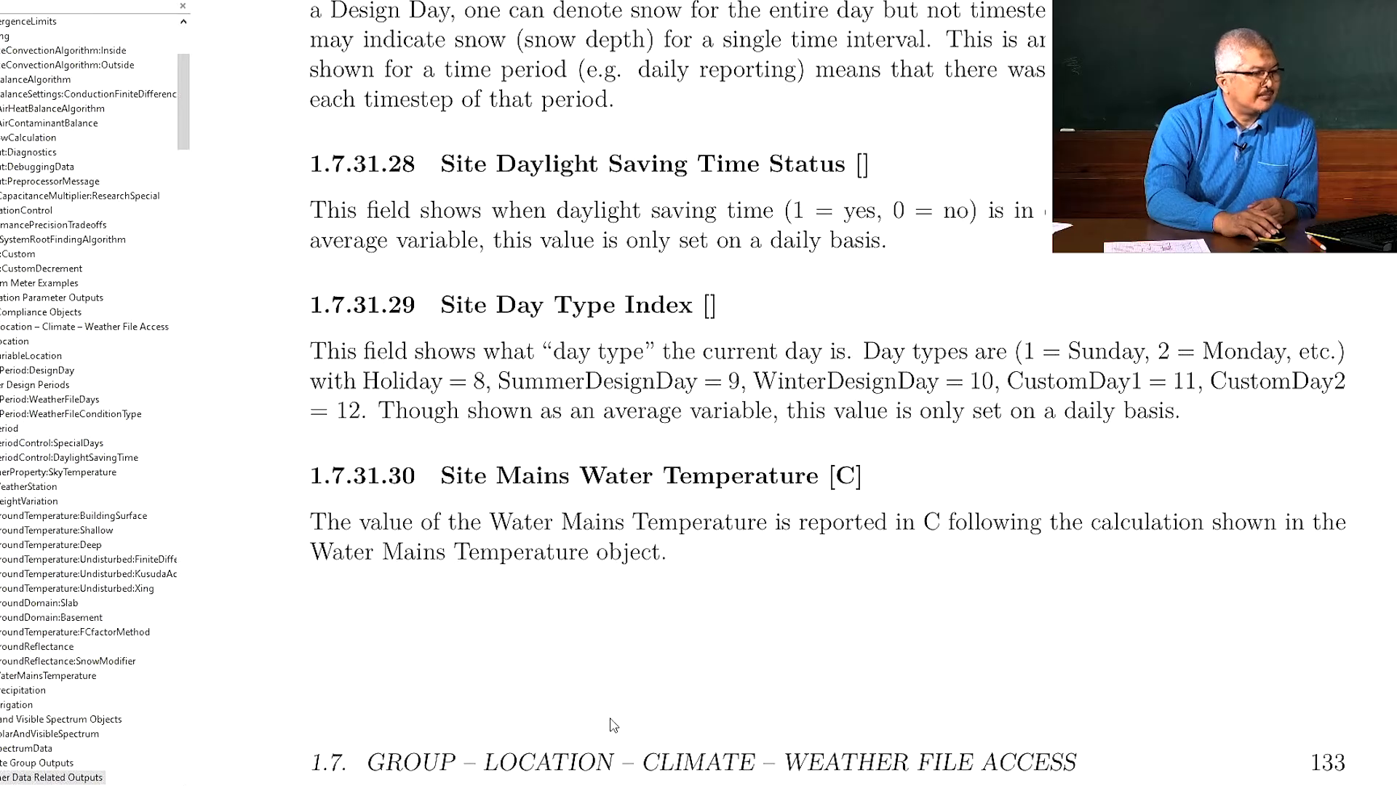
key(alt+Tab)
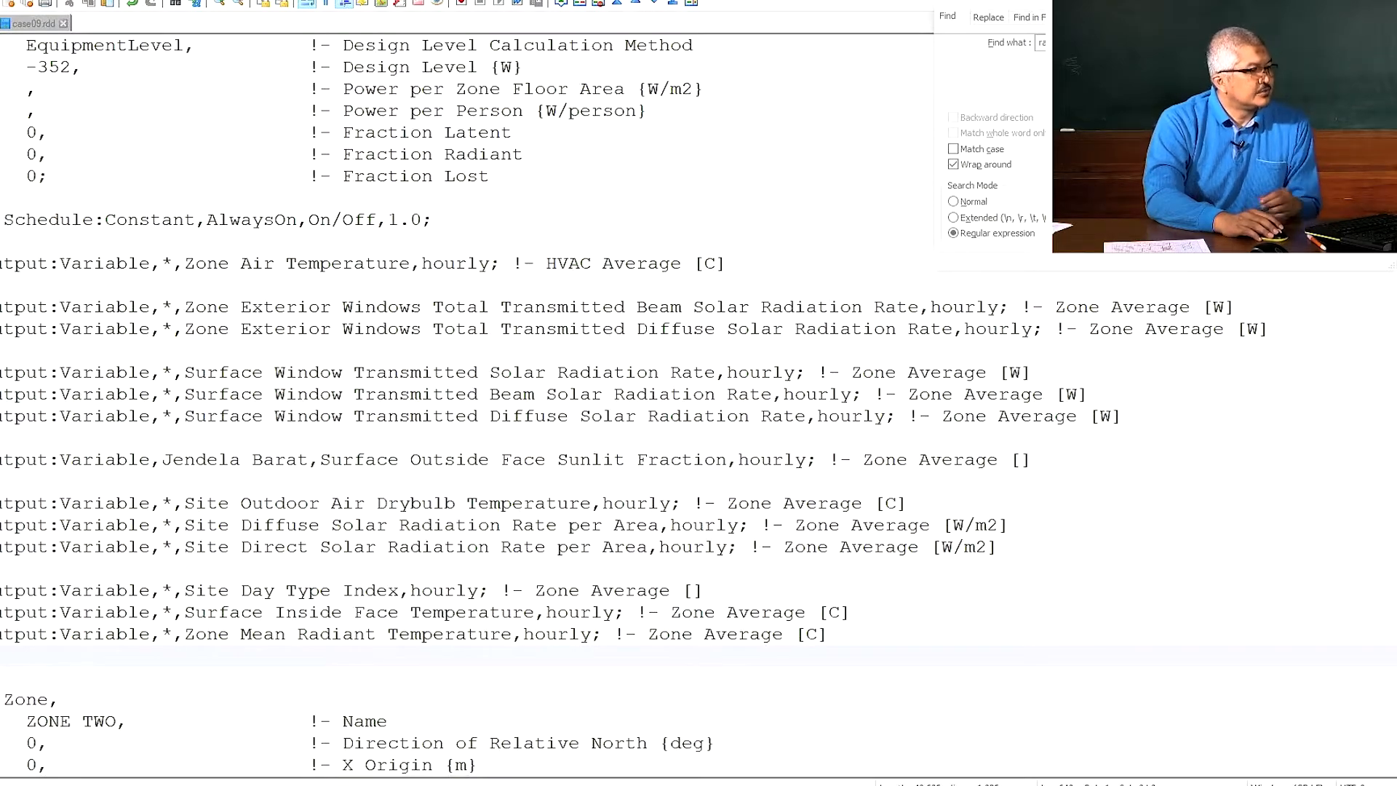
Duplicate the hourly Surface Inside Face Temperature output line in case09.idf so that it appears three times
click(2, 612)
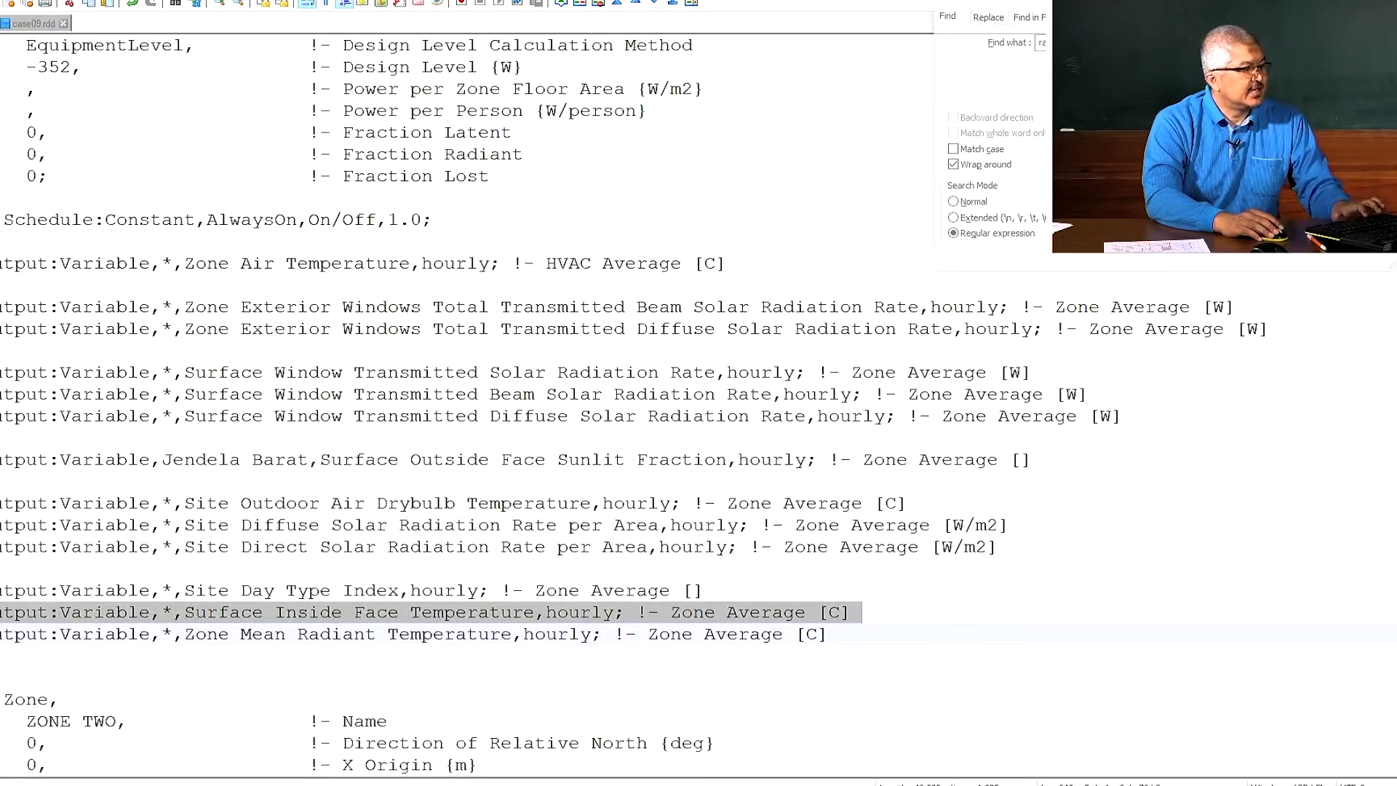
key(ctrl+c)
key(ctrl+v)
key(ctrl+v)
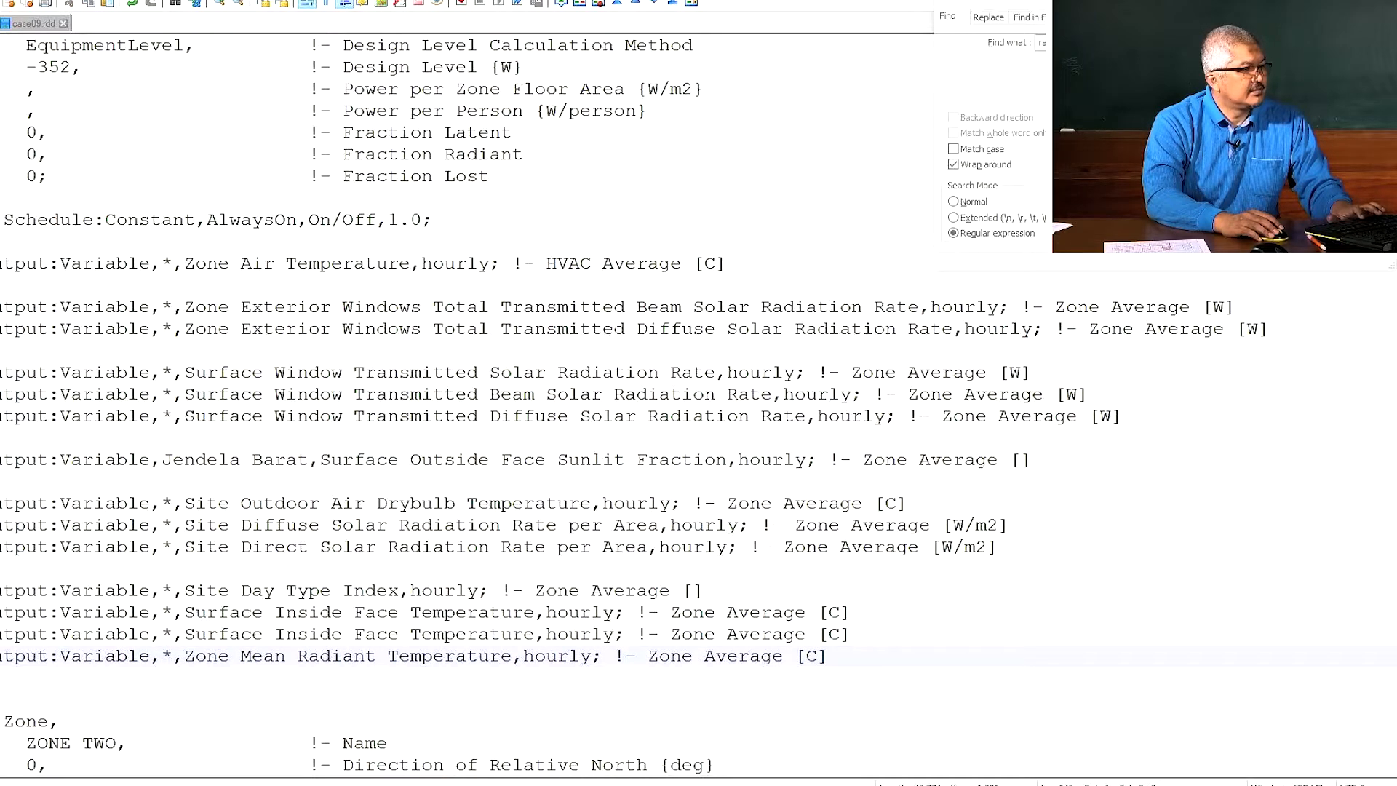
key(ctrl+v)
Replace the asterisk in the first Surface Inside Face Temperature output line with Z1 Jendela Barat
double_click(166, 614)
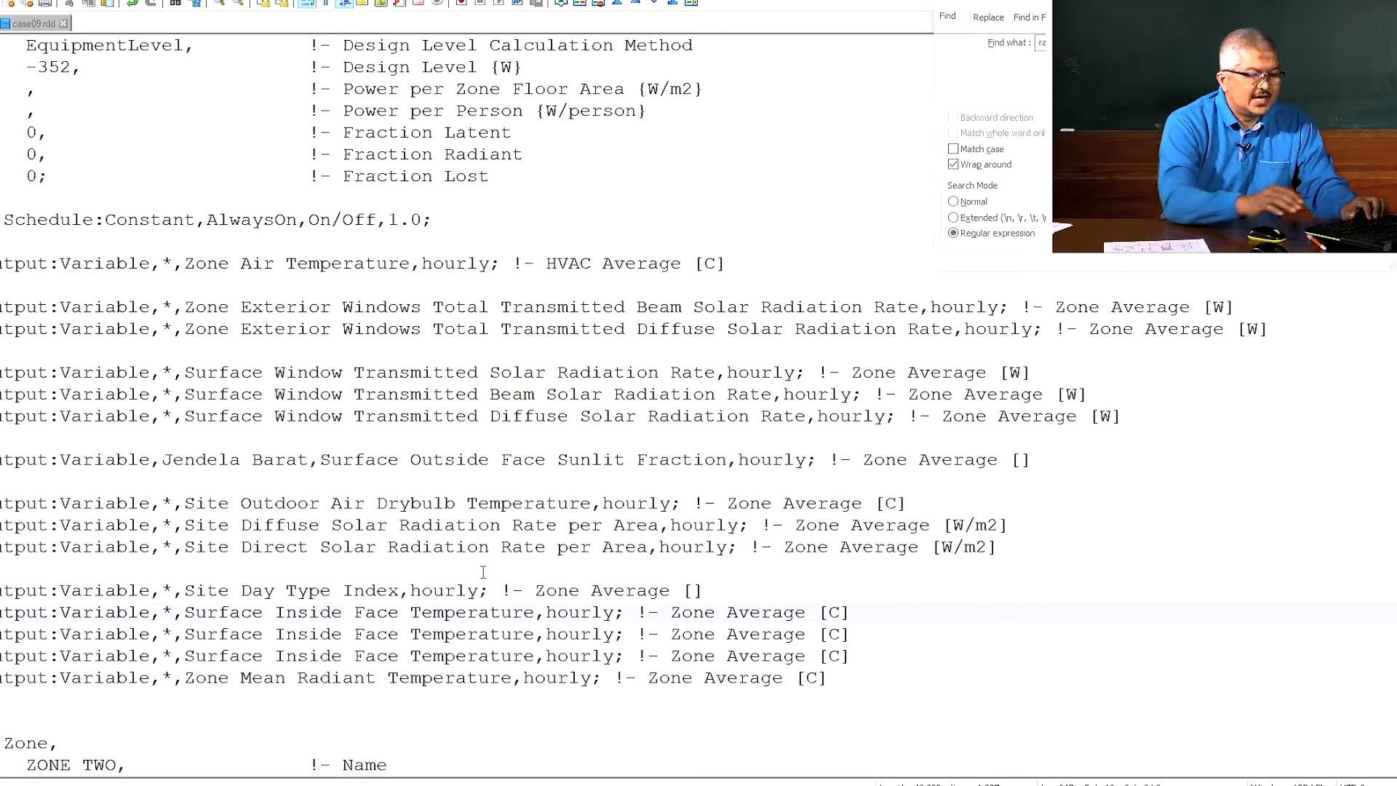
text(Z1 )
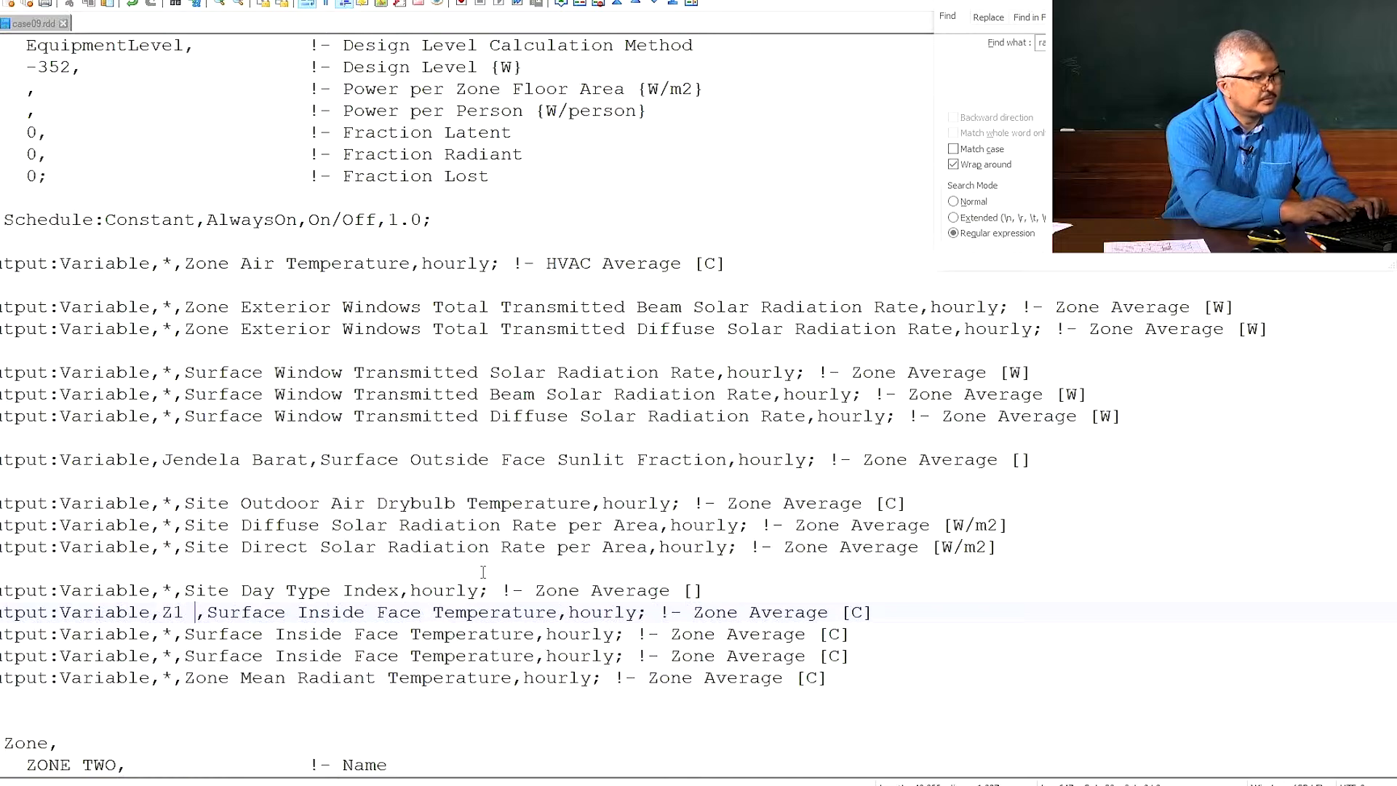
text(Jendela Ti)
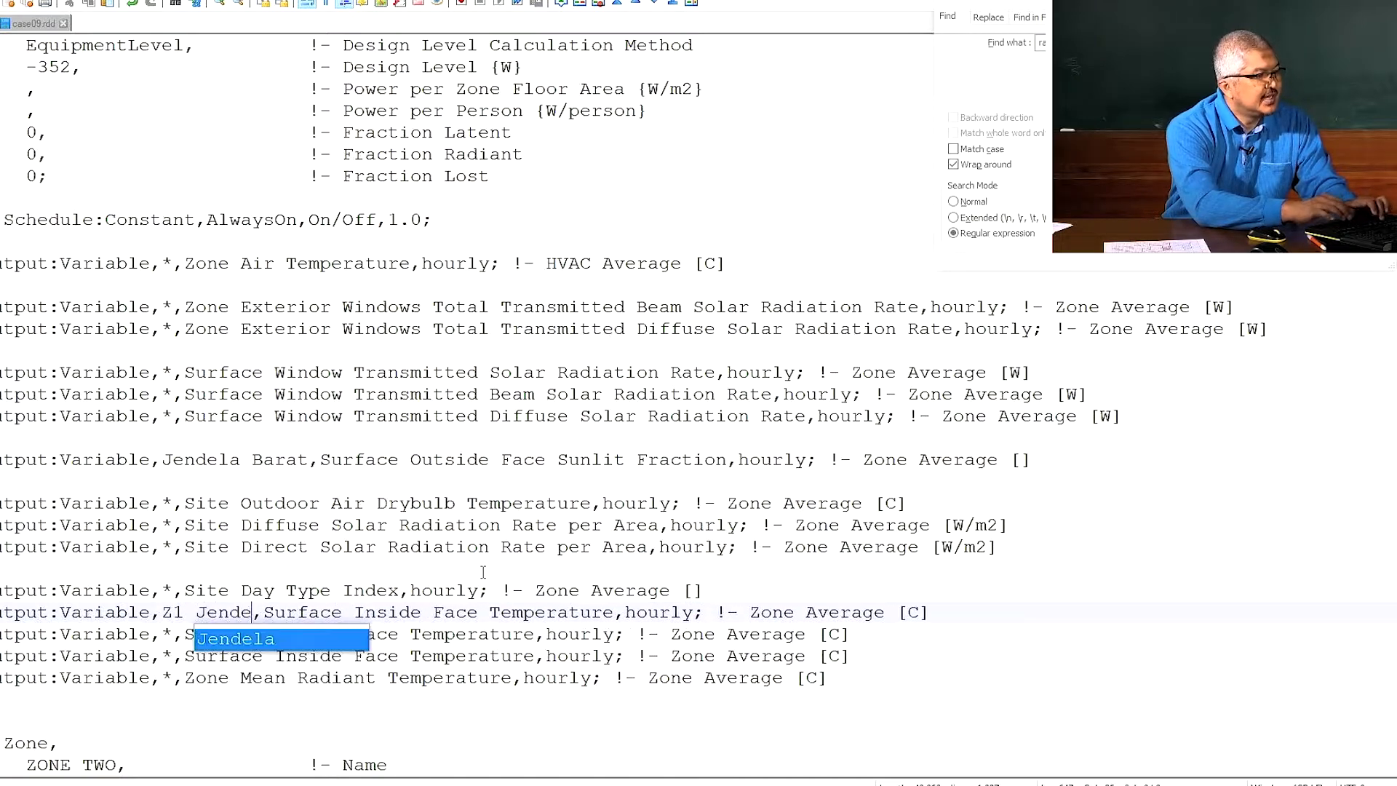
text(mur)
key(BackSpace)
key(BackSpace)
key(BackSpace)
key(BackSpace)
key(BackSpace)
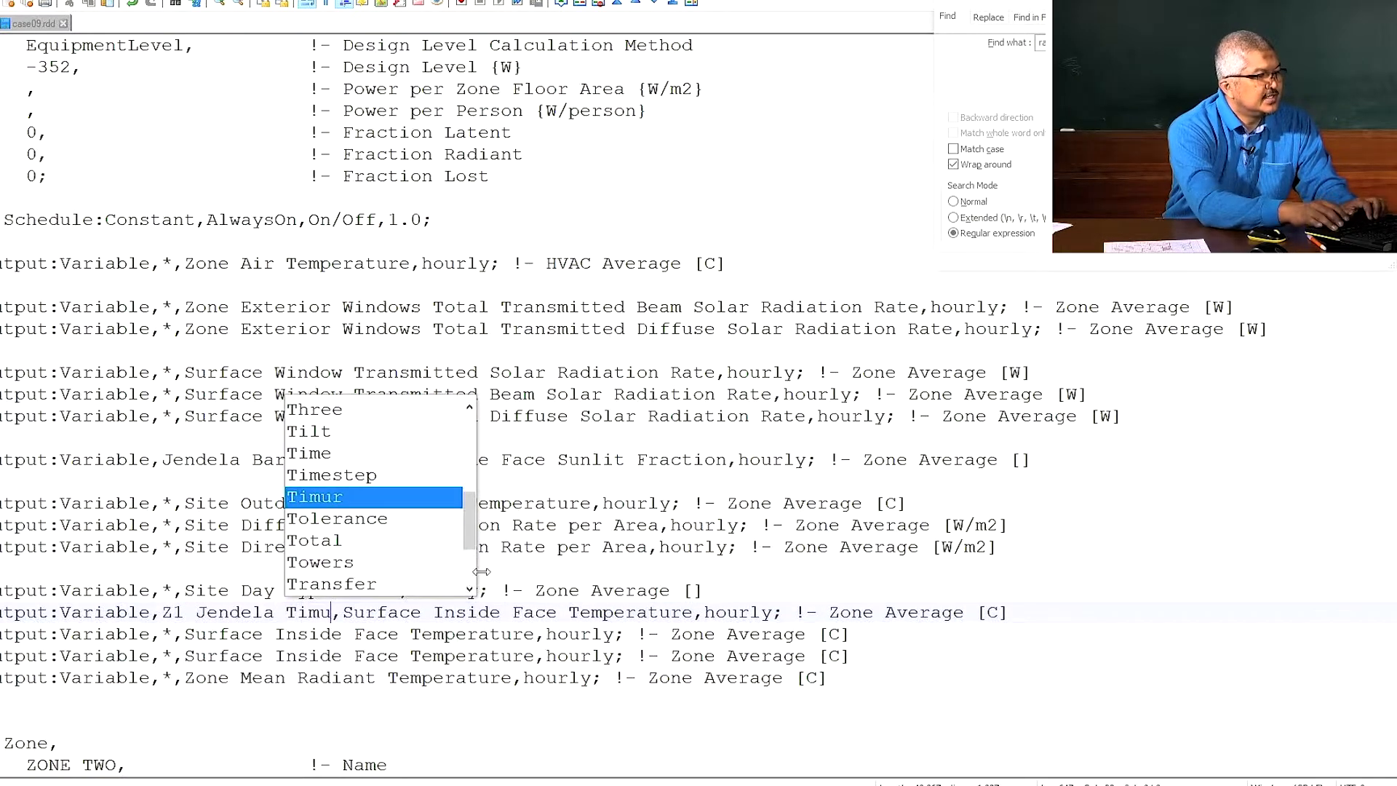
text(Barat)
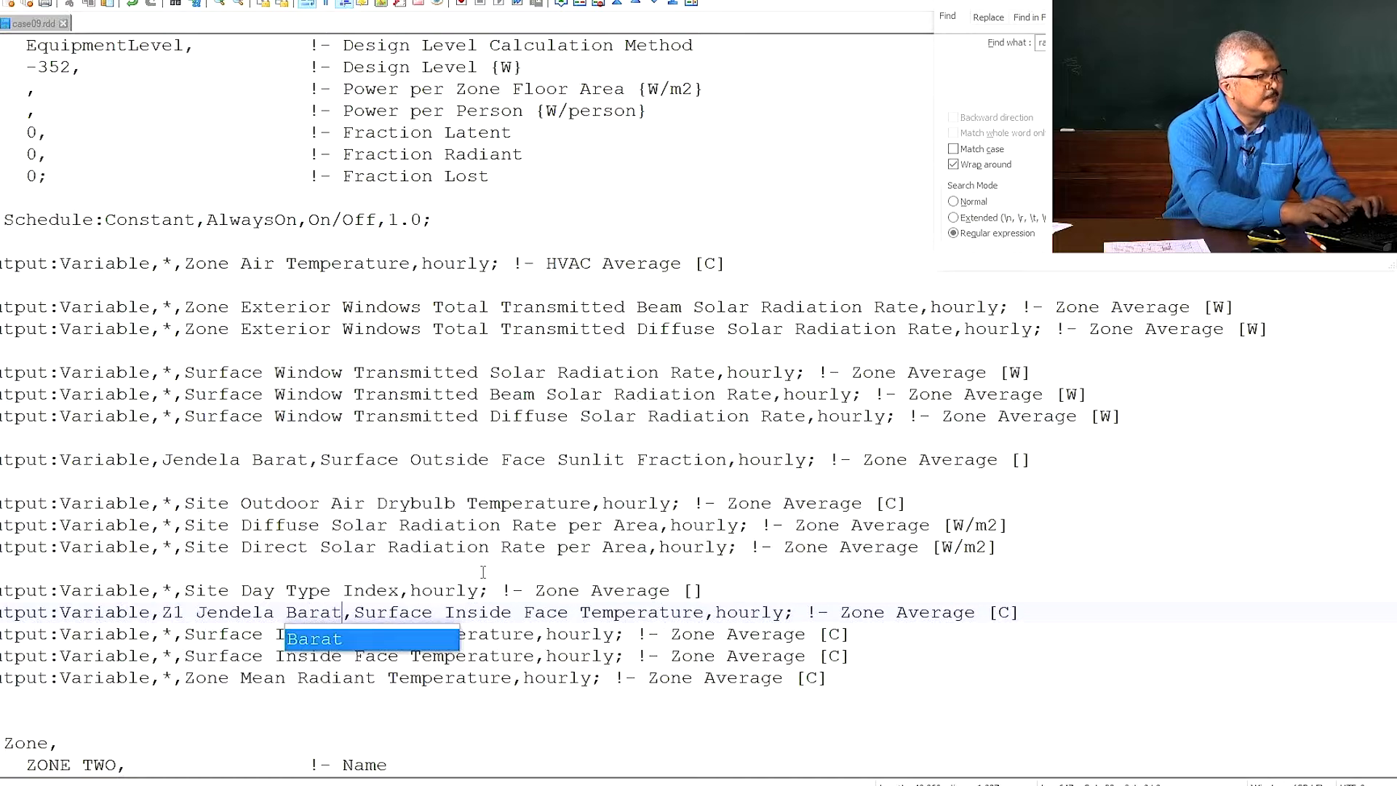
Replace the asterisk in the second Surface Inside Face Temperature output line with Z2 Jendela Barat
click(171, 637)
key(BackSpace)
text(Z)
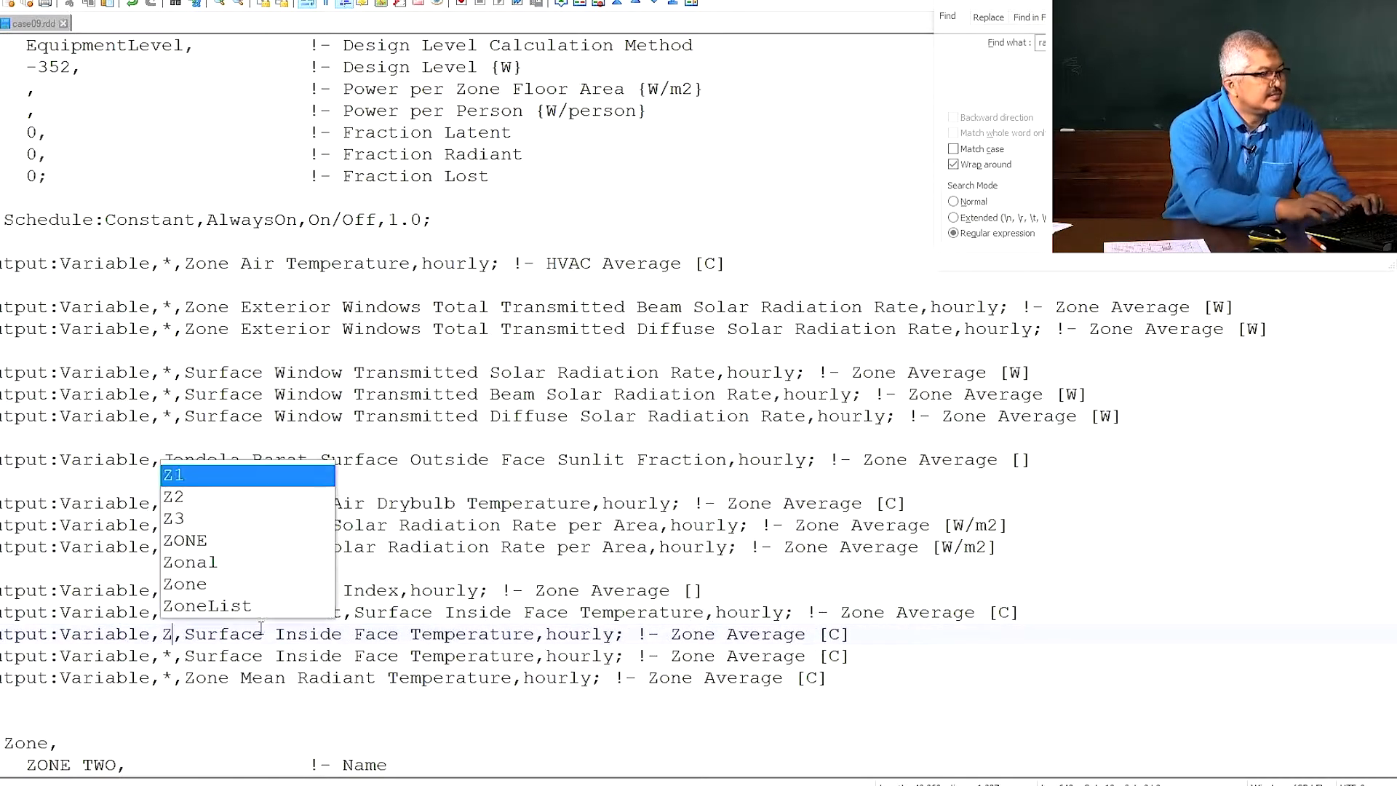
text(2 Jend)
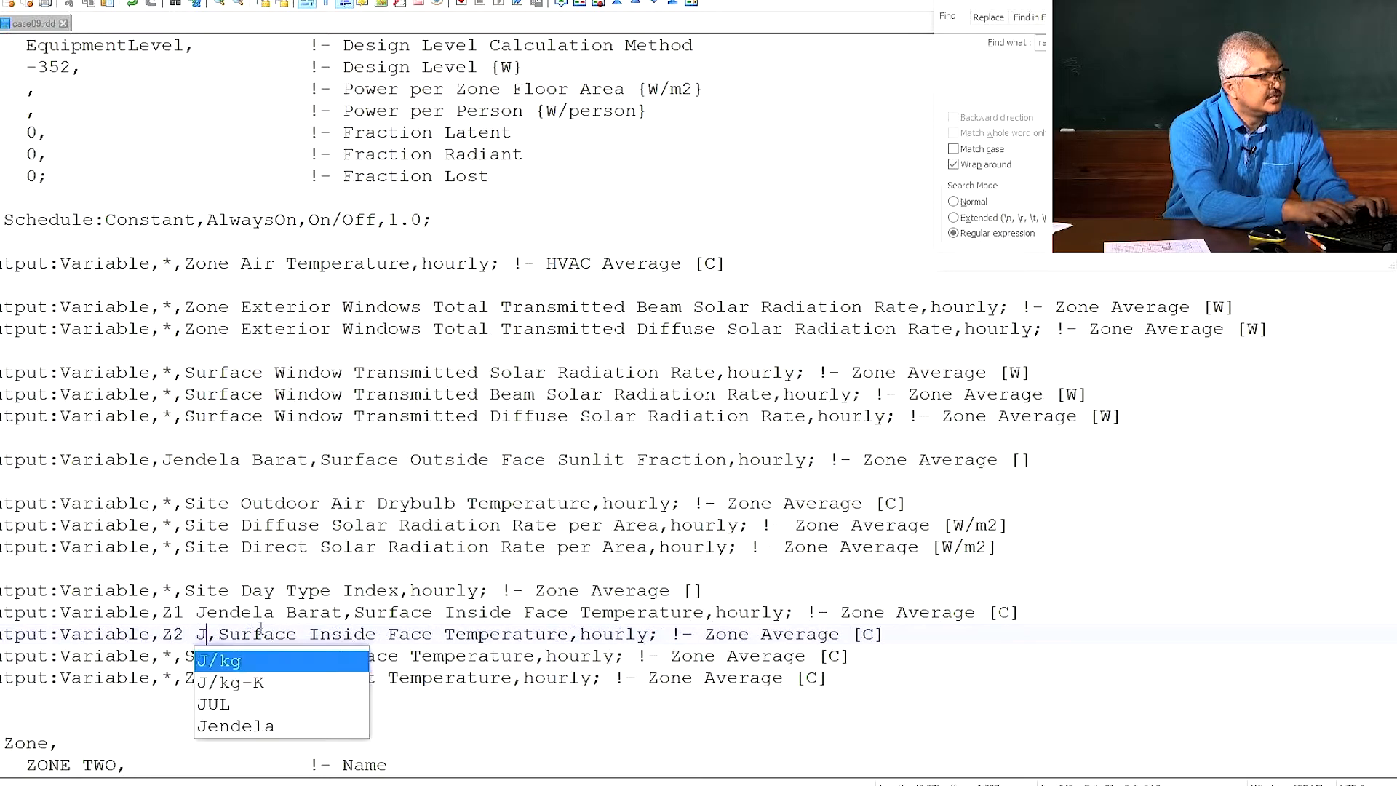
text(ela Barat)
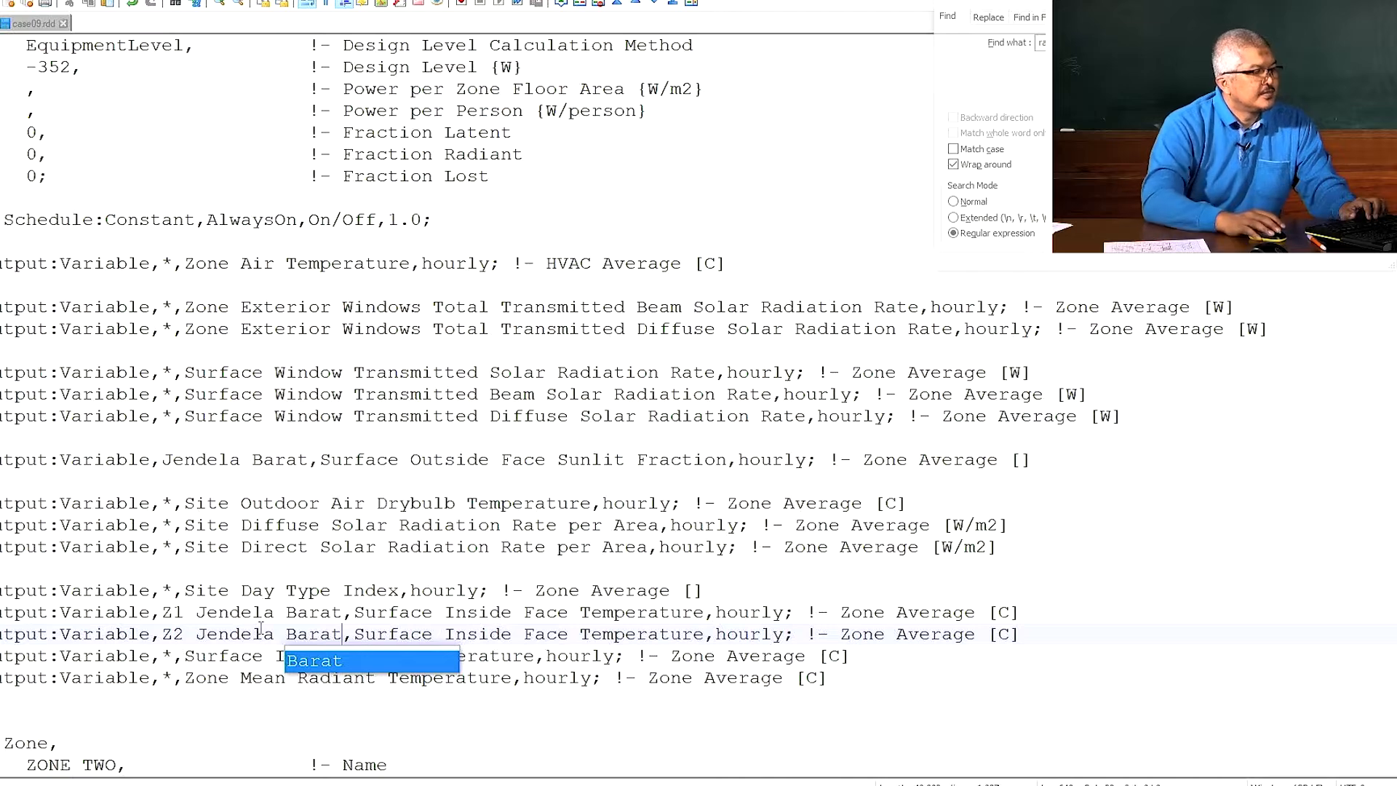
Duplicate the Z2 Jendela Barat output line directly below itself and change the copy's surface name to Z3 Jendela Barat
click(194, 632)
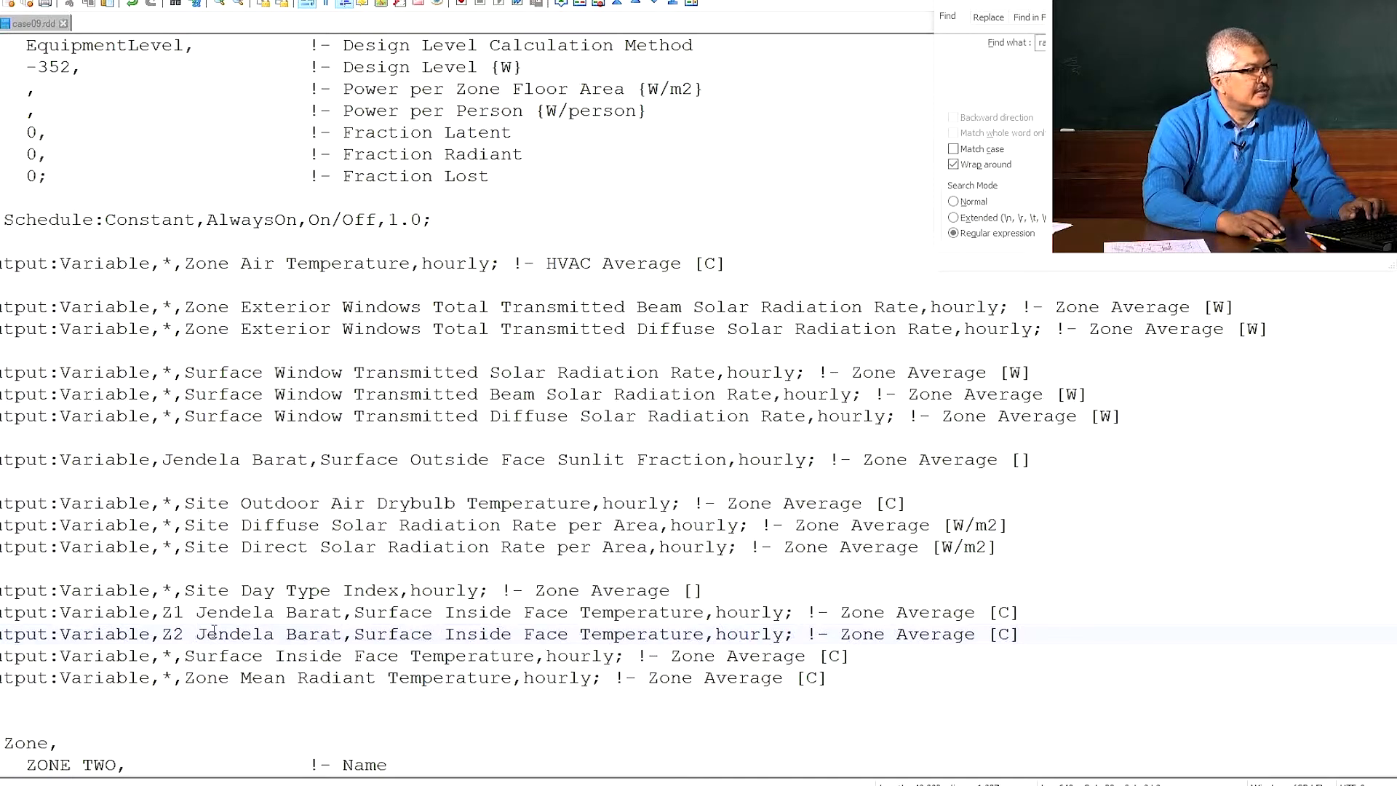
triple_click(195, 633)
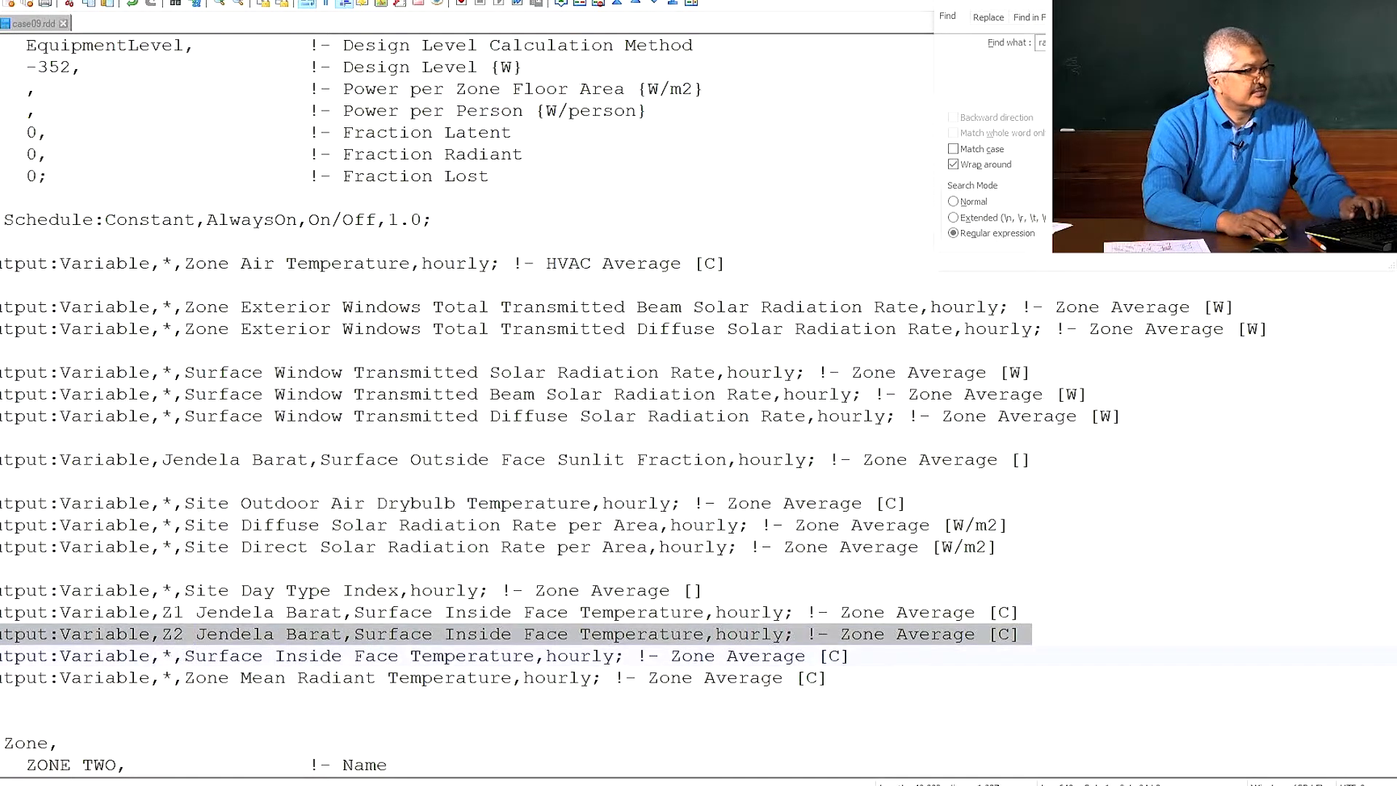
click(1062, 634)
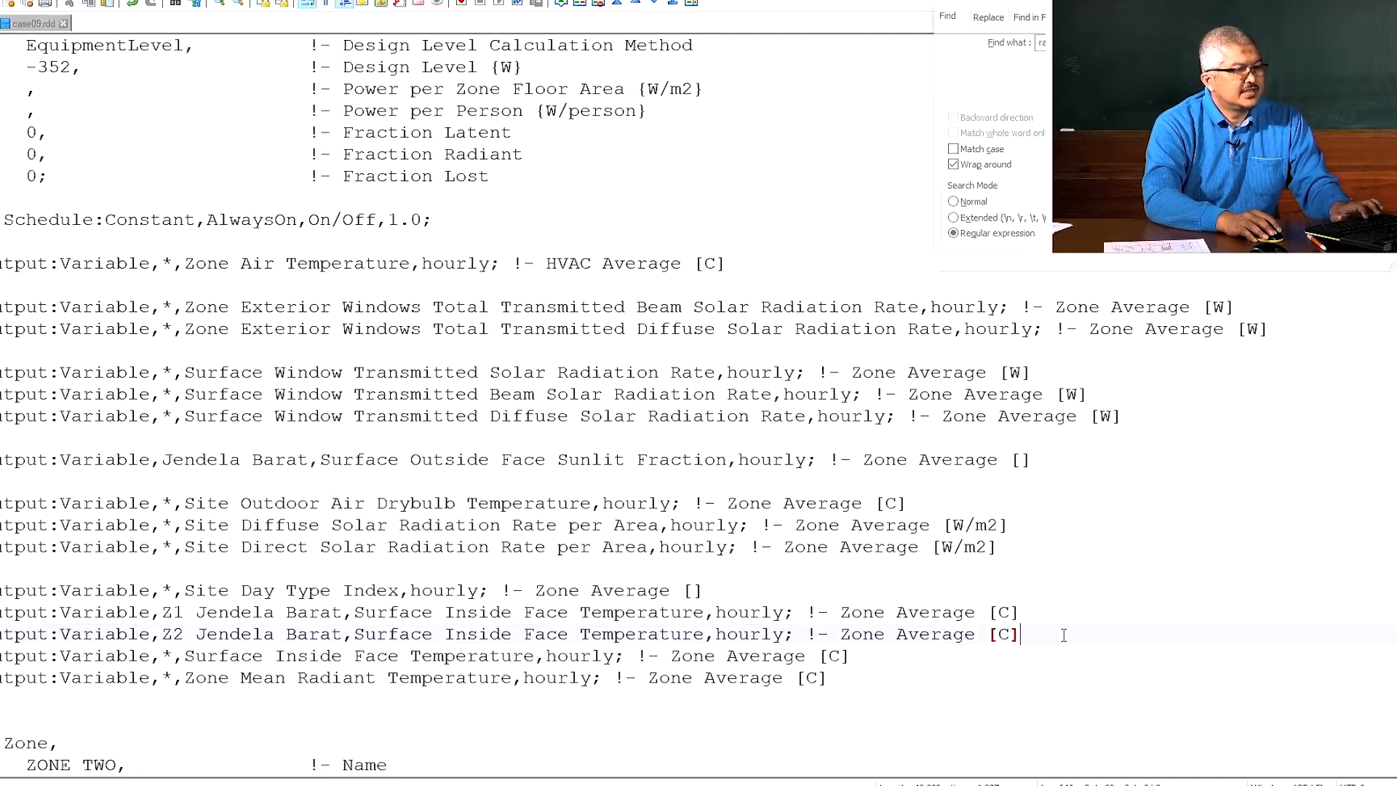
key(Return)
key(ctrl+v)
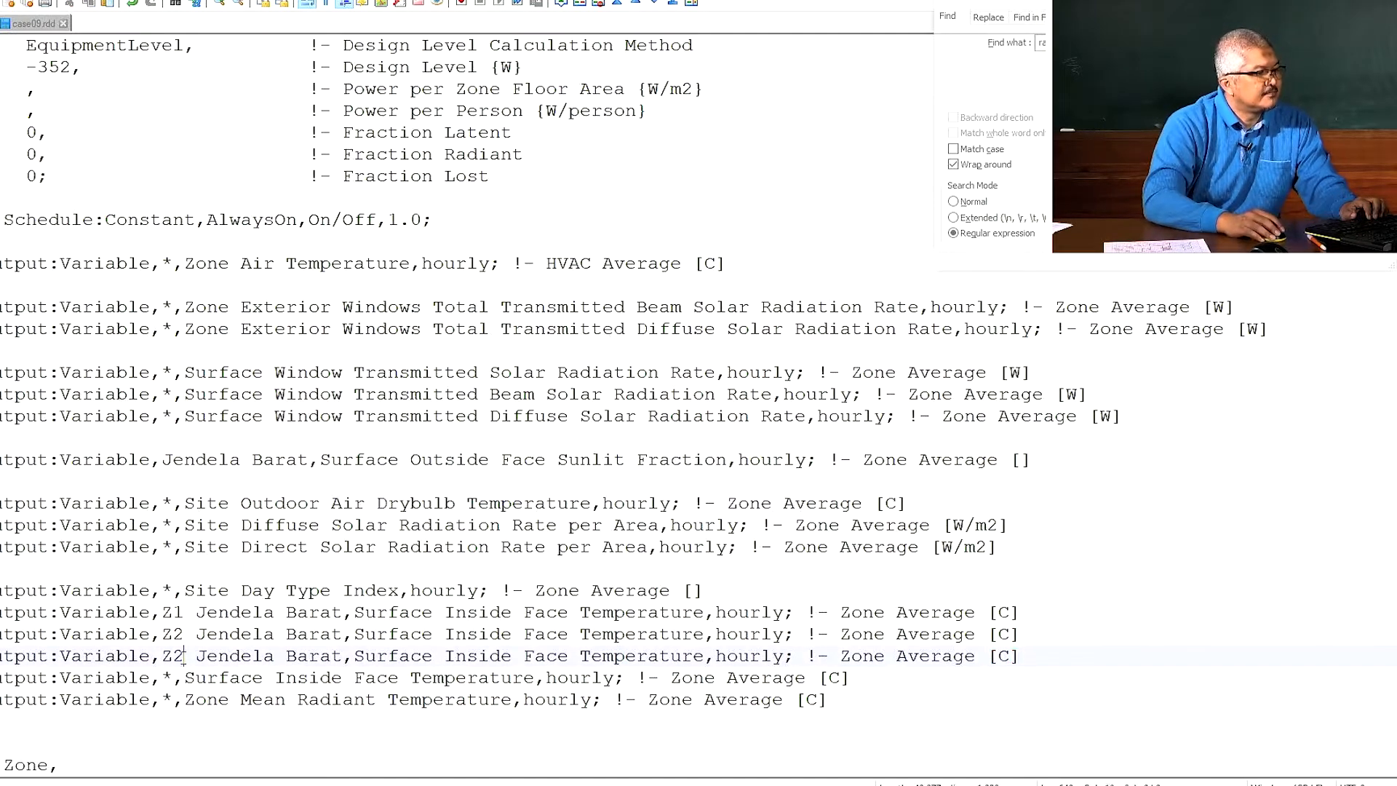
key(BackSpace)
text(3)
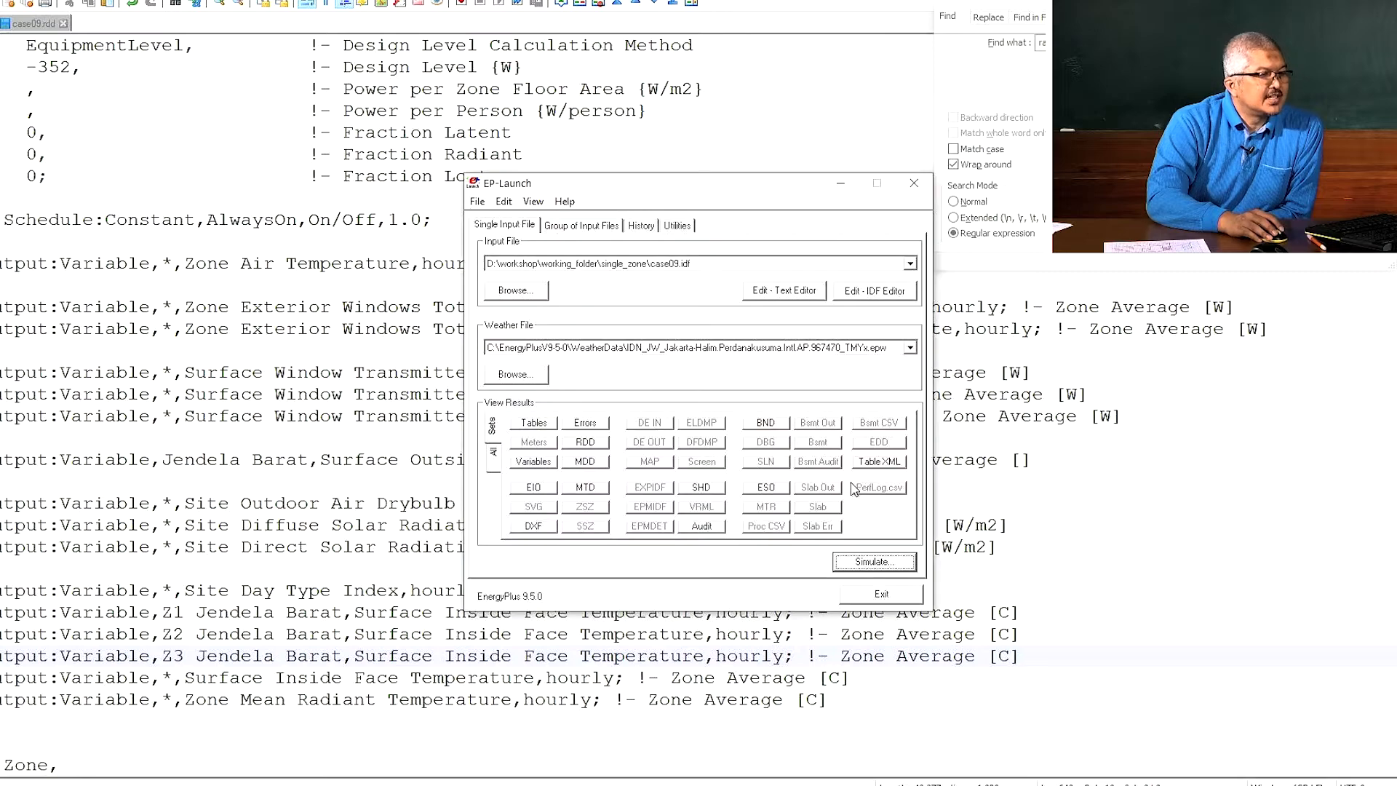
Run the case09.idf simulation in EP-Launch and close the run status report
click(856, 561)
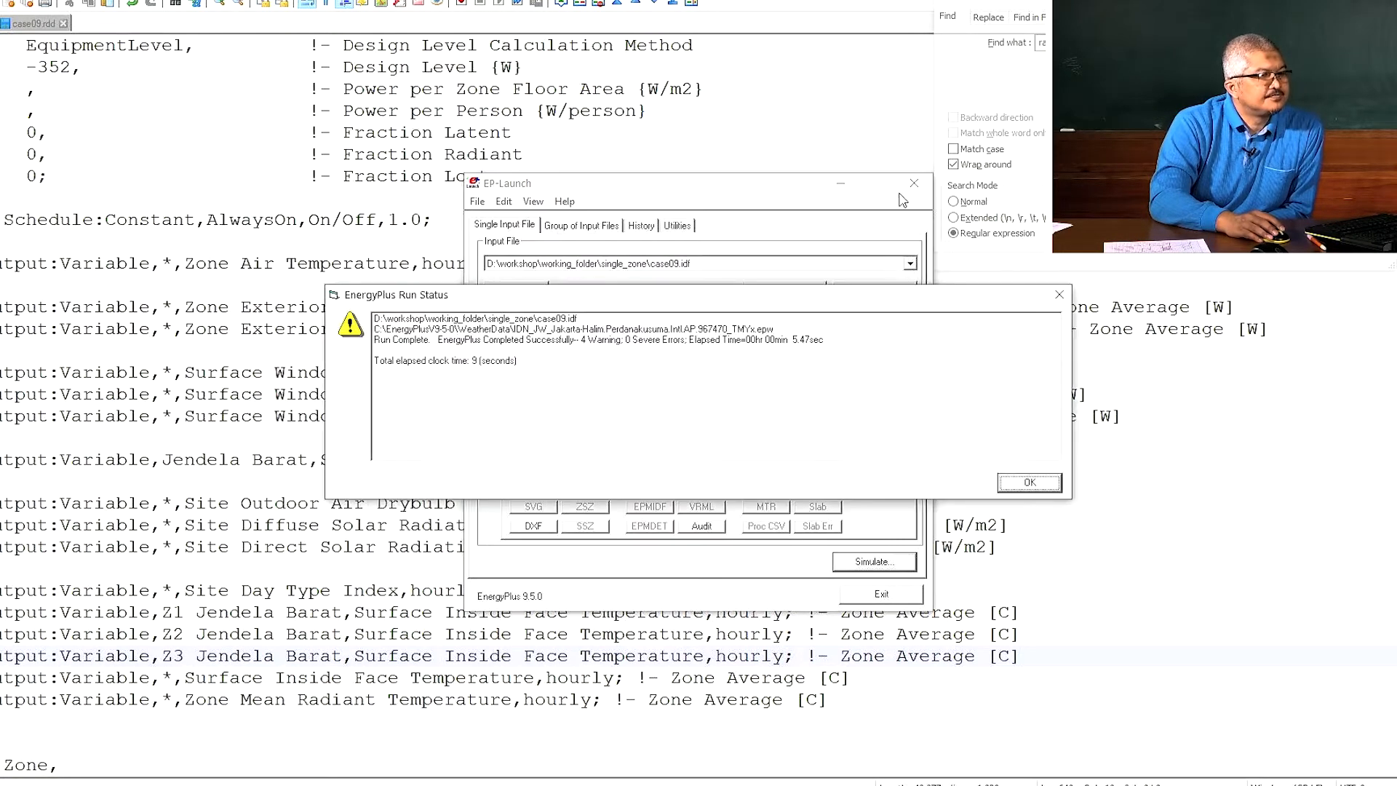
click(1029, 483)
Back in case09.idf, delete the remaining Surface Inside Face Temperature output line that still applies to all surfaces (*)
click(217, 547)
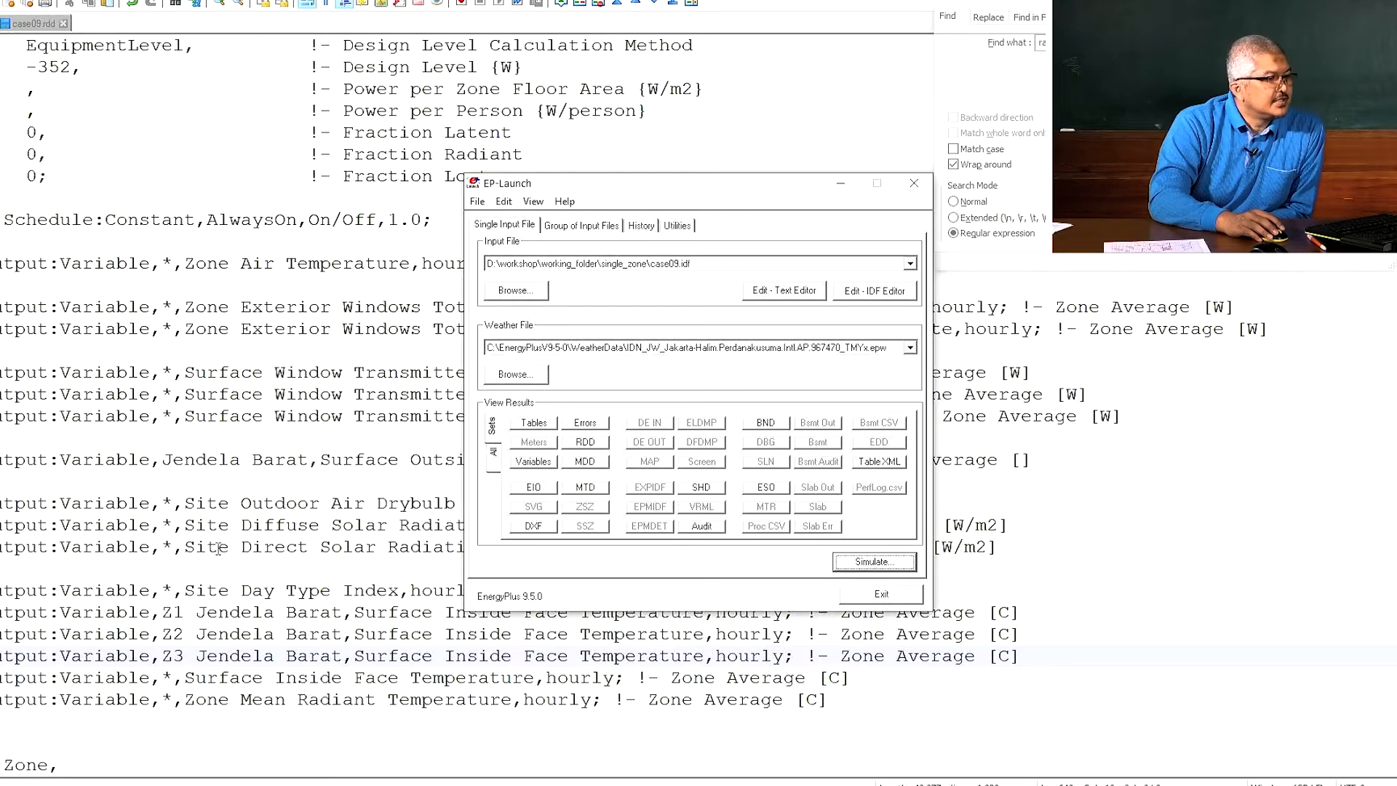
triple_click(114, 680)
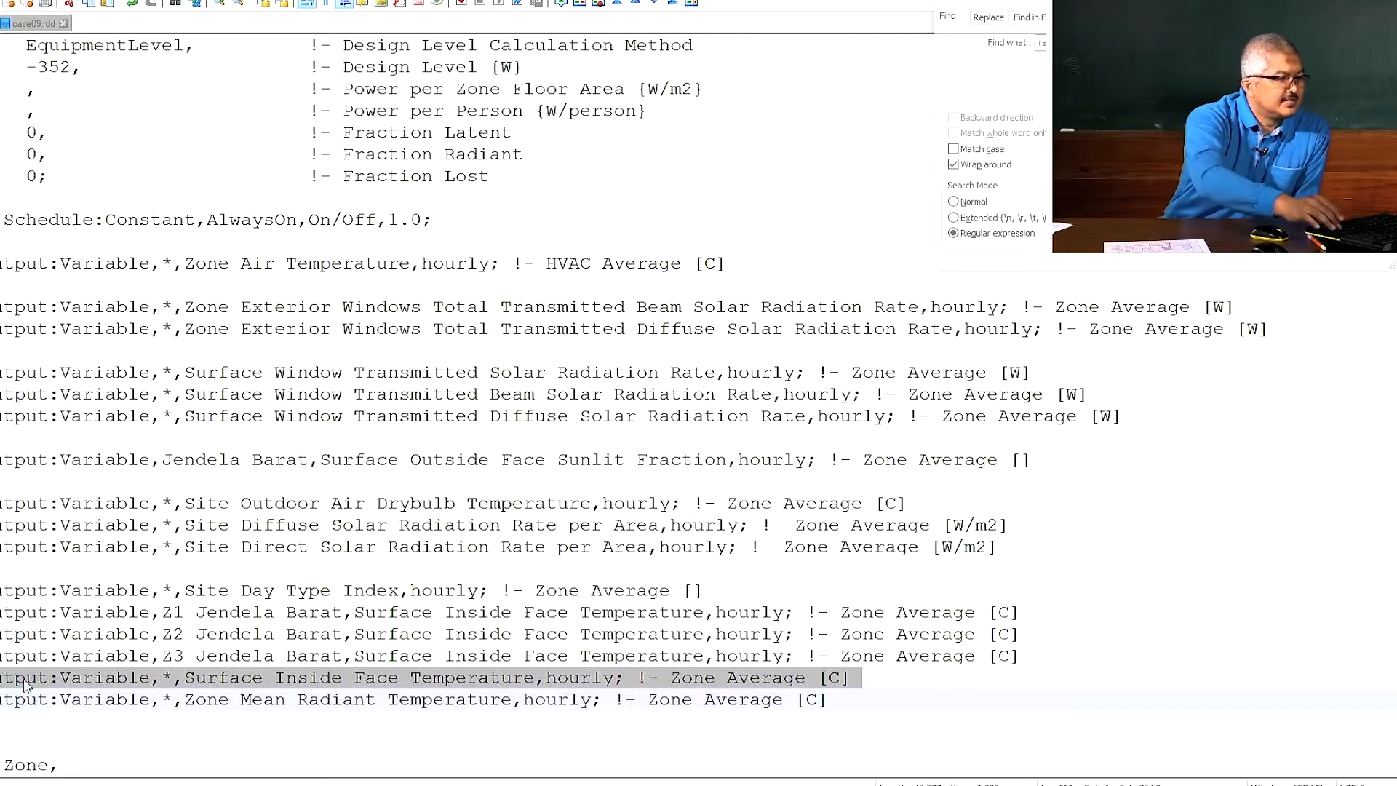
key(Delete)
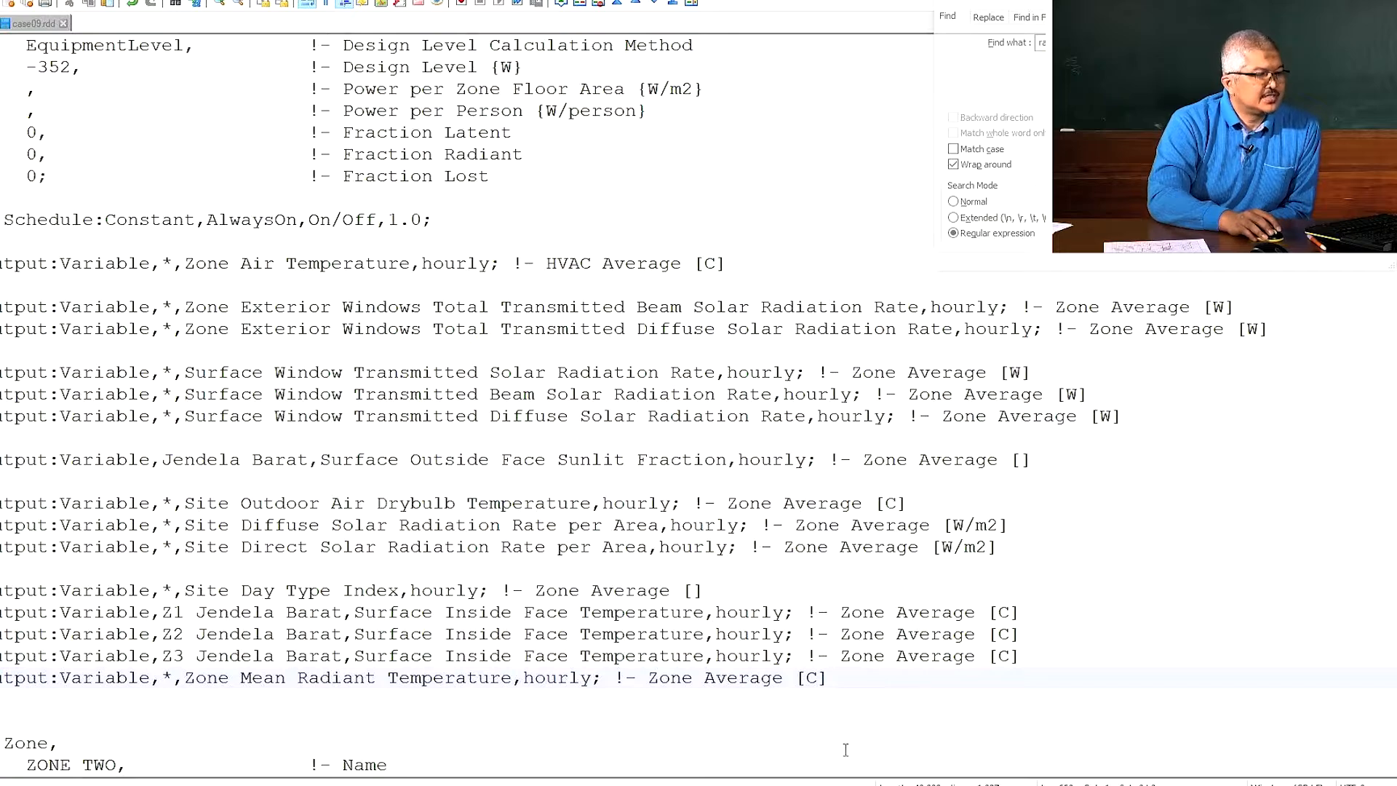
Rerun the case09.idf simulation in EP-Launch and open case09.csv from the single_zone folder in Excel
key(alt+Tab)
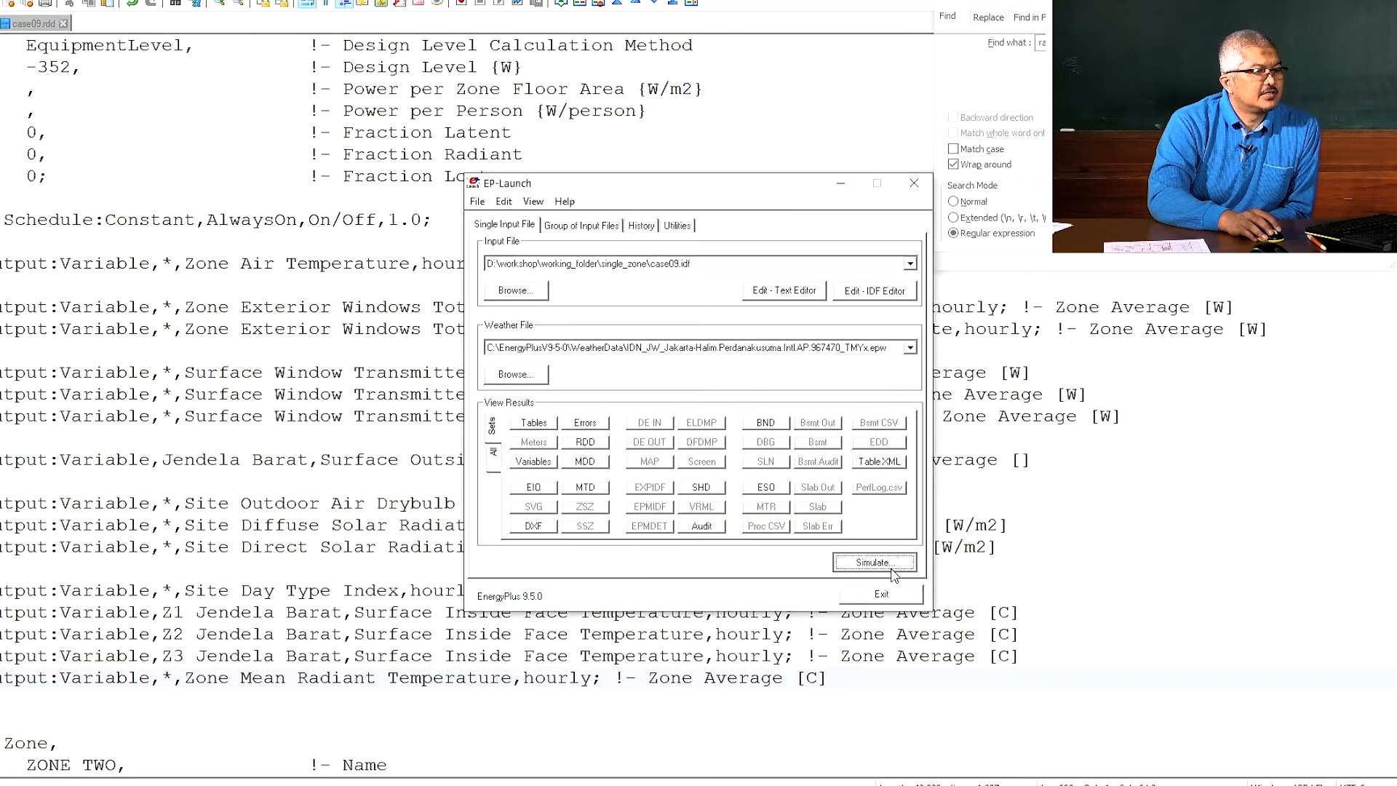
click(873, 561)
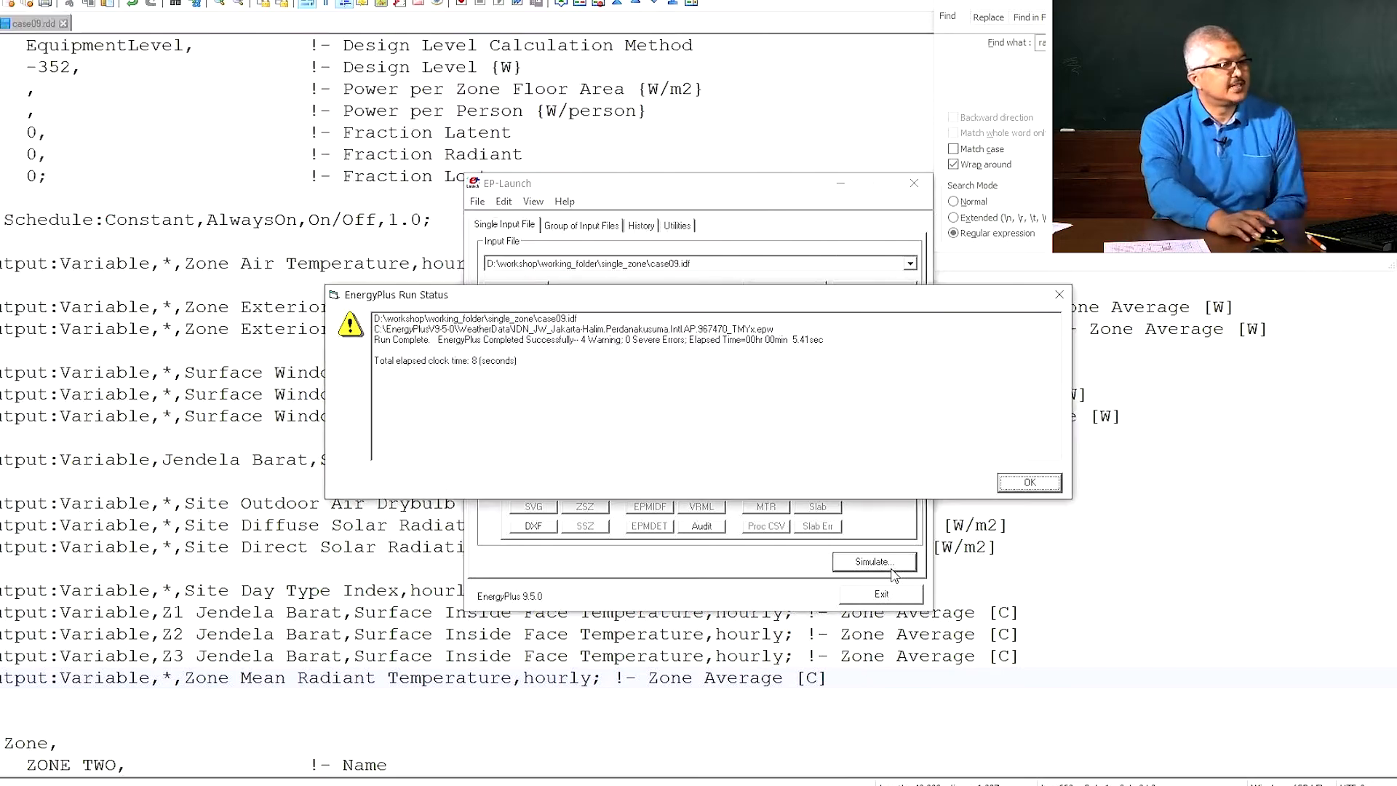
click(1030, 482)
mouse_move(339, 785)
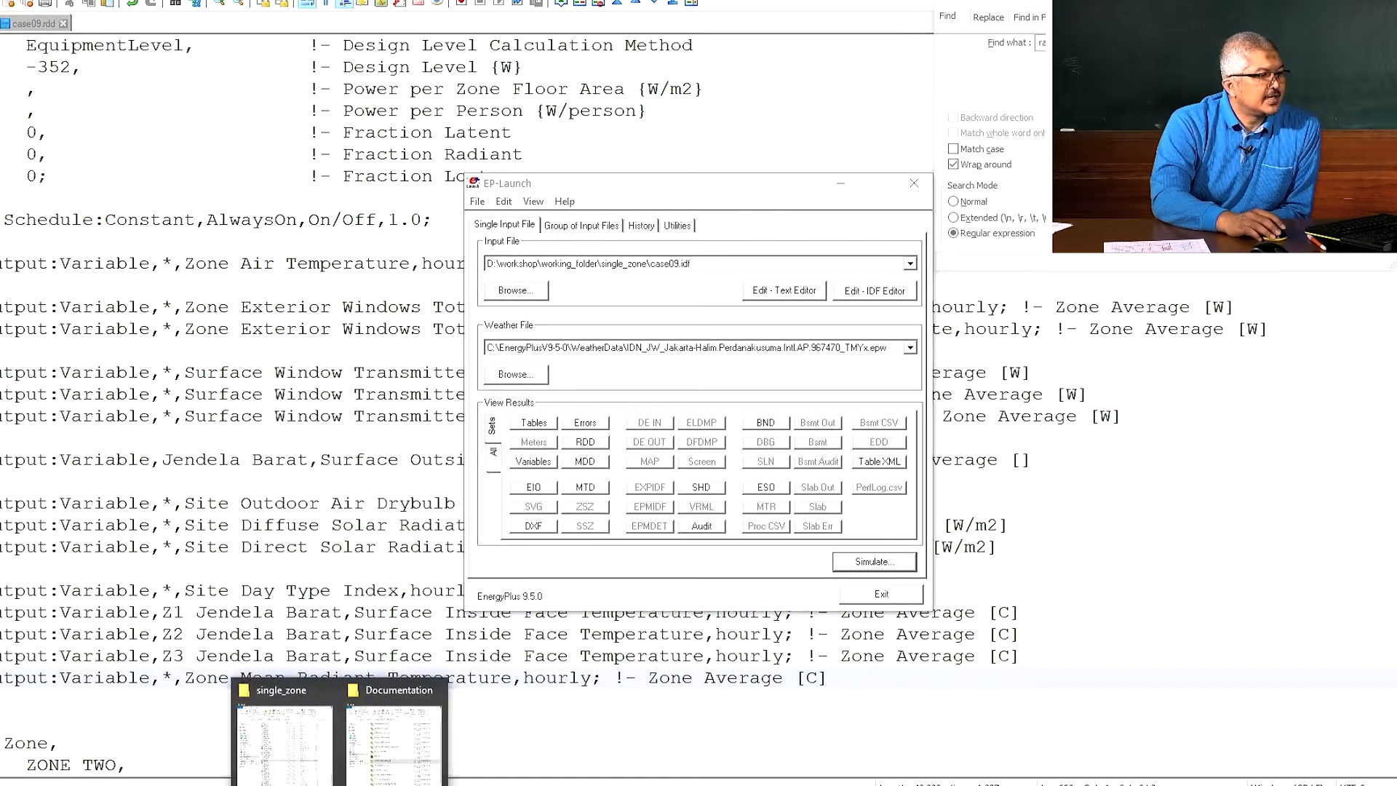
click(301, 769)
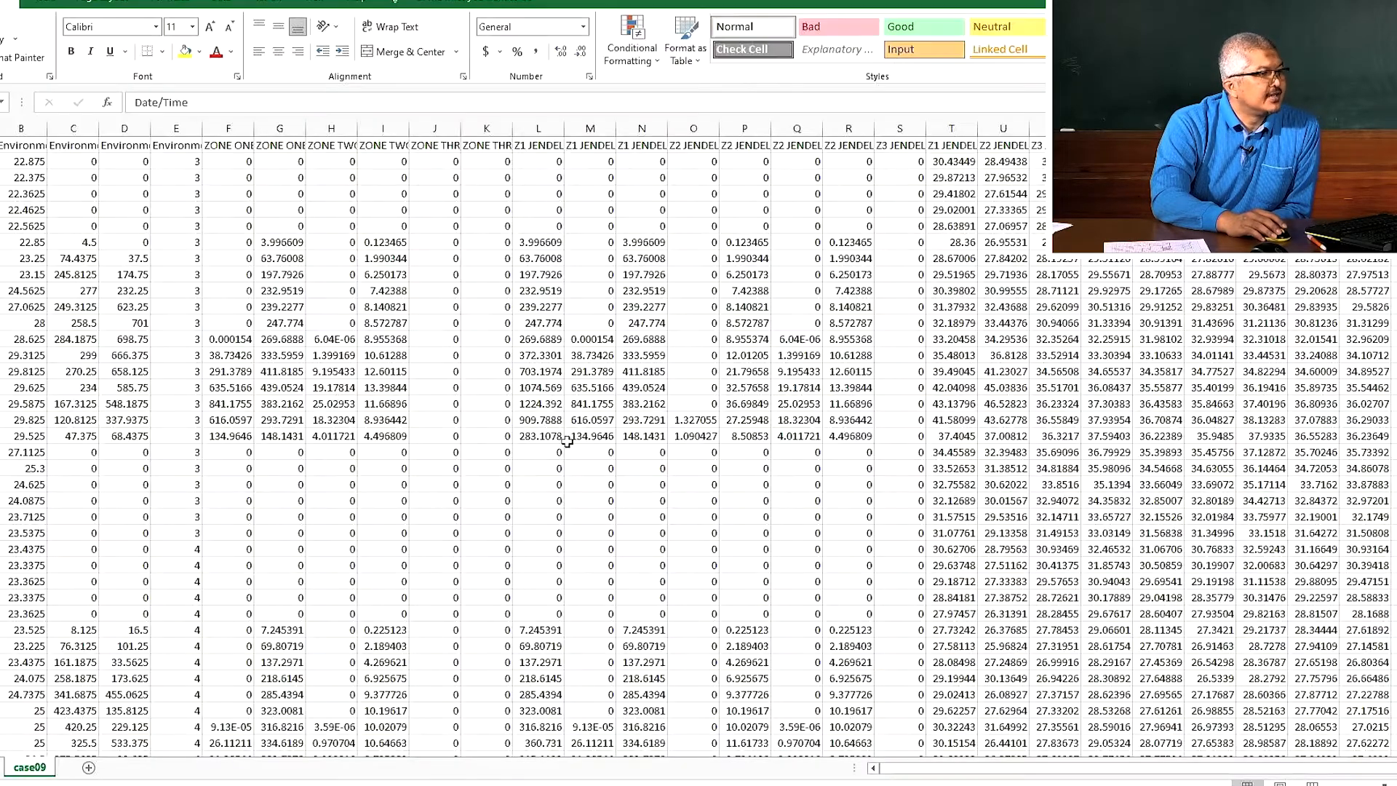
Widen all columns of the case09 sheet evenly and wrap the text of the header row
key(ctrl+a)
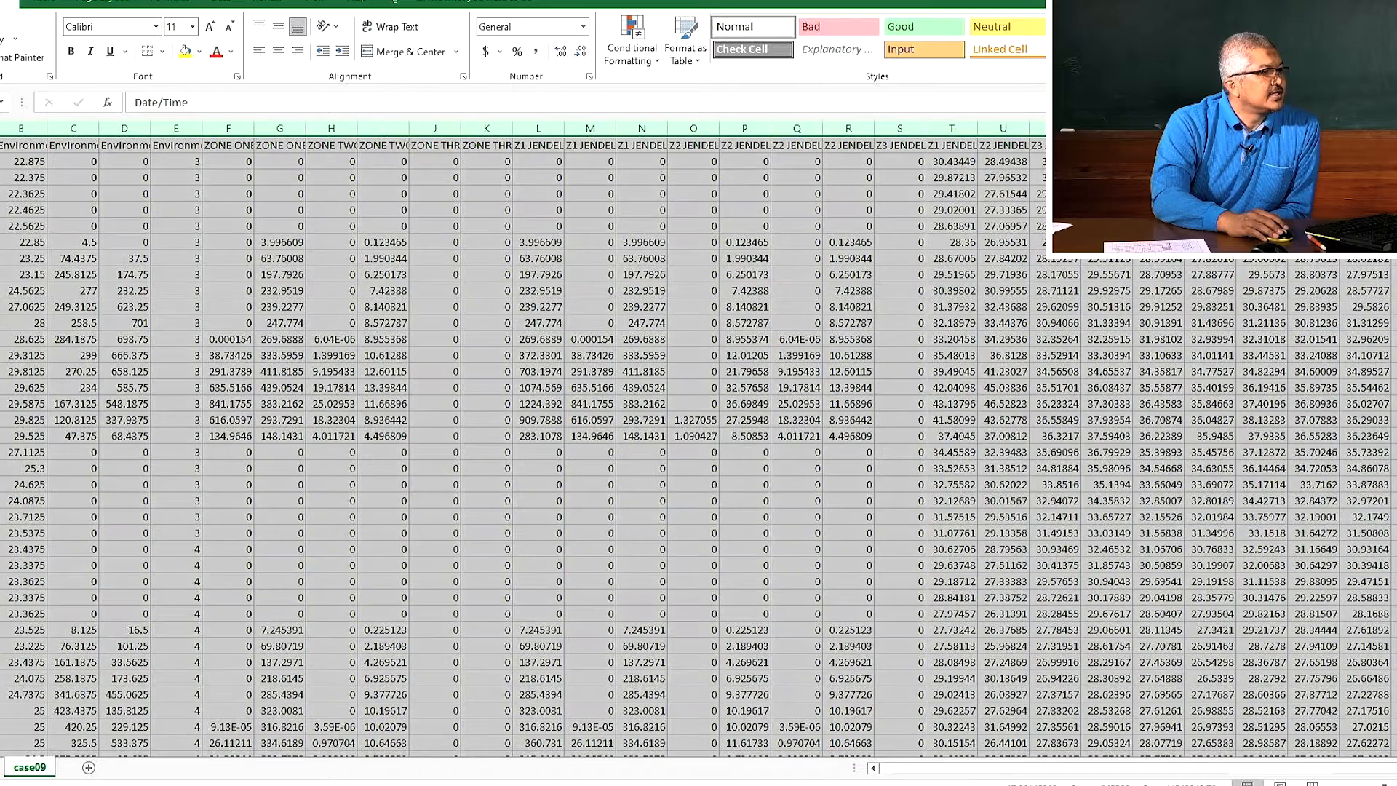
drag(0, 128, 20, 128)
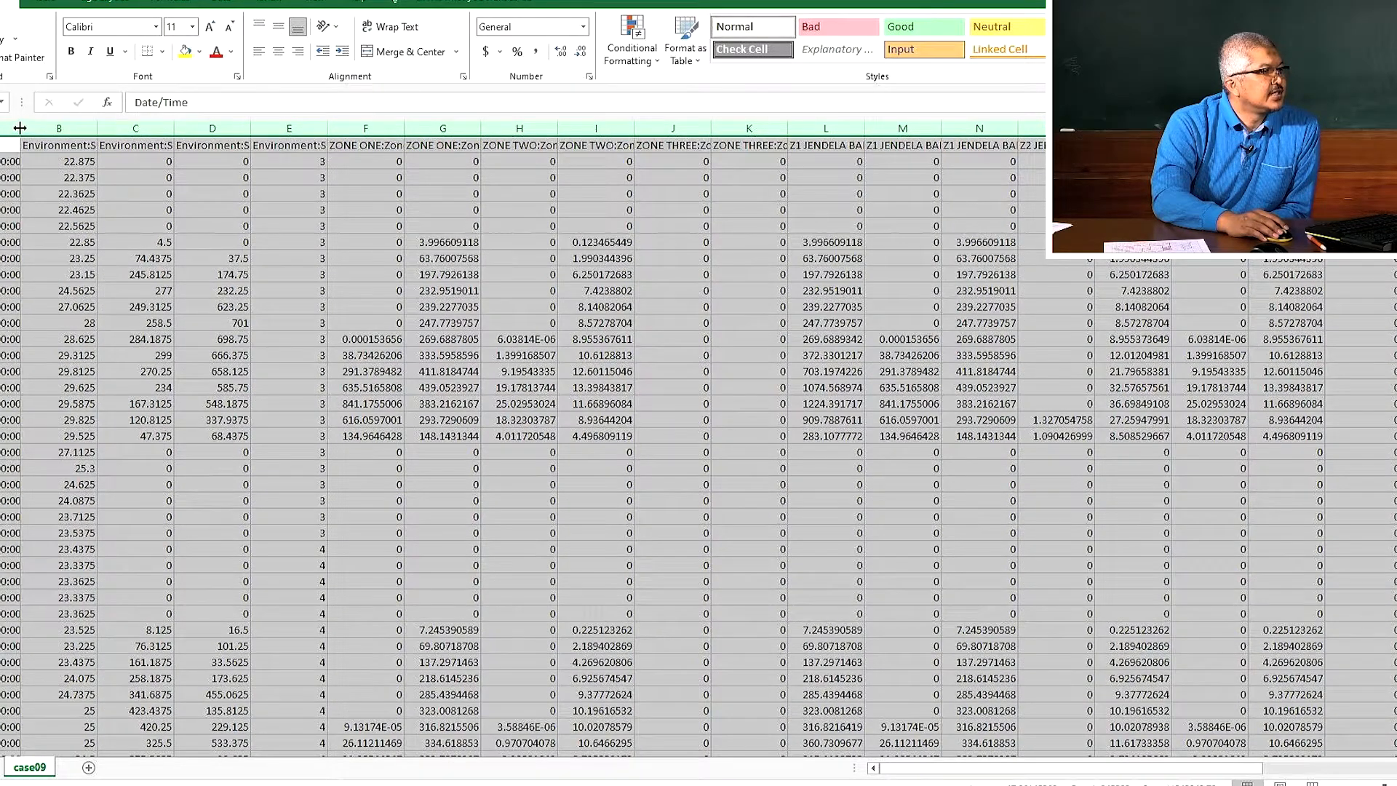
drag(21, 128, 27, 128)
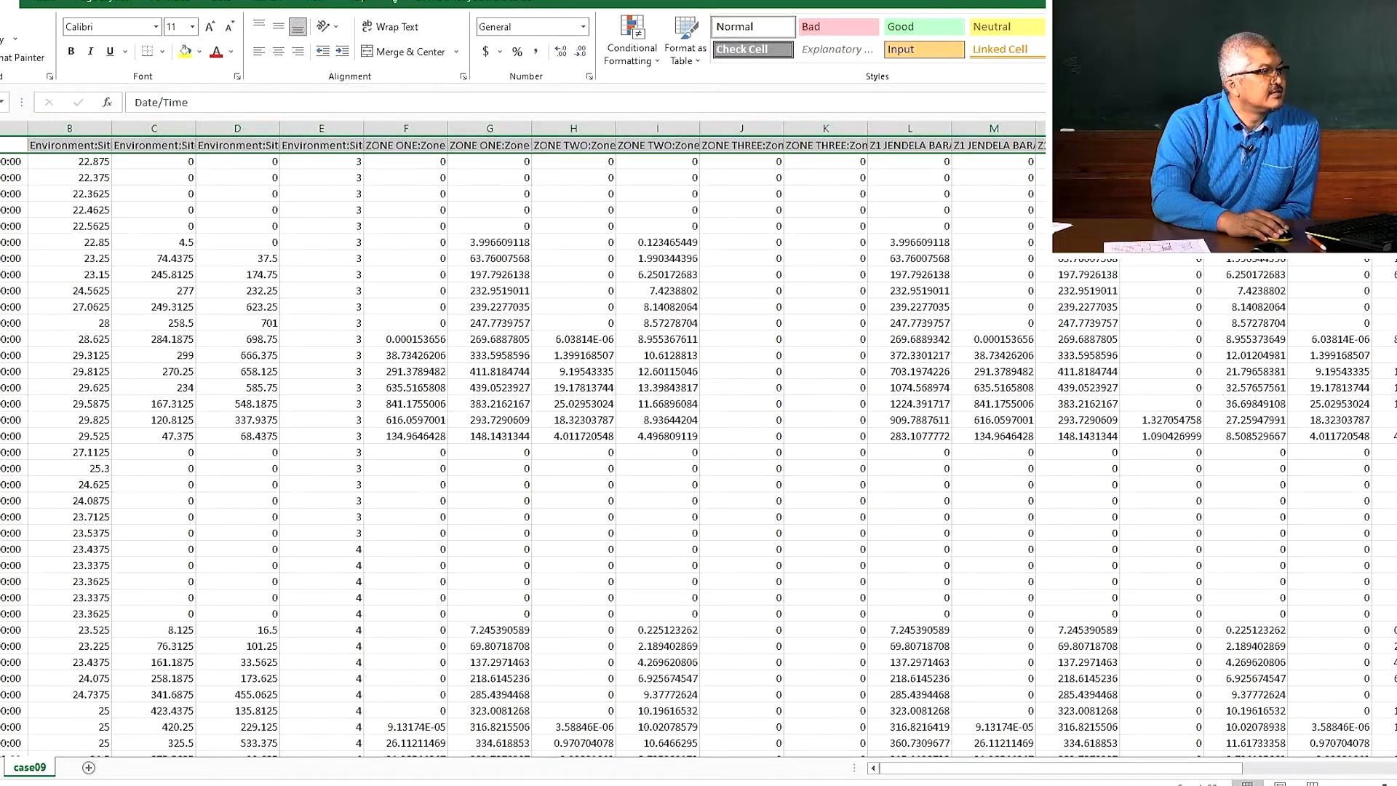
click(391, 26)
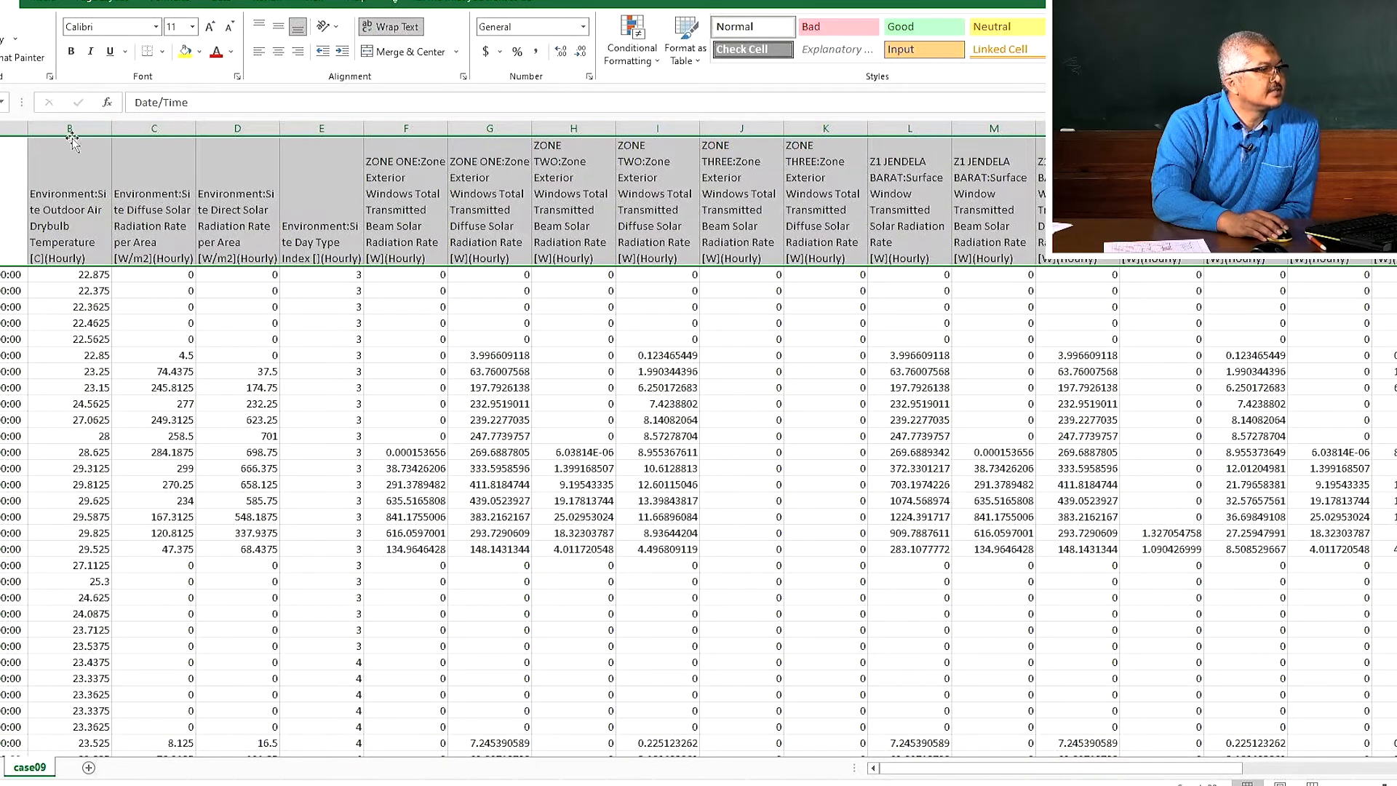
Freeze the header row and the Date/Time column at the first Outdoor Air Drybulb Temperature value, and check the frozen headers against the data
click(59, 272)
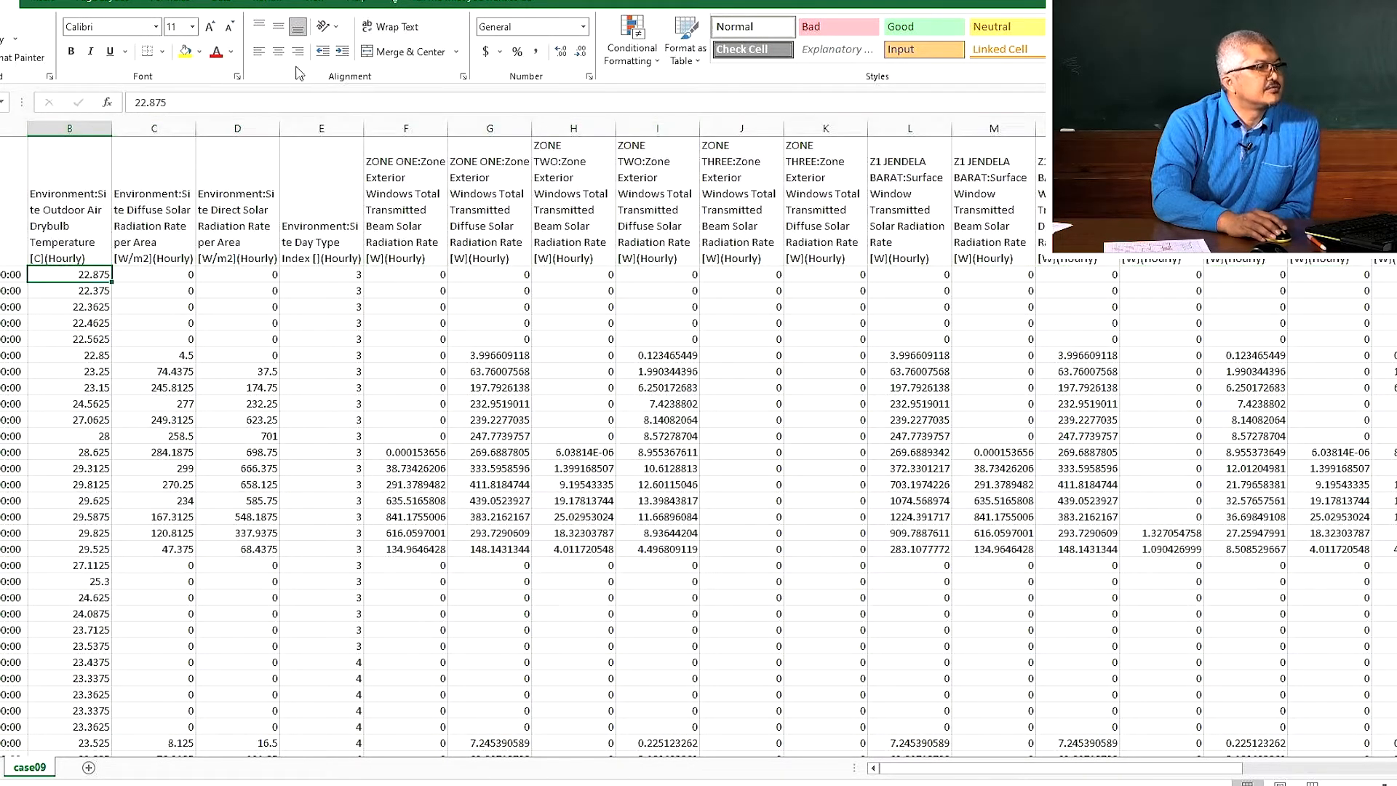
click(314, 3)
click(469, 42)
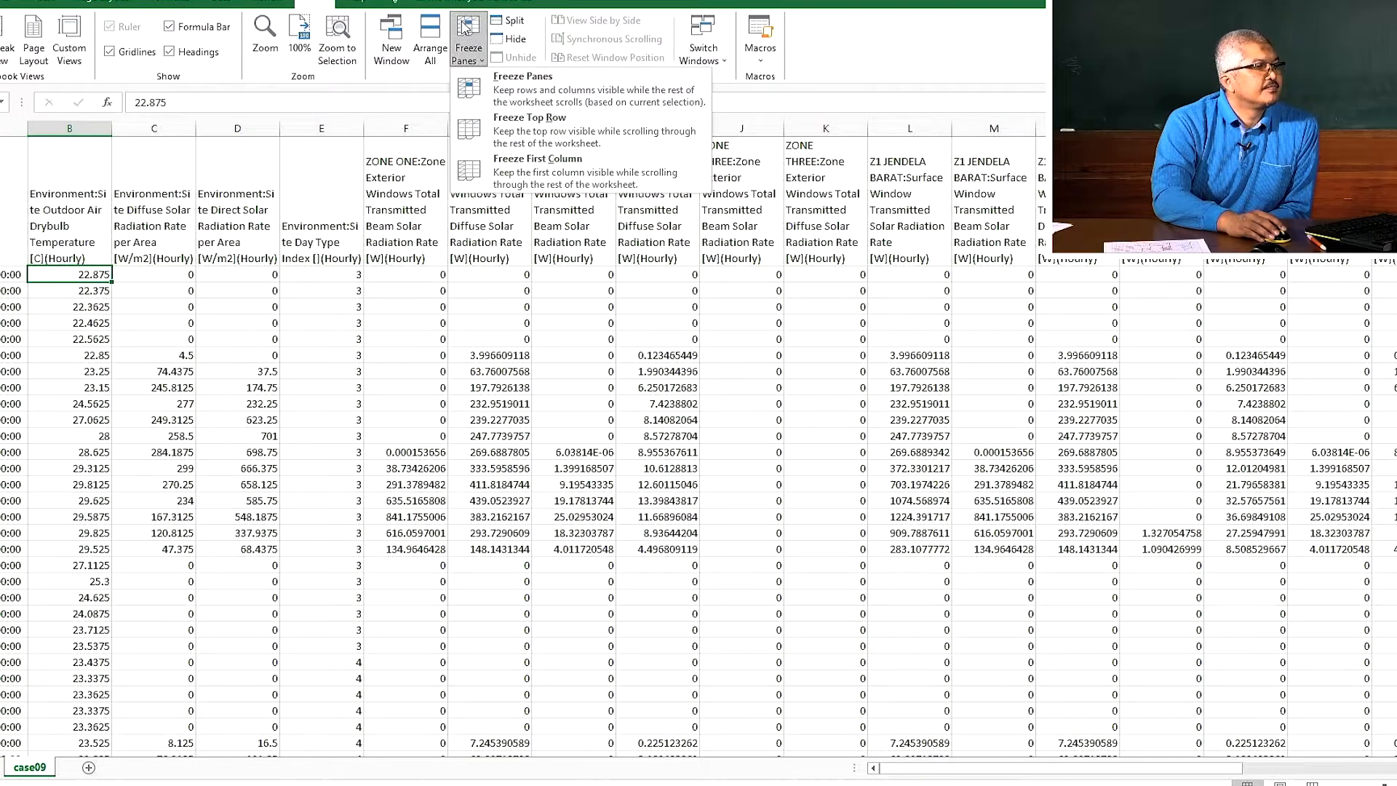
click(495, 85)
click(405, 371)
scroll(393, 473, down, 15)
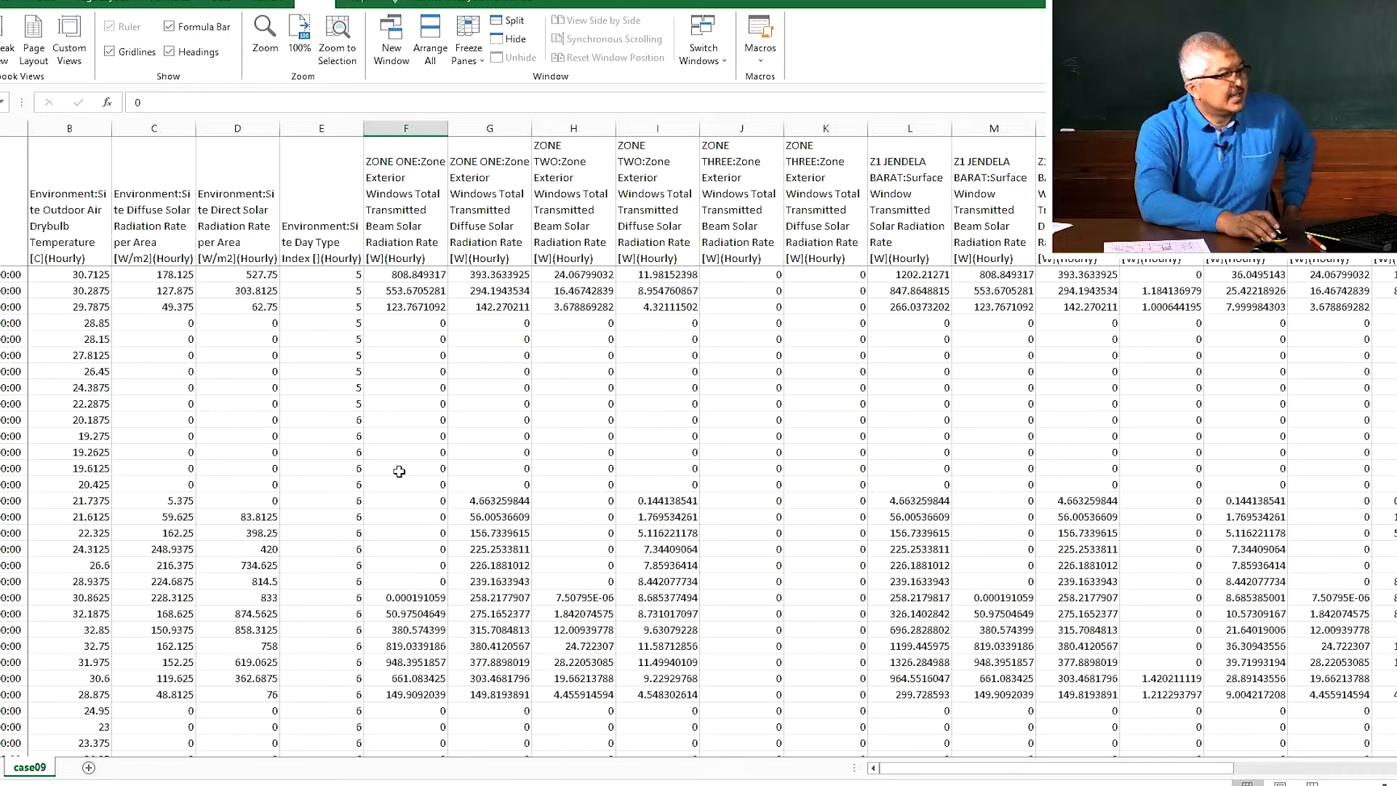
scroll(411, 494, up, 10)
scroll(422, 515, up, 5)
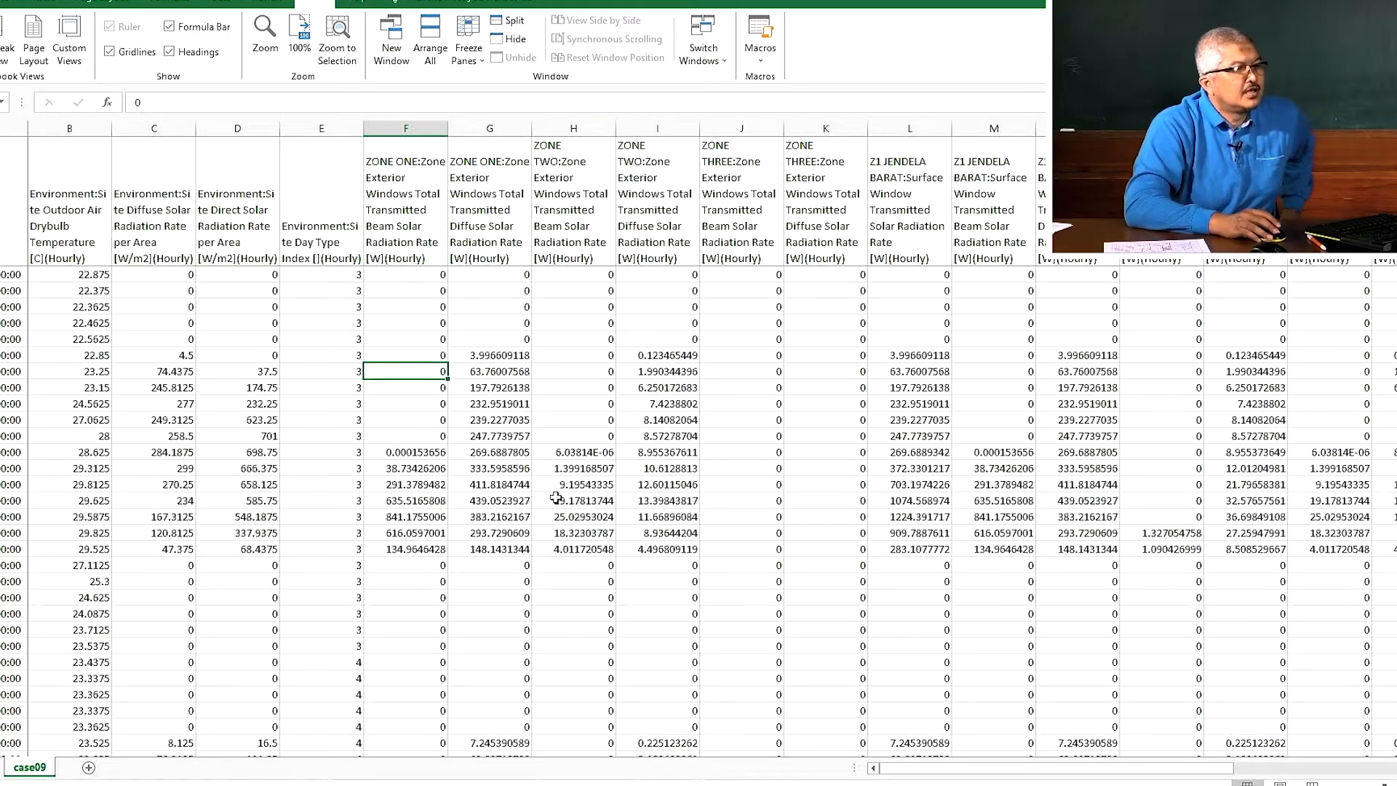
drag(1026, 775, 936, 767)
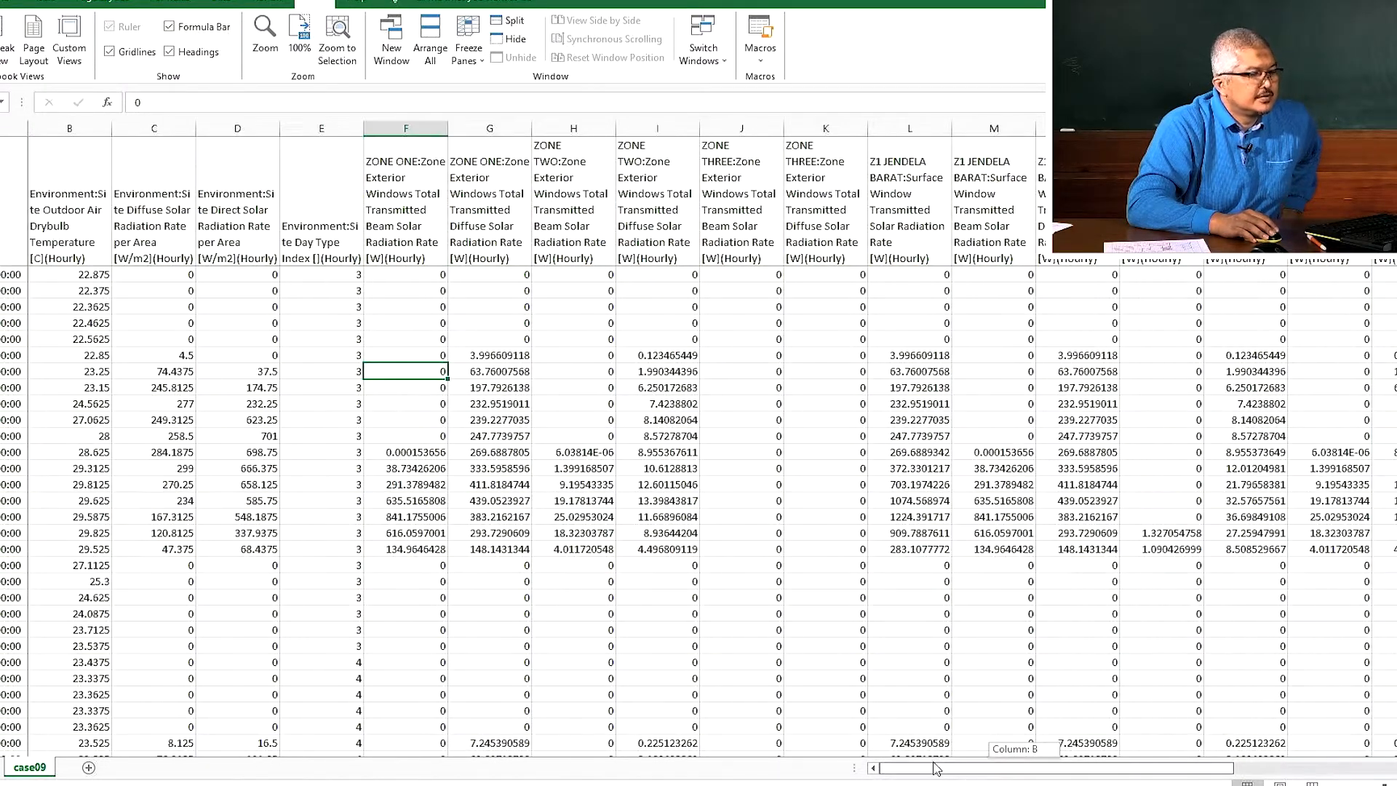
click(255, 328)
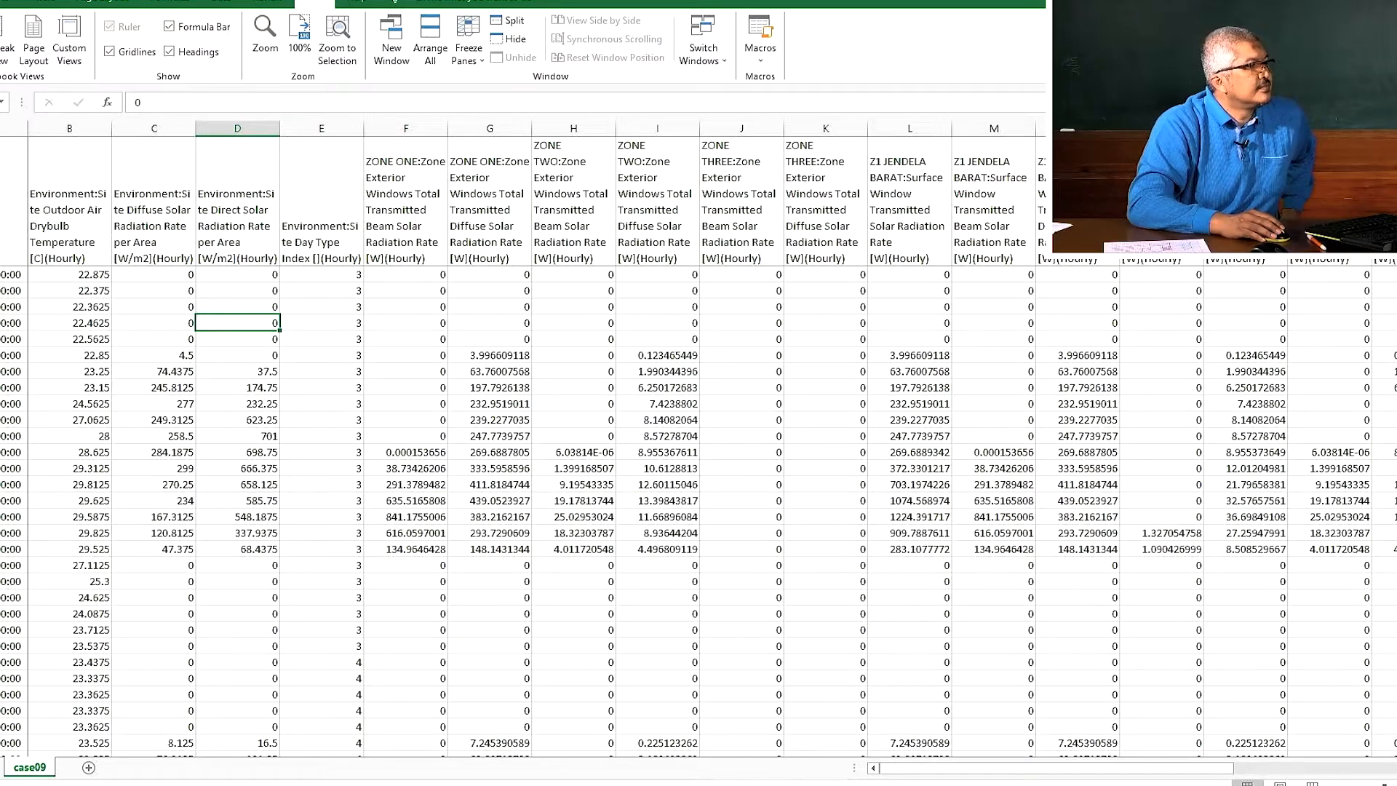
Save the formatted case09 results in the single_zone folder as an Excel Workbook named case09.xlsx
key(ctrl+s)
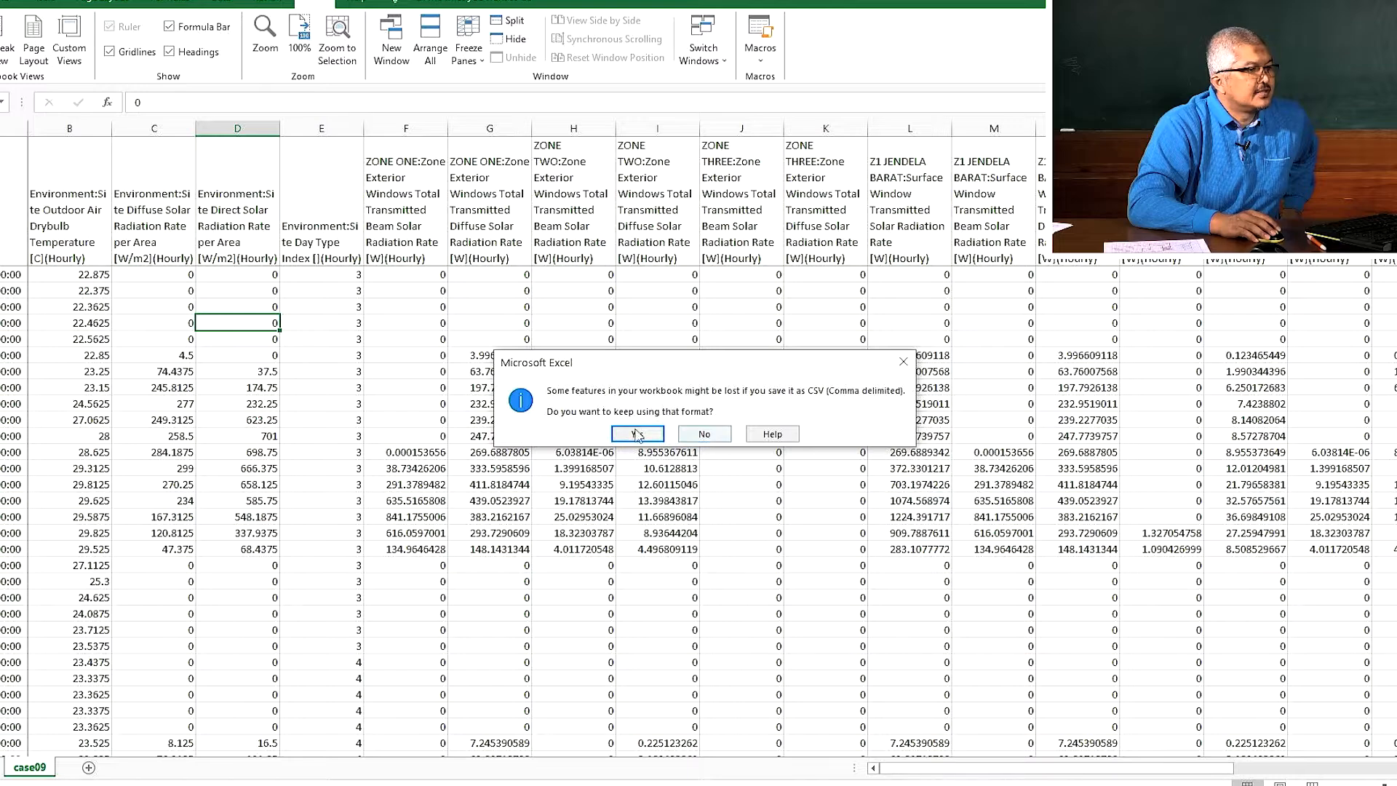
click(704, 434)
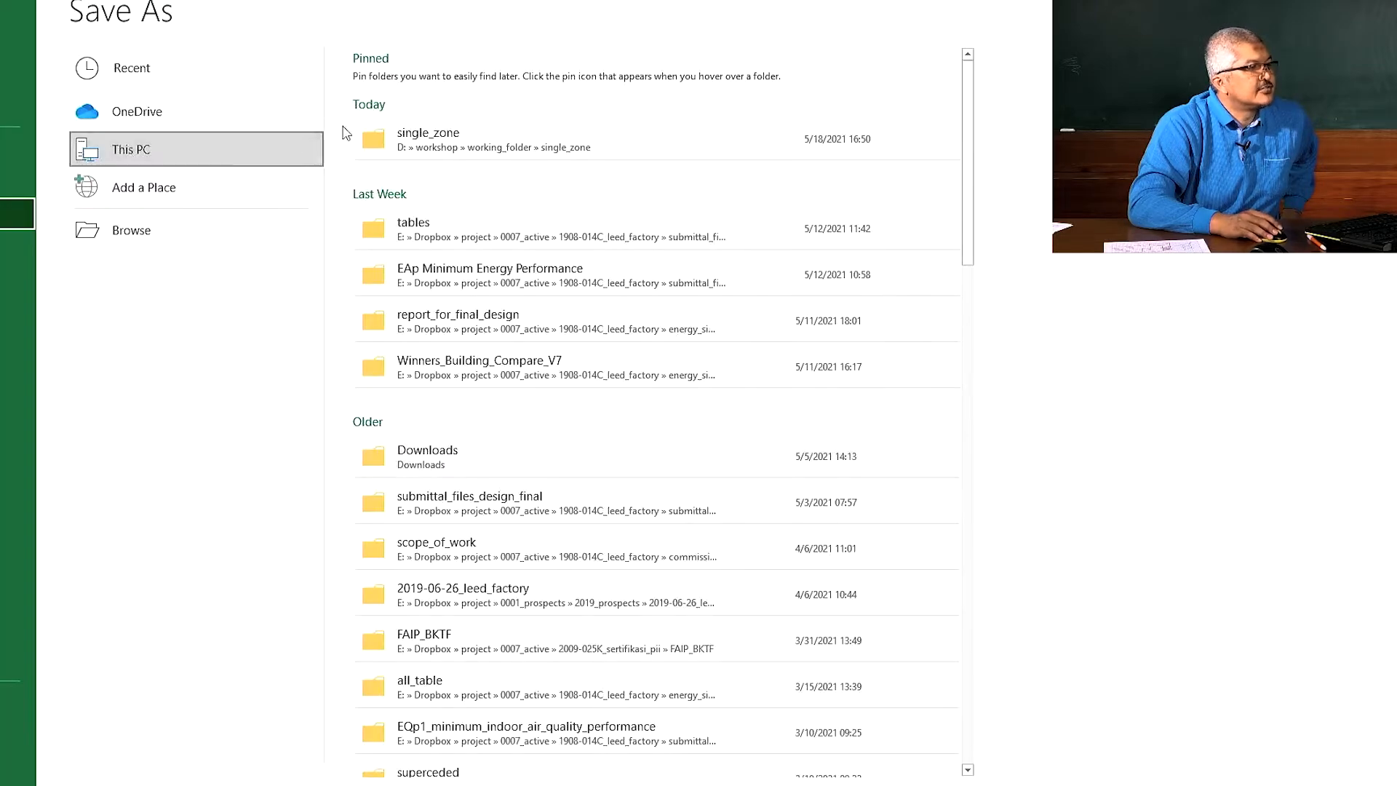
click(443, 138)
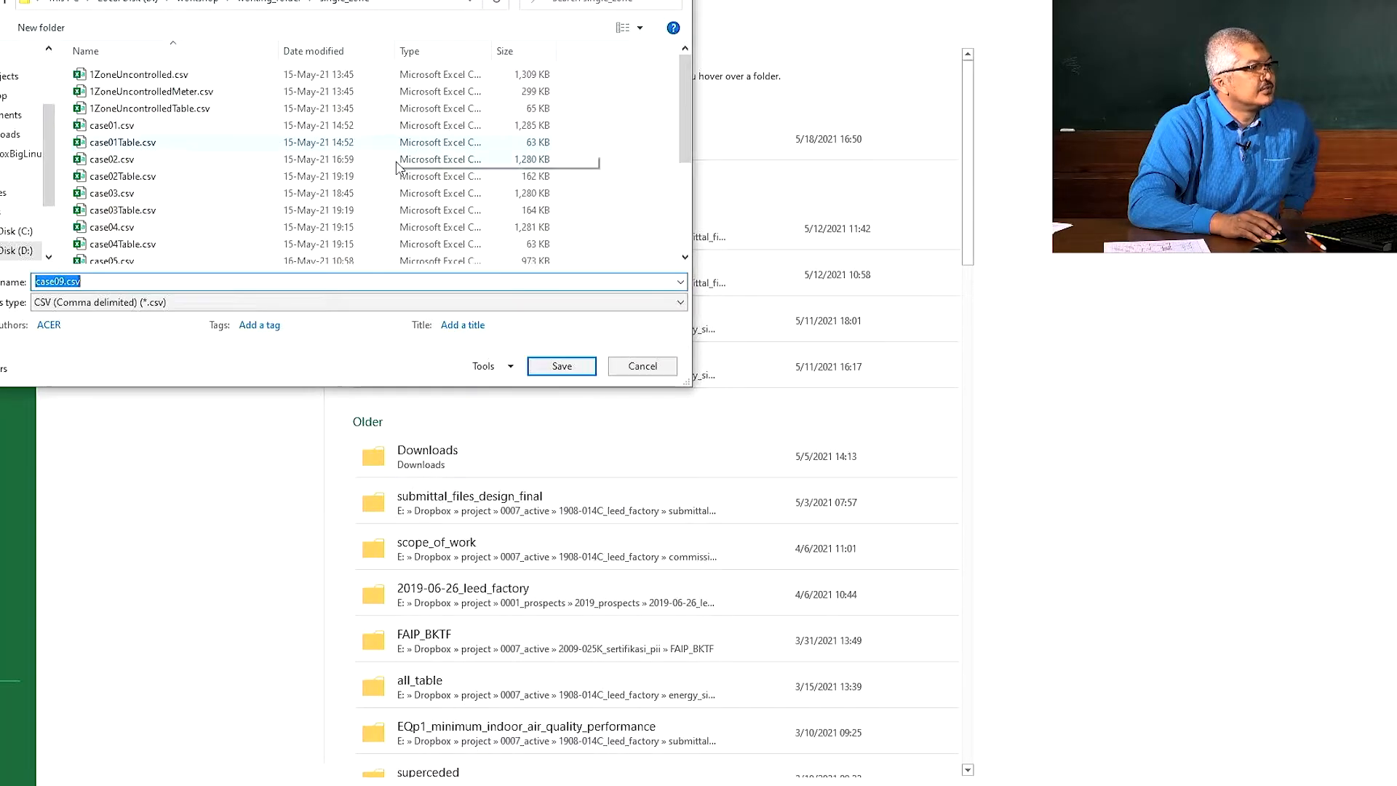
click(178, 302)
click(175, 321)
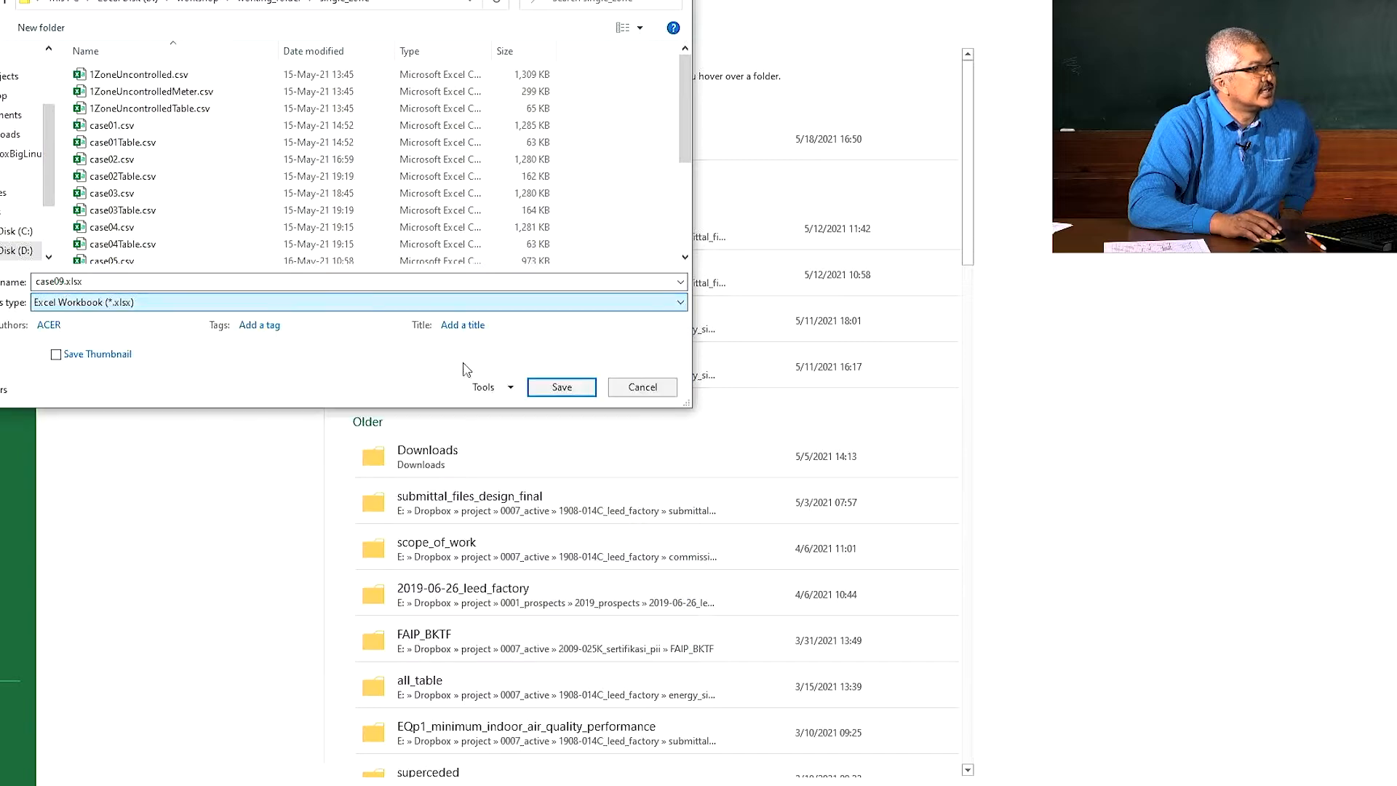
click(561, 387)
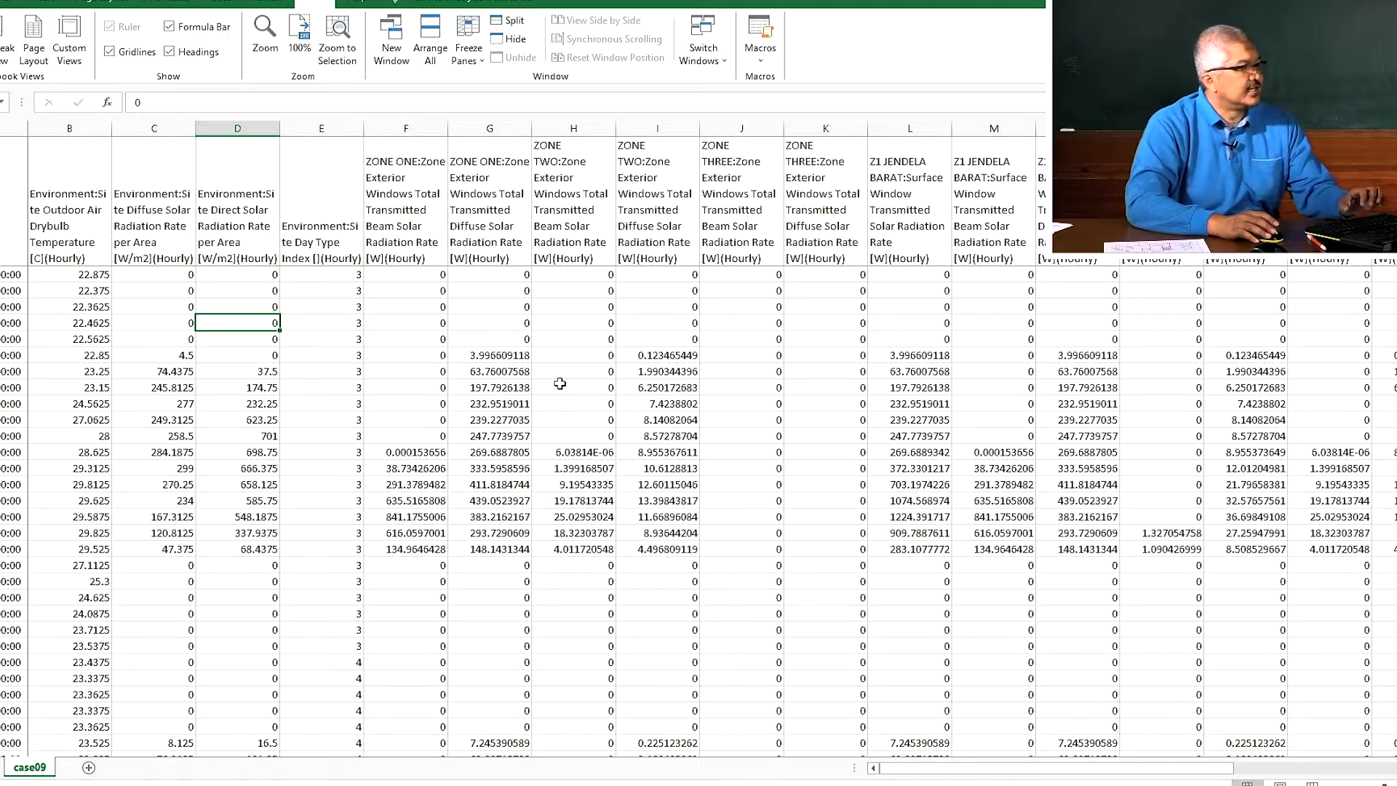
click(533, 482)
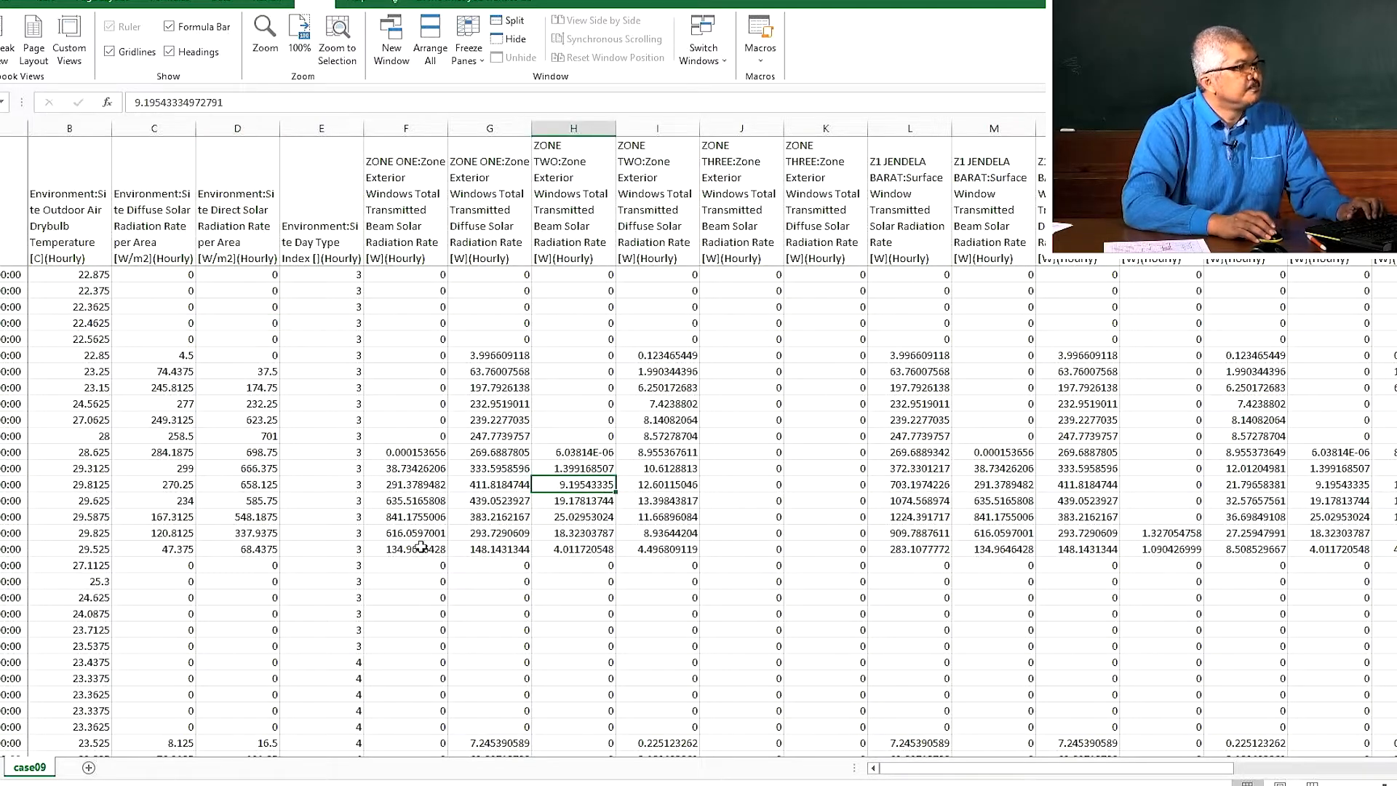
scroll(213, 460, down, 2)
scroll(213, 459, up, 2)
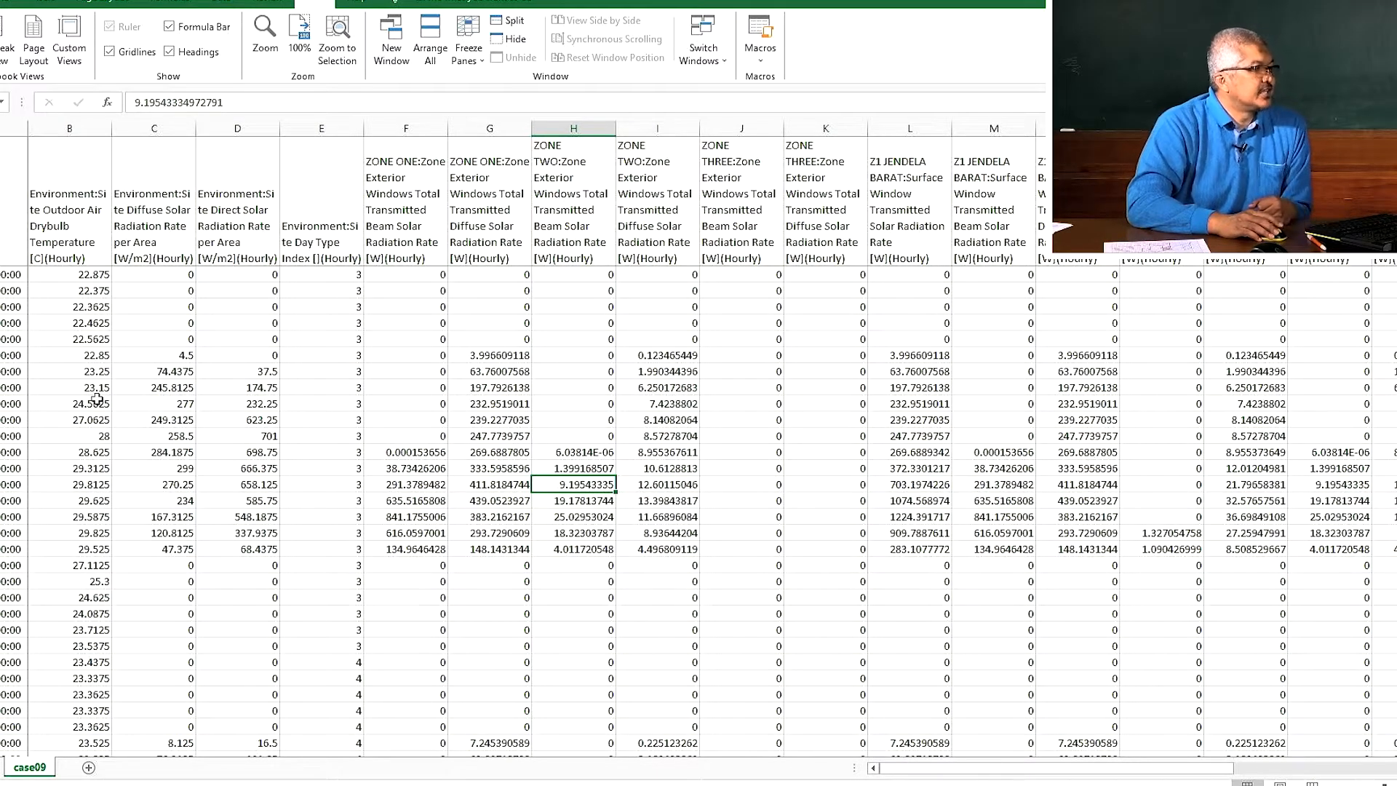
click(77, 126)
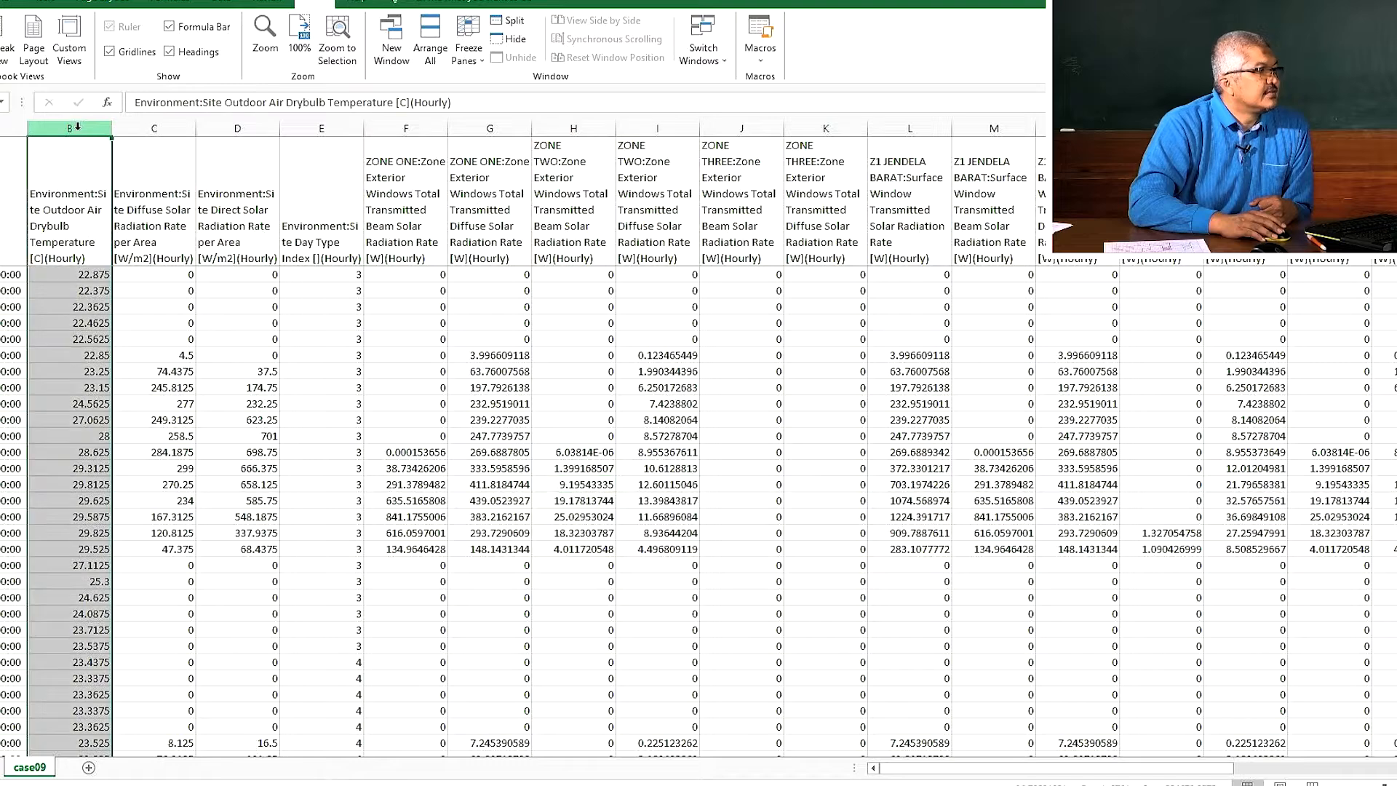
right_click(77, 127)
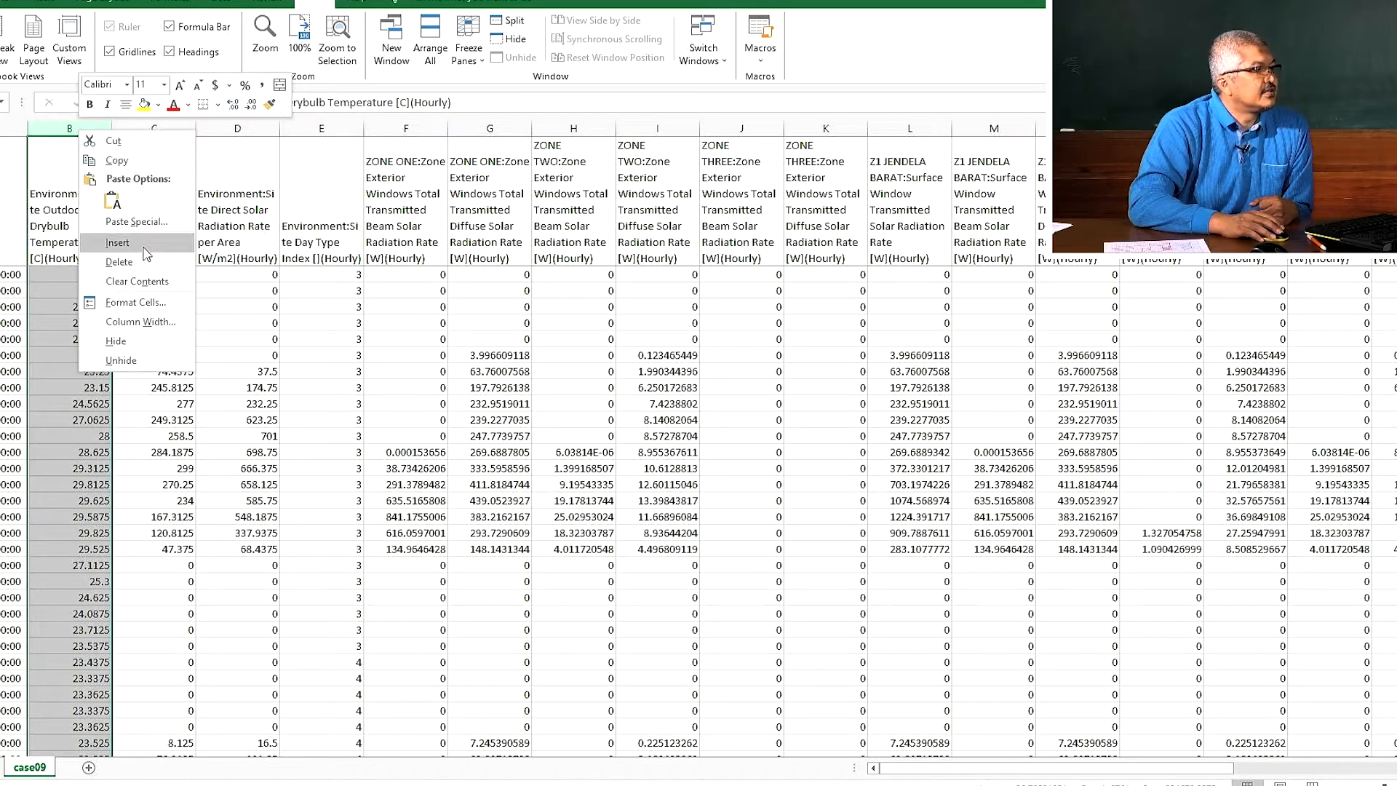
key(Escape)
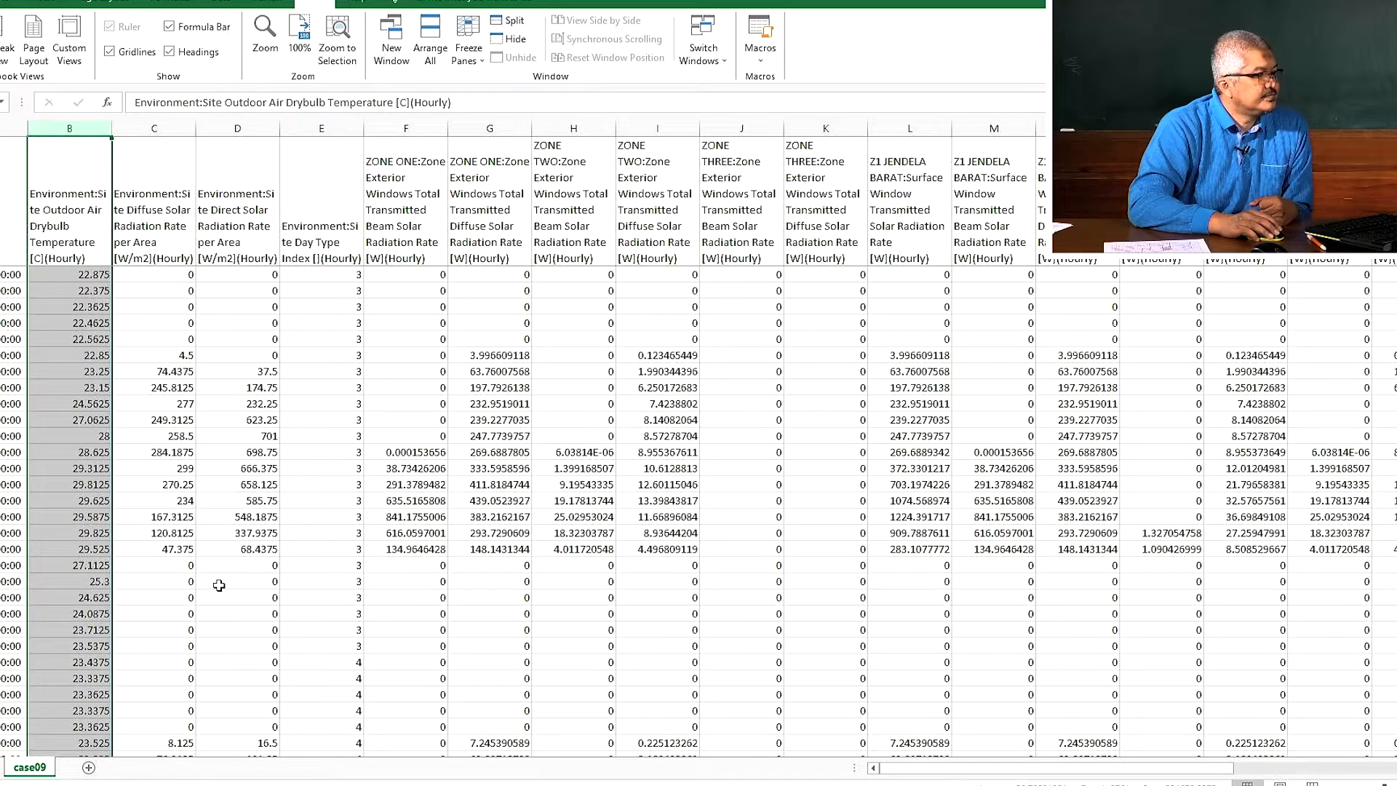
click(165, 439)
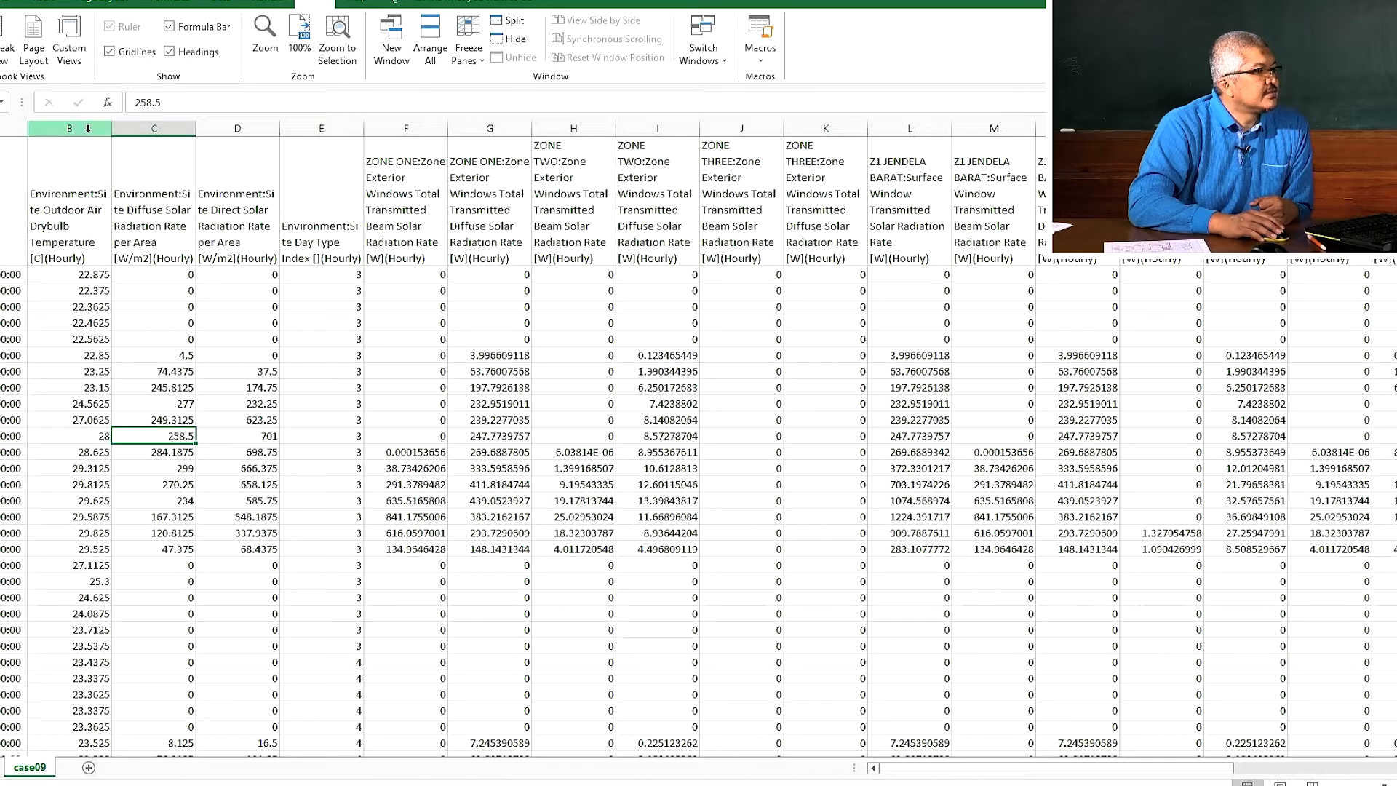
Add the header Jam in AC1, the first empty column after the ZONE THREE Zone Air Temperature column
click(88, 128)
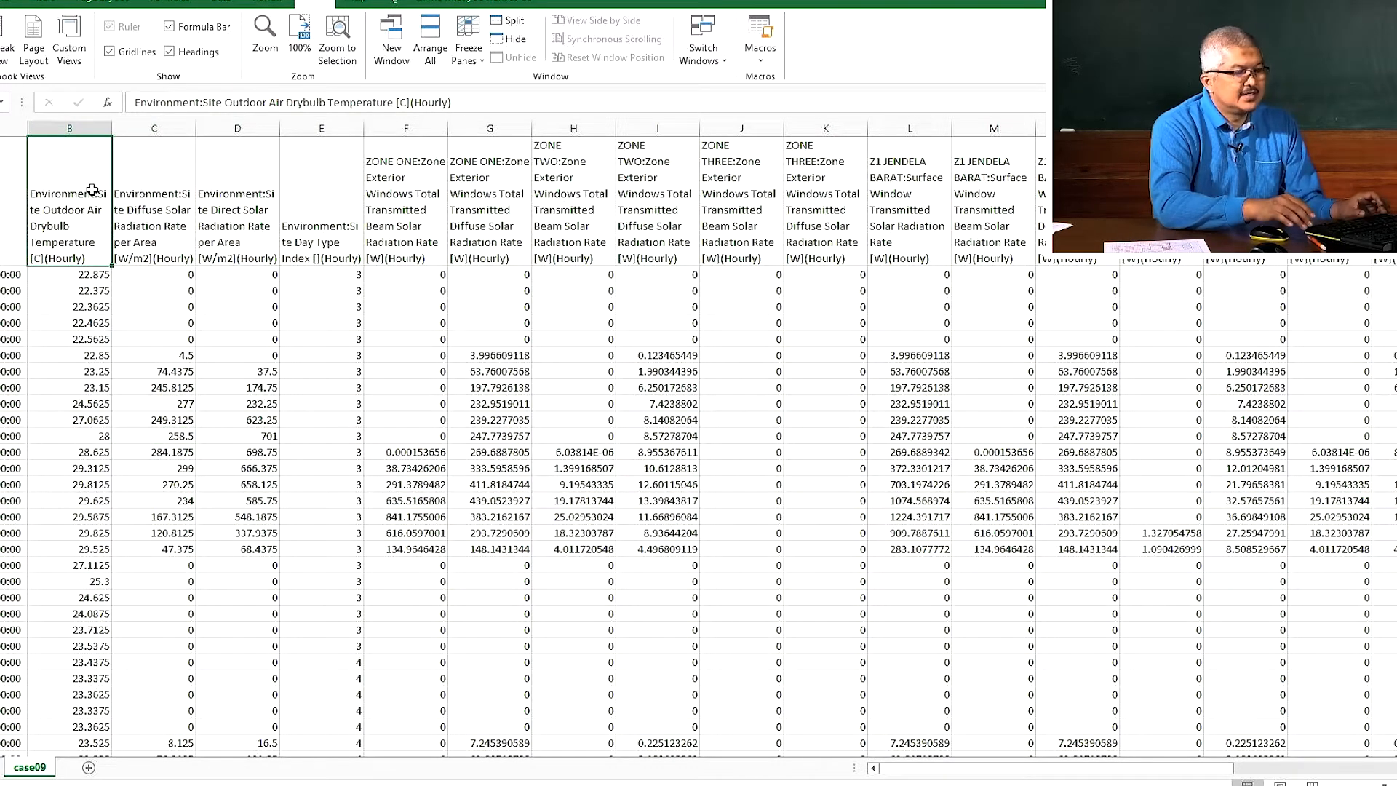
key(ctrl+Right)
key(Right)
key(Right)
key(Right)
key(Right)
key(Right)
key(Right)
key(Right)
key(Right)
key(Right)
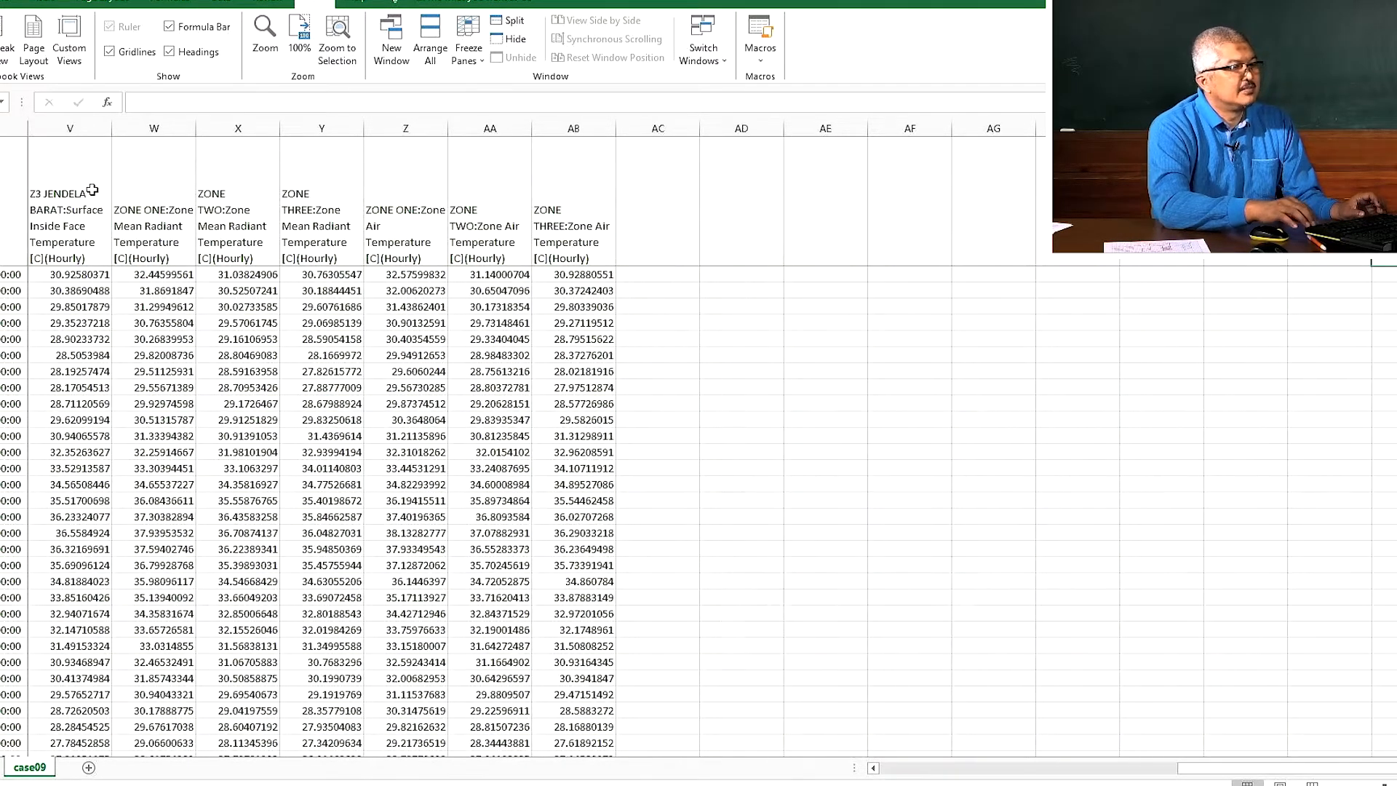
key(Left)
key(Left)
key(Left)
key(Left)
key(Left)
key(Left)
key(Left)
key(Left)
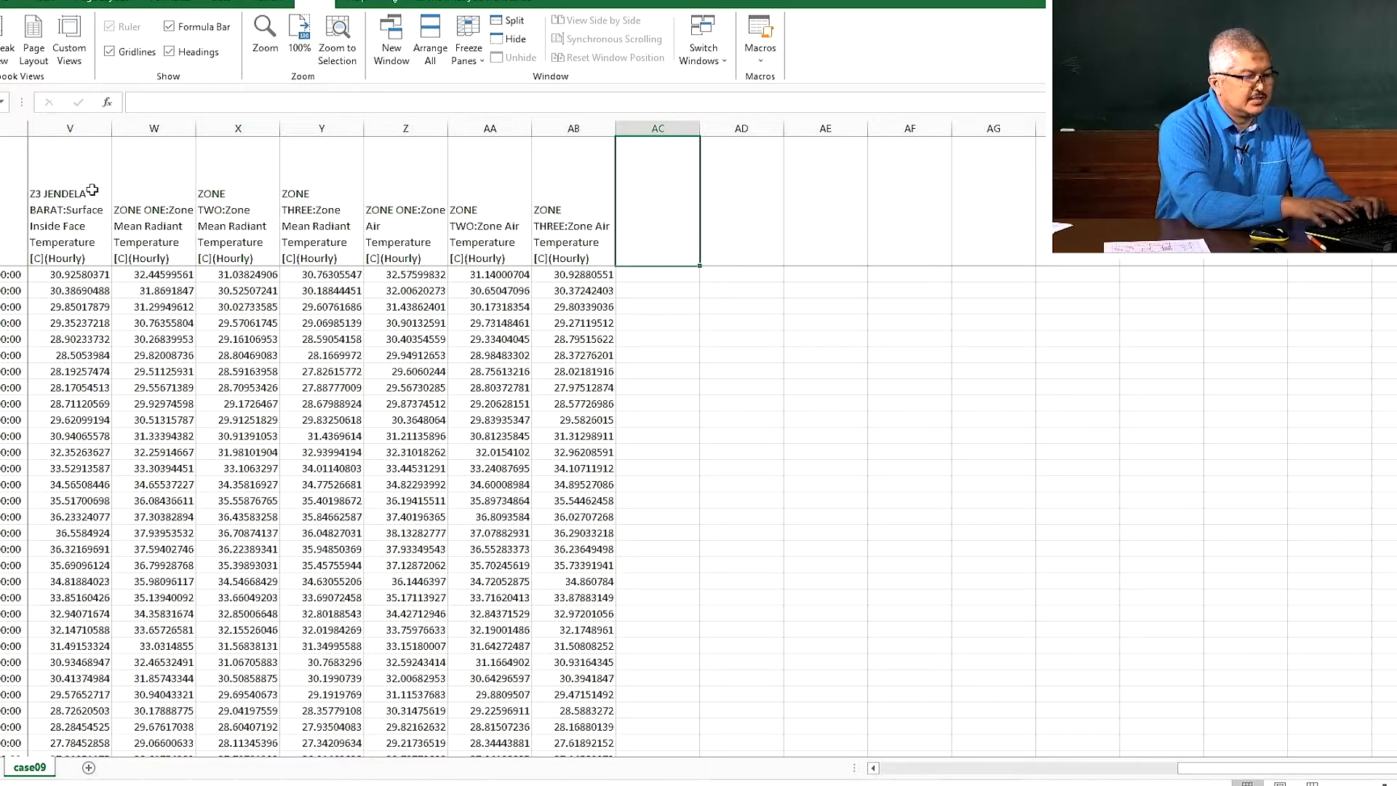
text(Jam)
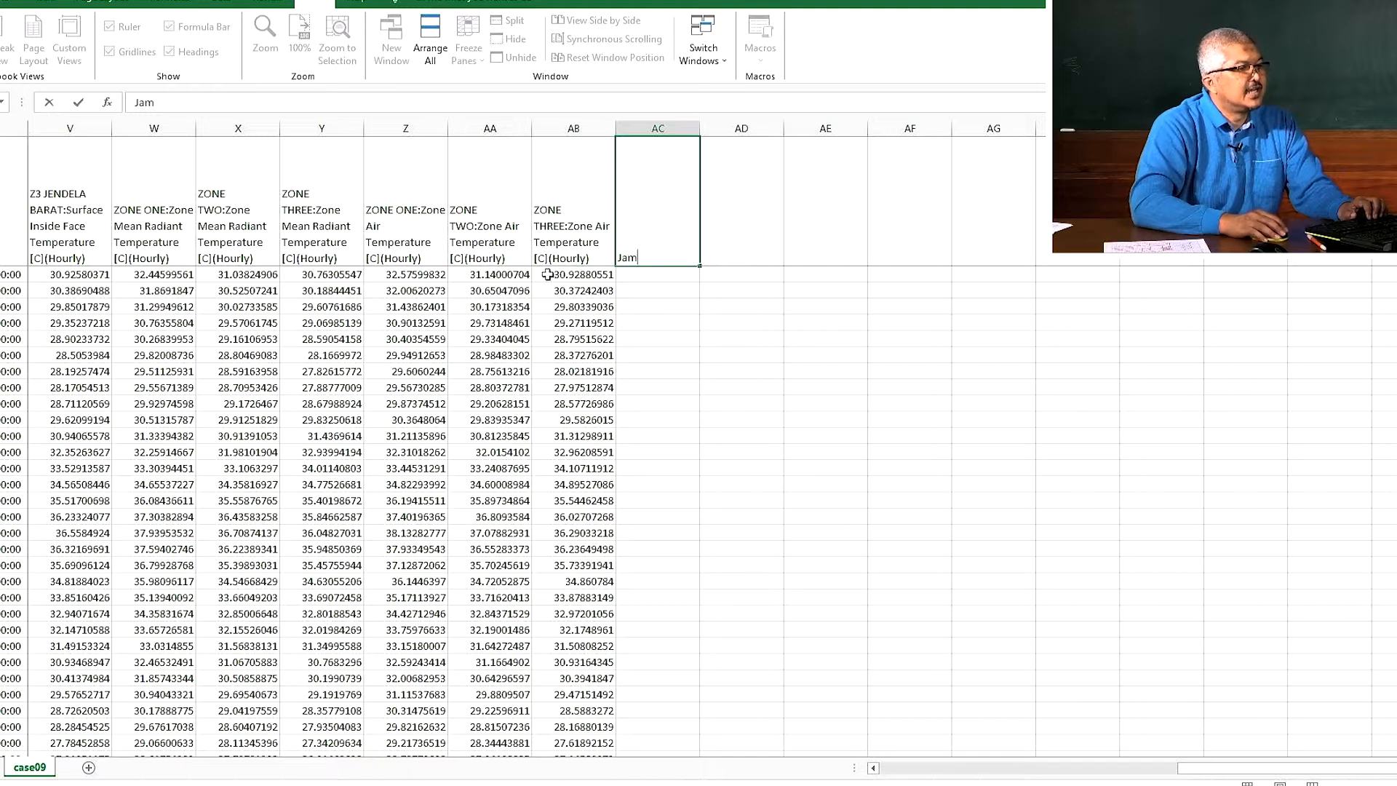
key(Return)
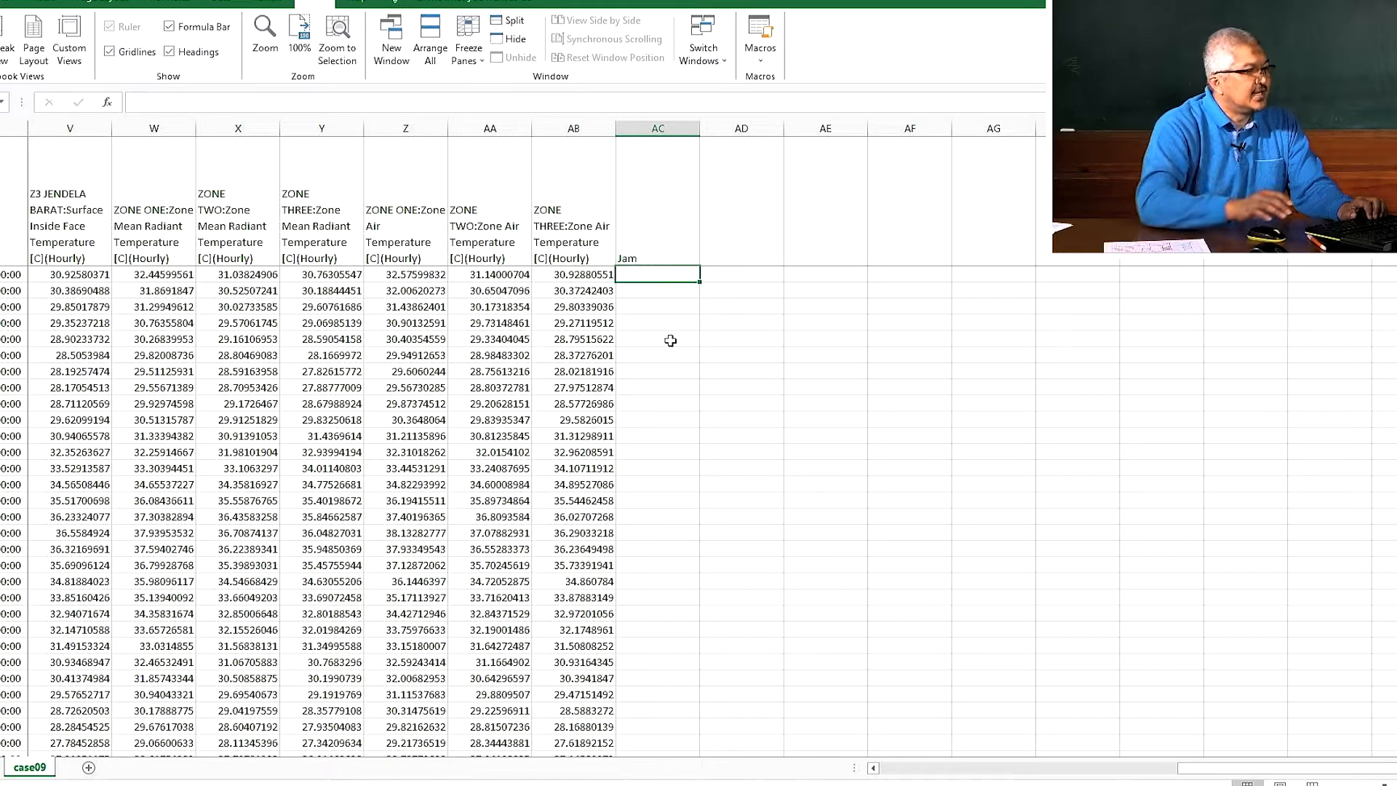
In AC2 under Jam, enter =MID(A2,6,2) to extract two characters from the Date/Time value
text(=)
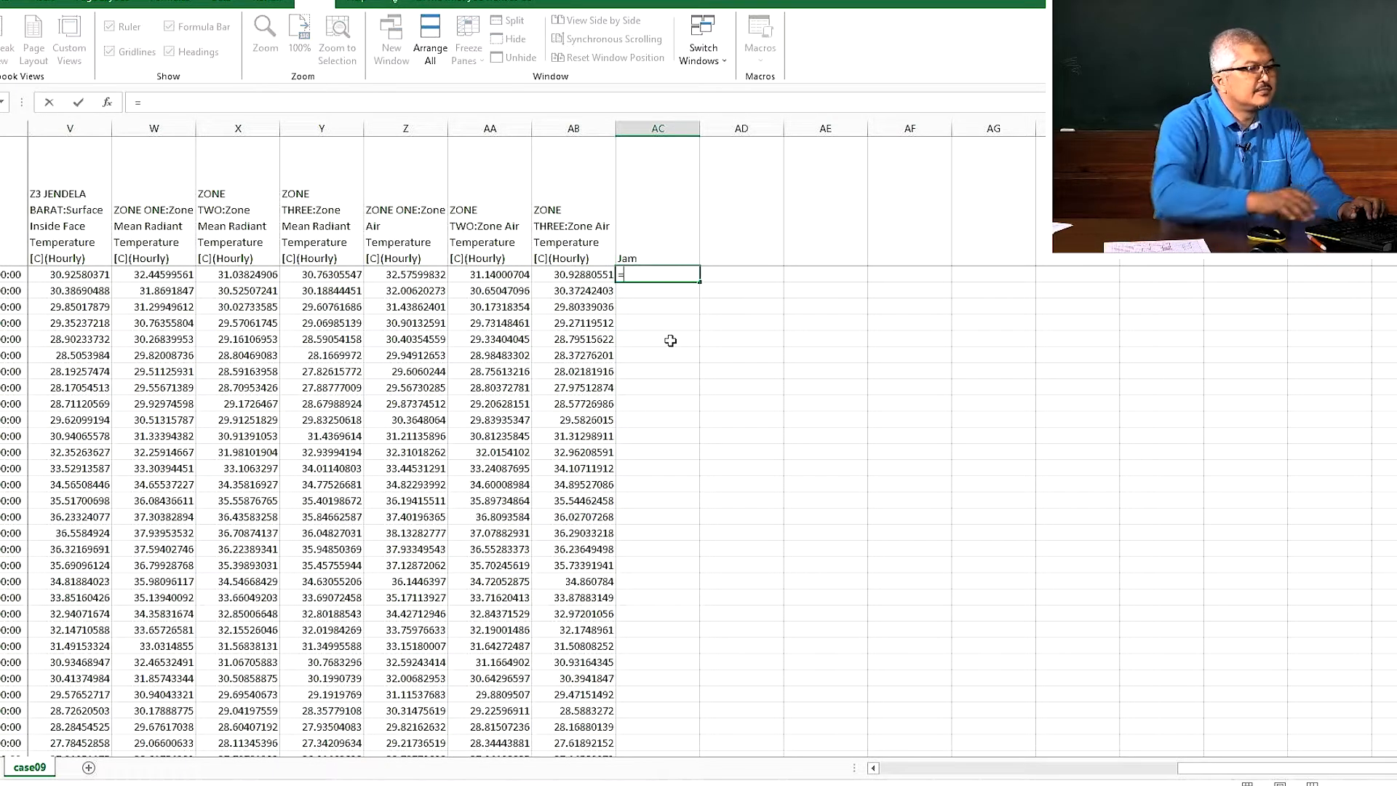
click(11, 277)
key(BackSpace)
key(BackSpace)
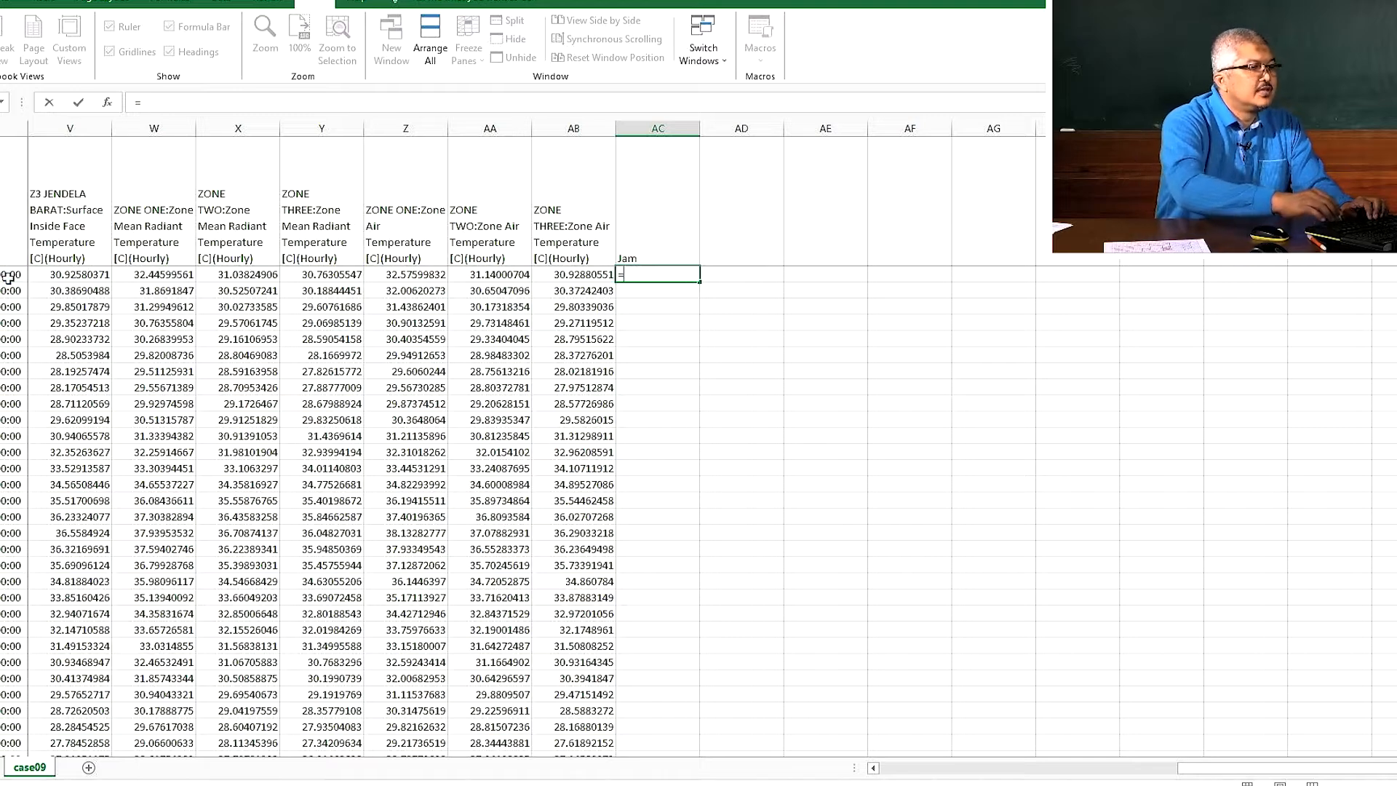
text(mid)
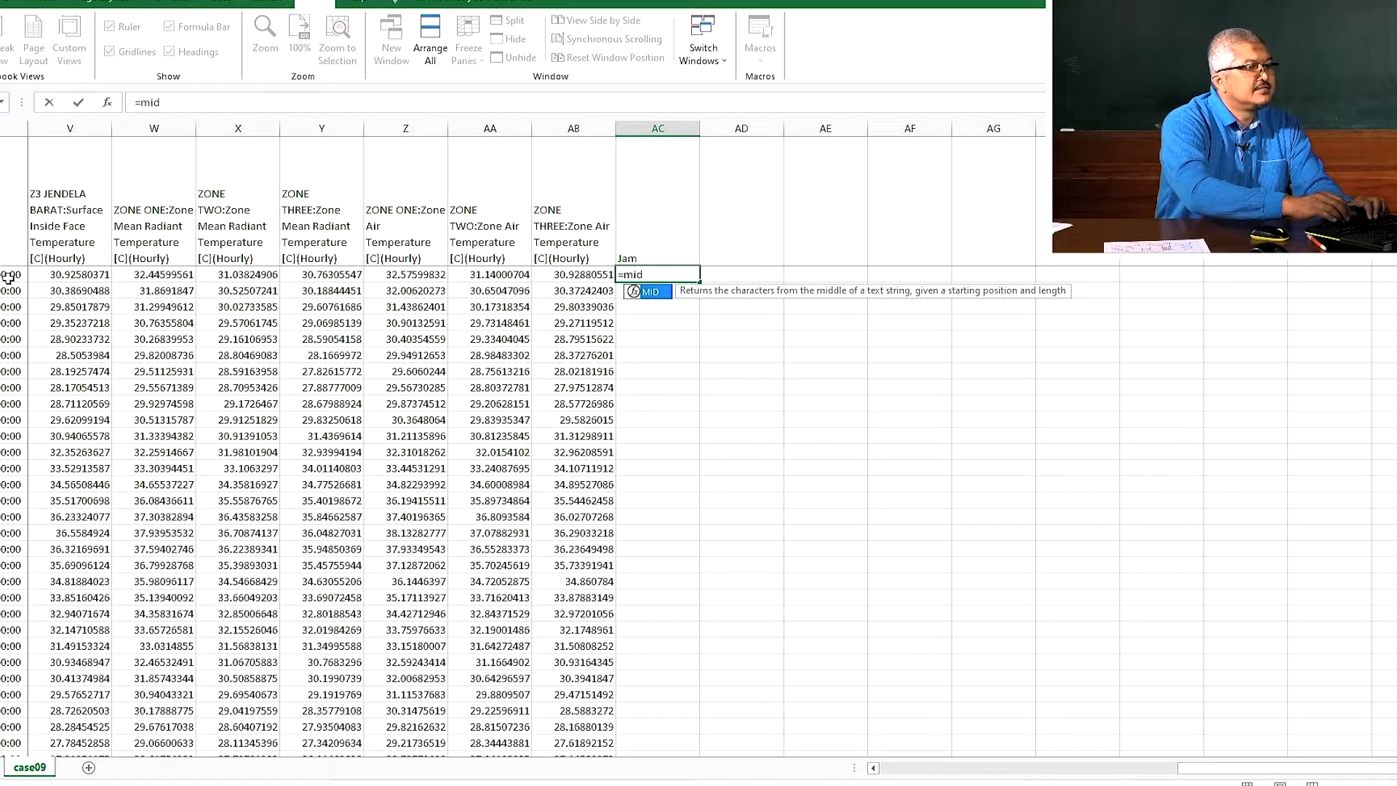
key(Return)
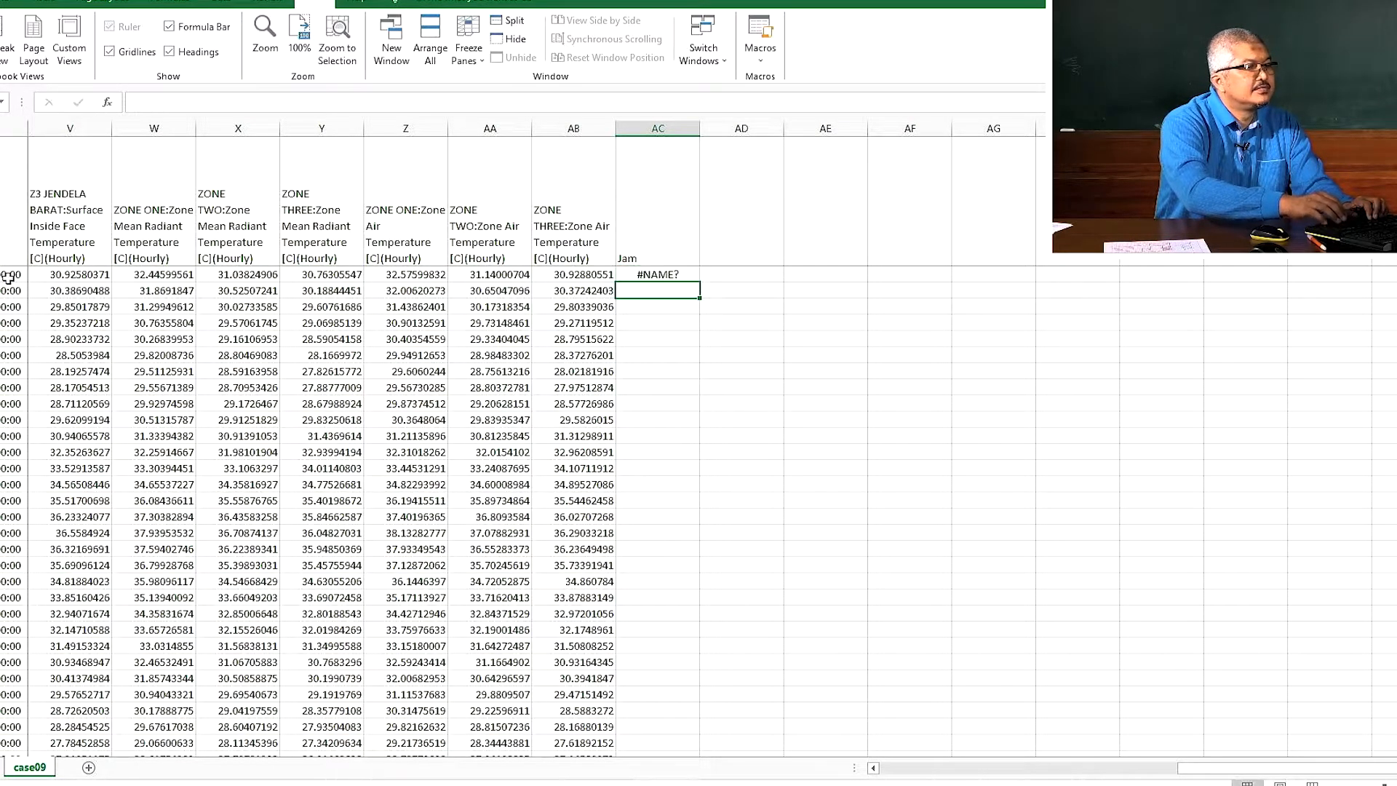
key(Up)
key(F2)
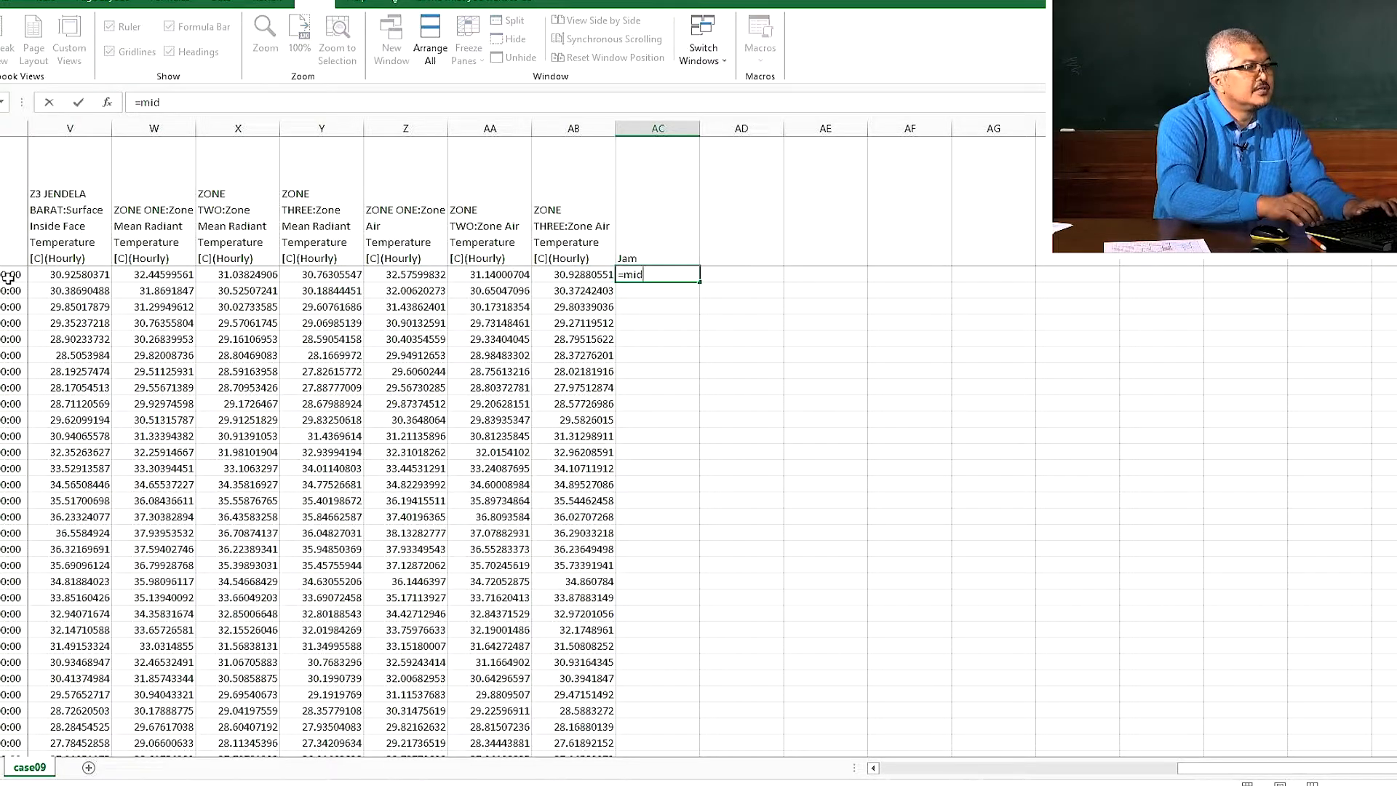
text(()
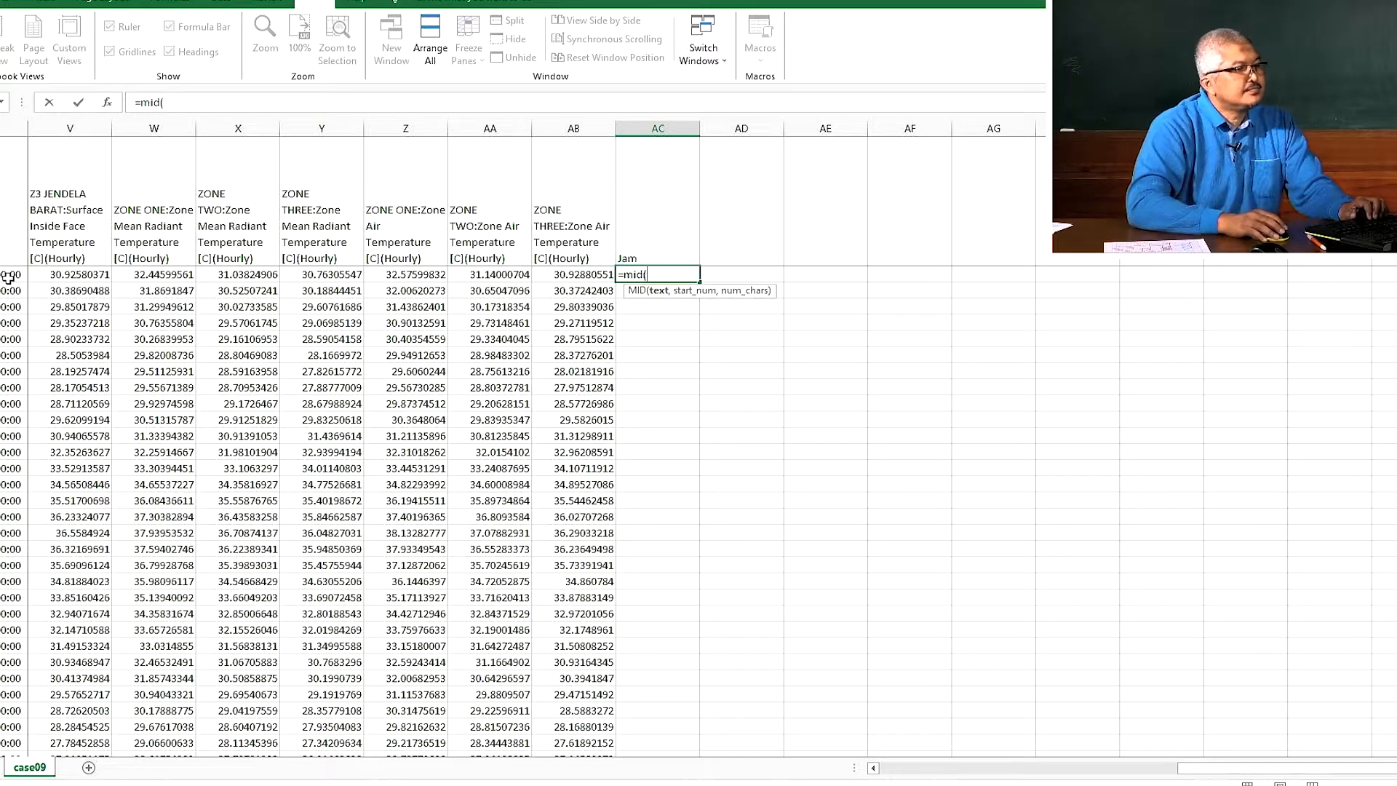
click(10, 275)
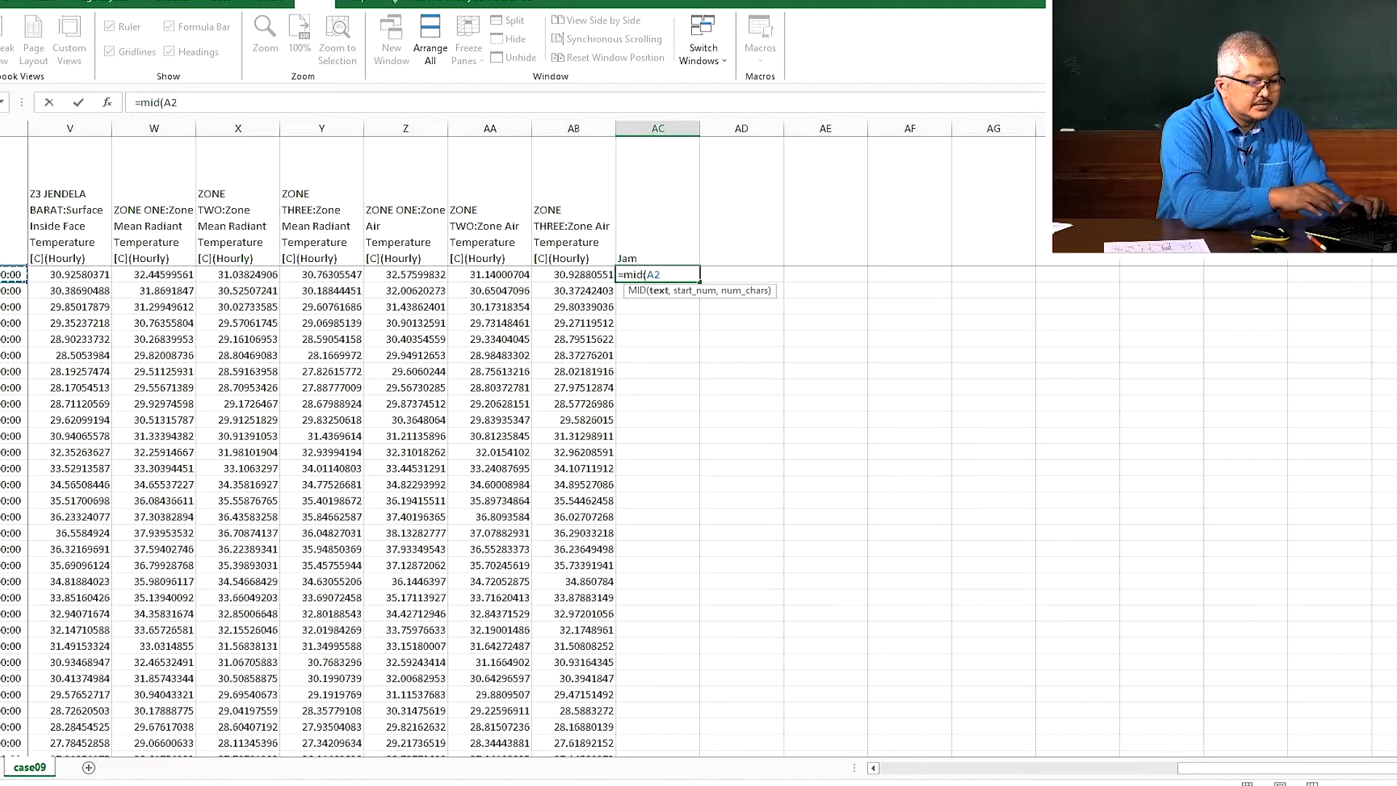
text(,)
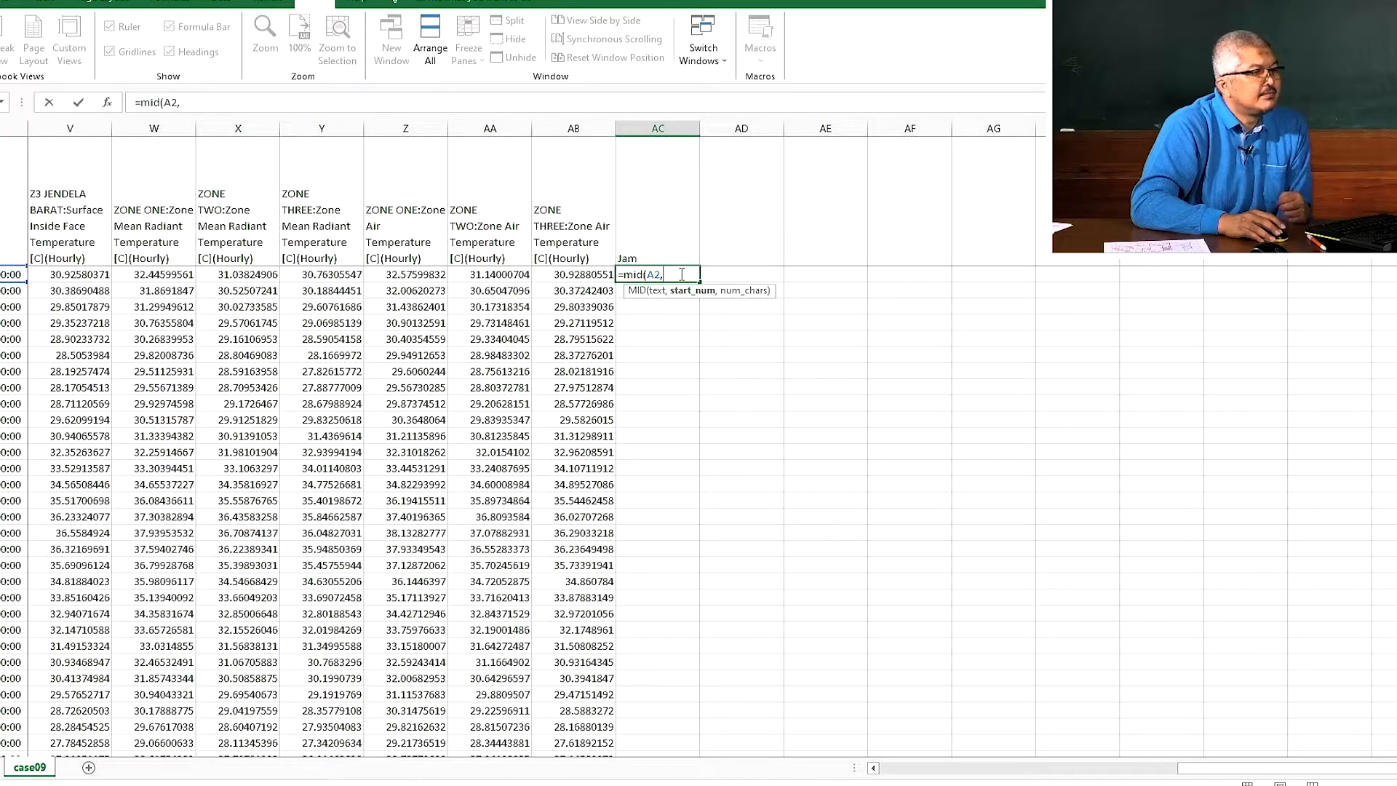
text(6,)
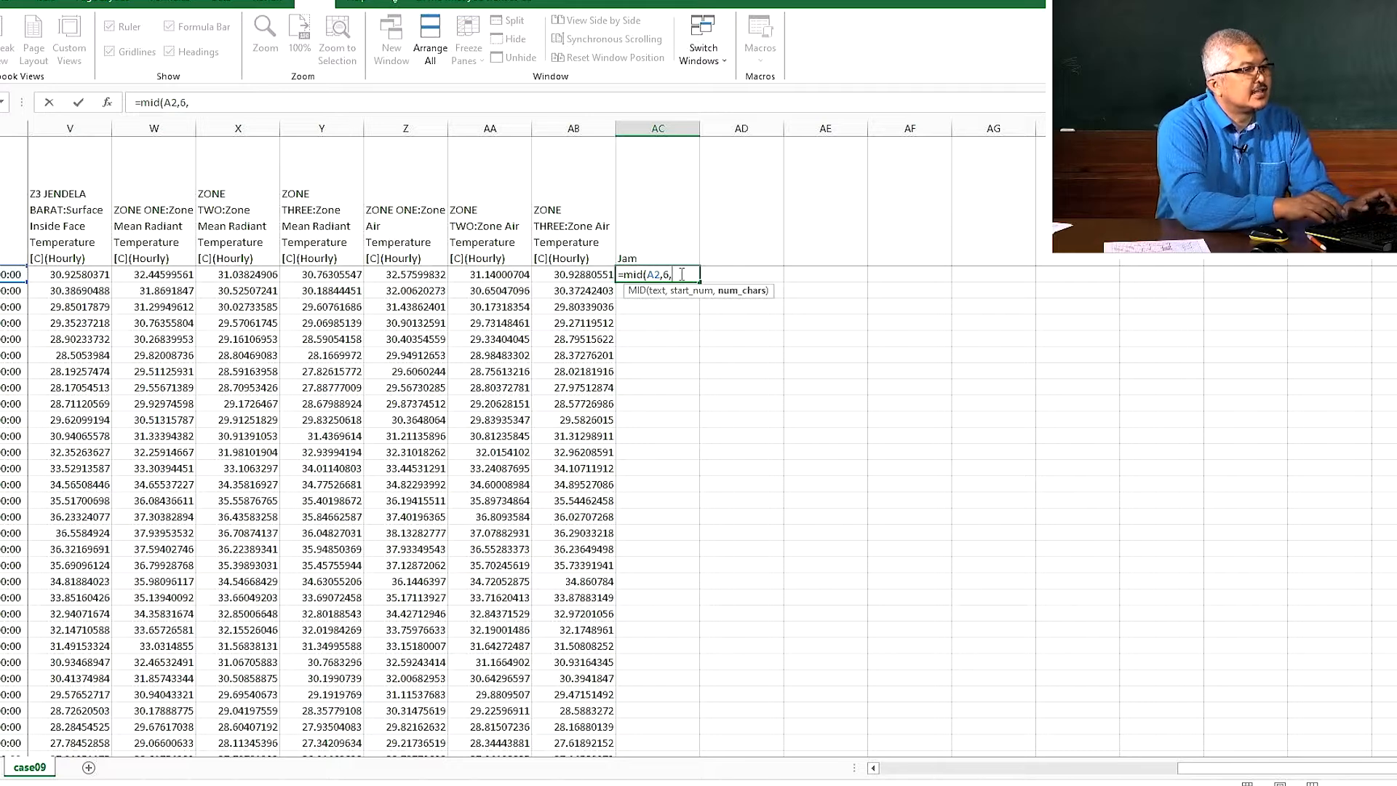
text(2))
key(Return)
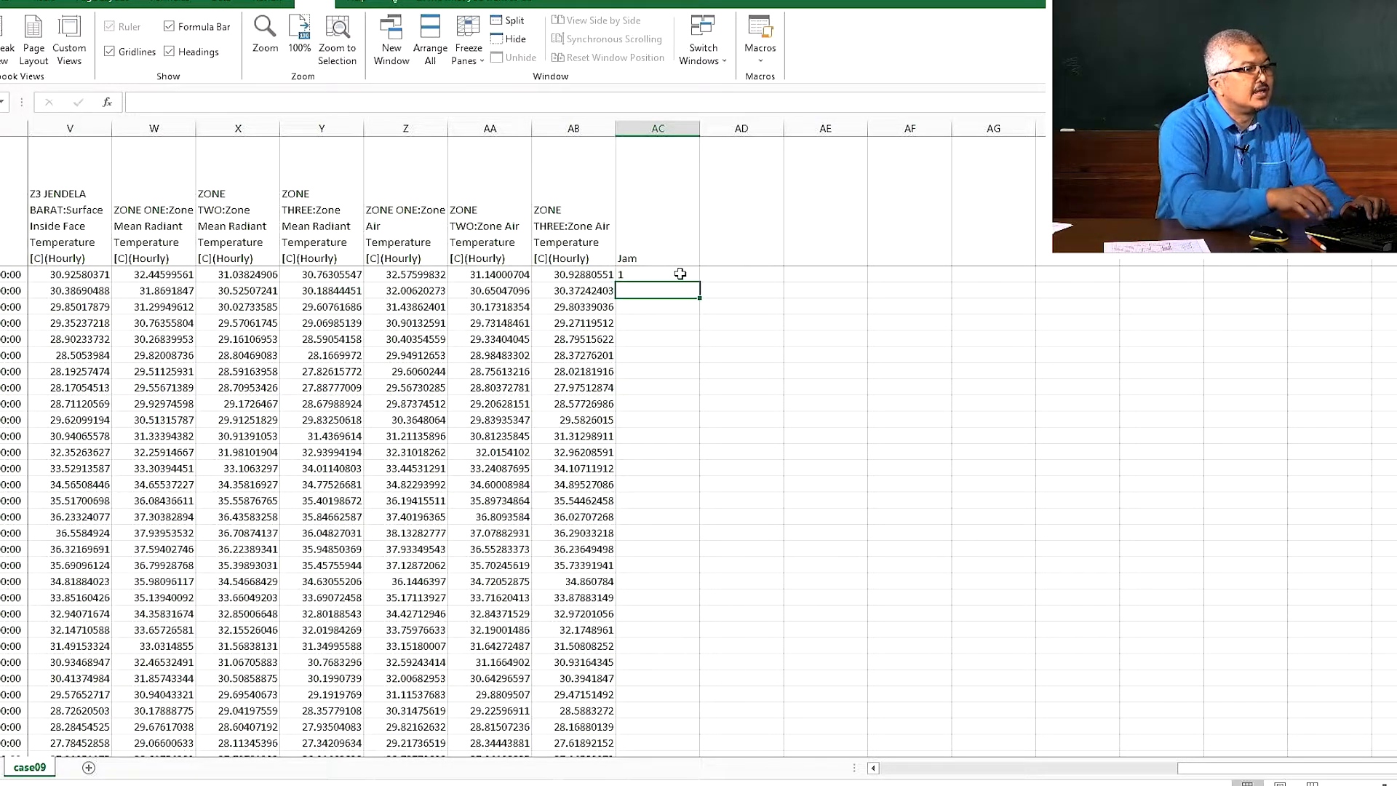
Change the start position in the AC2 MID formula to 5, making it =MID(A2,5,2)
click(680, 274)
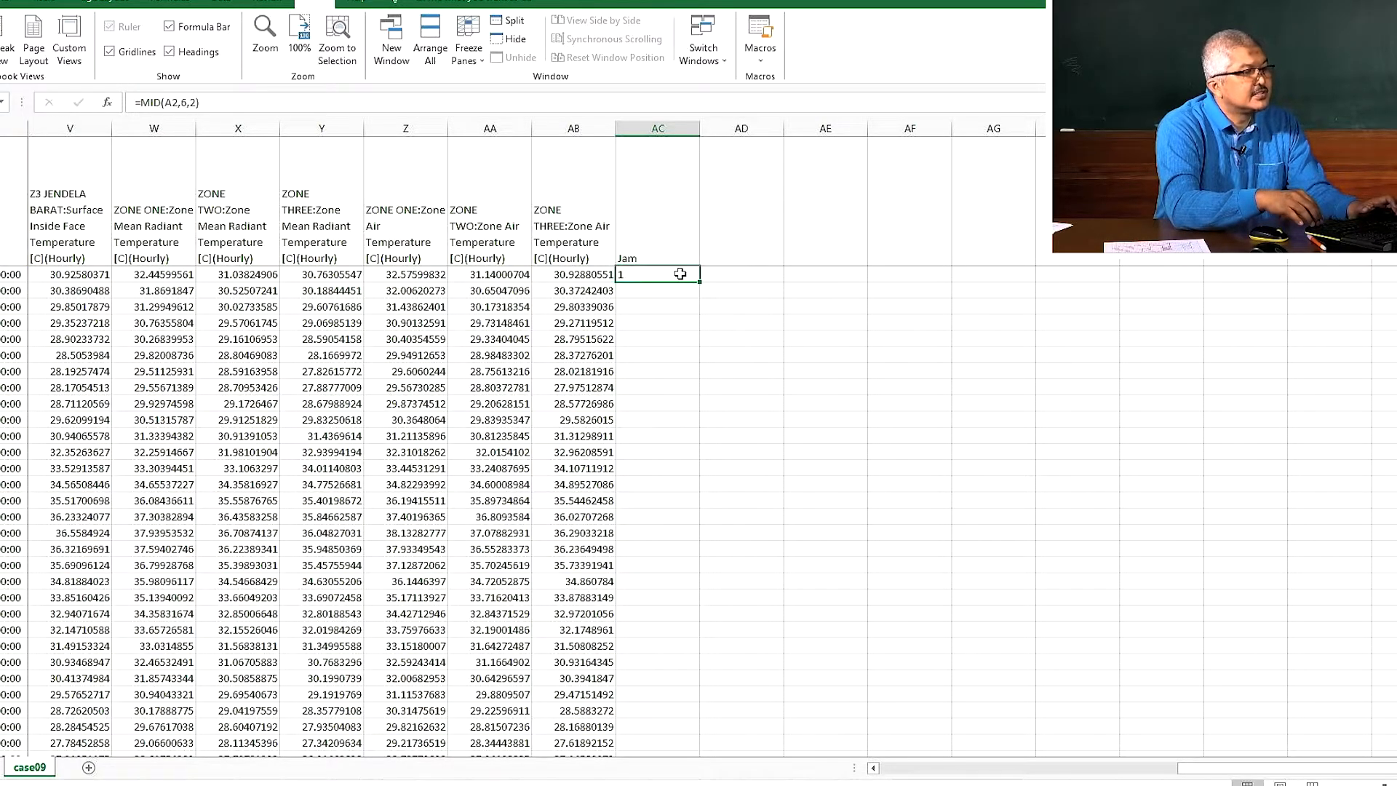
double_click(680, 273)
key(Left)
key(Left)
key(Left)
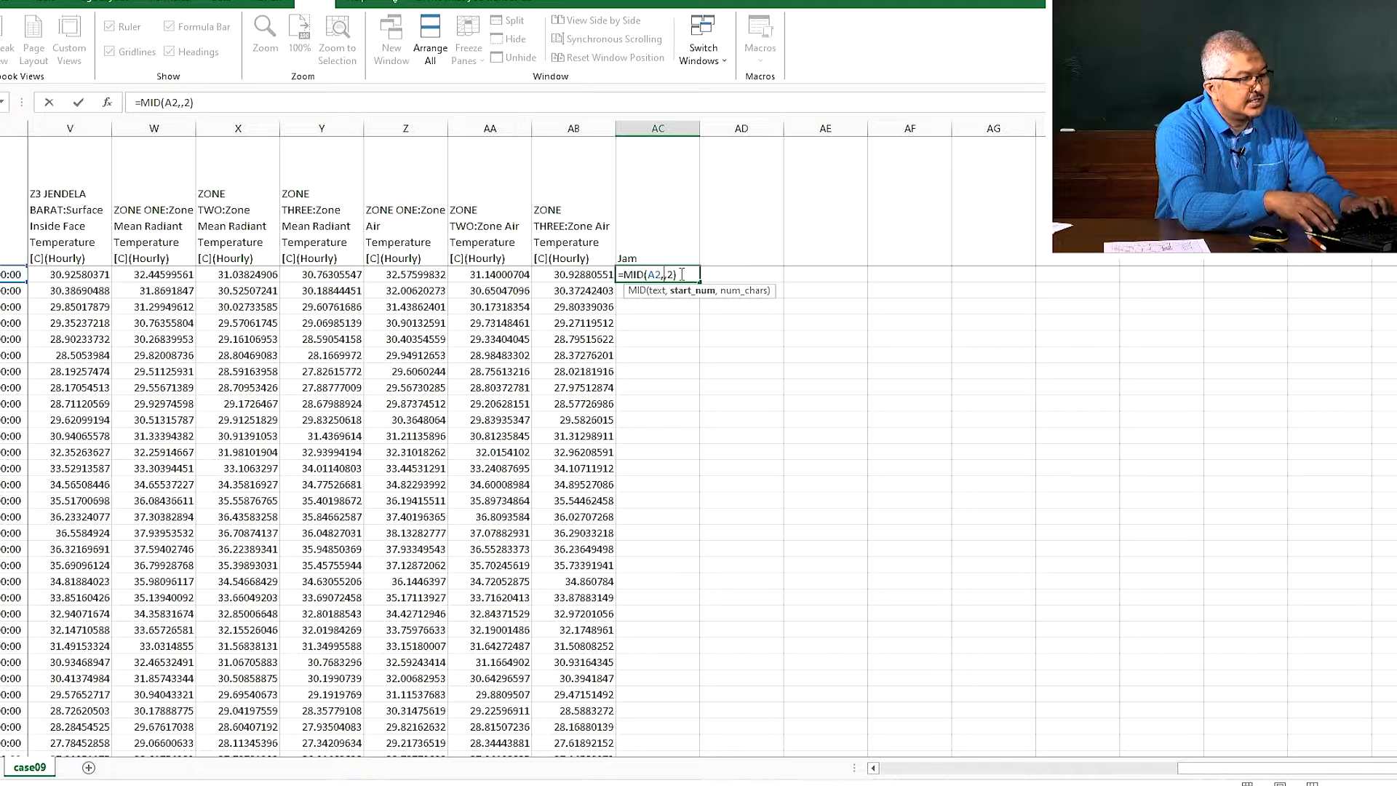
key(Return)
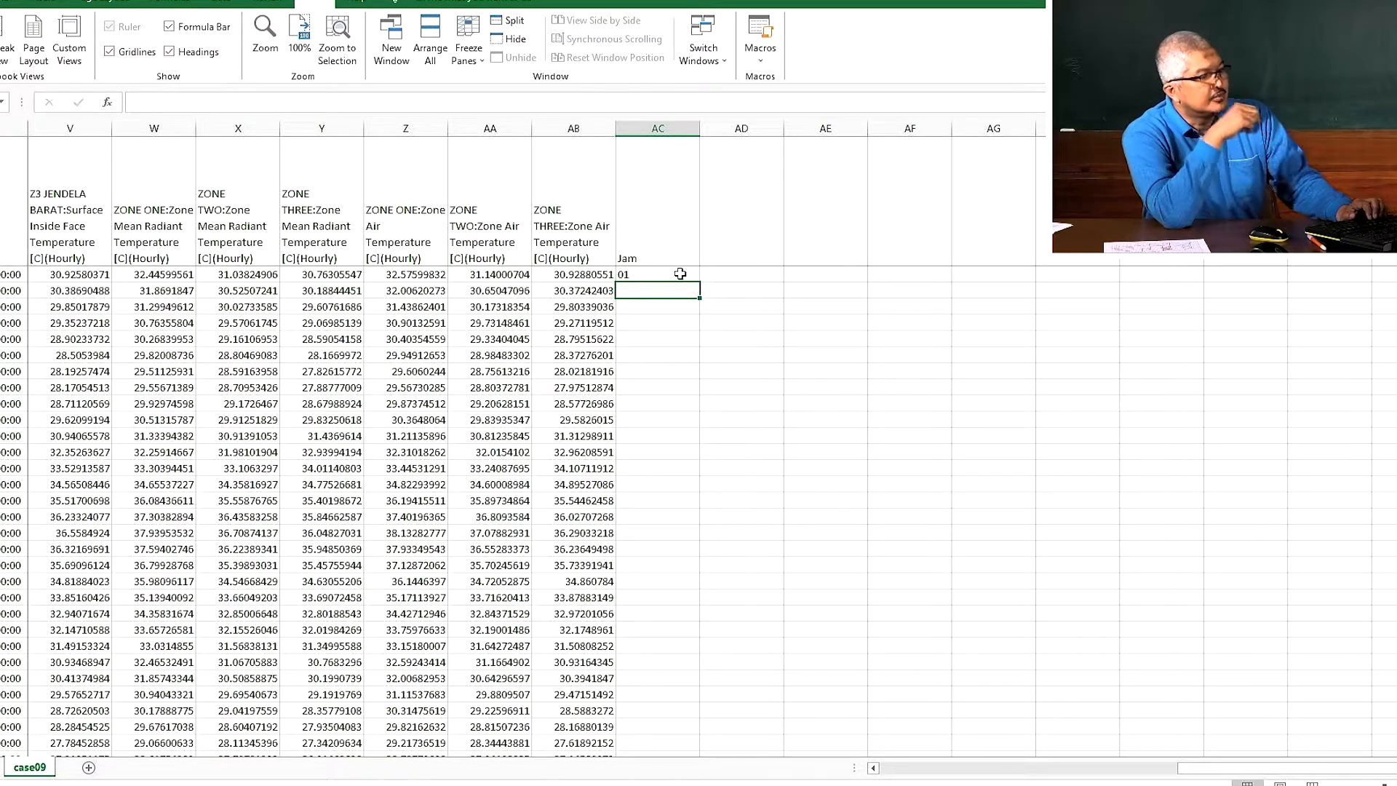
Copy the AC2 formula down the Jam column to the last row of the data
key(Up)
key(Left)
key(ctrl+Down)
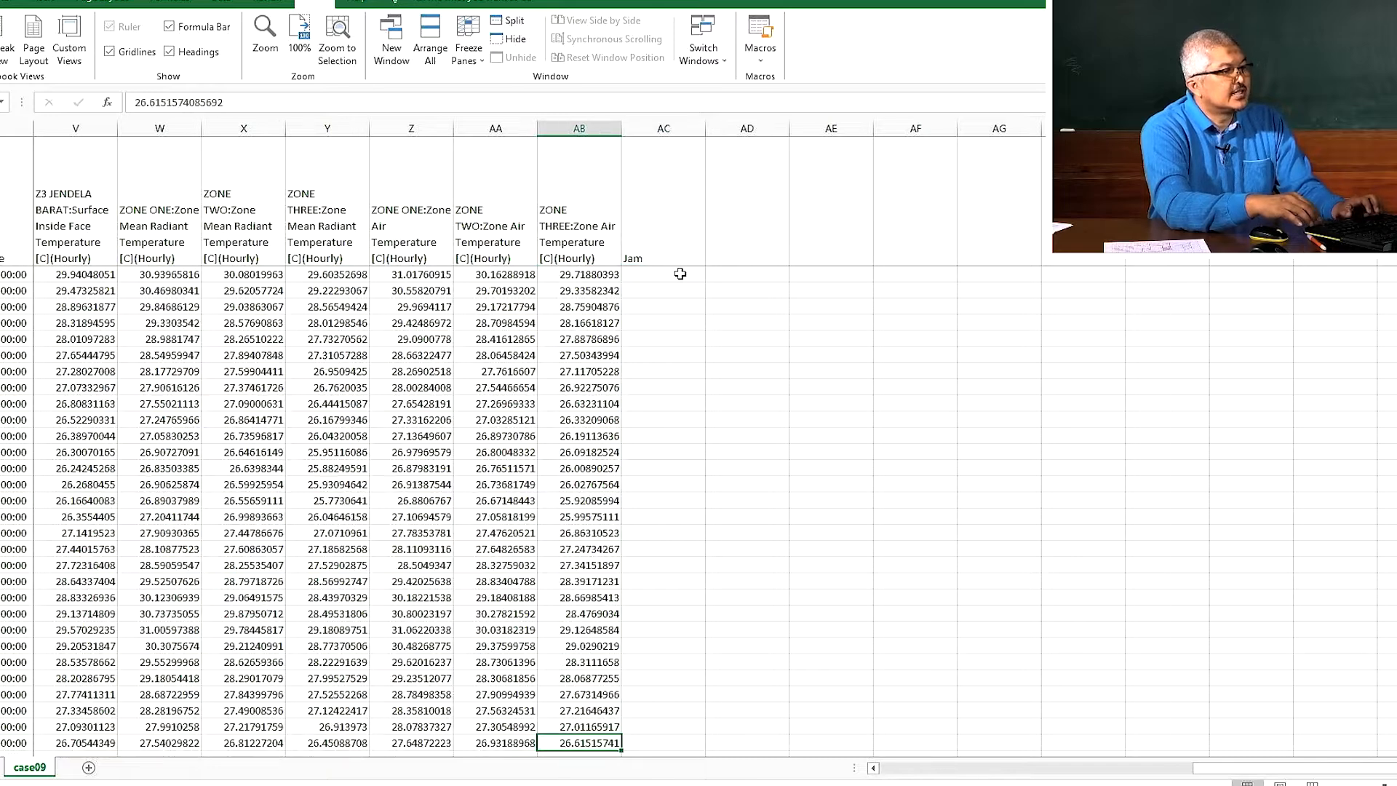
key(Right)
key(ctrl+Up)
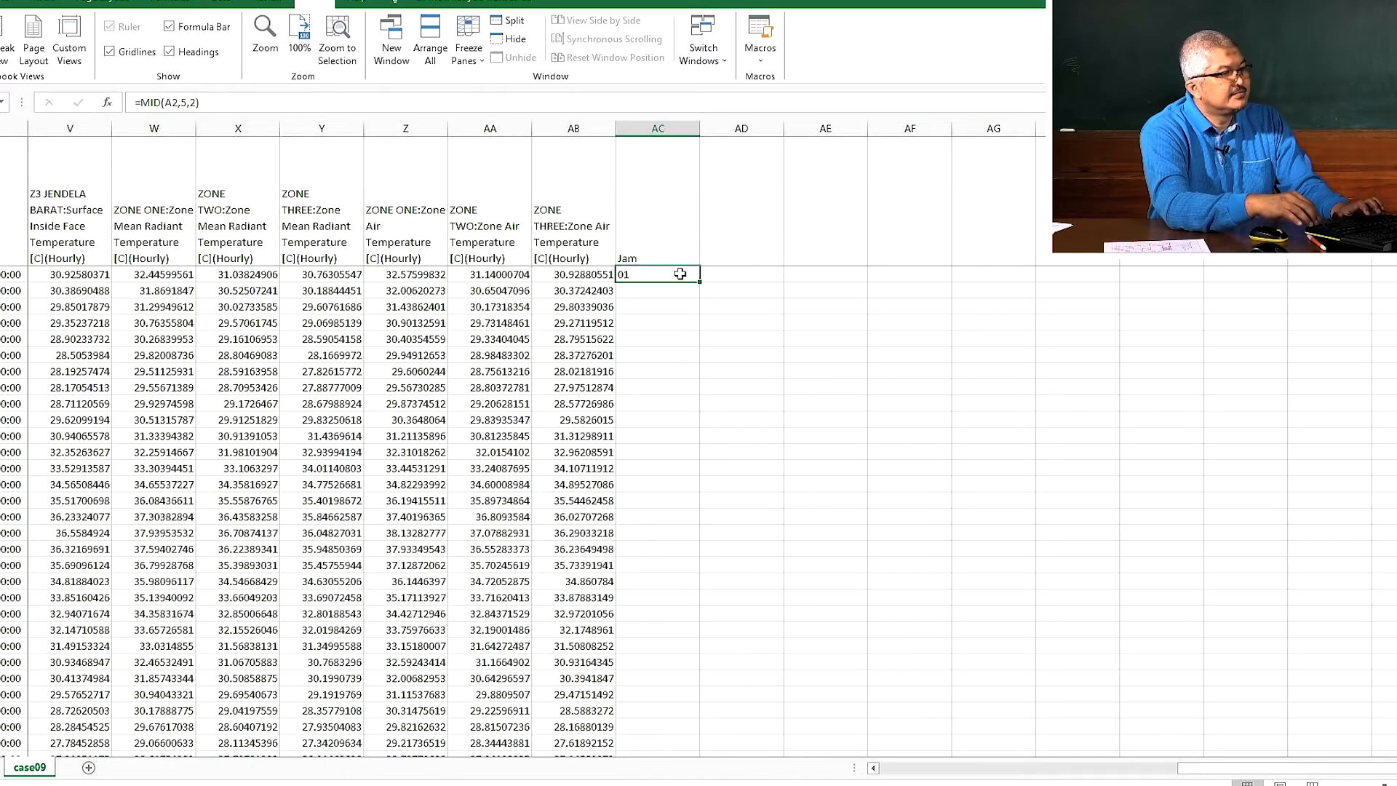
key(ctrl+c)
key(ctrl+shift+End)
key(ctrl+v)
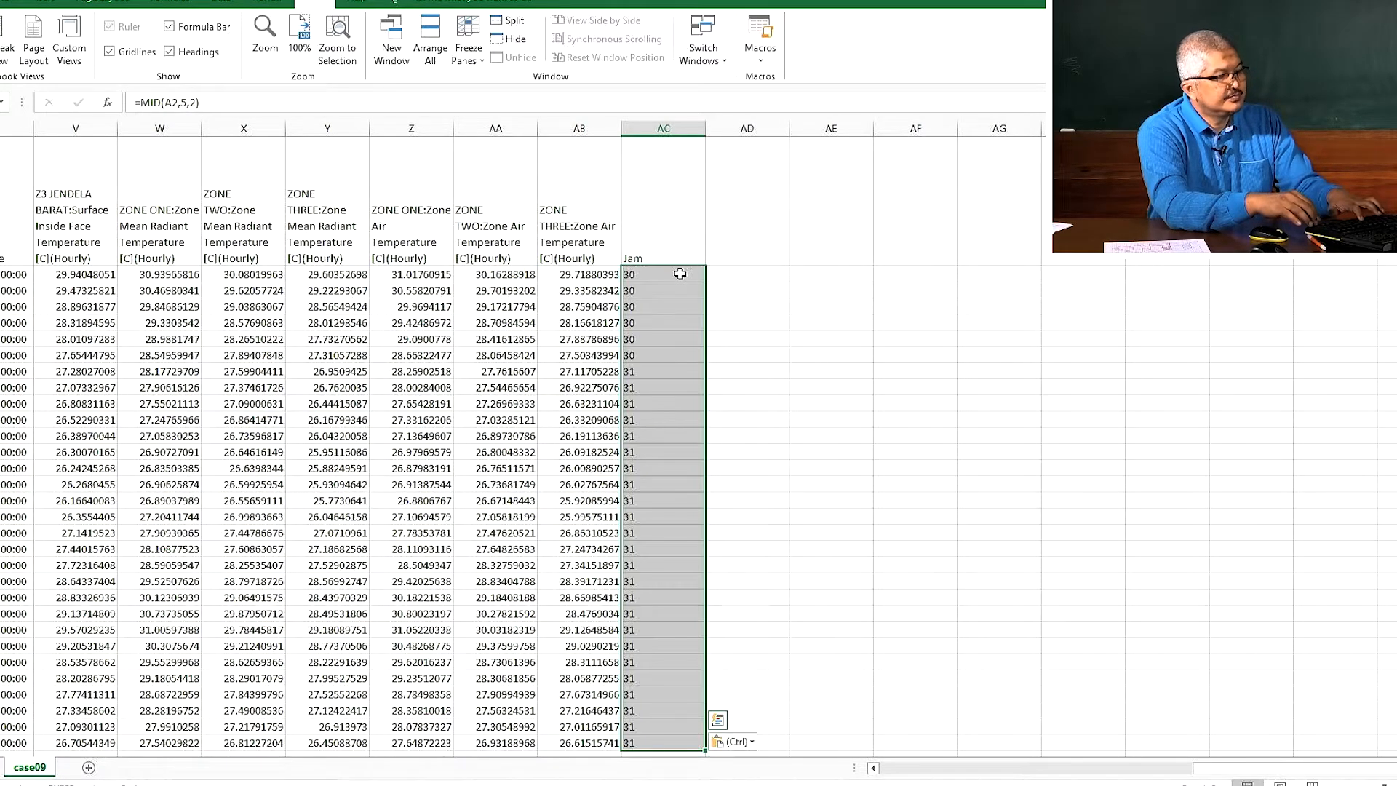
Examine the extracted values down the Jam column from the first data row to check whether they represent hours
key(ctrl+Up)
key(Down)
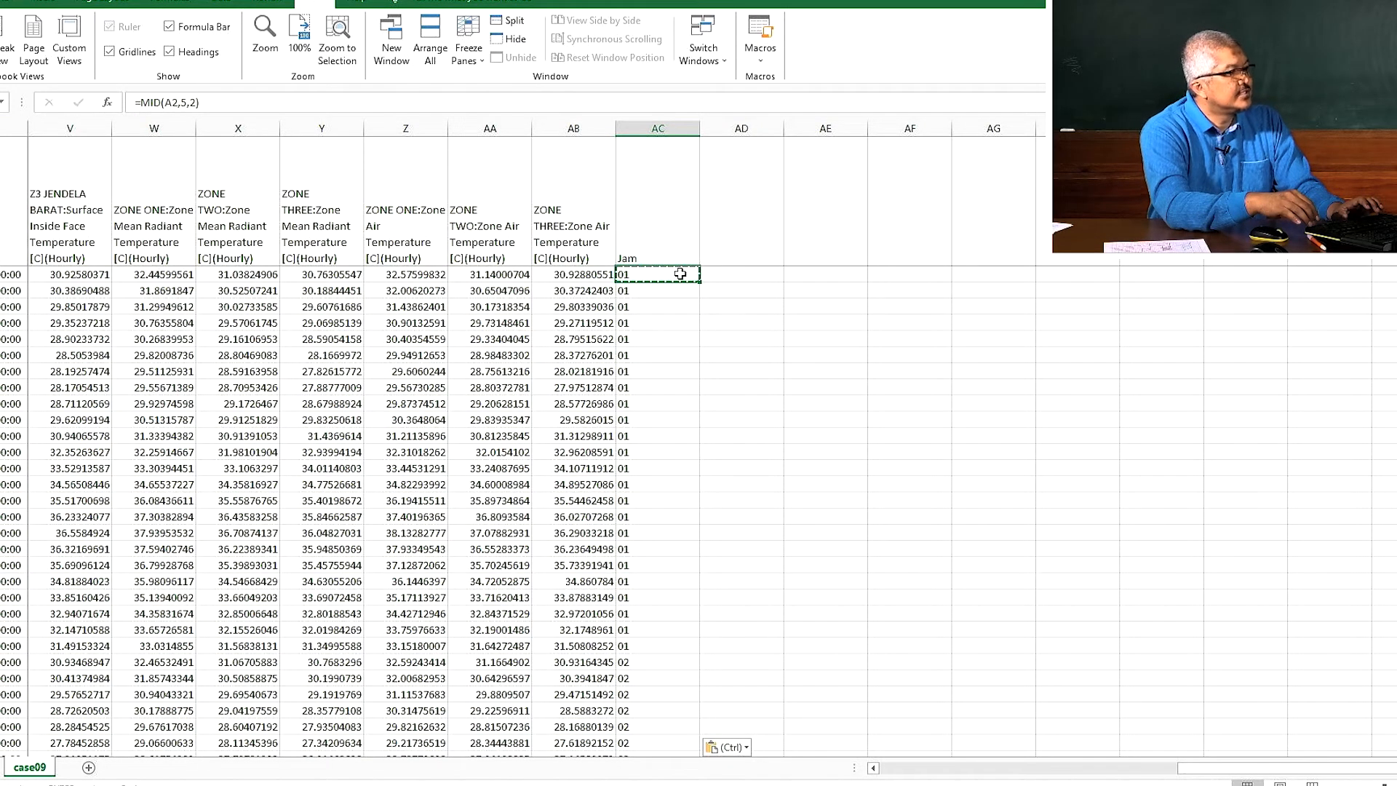
key(Down)
key(Down)
key(Down)
key(Down)
key(Down)
key(Down)
key(Down)
key(Down)
key(Down)
key(Down)
key(Down)
key(Down)
key(Down)
key(Down)
key(Down)
key(Down)
key(Down)
key(Down)
key(Down)
key(Down)
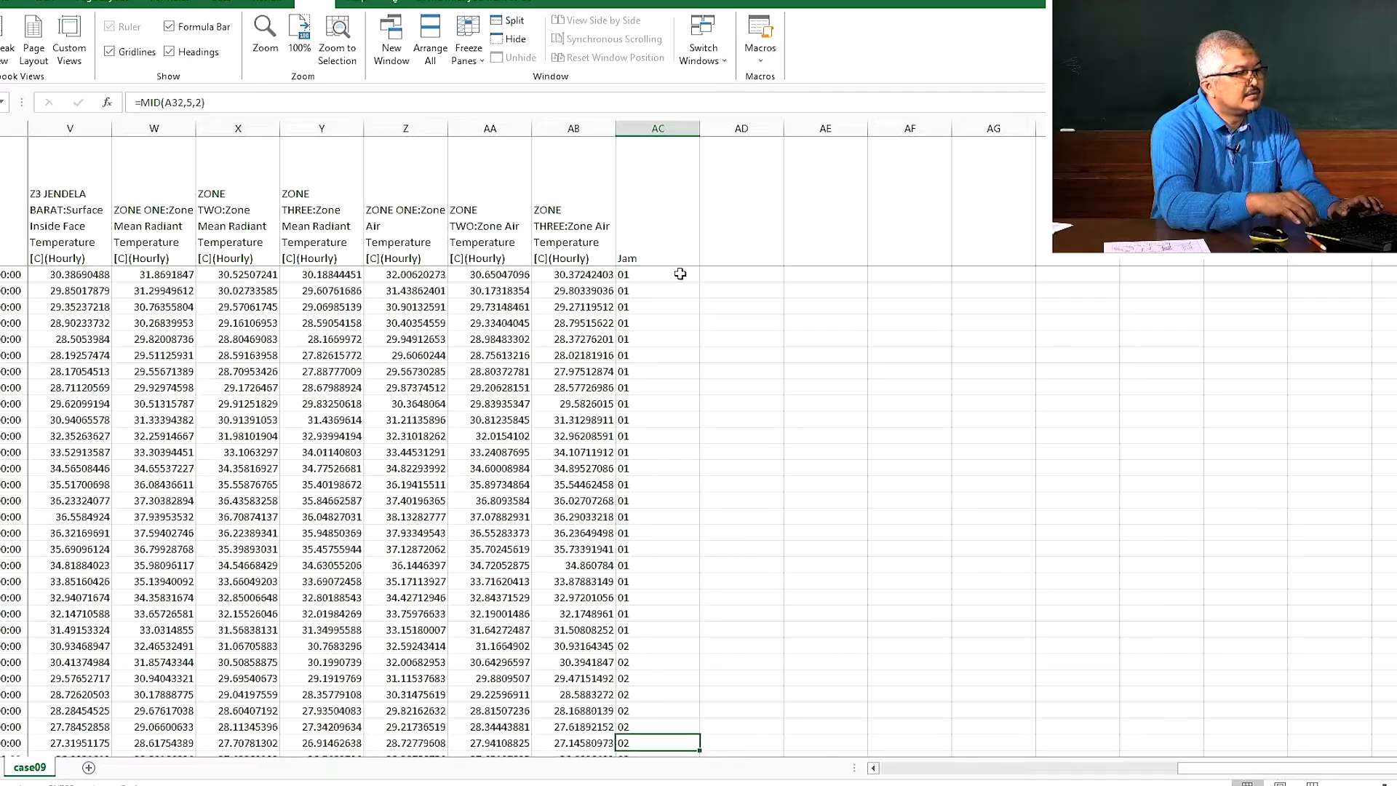
key(Down)
key(Down)
key(Down)
key(Down)
key(Down)
key(Down)
key(Down)
key(Down)
key(Down)
key(Down)
key(Down)
key(Down)
key(Down)
key(Down)
key(Down)
key(Down)
key(Down)
key(Down)
key(Down)
key(Down)
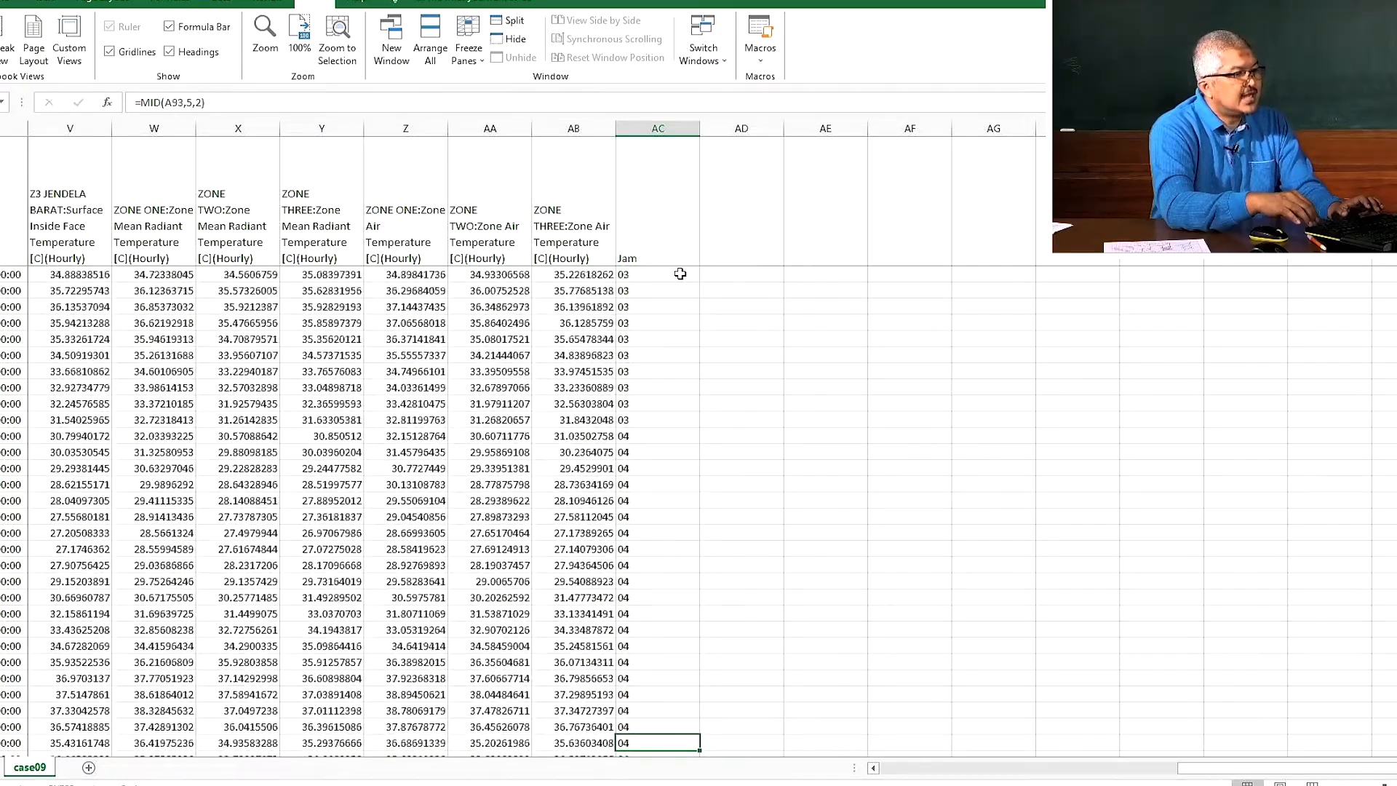
Continue checking the Jam values further down the column to see whether they change per hour or per day
key(Down)
key(Down)
key(Down)
key(Down)
key(Down)
key(Down)
key(Down)
key(Down)
key(Down)
key(Down)
key(Down)
key(Down)
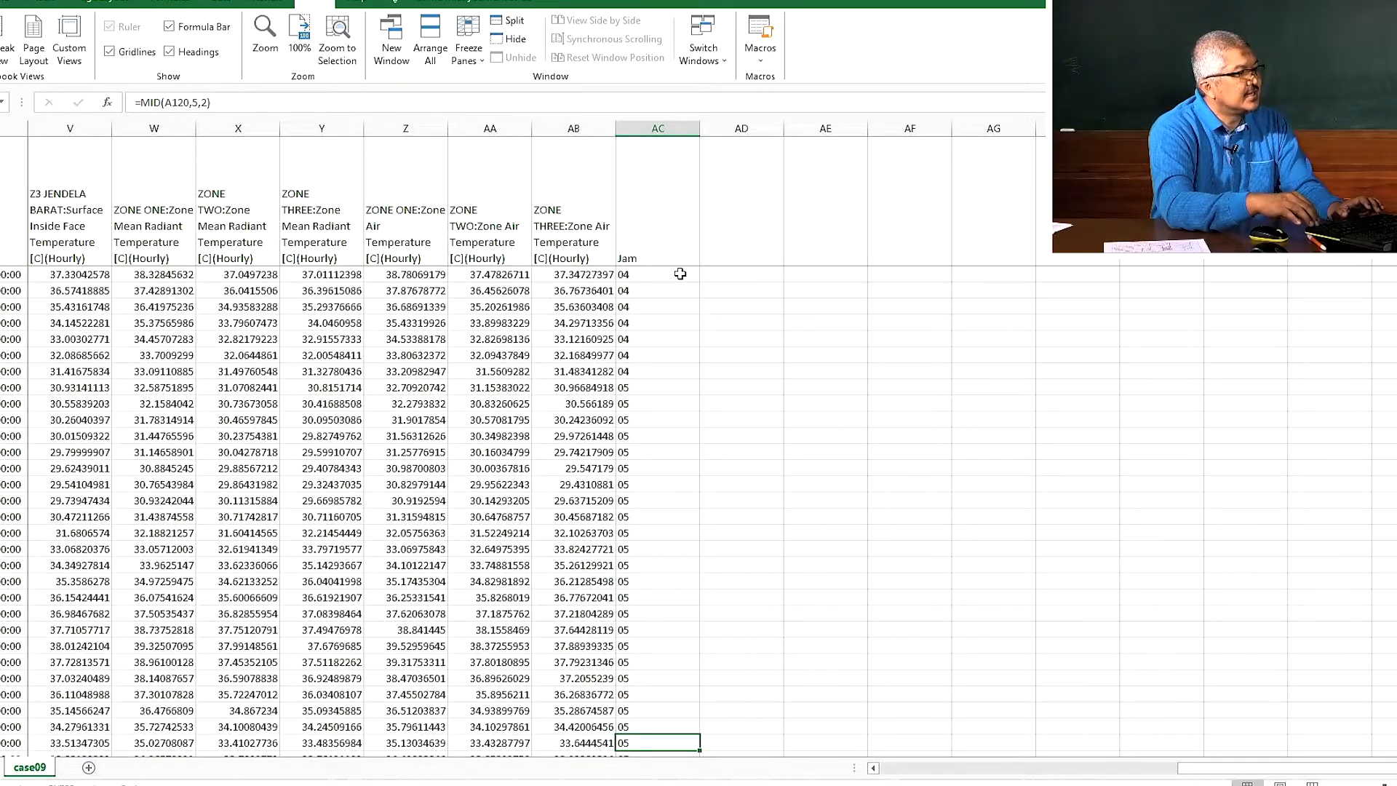
key(Down)
key(Down)
key(Down)
key(Down)
key(Down)
key(Down)
key(Down)
key(Down)
key(Down)
key(Down)
key(Down)
key(Down)
key(Down)
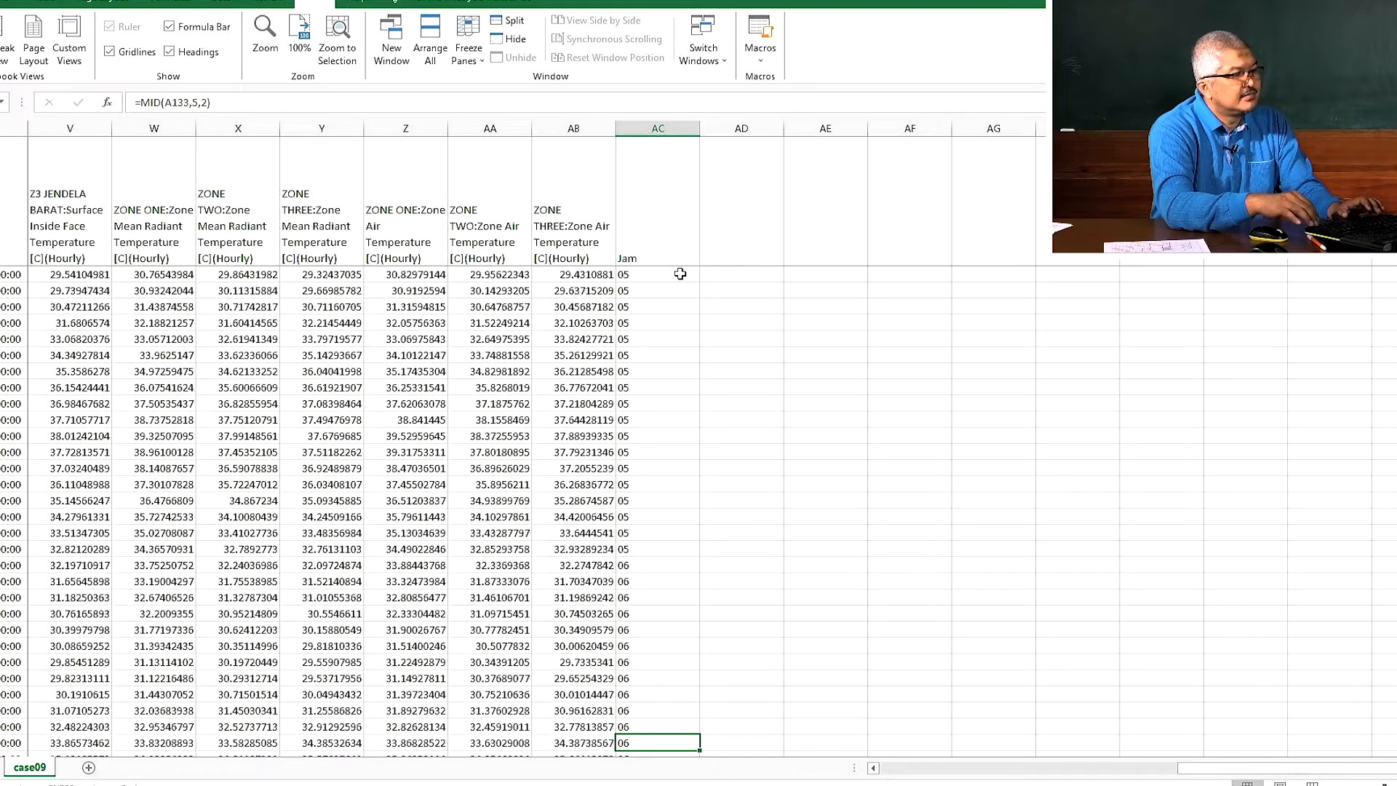
Change the start position in the AC2 MID formula to 7, making it =MID(A2,7,2)
key(ctrl+Up)
key(Down)
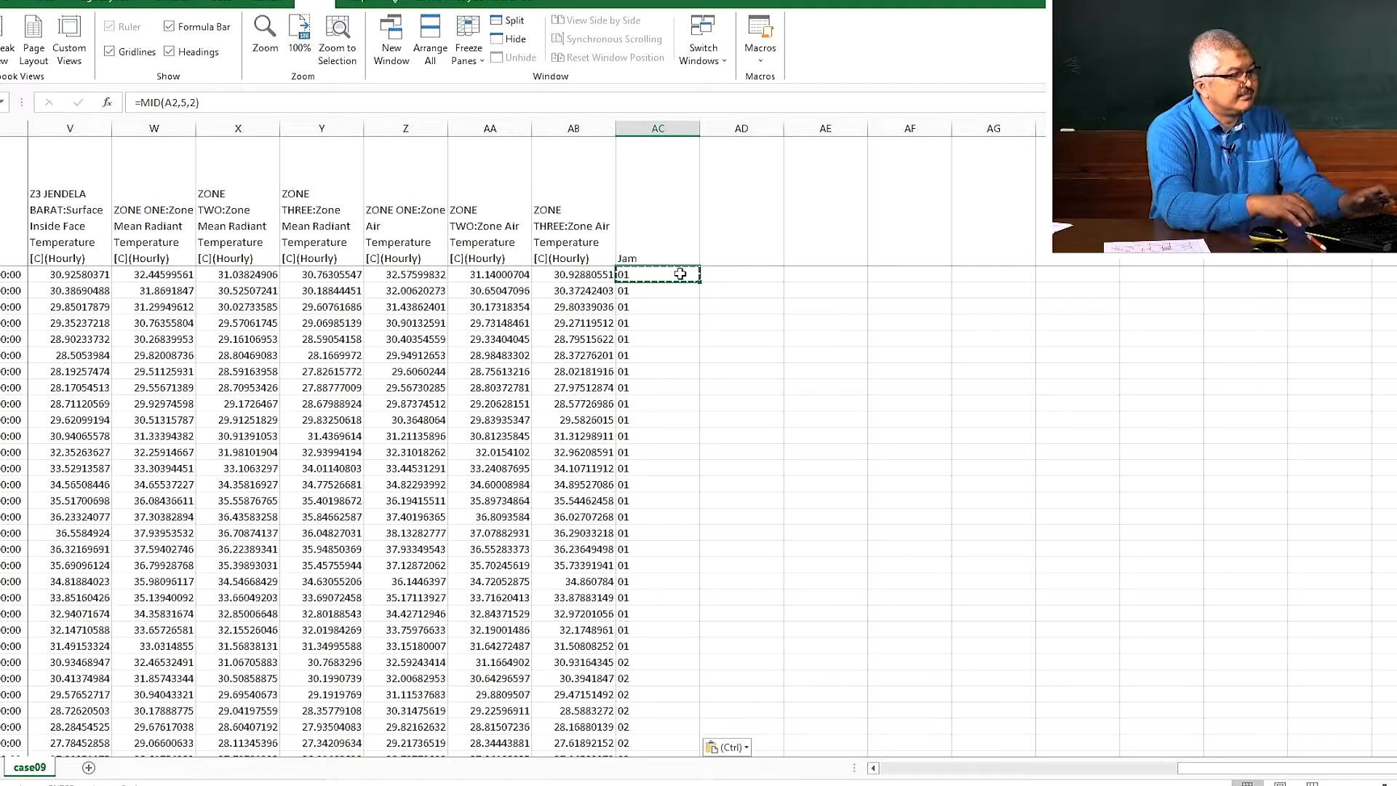
key(F2)
key(Left)
key(Left)
key(Left)
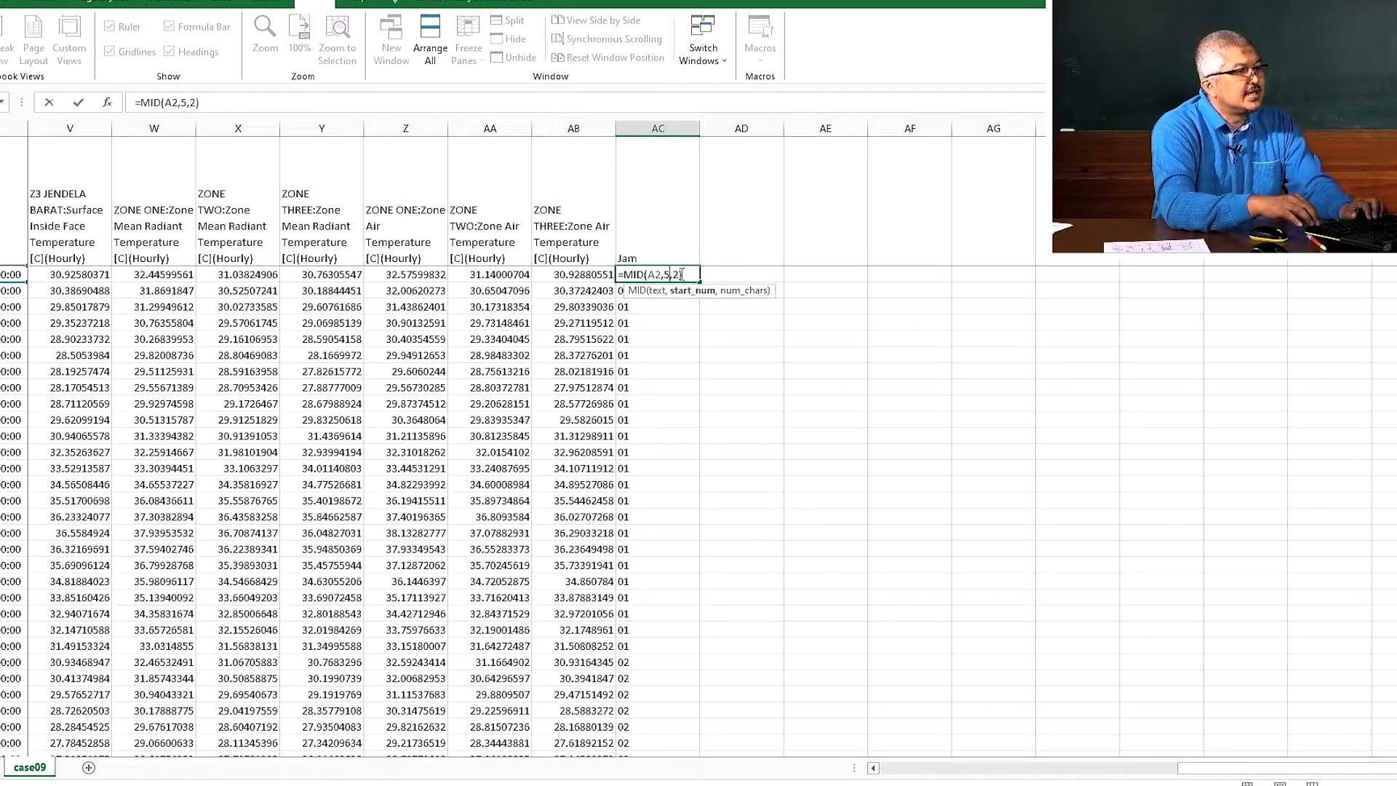
key(Return)
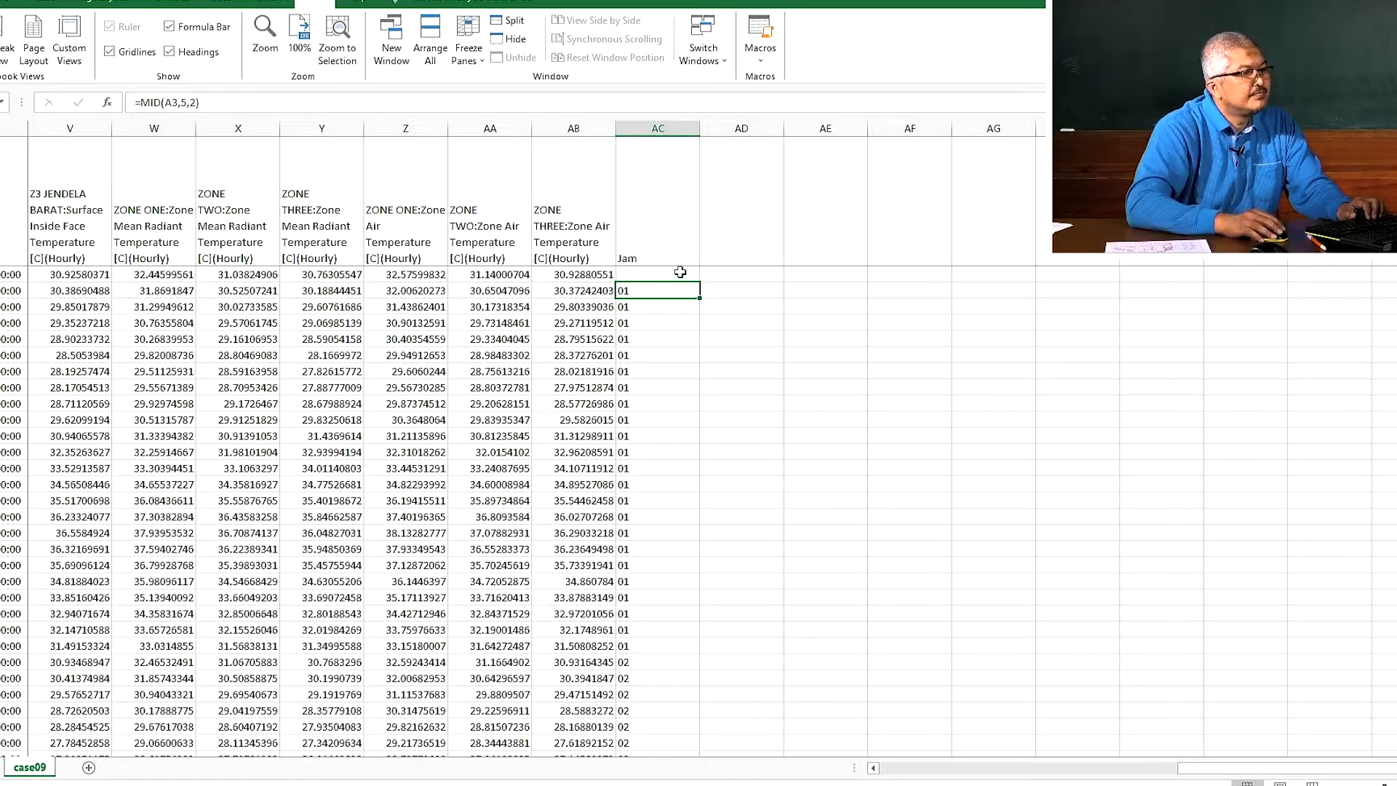
Change the start position in the AC2 MID formula to 8, making it =MID(A2,8,2)
click(655, 271)
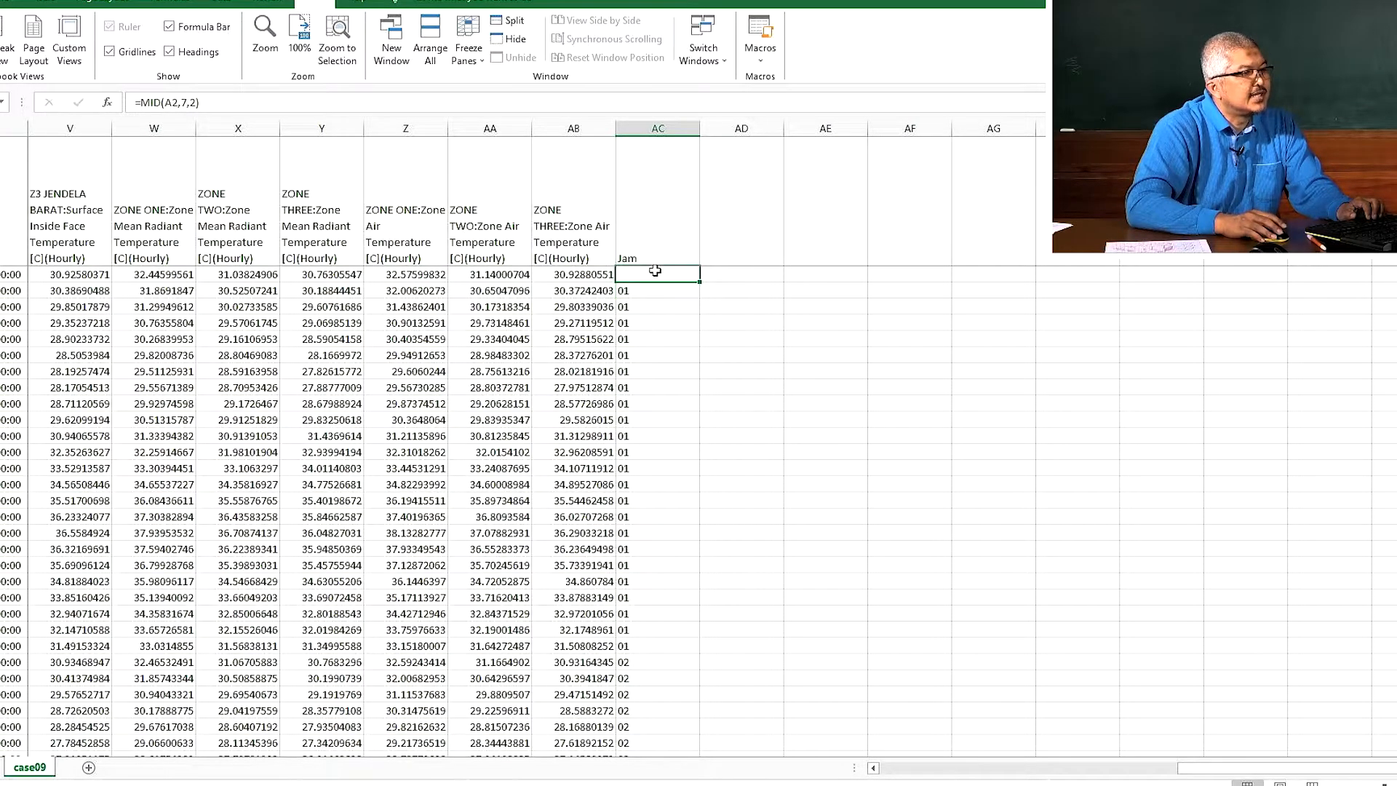
click(188, 103)
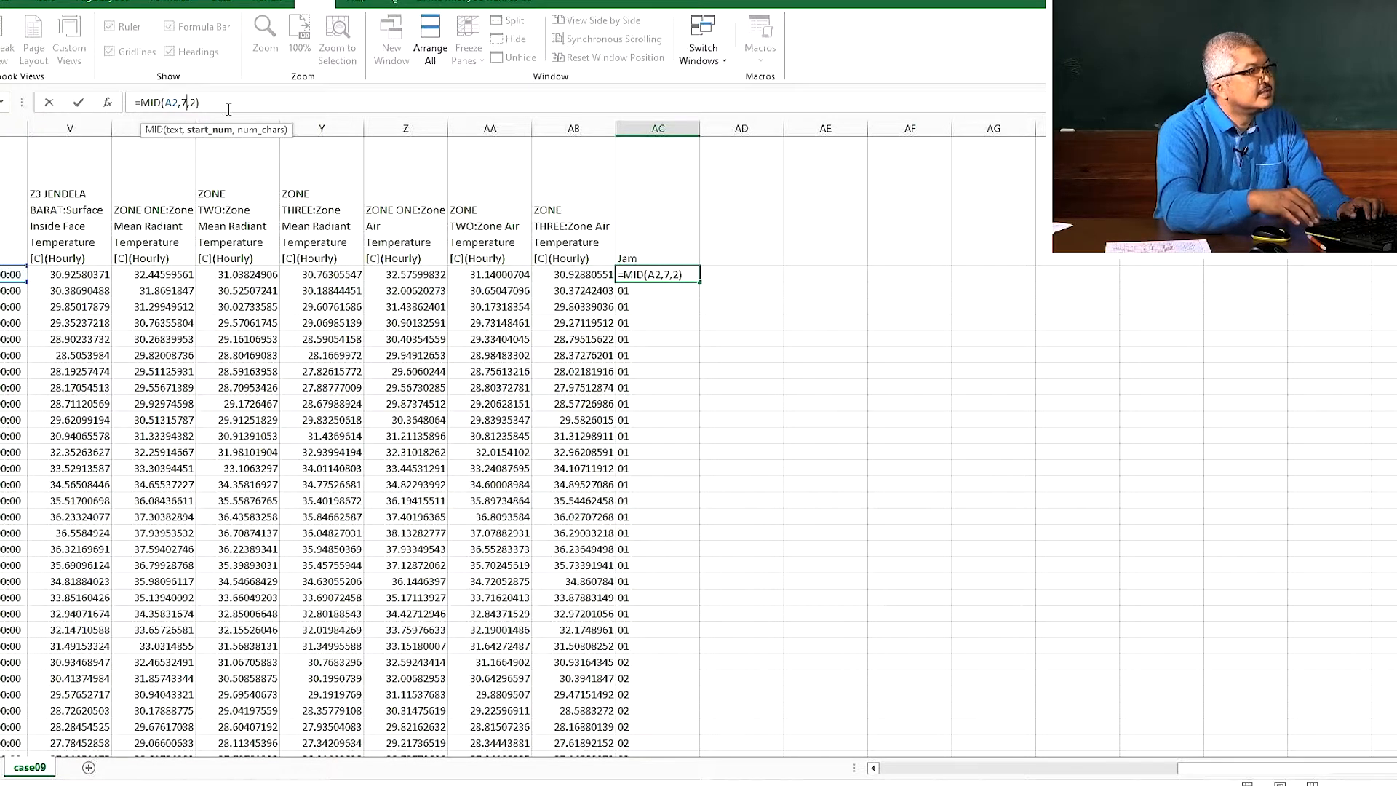
key(BackSpace)
text(5)
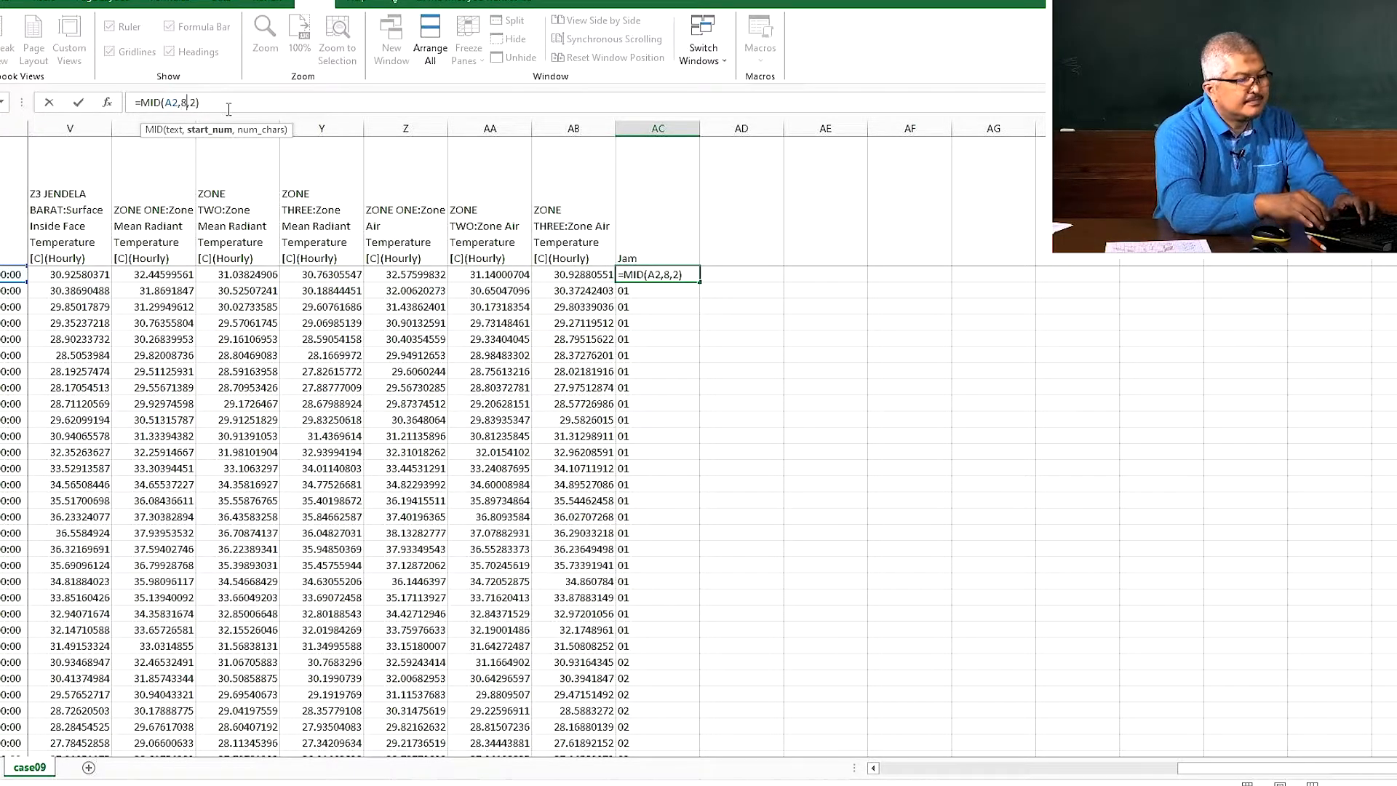
key(Return)
Change the start position in the AC2 MID formula to 9, making it =MID(A2,9,2)
key(Up)
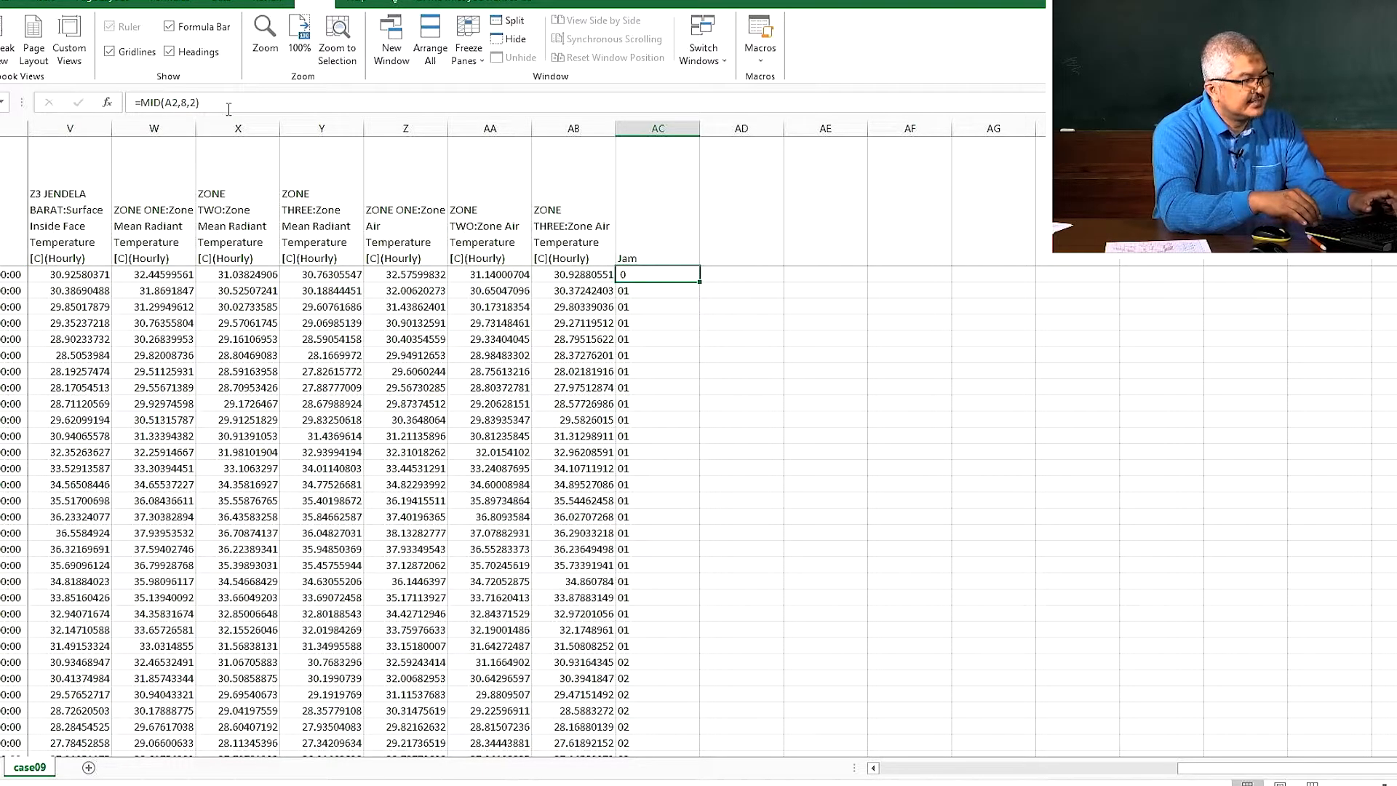
key(F2)
key(Left)
key(Left)
key(Left)
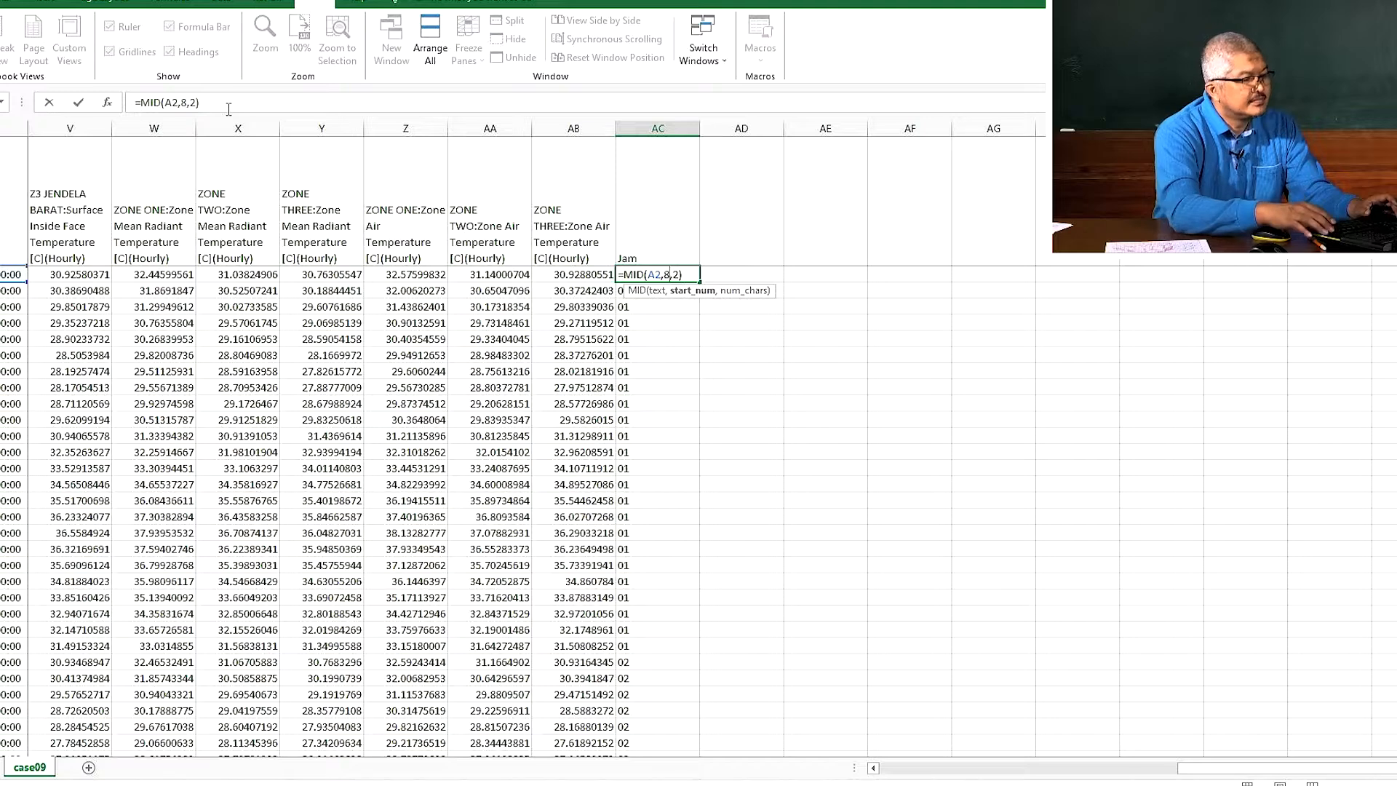
key(BackSpace)
text(5)
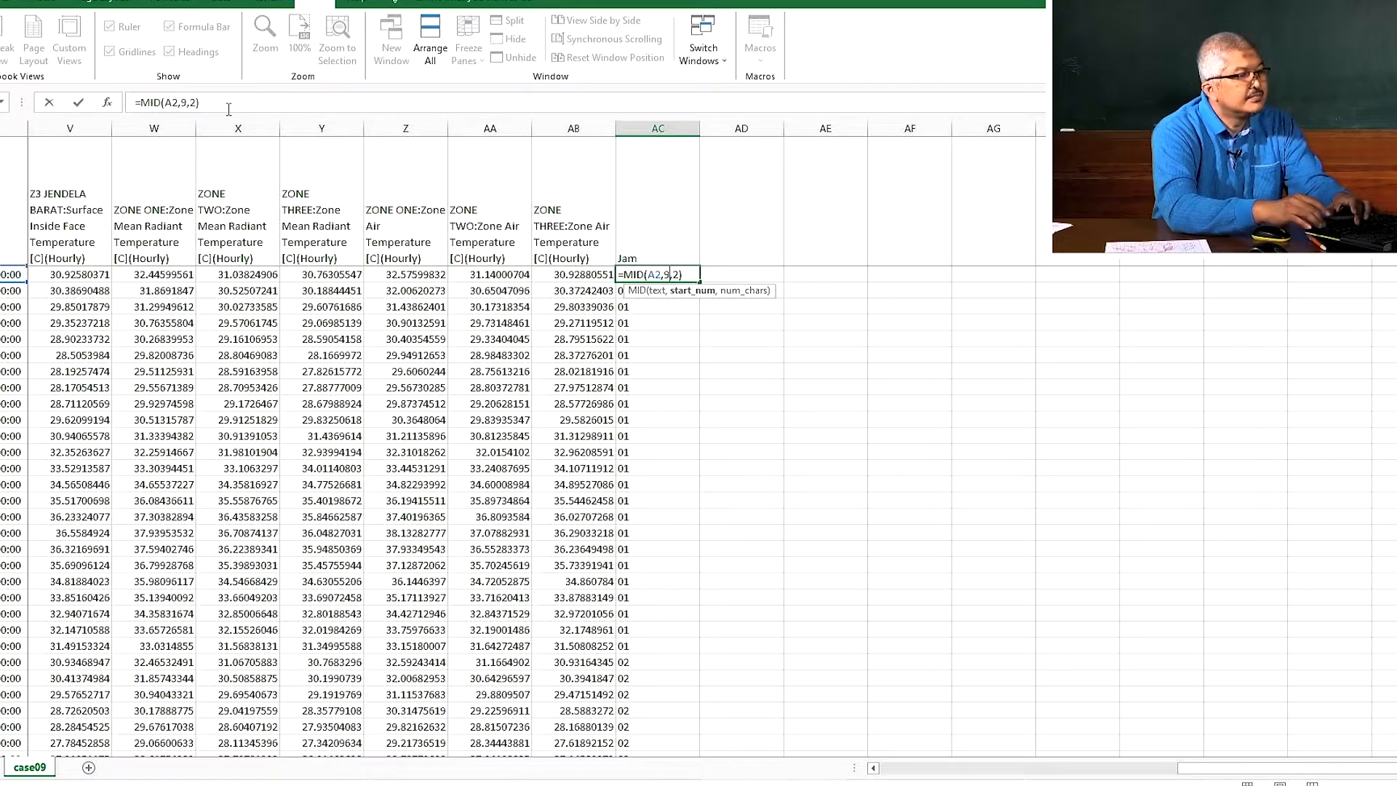
key(Return)
Copy the =MID(A2,9,2) formula from AC2 down the Jam column to the last data row
key(Up)
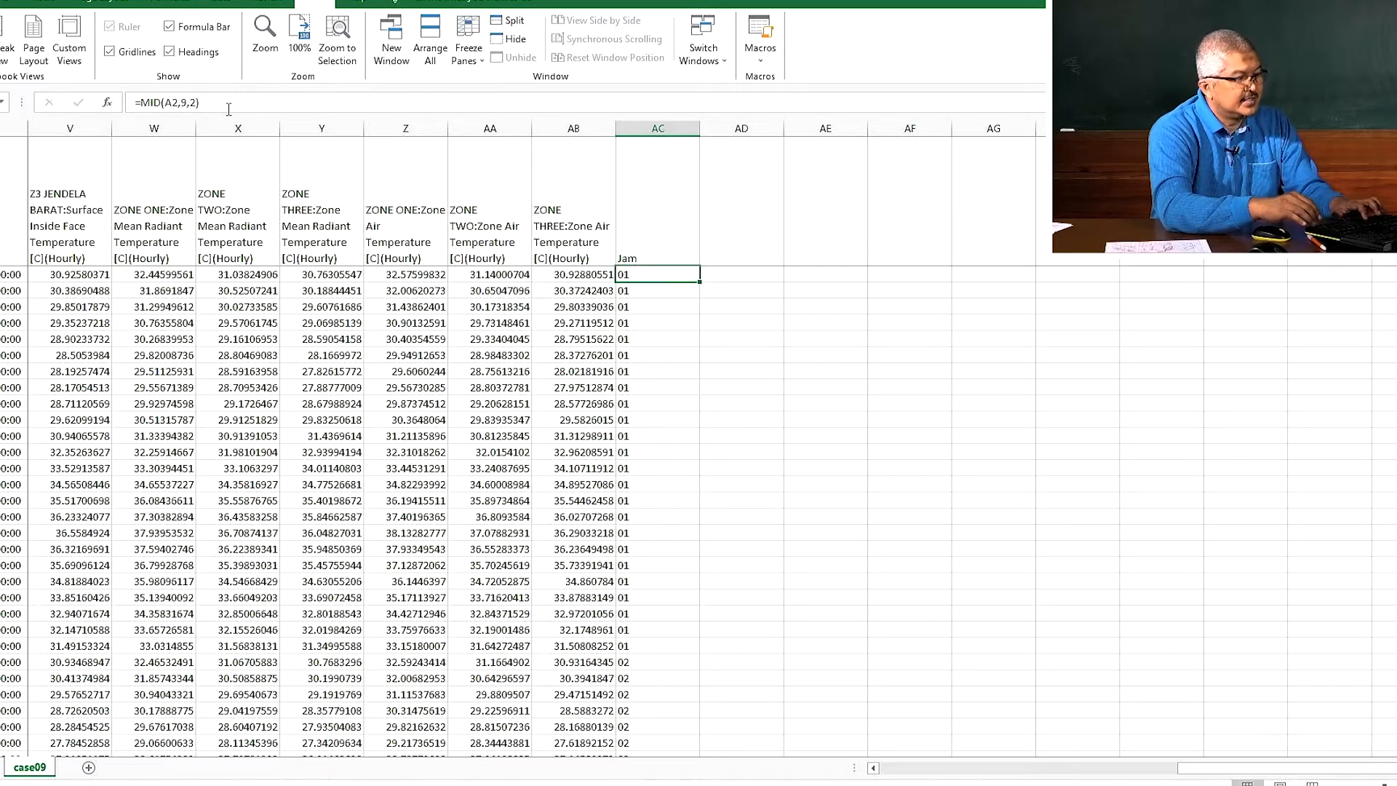
key(ctrl+c)
key(ctrl+shift+Down)
key(ctrl+v)
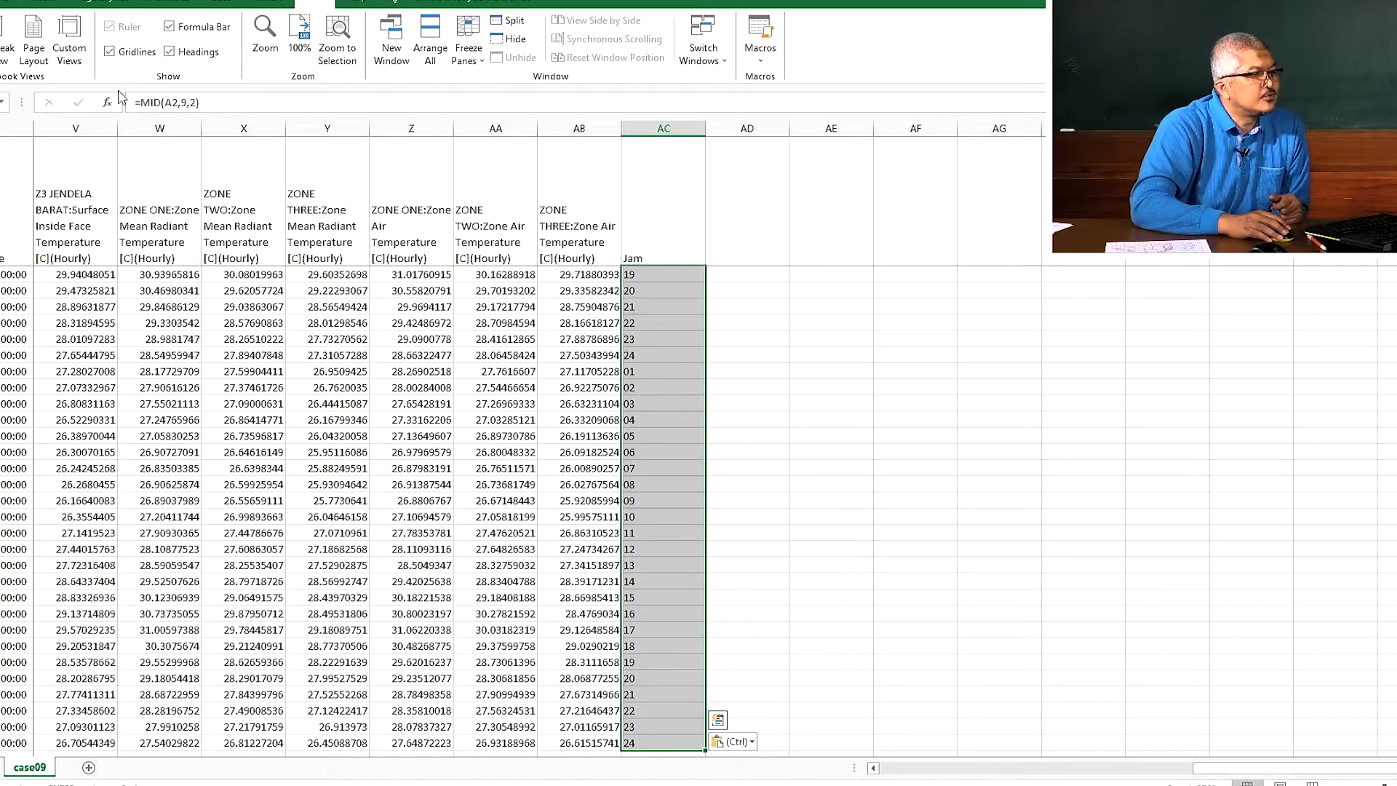
Review the Jam column from the last rows back to the first days to verify the hour sequence
click(693, 399)
scroll(693, 400, up, 10)
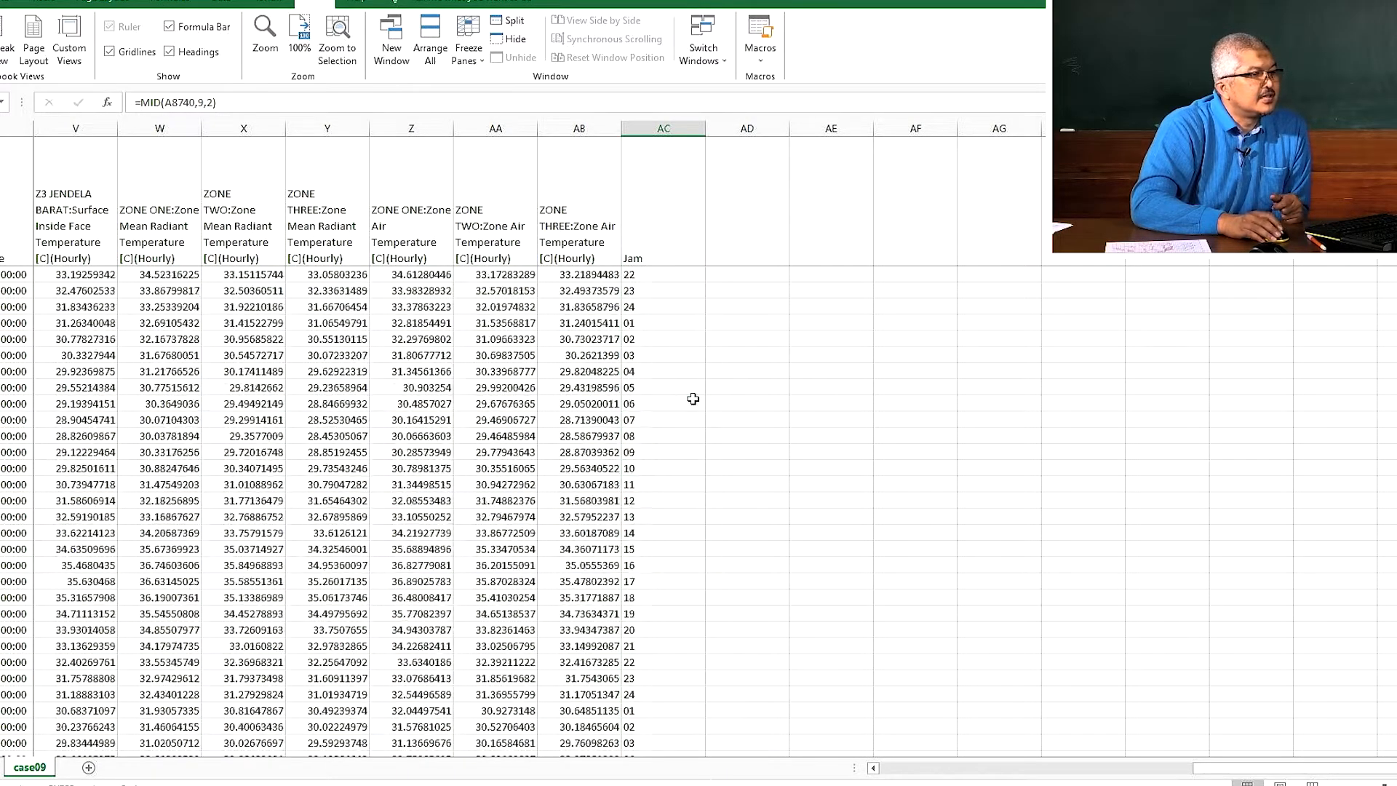
scroll(693, 399, up, 4)
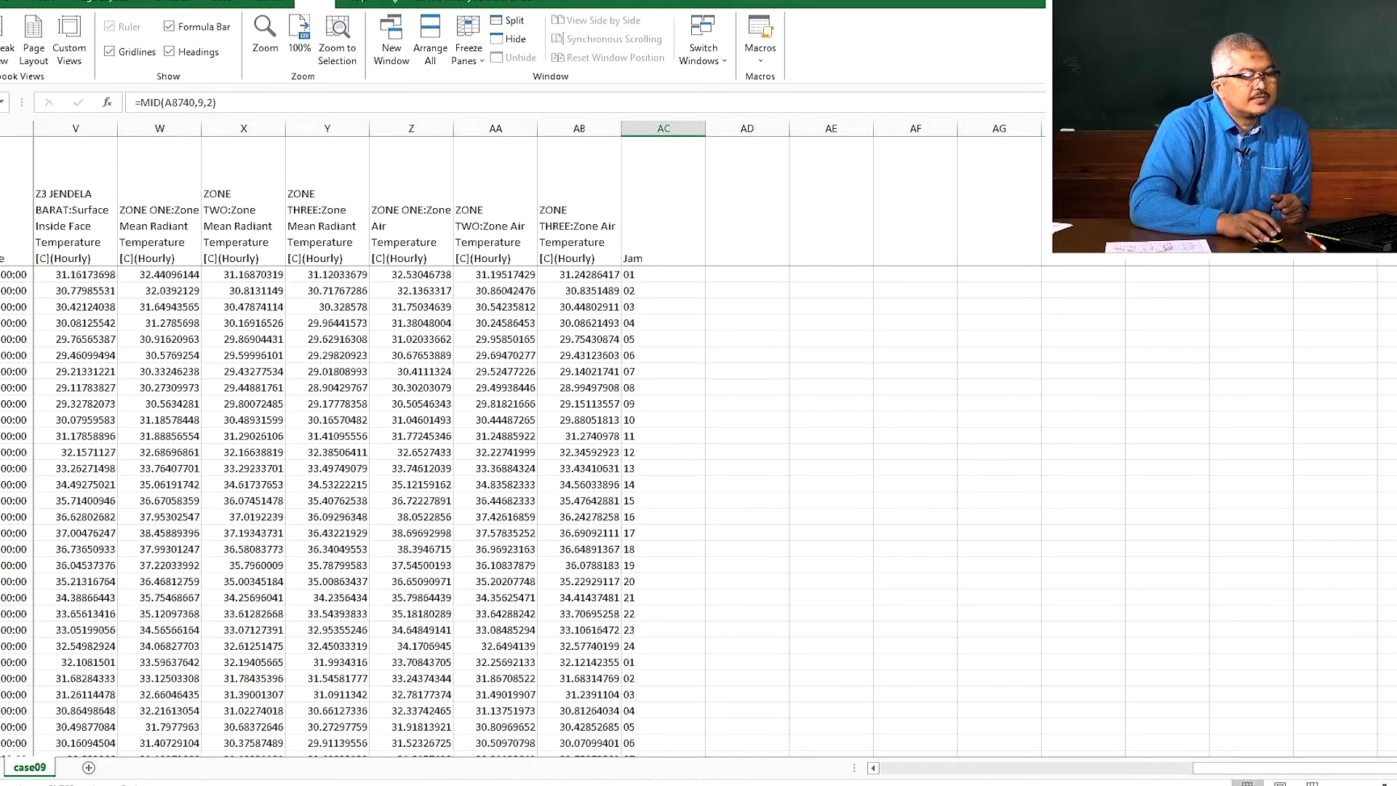
scroll(692, 399, up, 15)
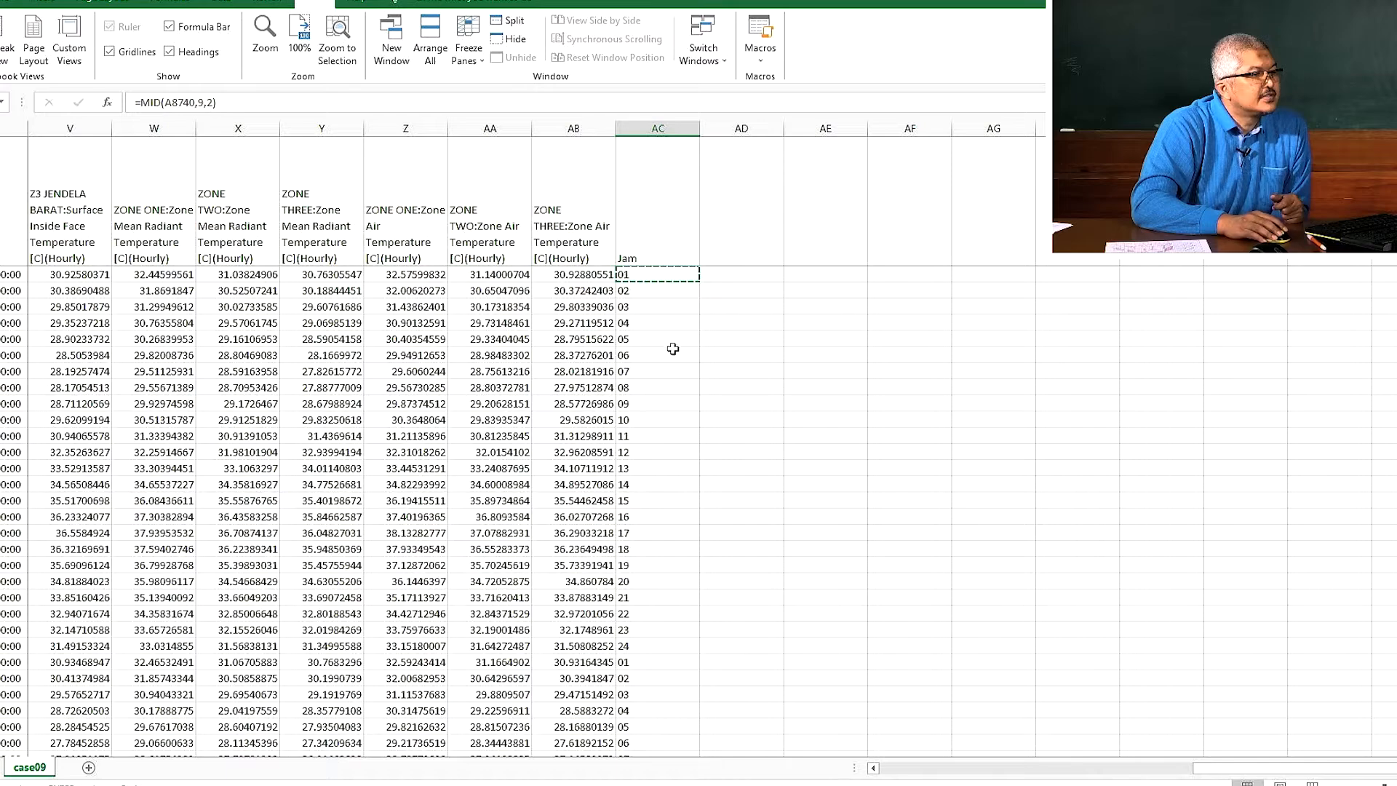
drag(606, 354, 610, 342)
click(652, 342)
click(667, 437)
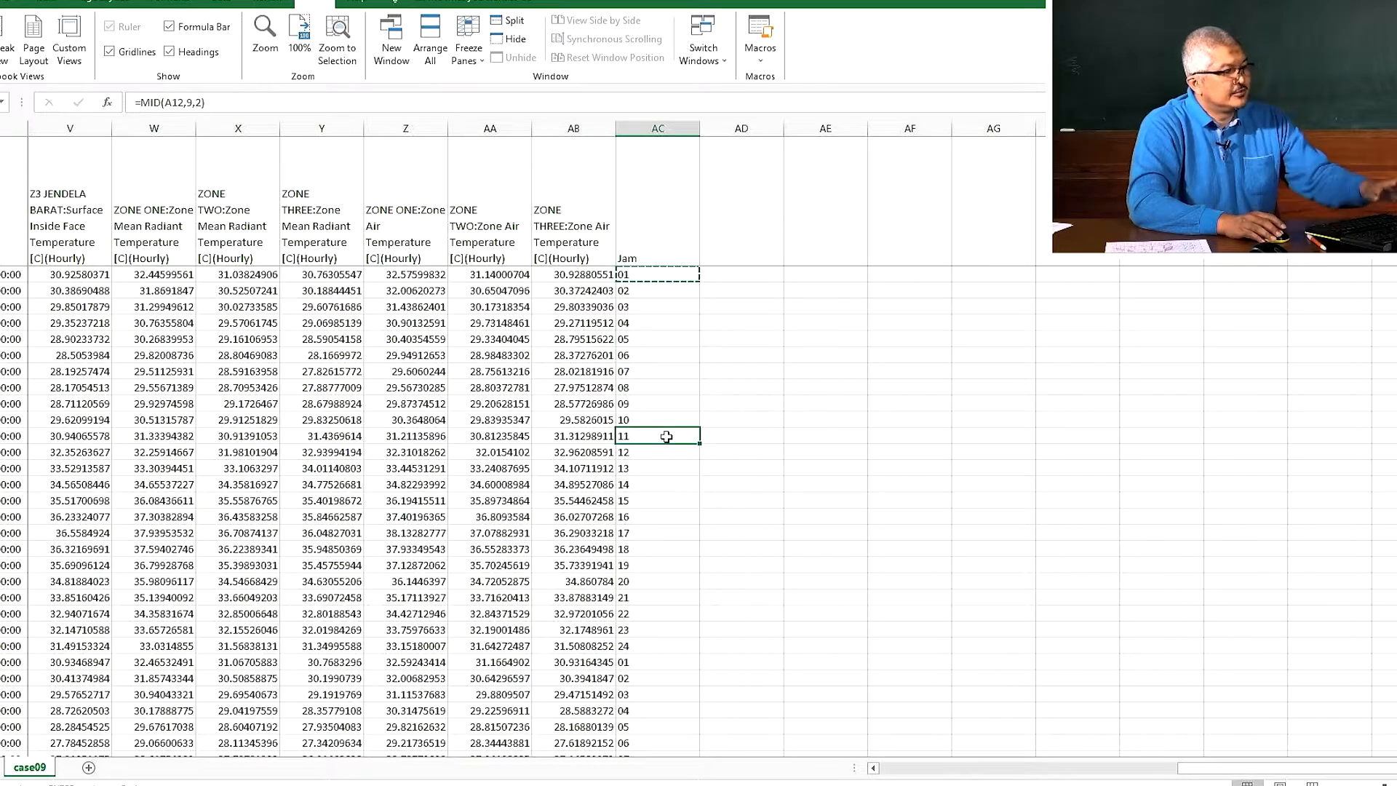
scroll(665, 458, down, 4)
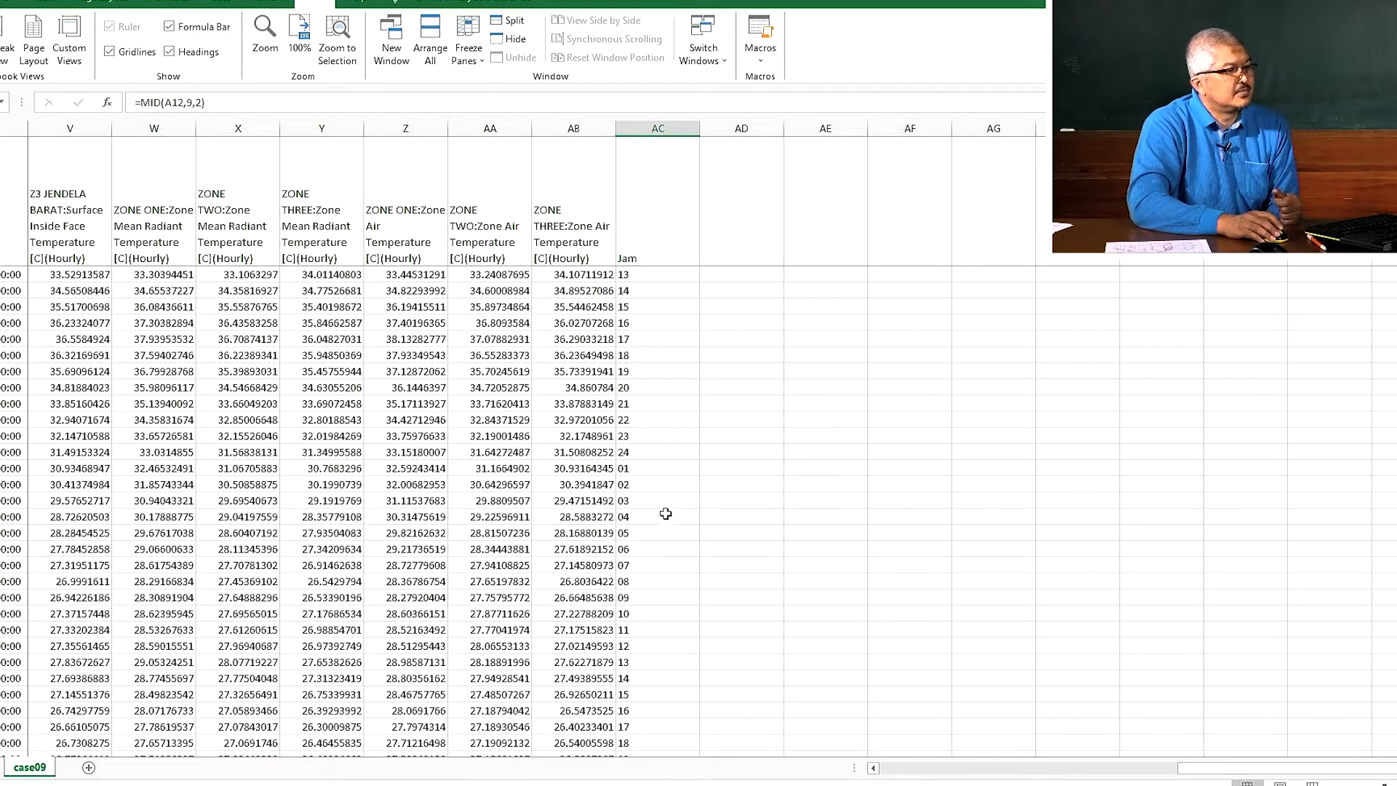
click(677, 401)
click(677, 353)
click(677, 431)
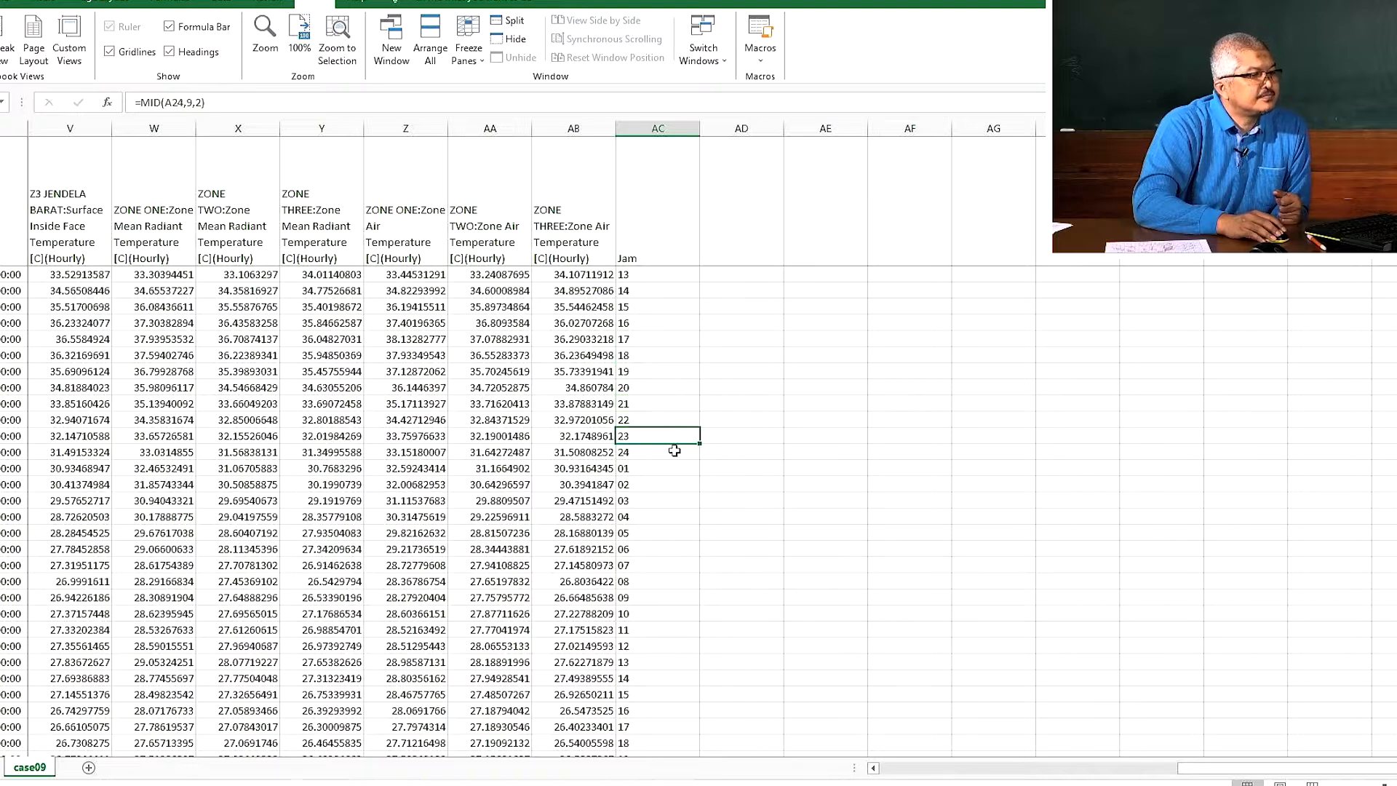
click(674, 451)
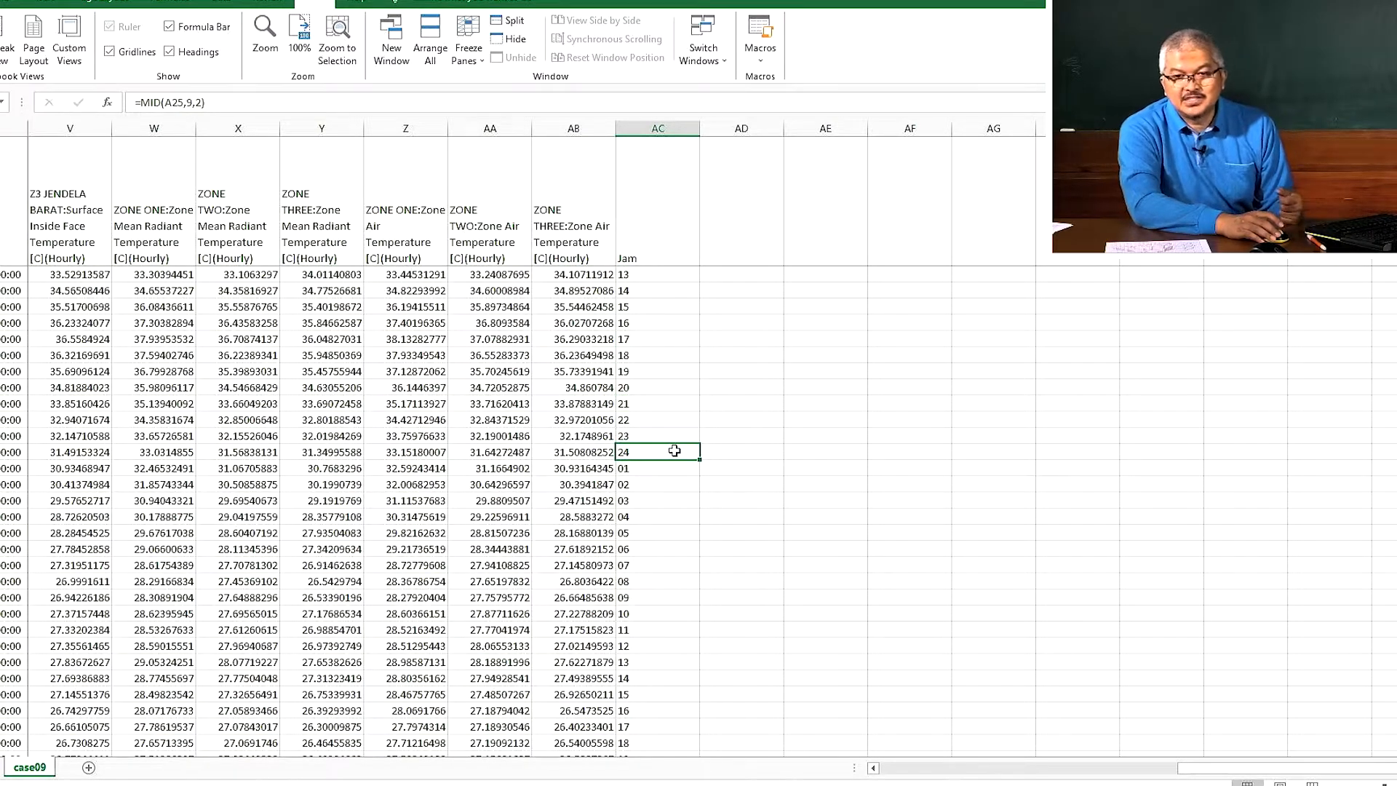
Examine the Zone Mean Radiant Temperature and Zone Air Temperature columns alongside the Jam hours
click(526, 373)
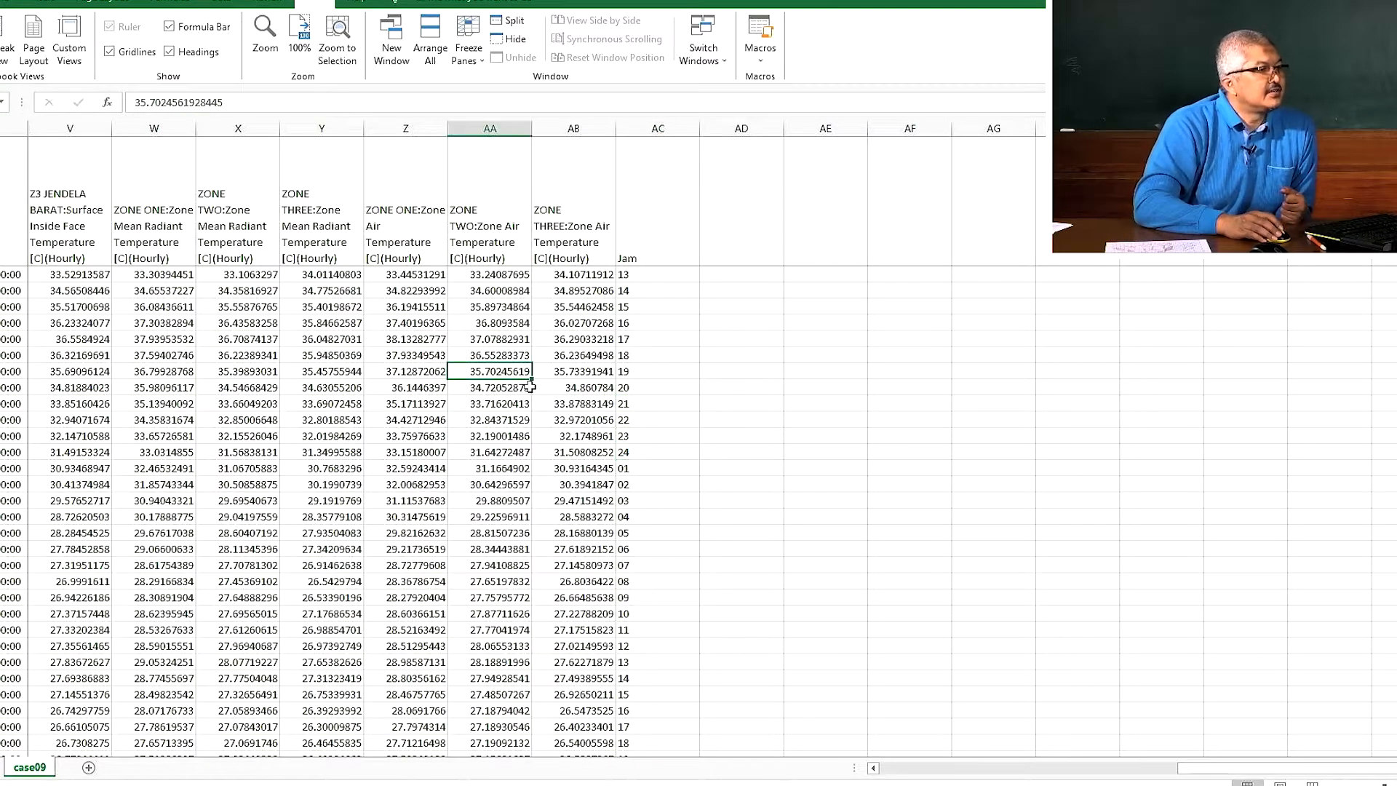
scroll(530, 386, up, 4)
click(335, 224)
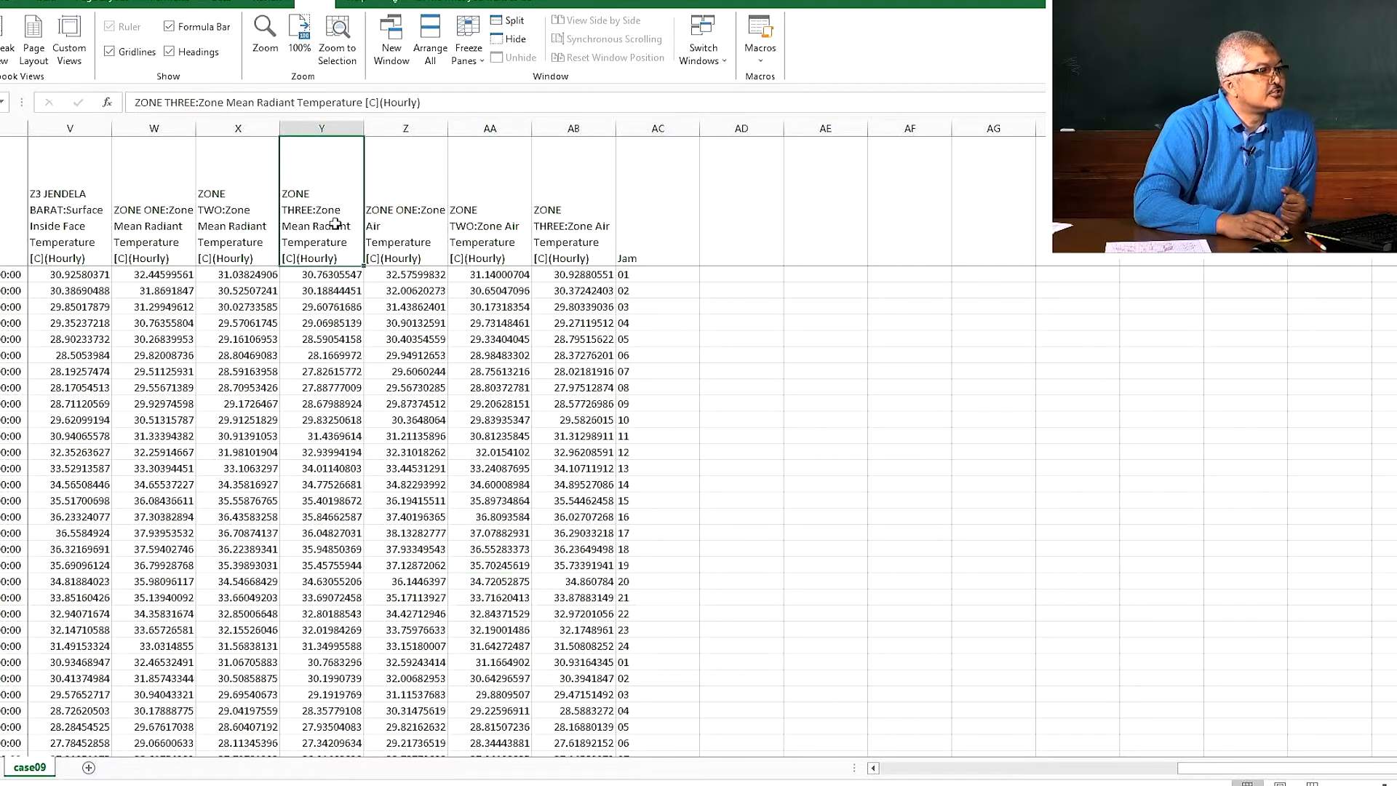
click(398, 251)
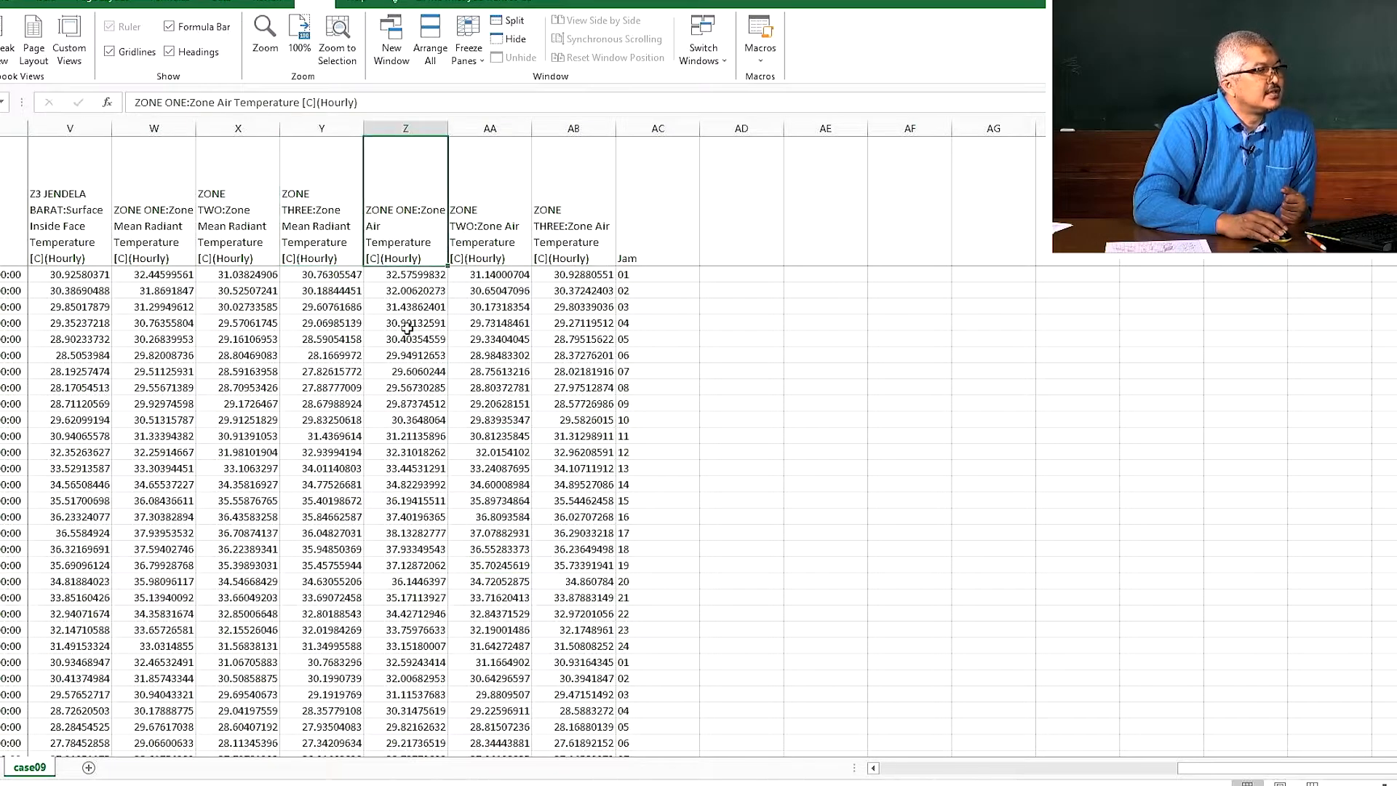
click(407, 325)
click(414, 306)
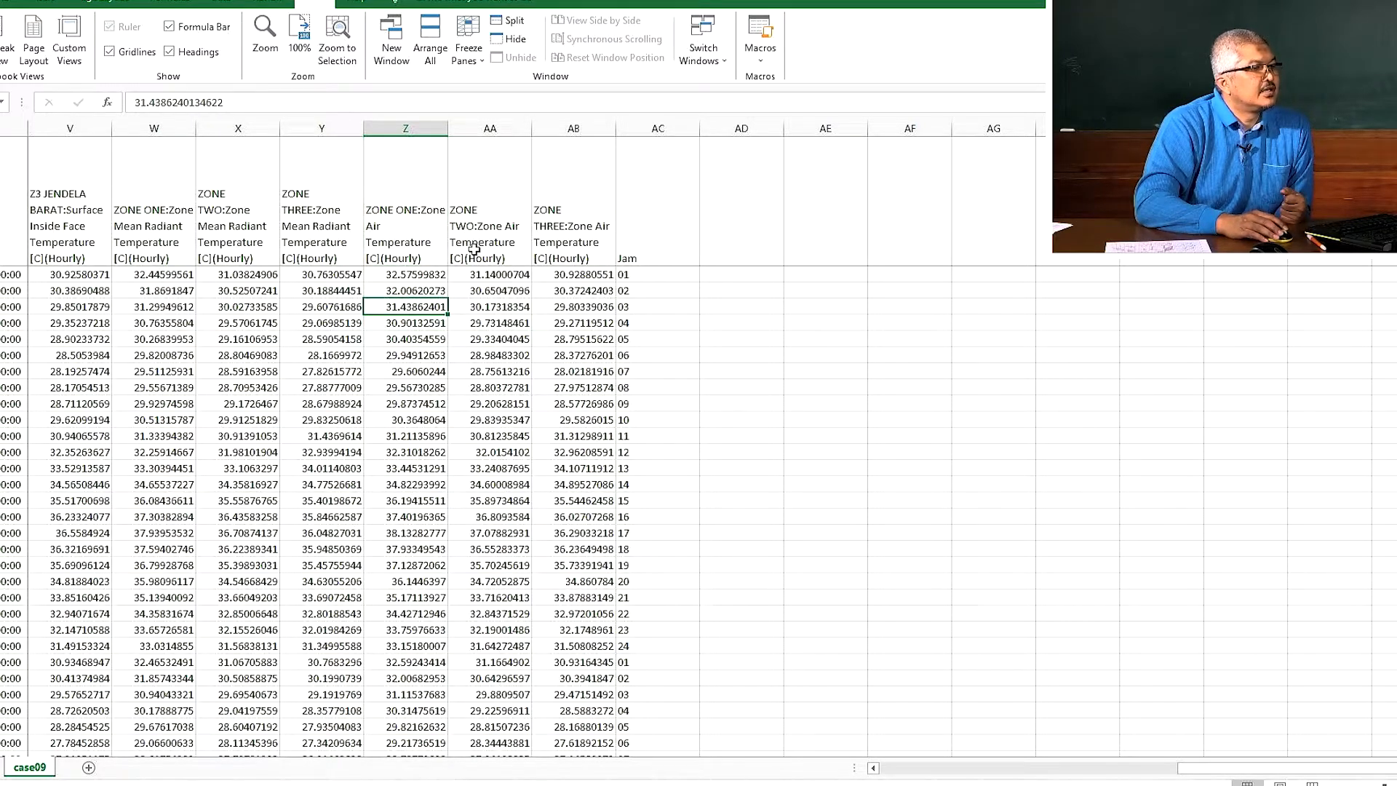
click(140, 248)
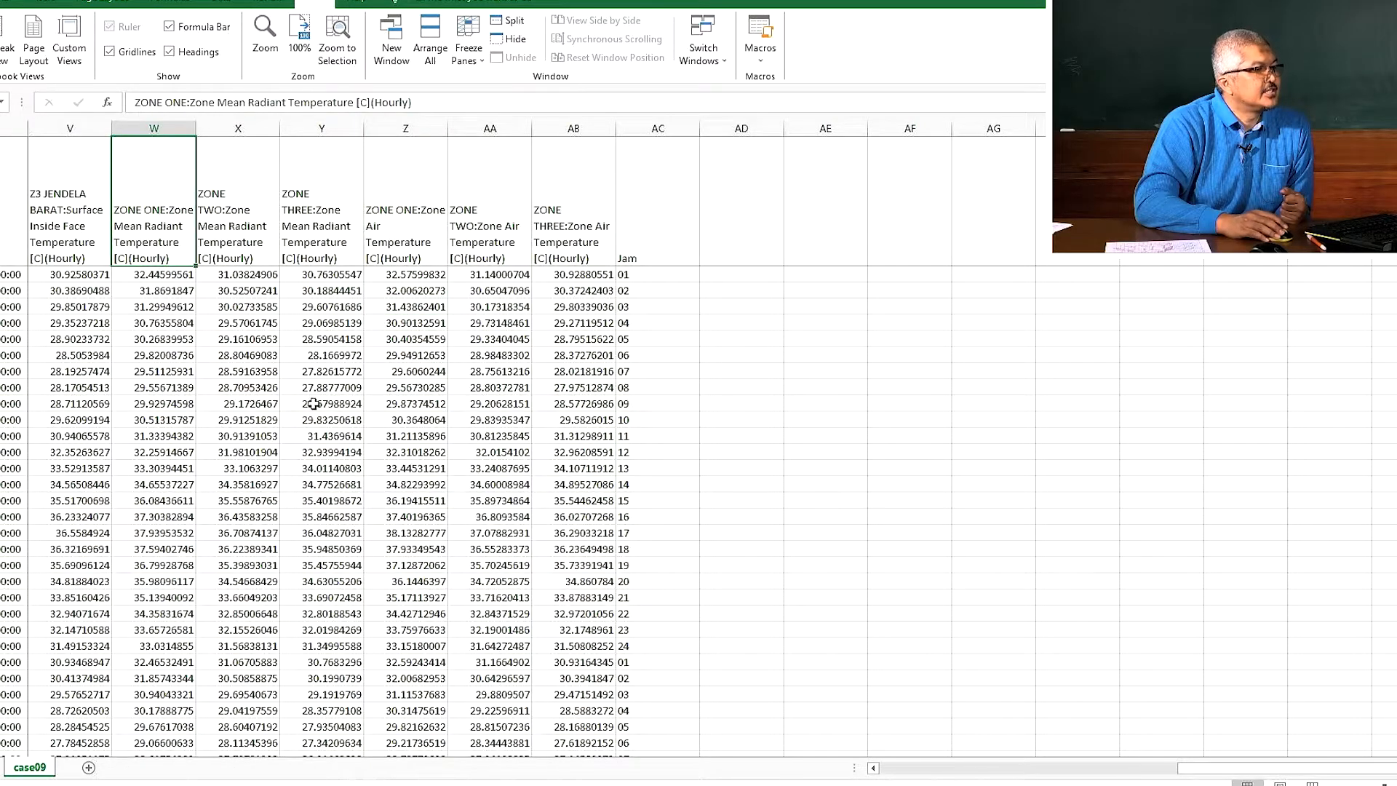
scroll(437, 424, down, 9)
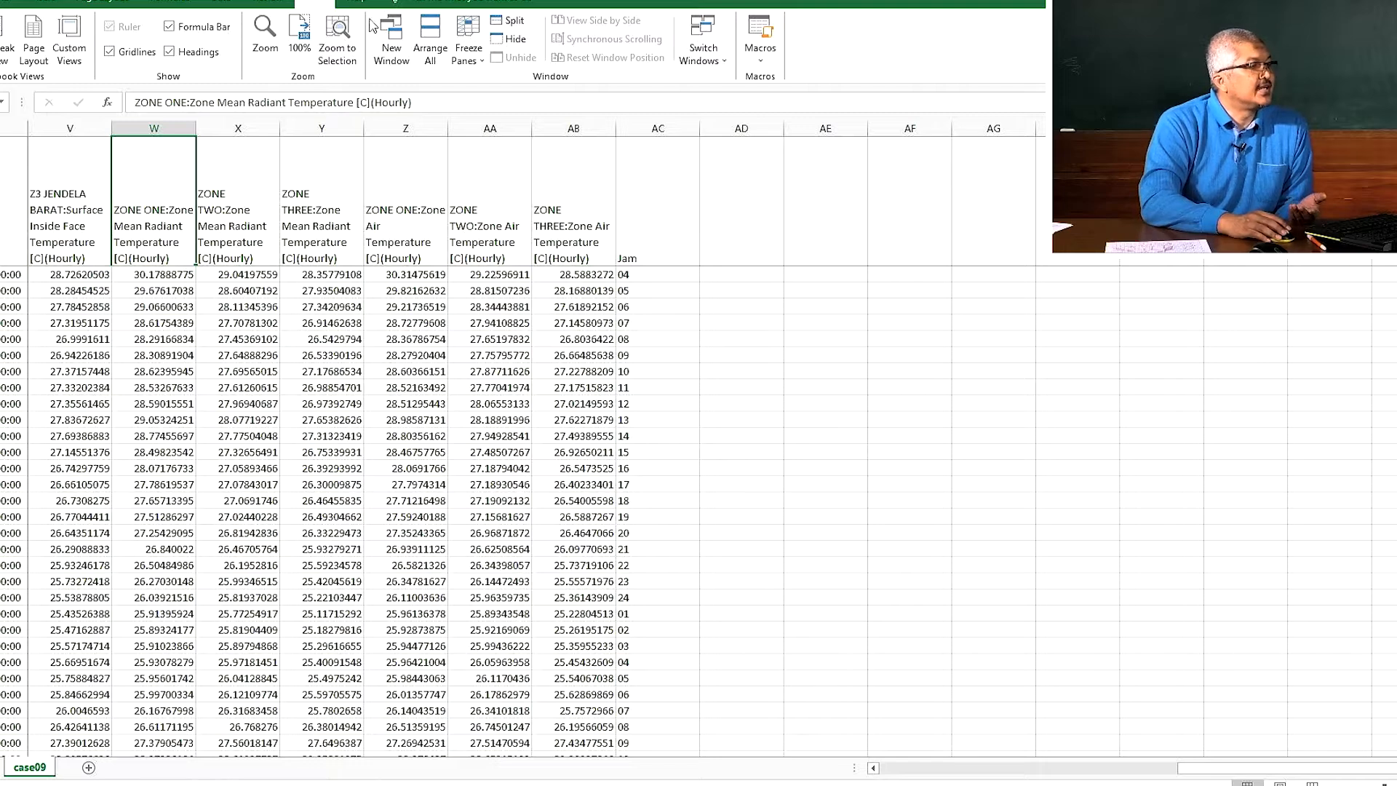
Create a PivotTable from the range case09!$A$1:$AC$8761 on a new worksheet
click(429, 372)
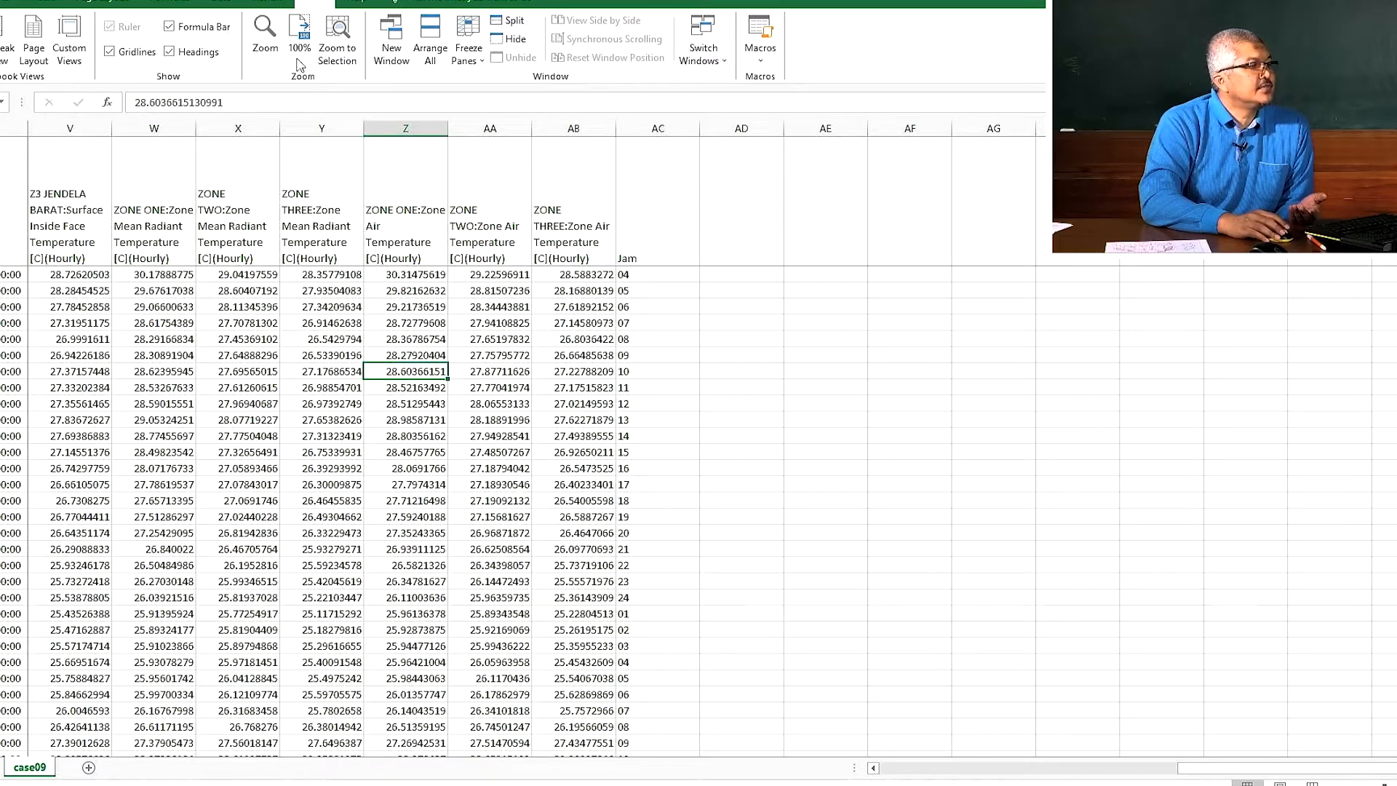
click(227, 6)
click(53, 6)
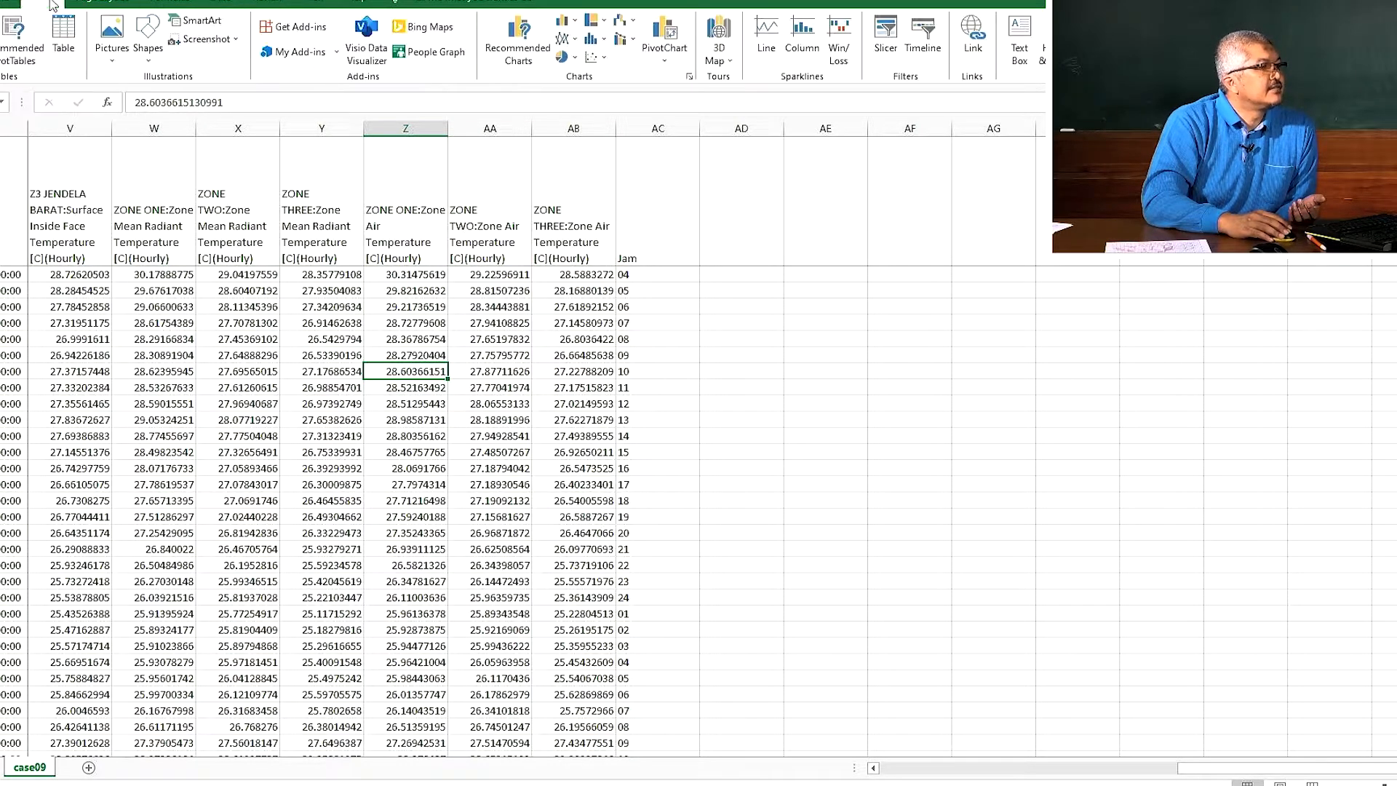
click(15, 33)
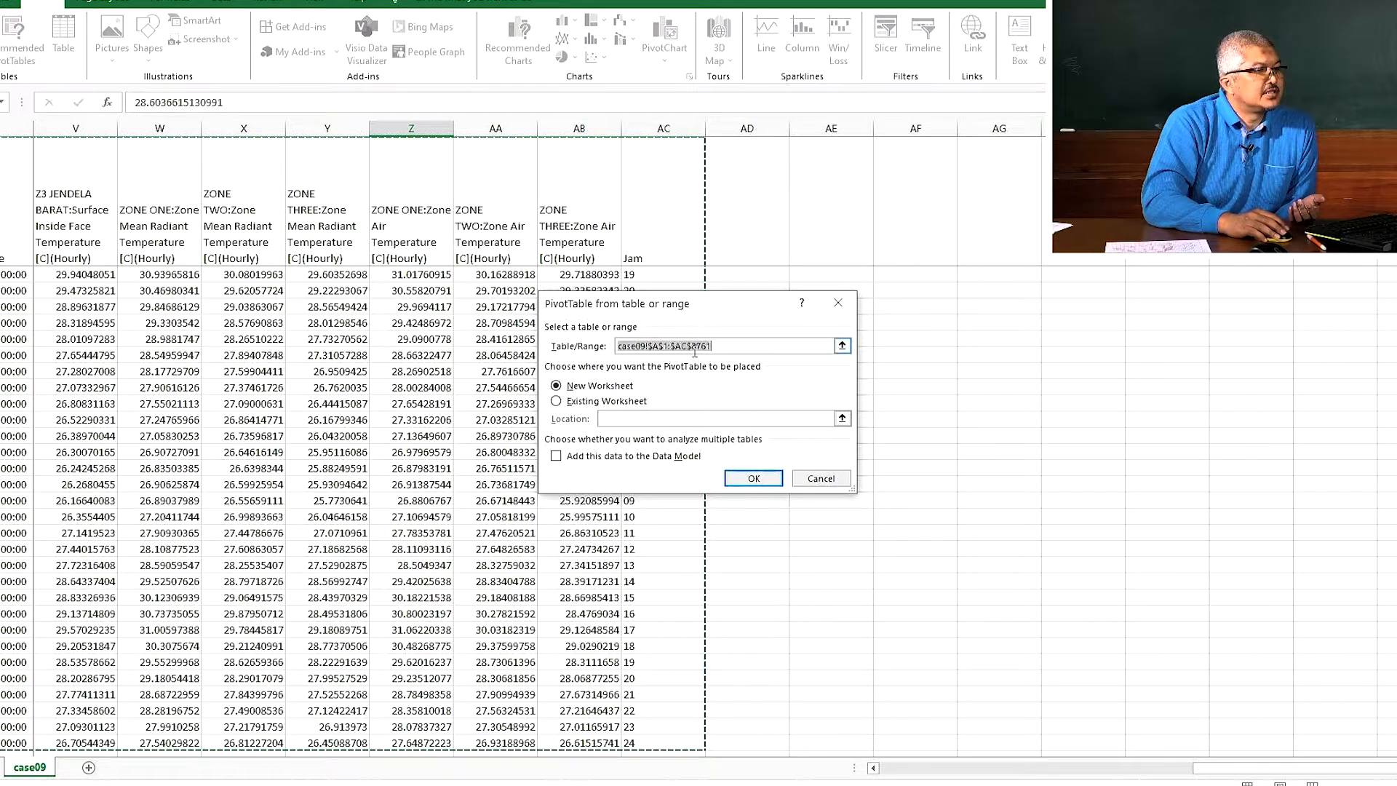
click(709, 346)
key(BackSpace)
text(0)
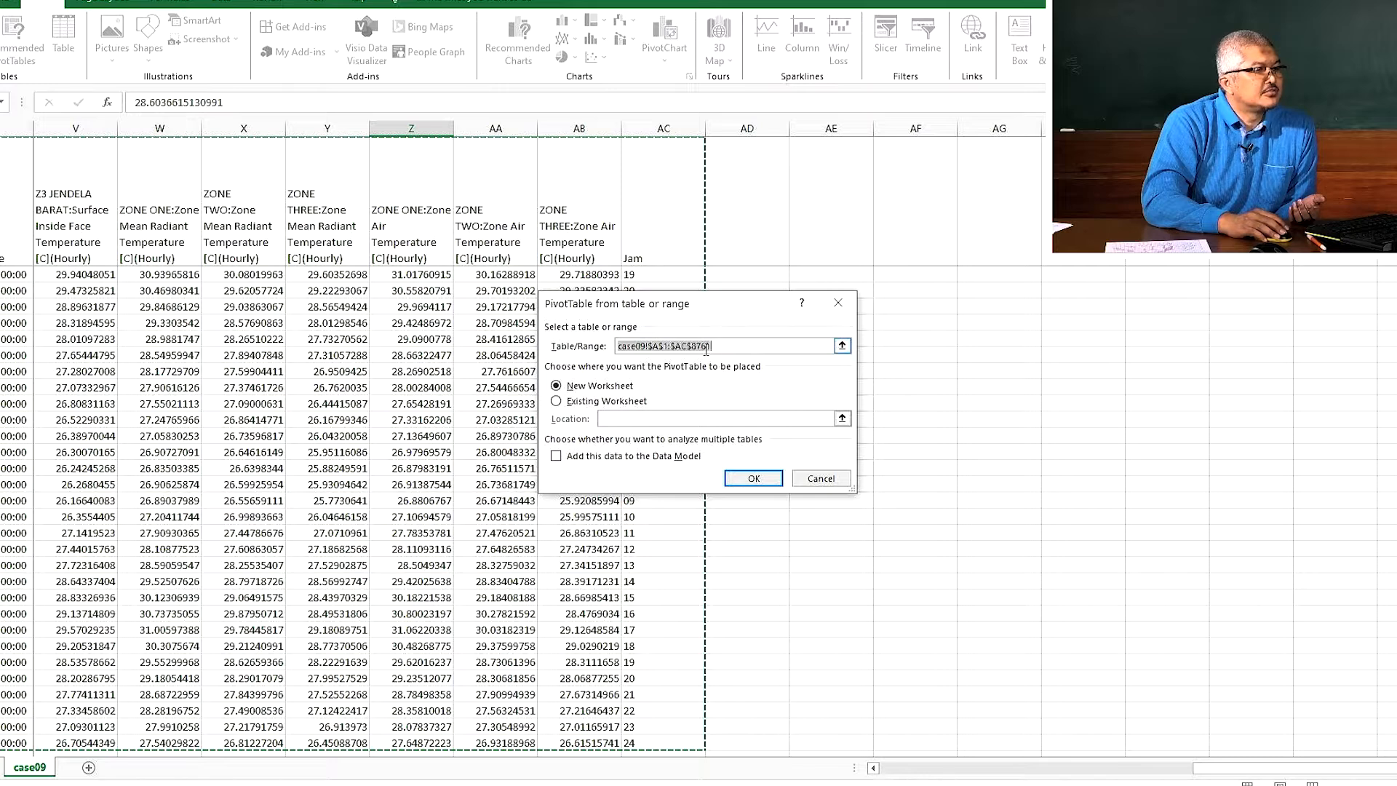
key(BackSpace)
text(1)
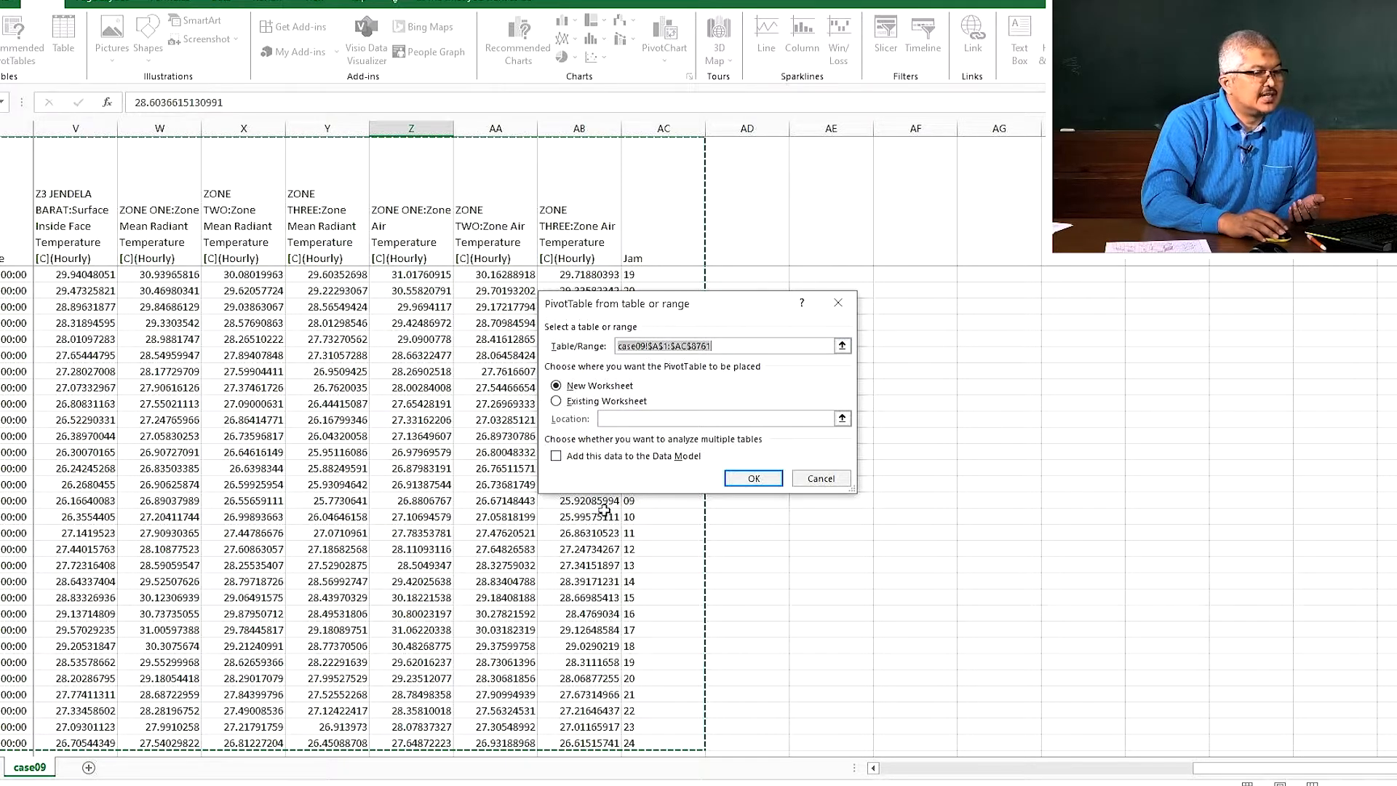
click(753, 479)
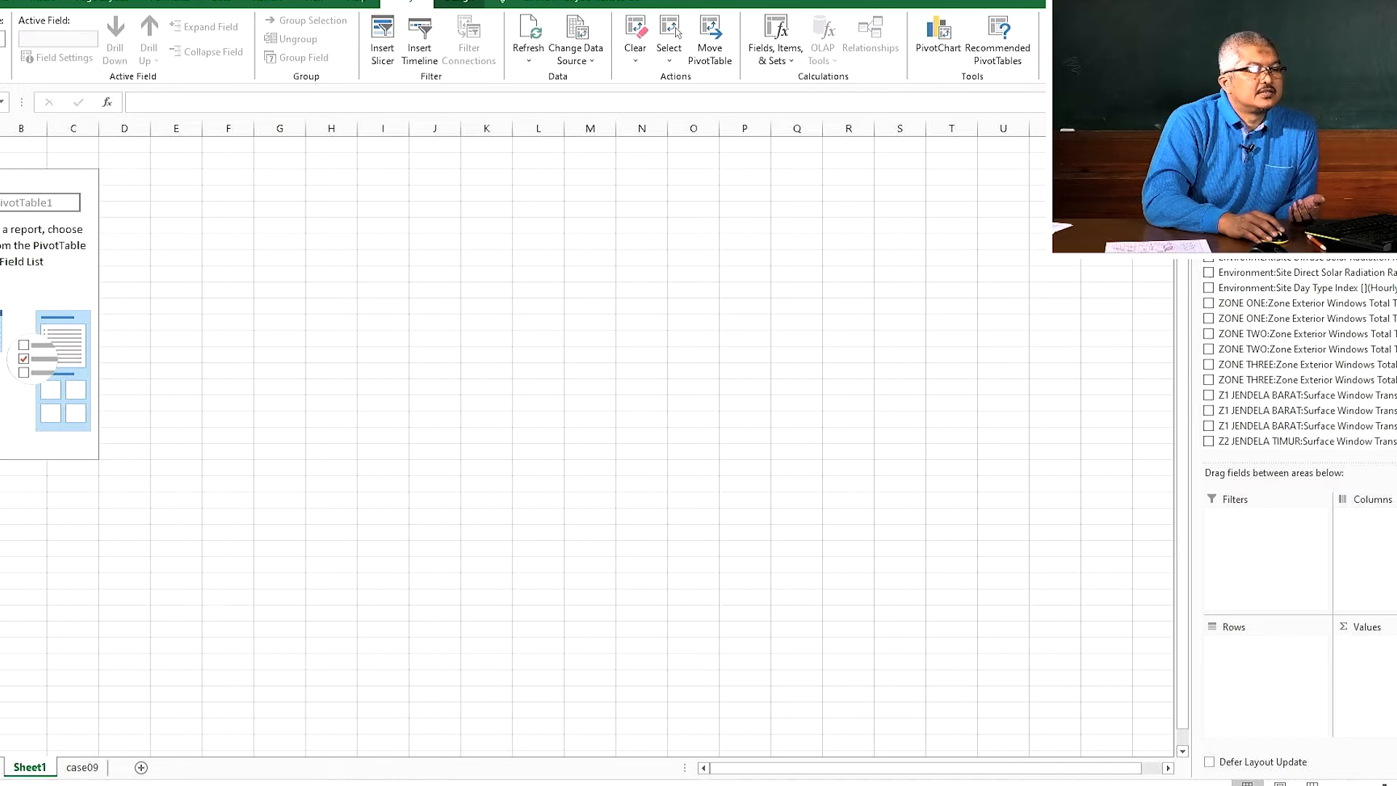
Add the Jam field to the PivotTable's Rows area
scroll(1298, 349, down, 10)
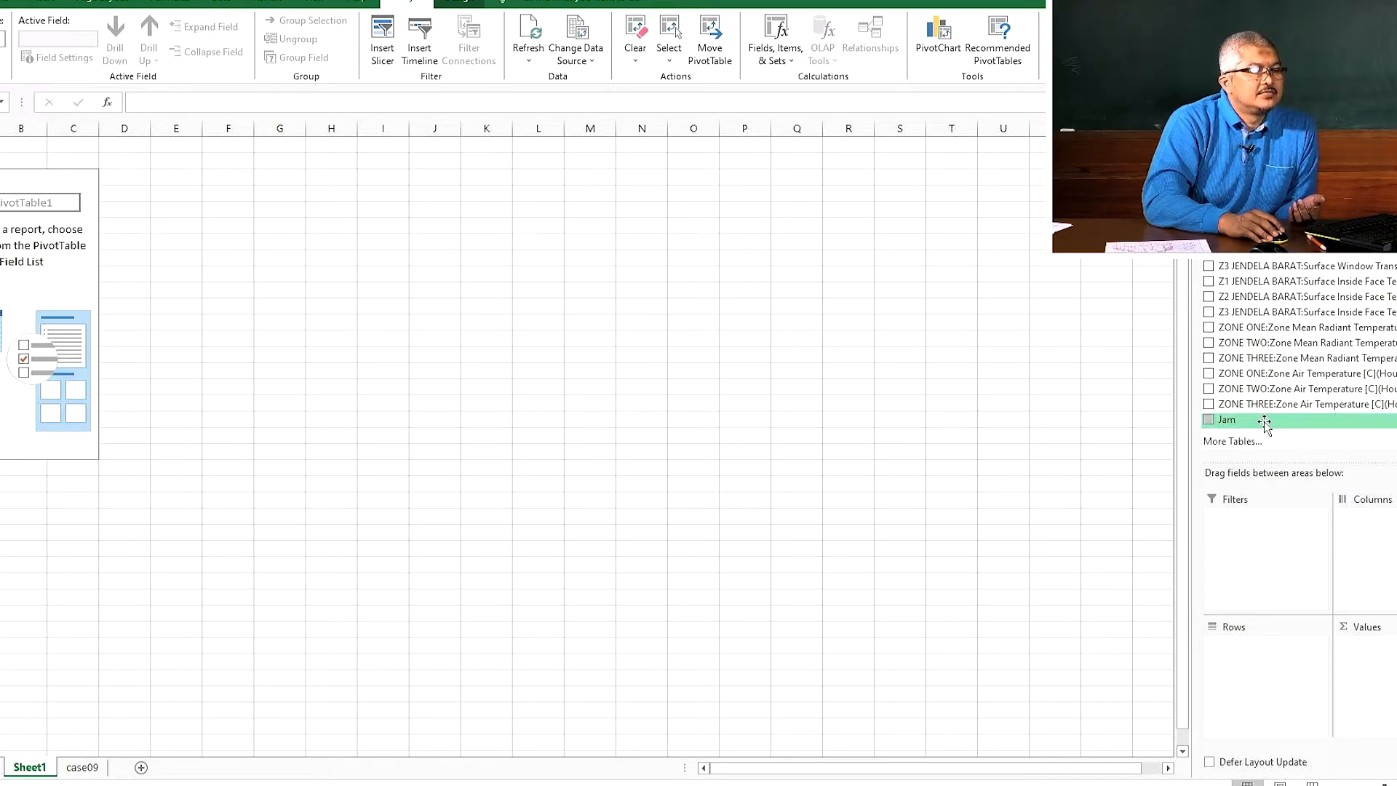
drag(1264, 423, 1248, 660)
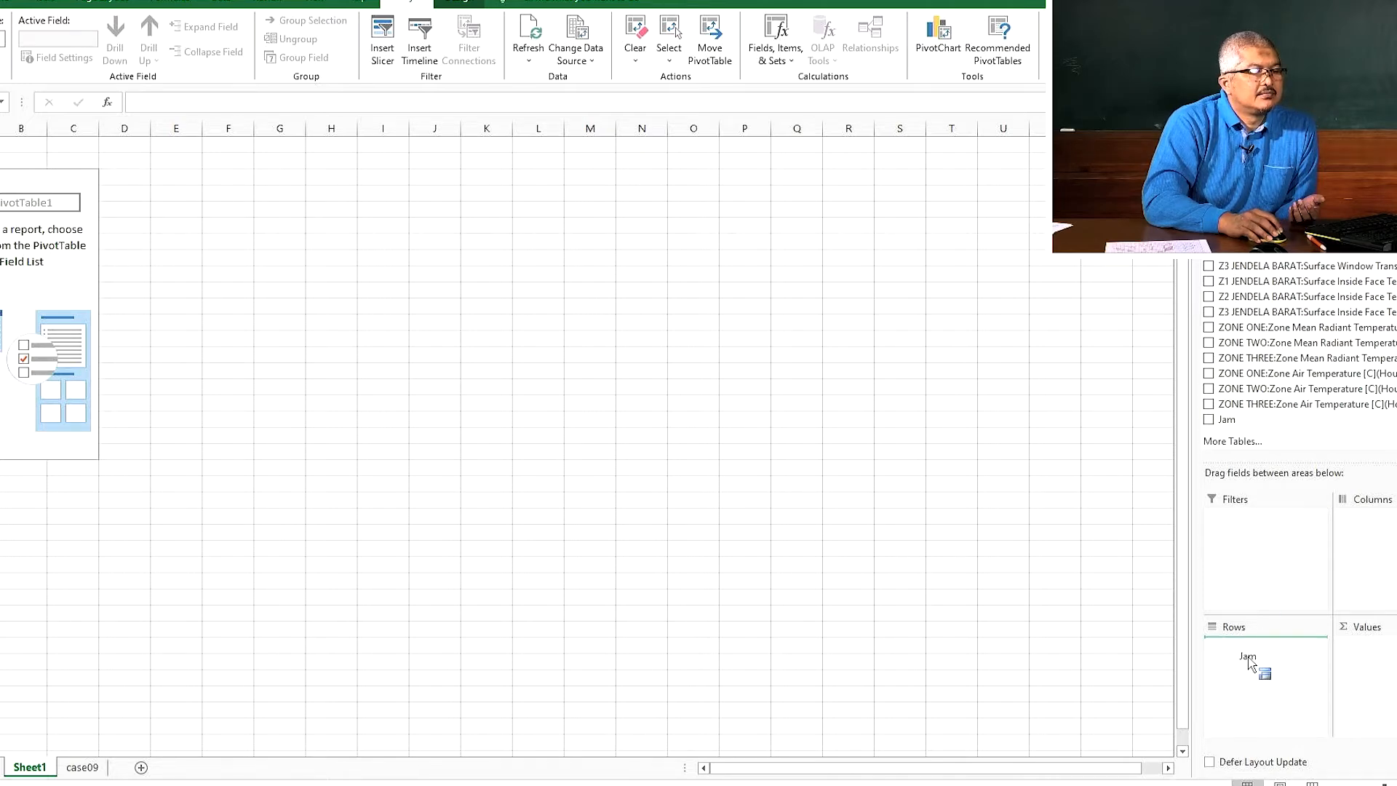
drag(1248, 660, 1249, 661)
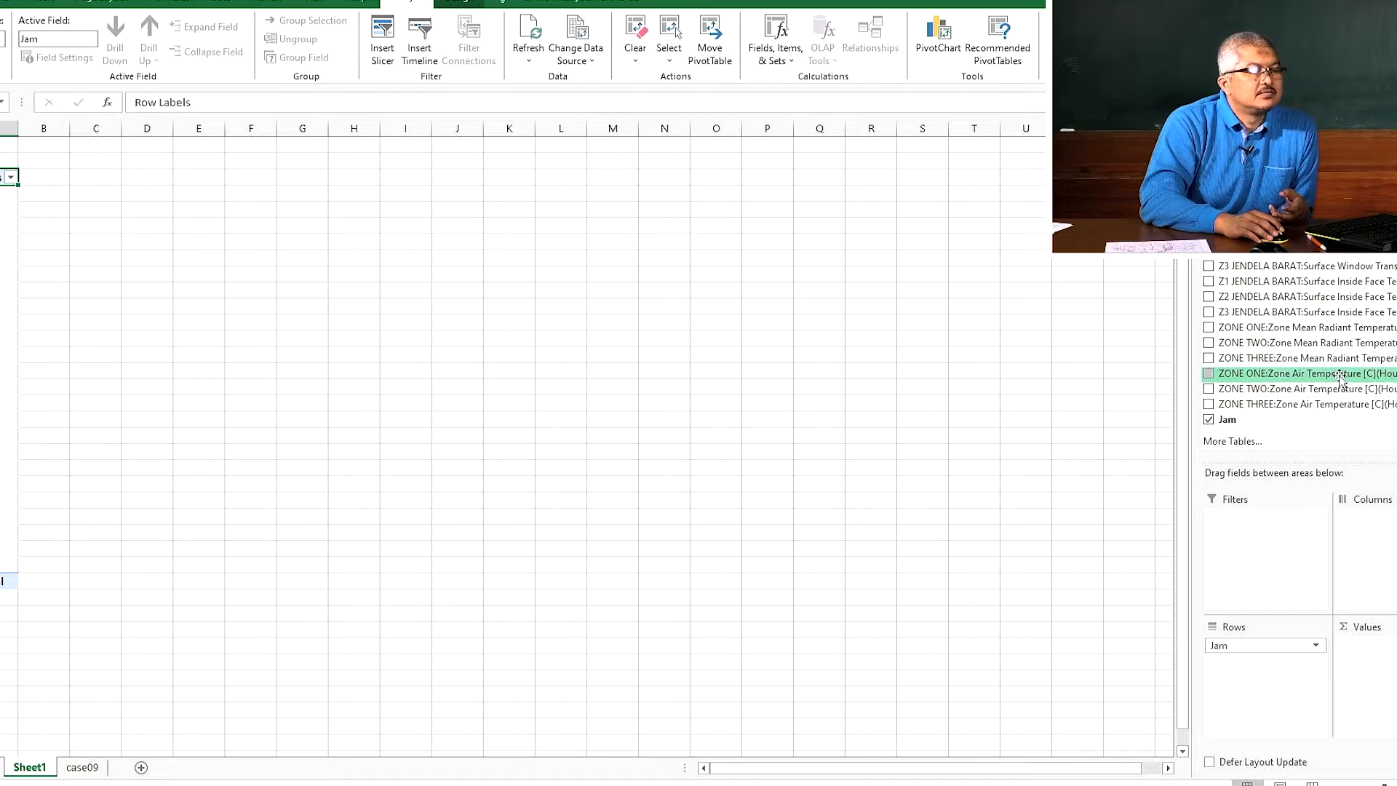
Add ZONE ONE:Zone Air Temperature to the PivotTable's Values area summarised by Max, and review the hourly maxima
drag(1340, 375, 1371, 553)
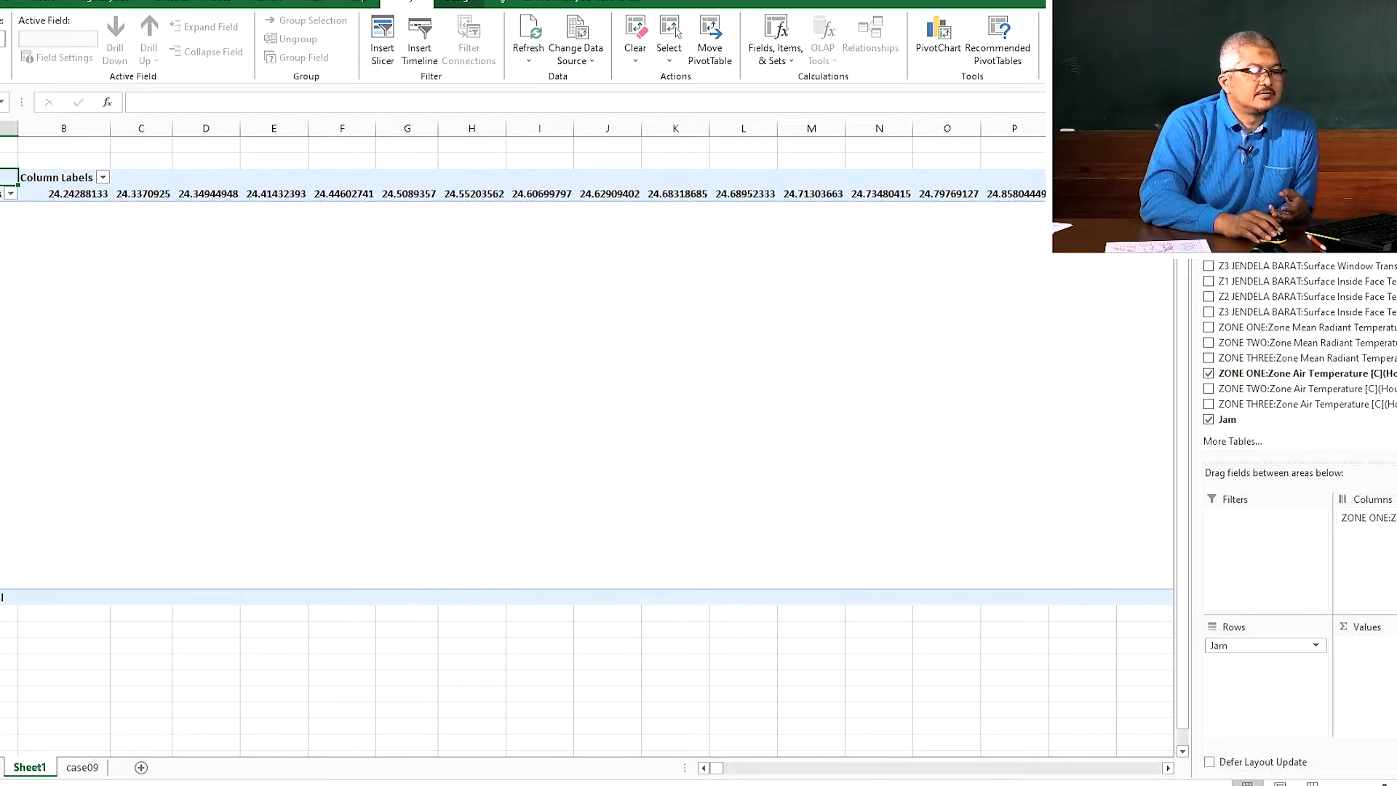
drag(1368, 518, 1394, 678)
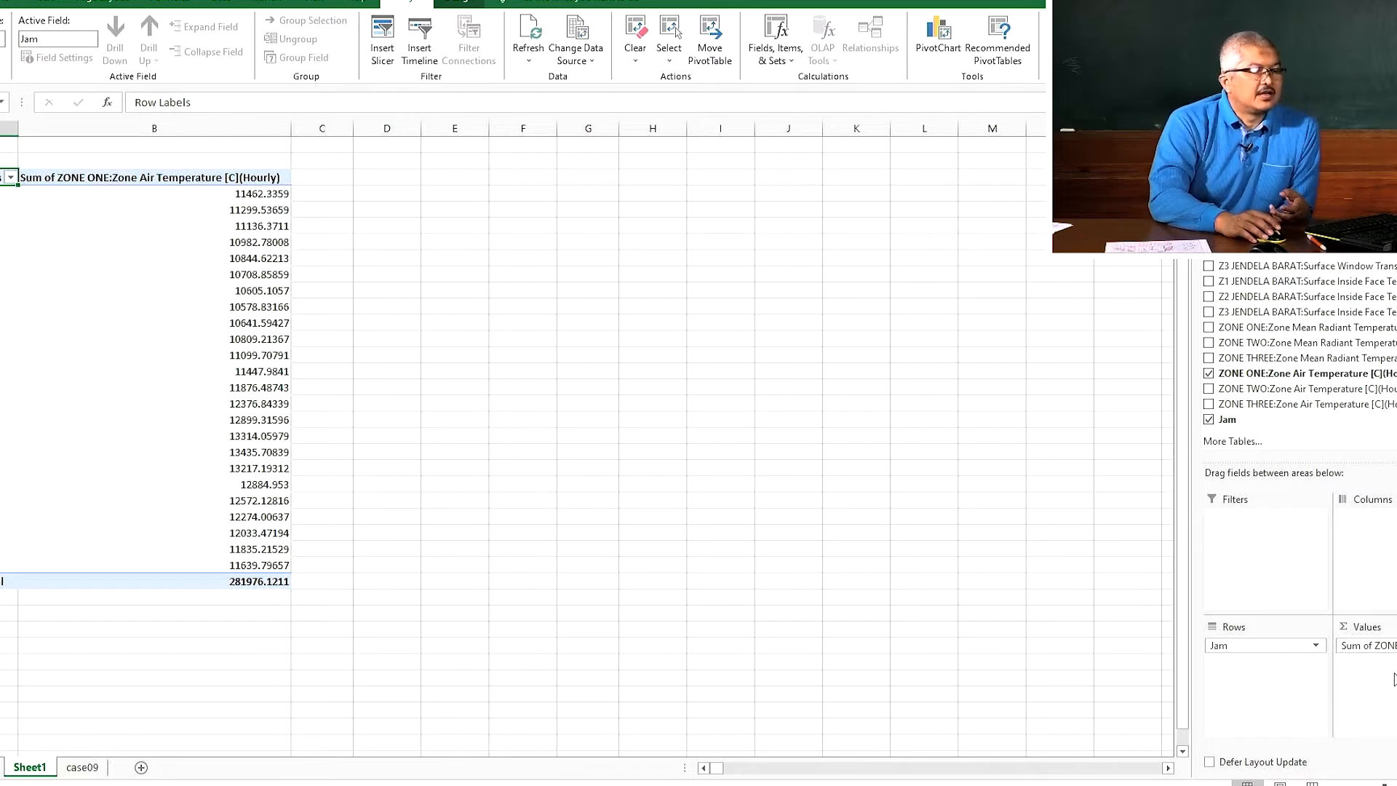
click(1368, 645)
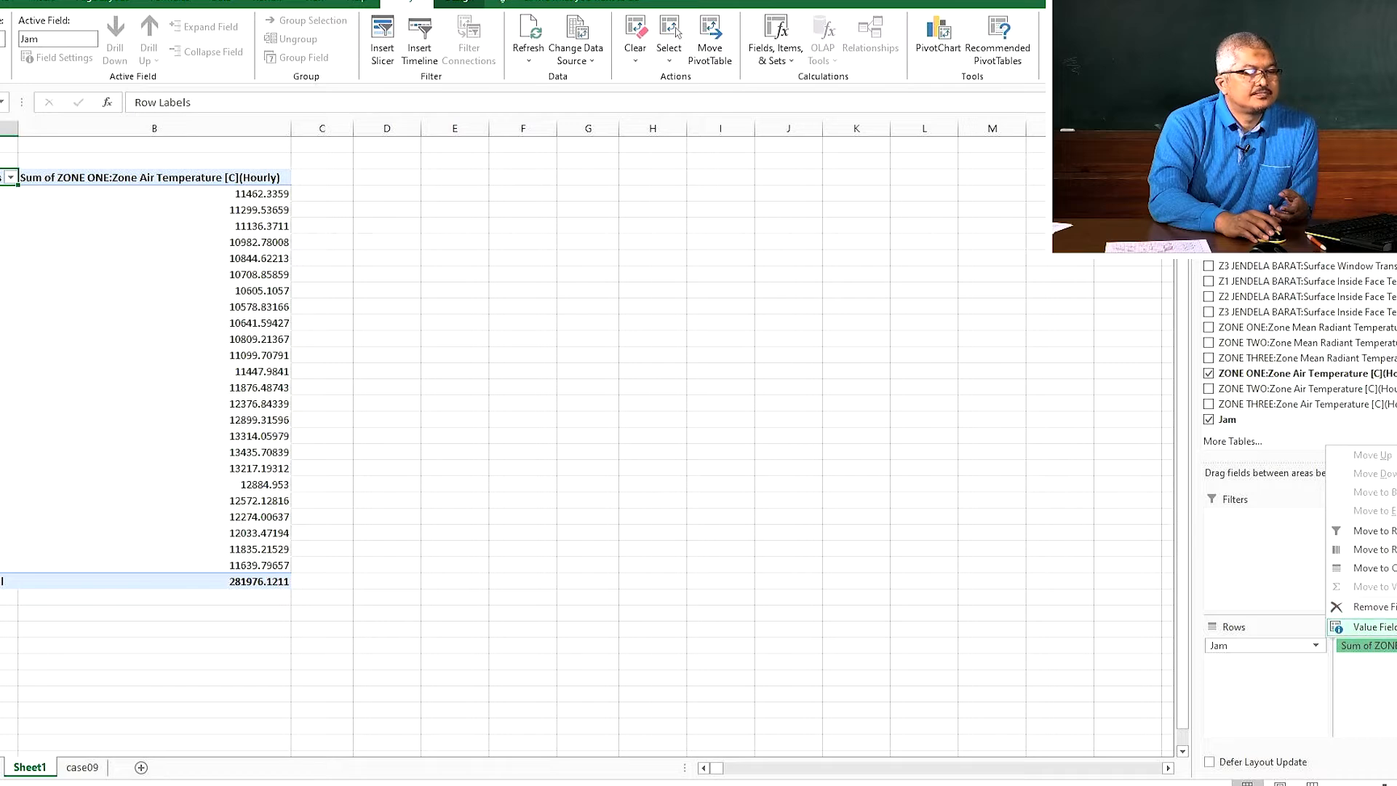
click(1368, 626)
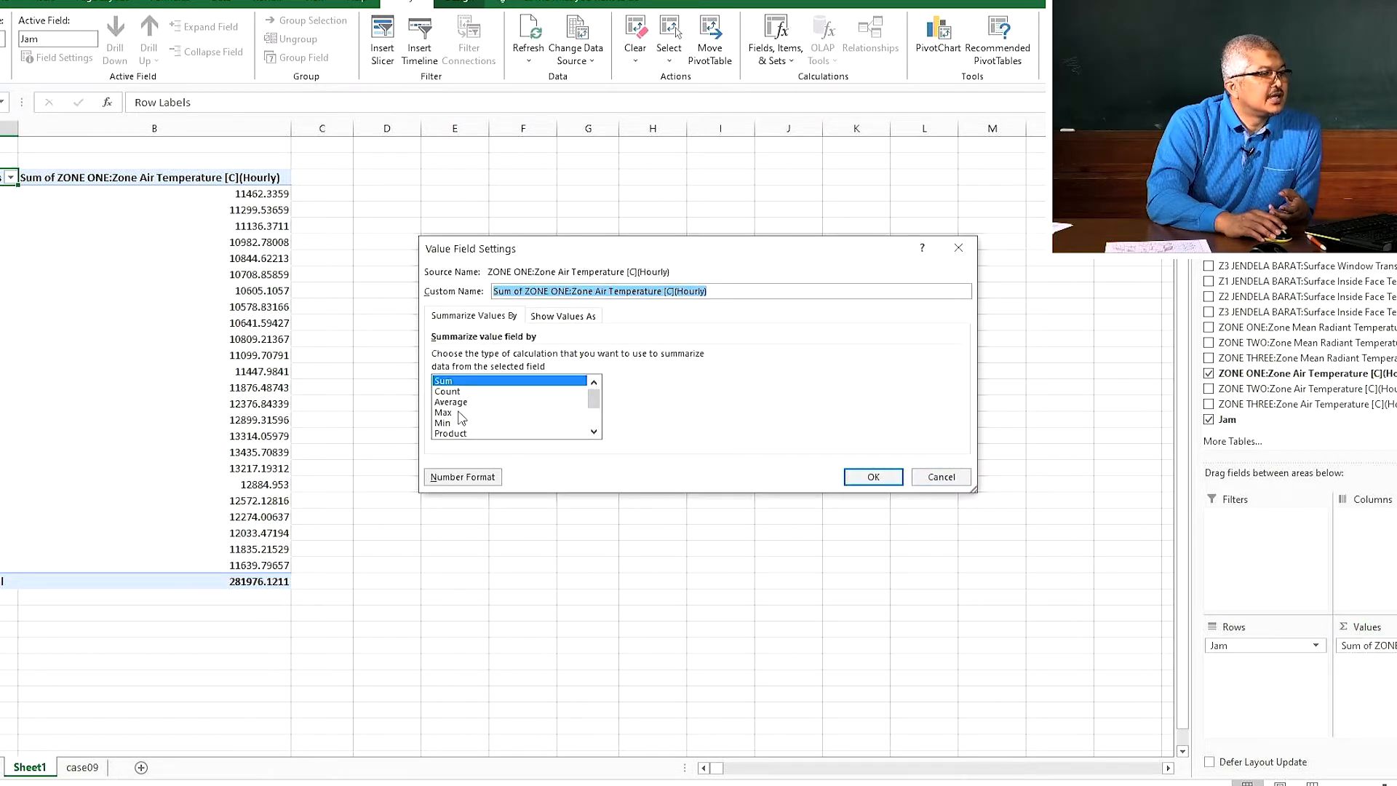
click(459, 416)
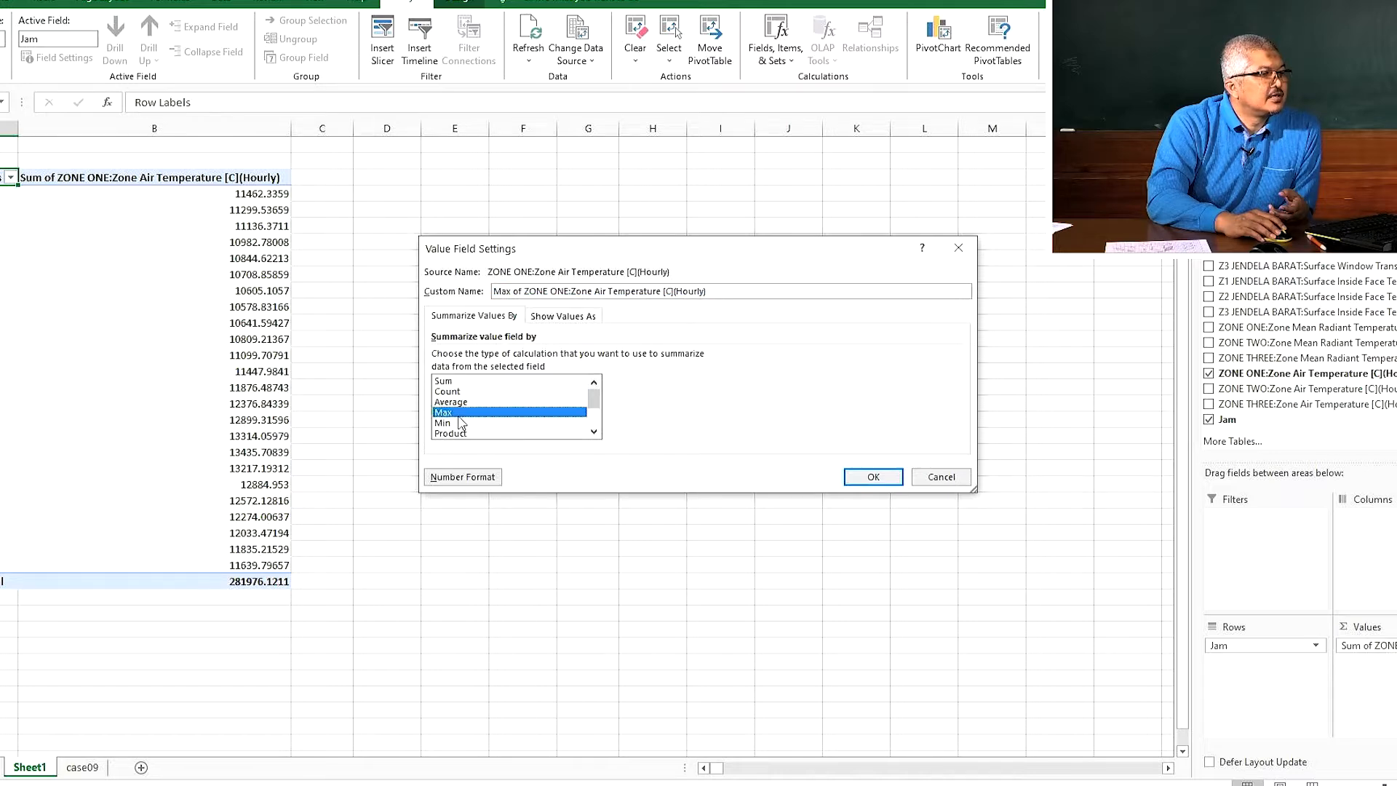
click(886, 483)
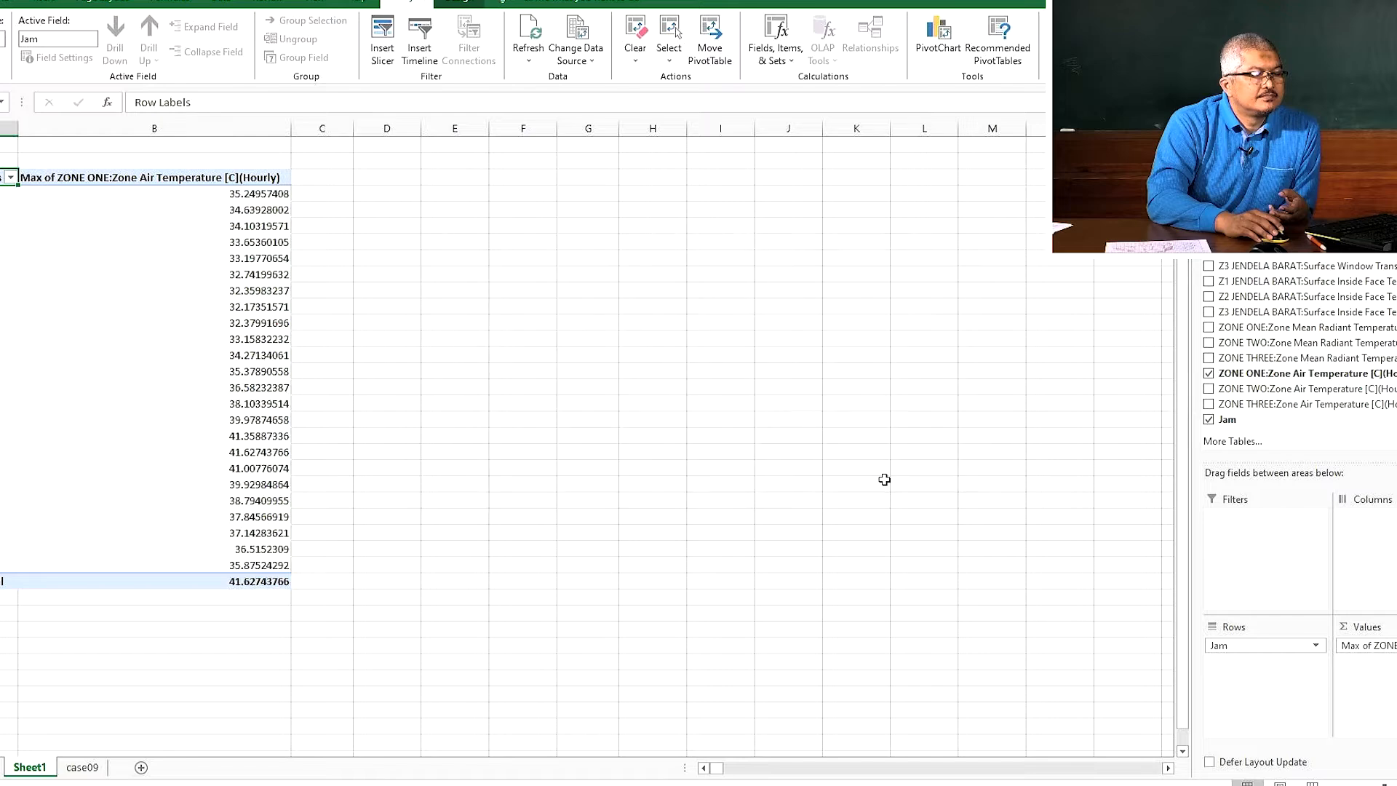
click(277, 230)
click(274, 324)
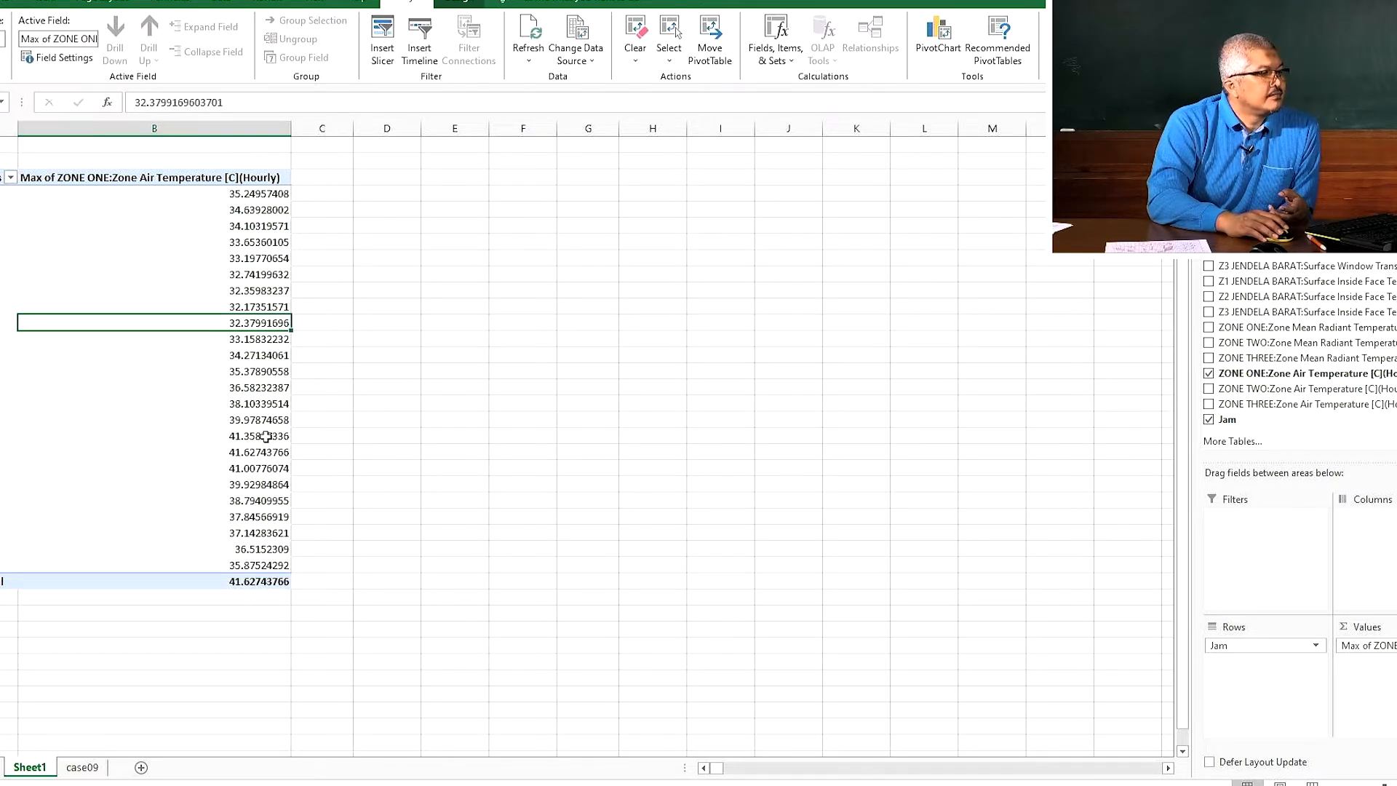
click(262, 467)
click(255, 547)
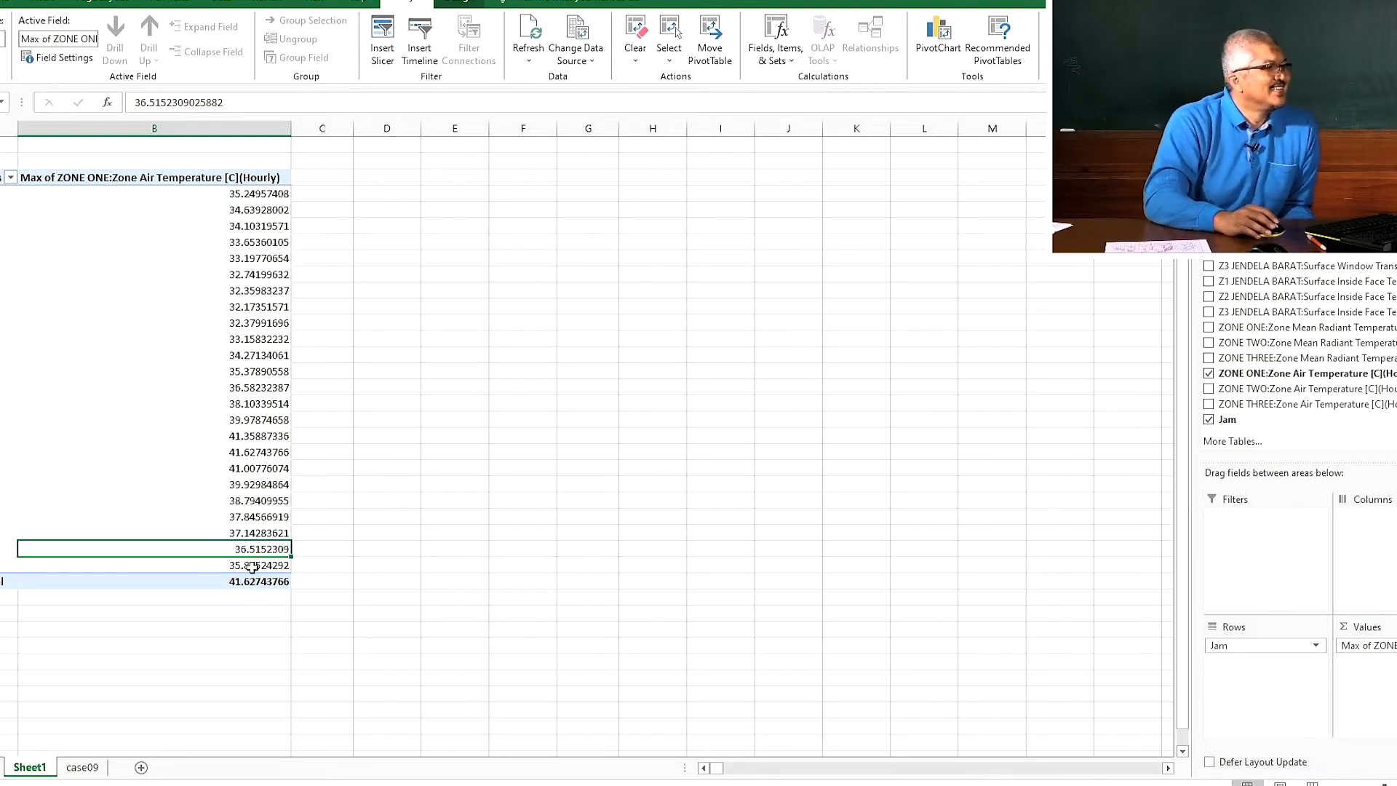
click(237, 195)
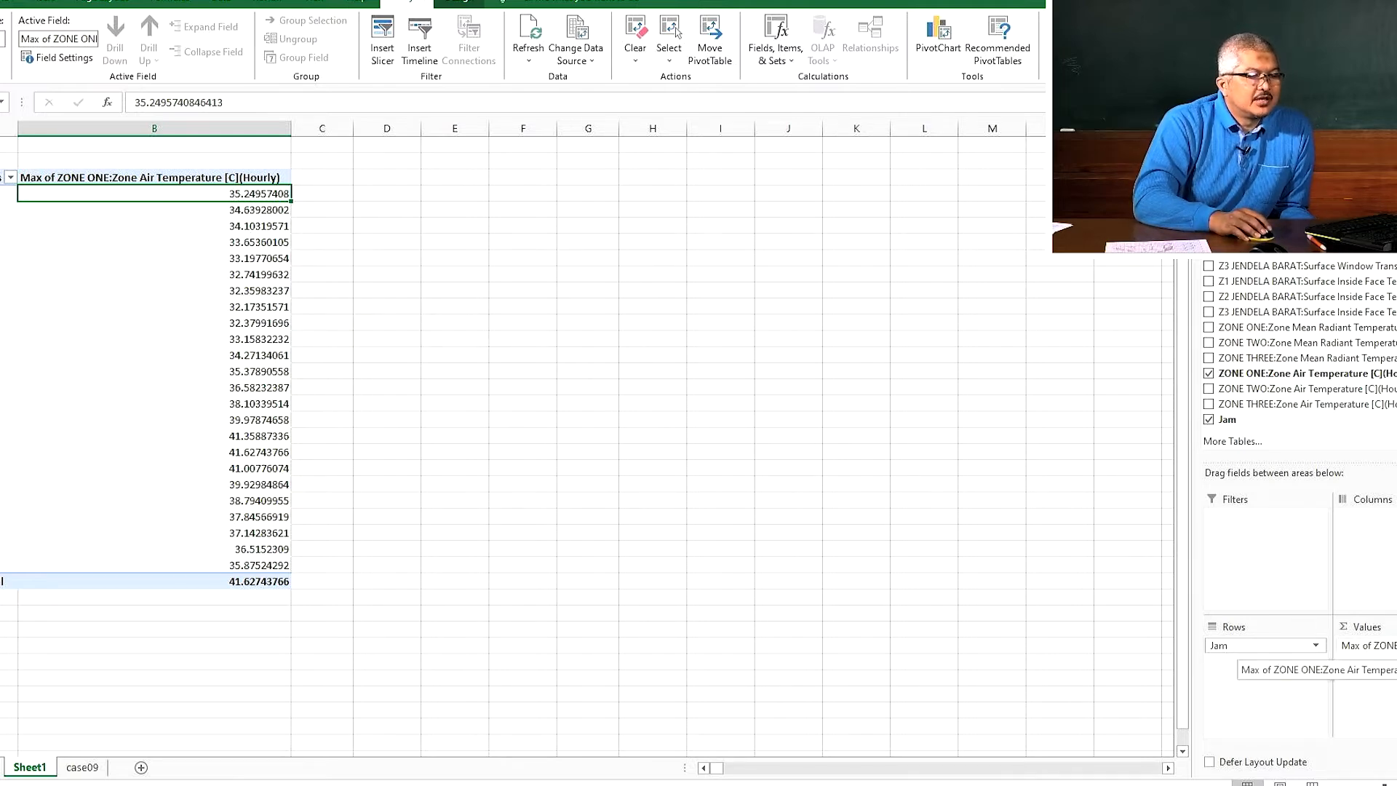
Summarise the ZONE ONE:Zone Air Temperature value field by Average and review the hourly averages
click(1368, 646)
click(1364, 626)
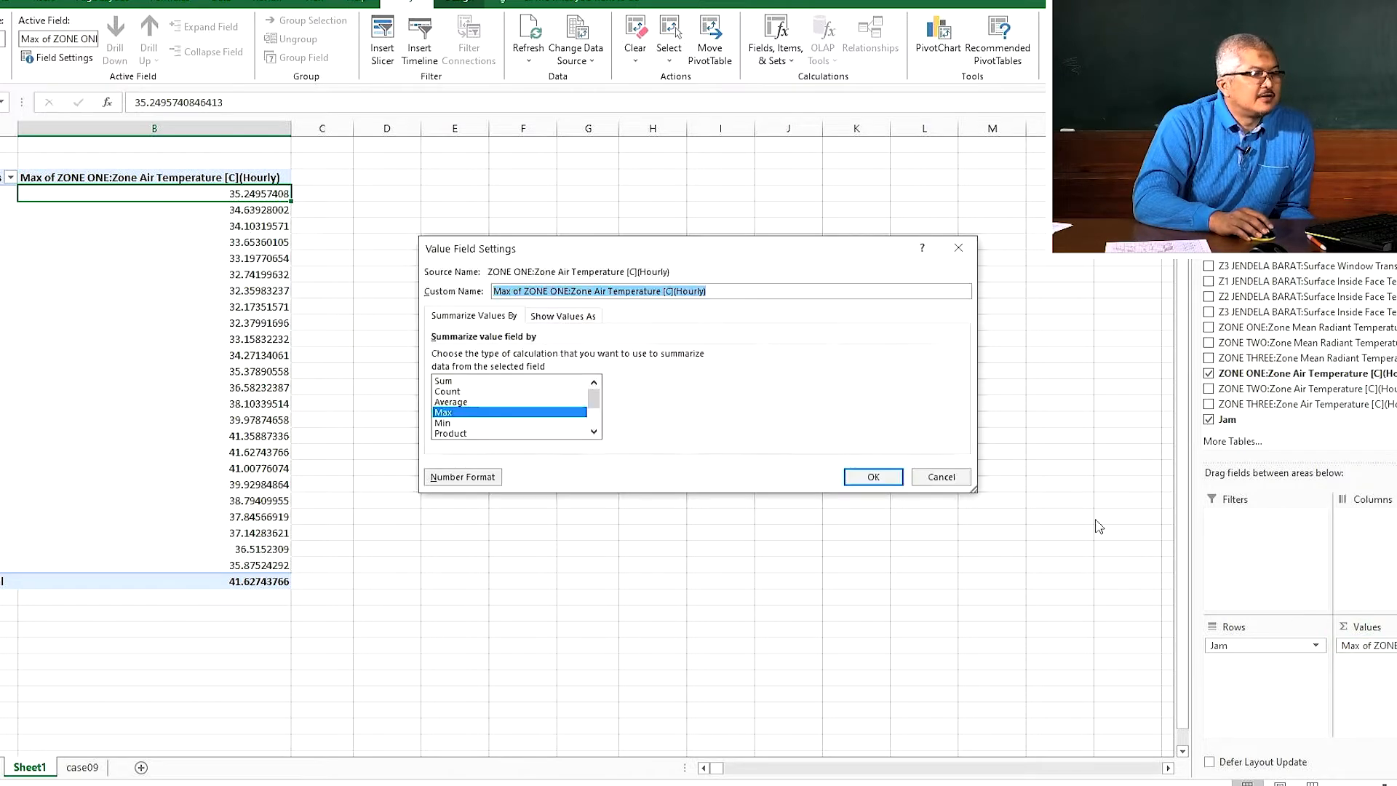
click(514, 402)
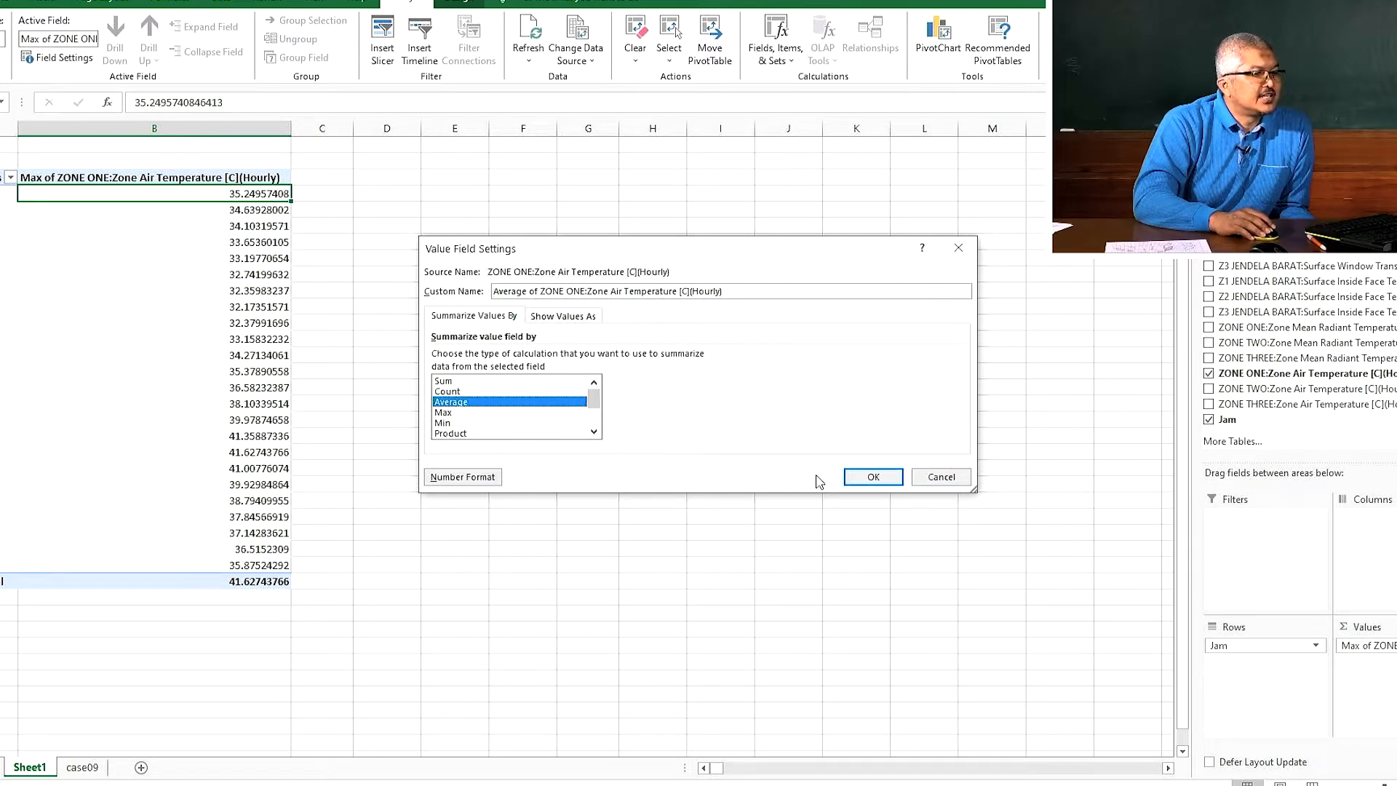
click(877, 476)
click(282, 259)
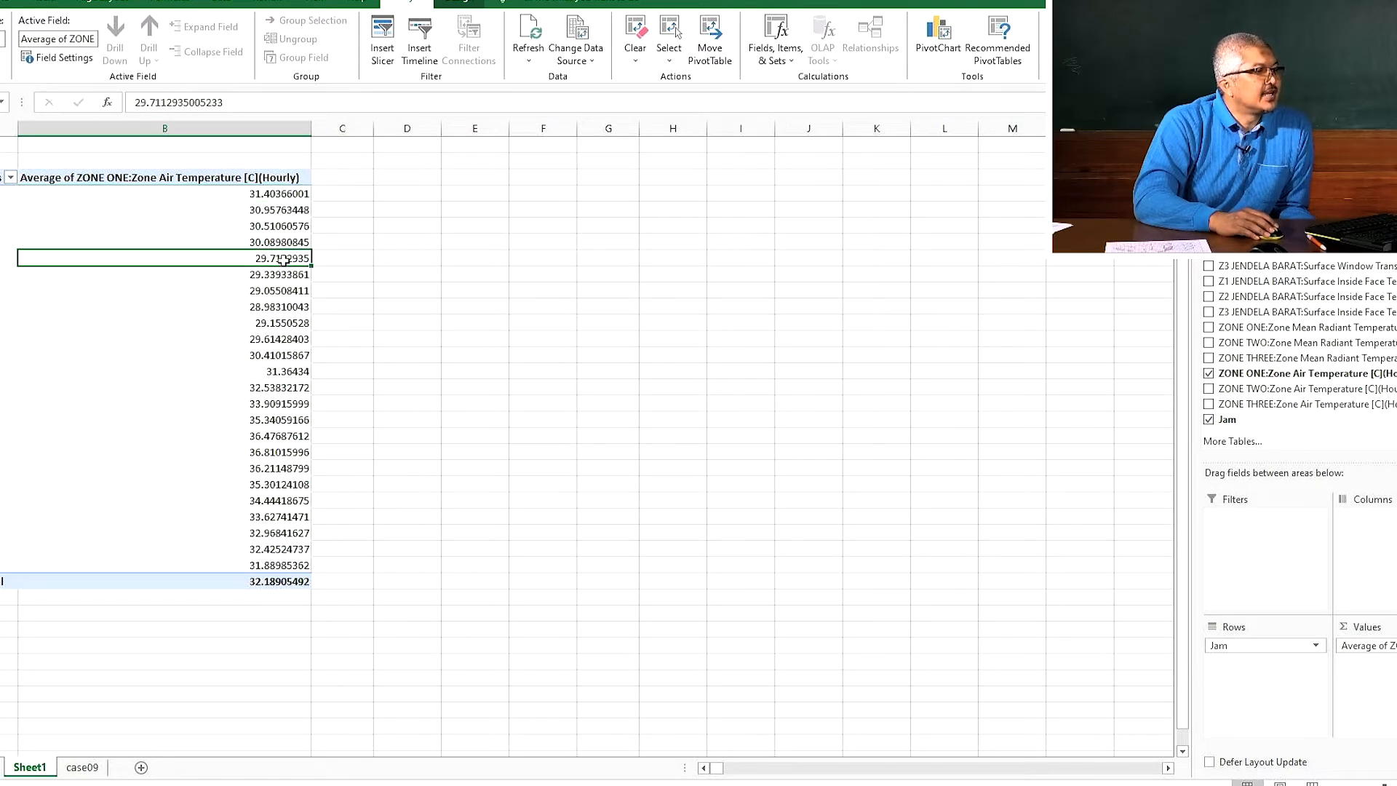
click(282, 193)
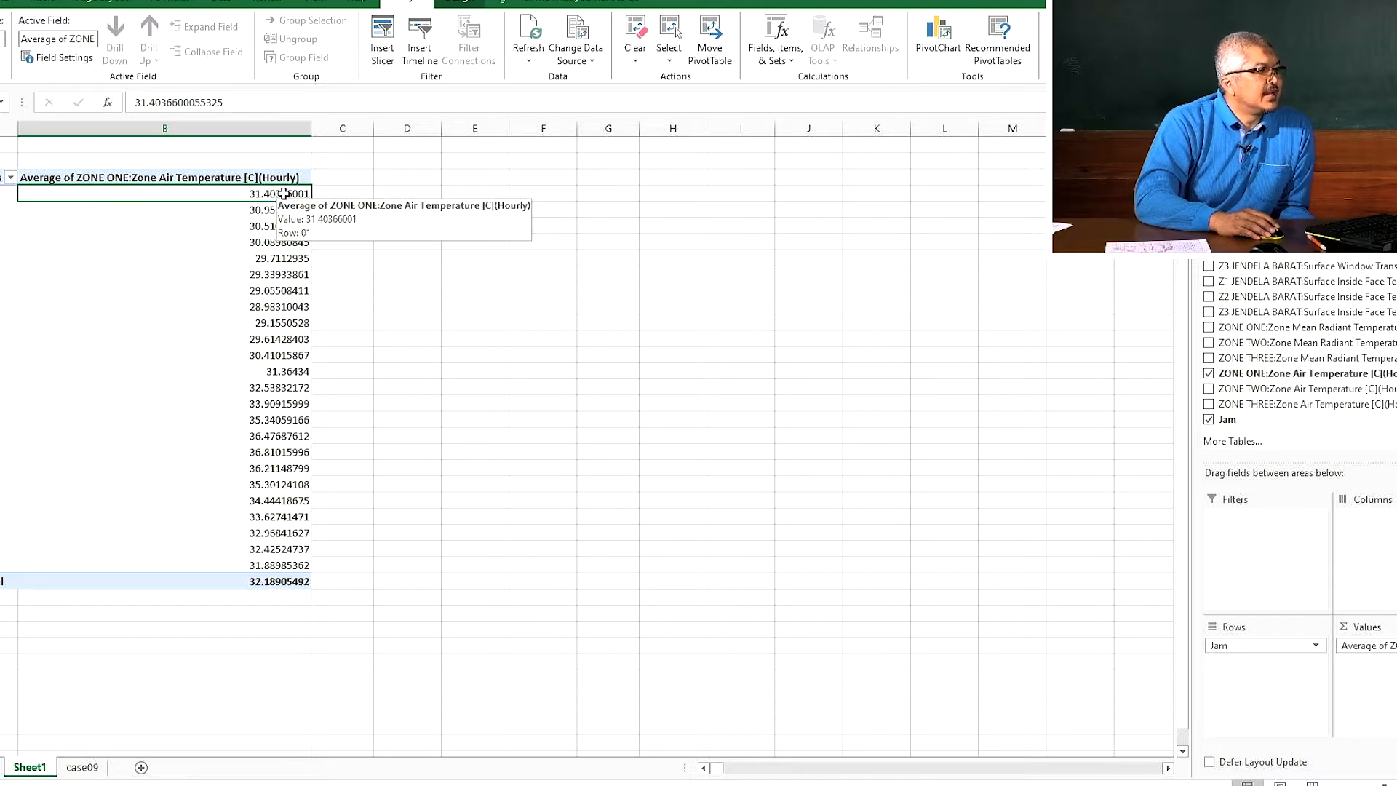
drag(282, 192, 288, 328)
click(277, 306)
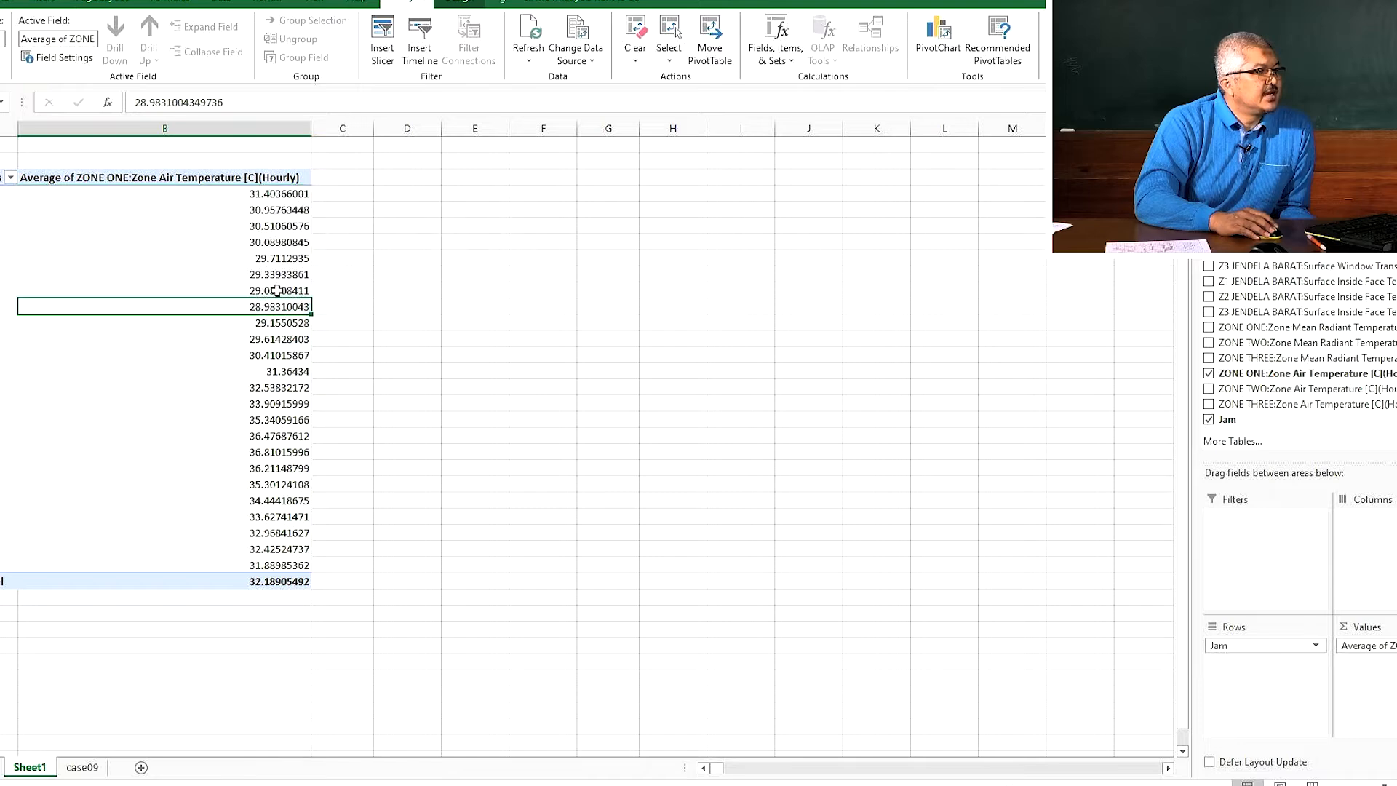
click(277, 290)
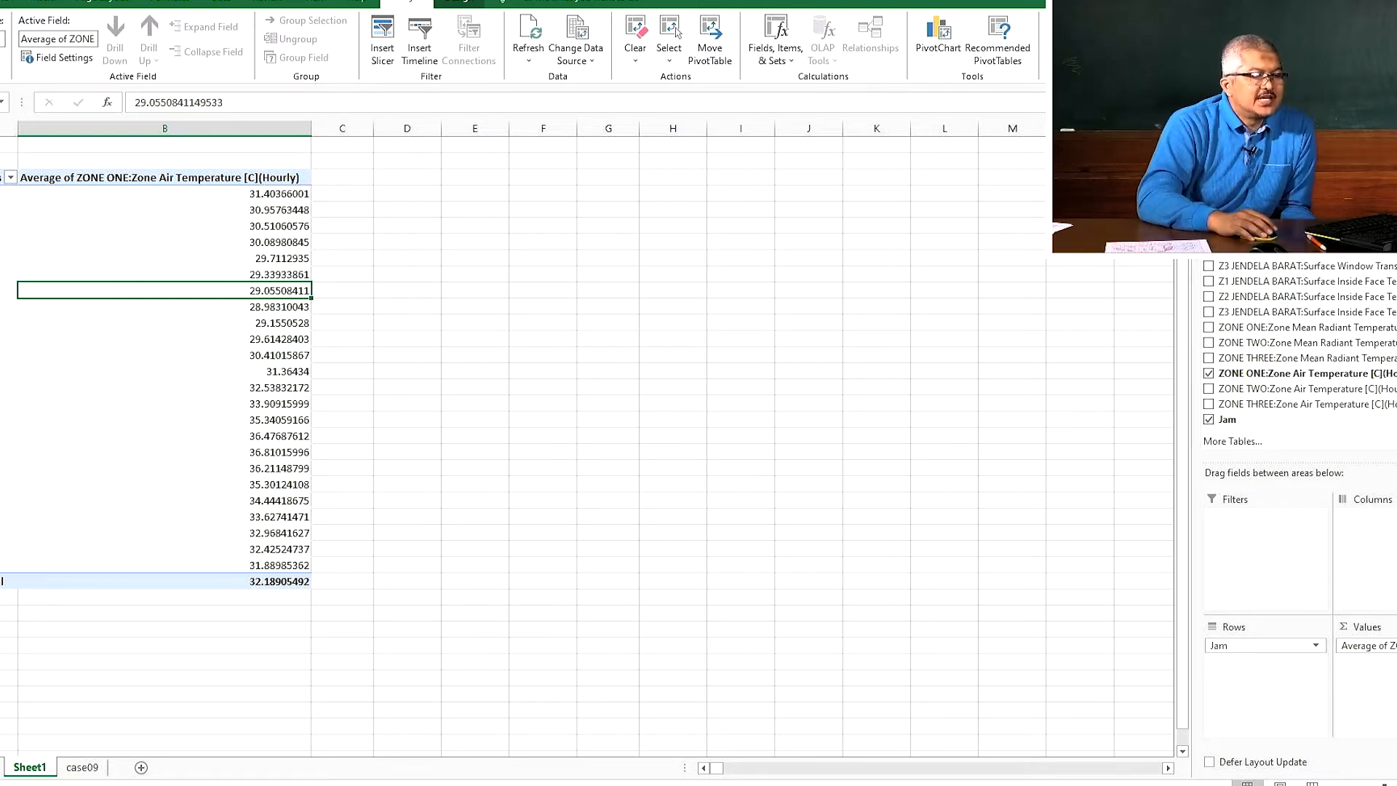
Summarise the ZONE ONE:Zone Air Temperature value field by Min and look through the other available fields
click(1379, 645)
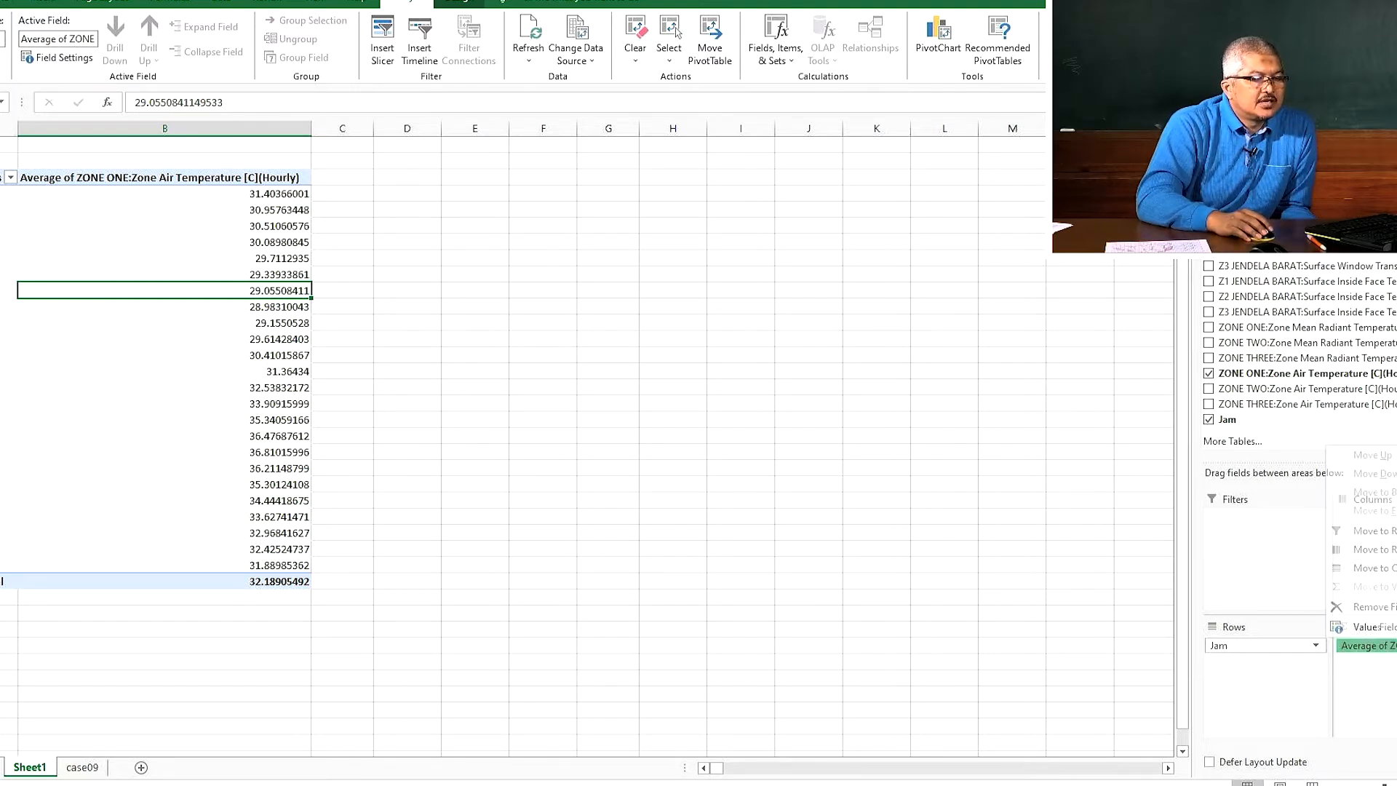
click(1391, 626)
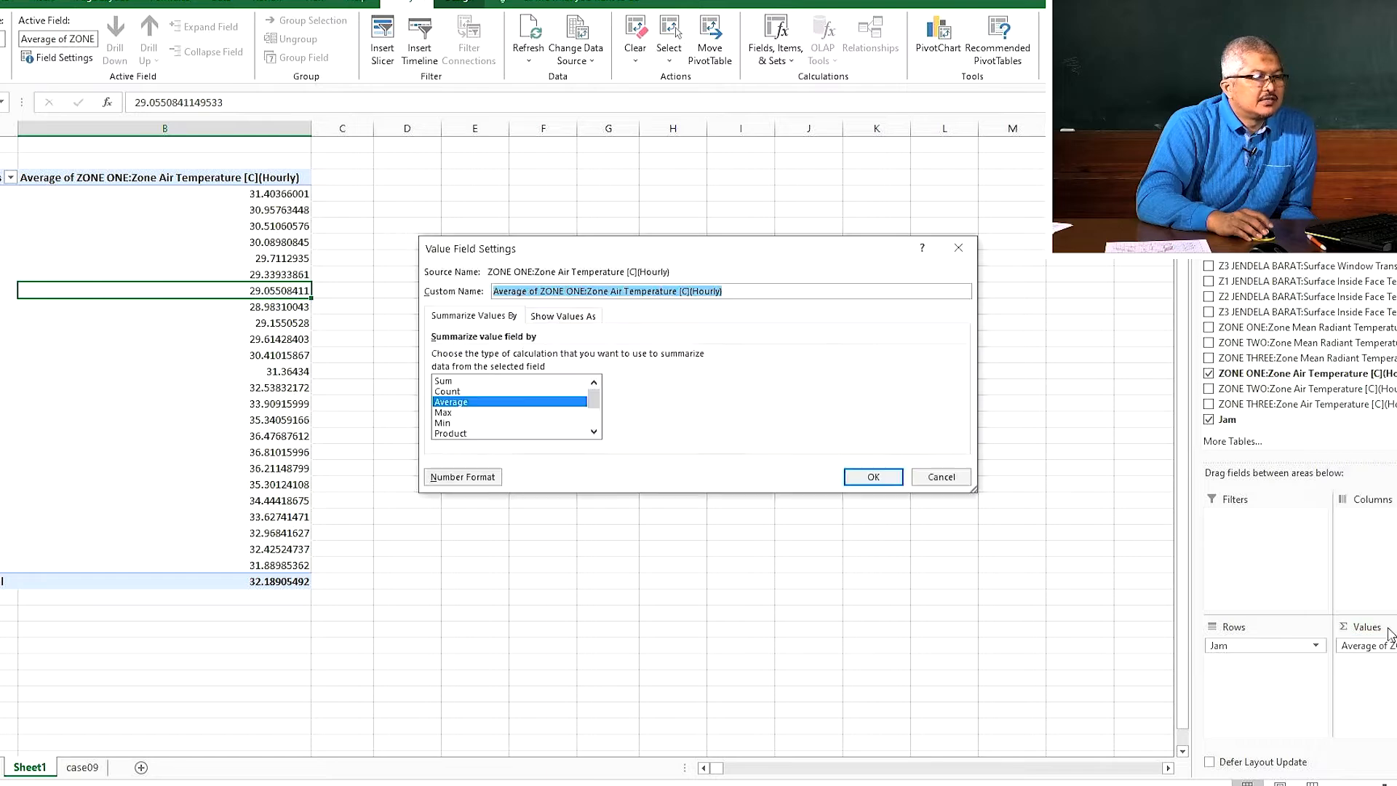
click(474, 423)
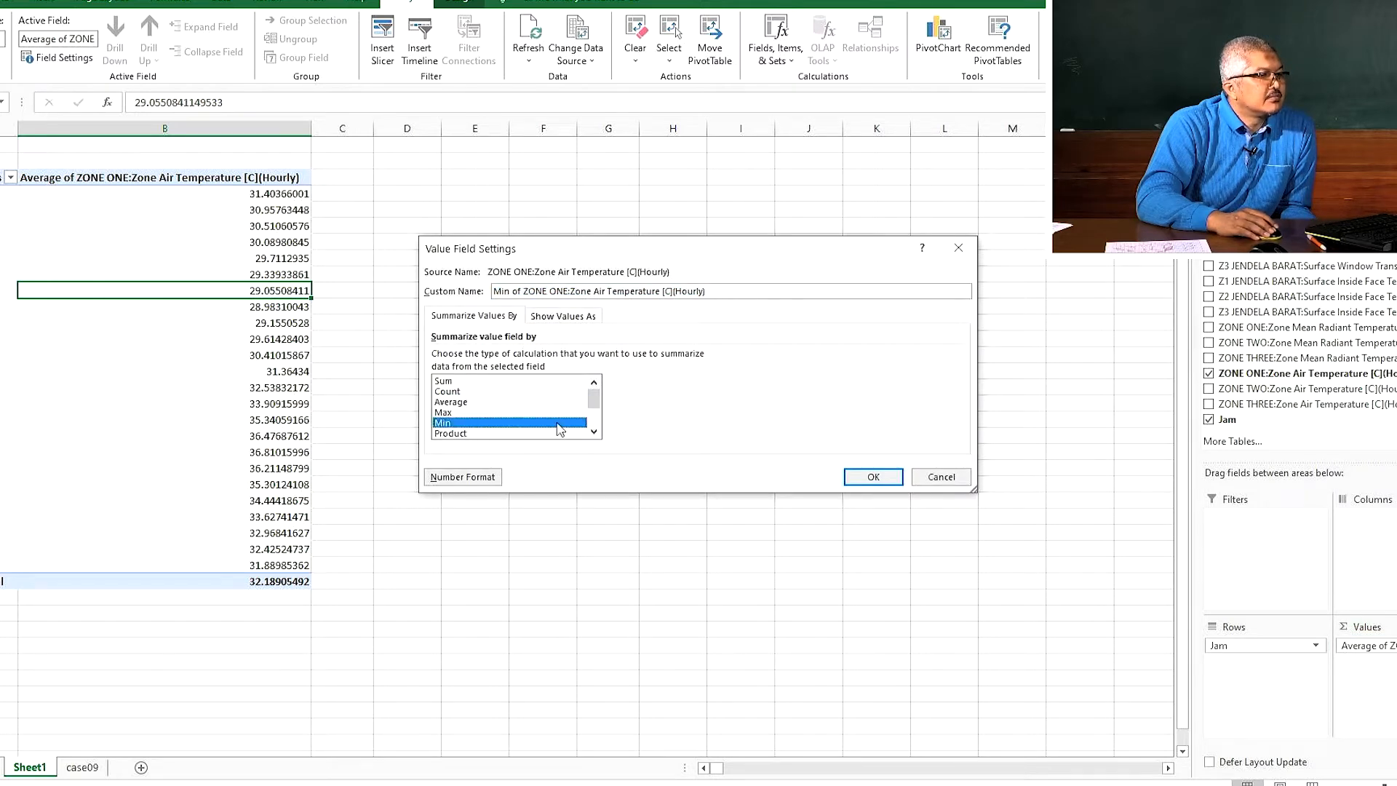
click(877, 477)
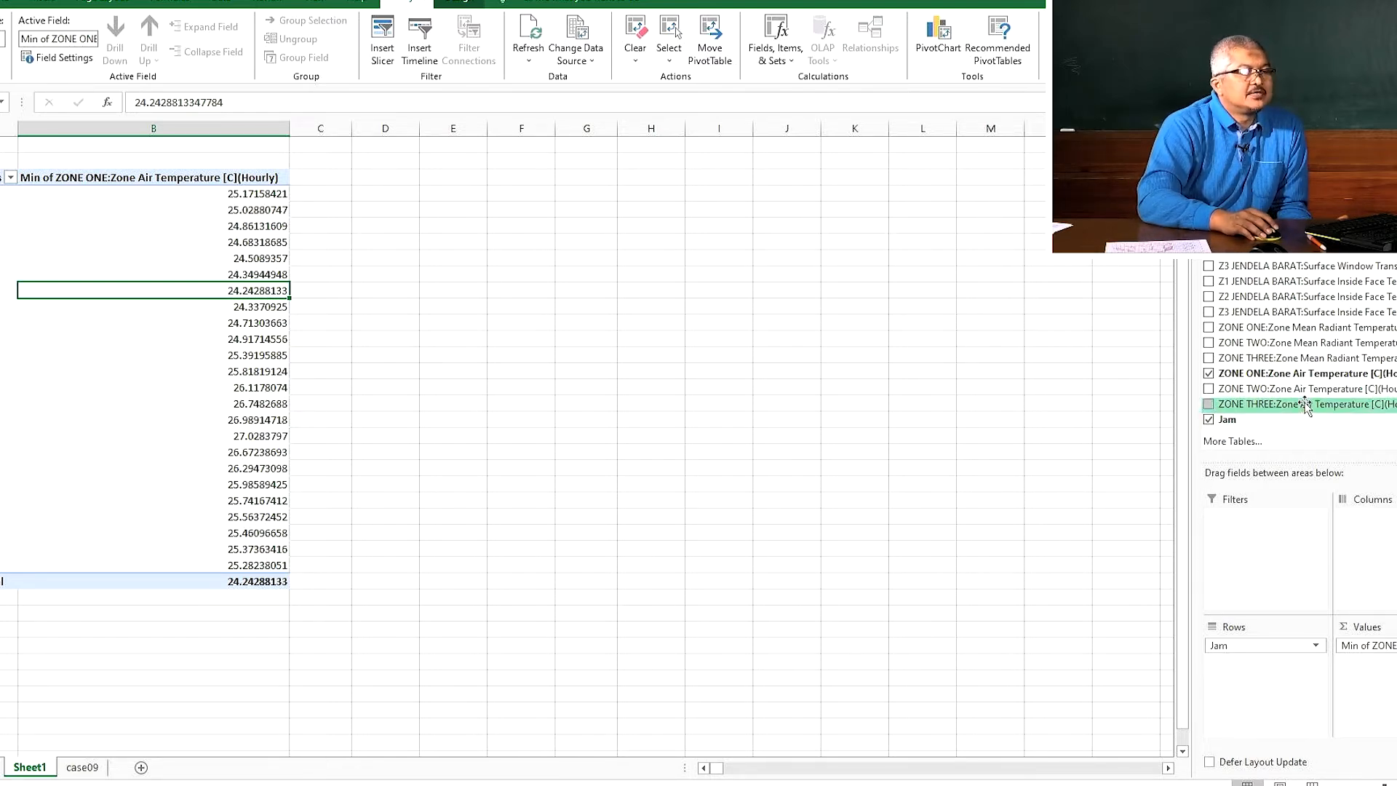
scroll(1299, 349, up, 5)
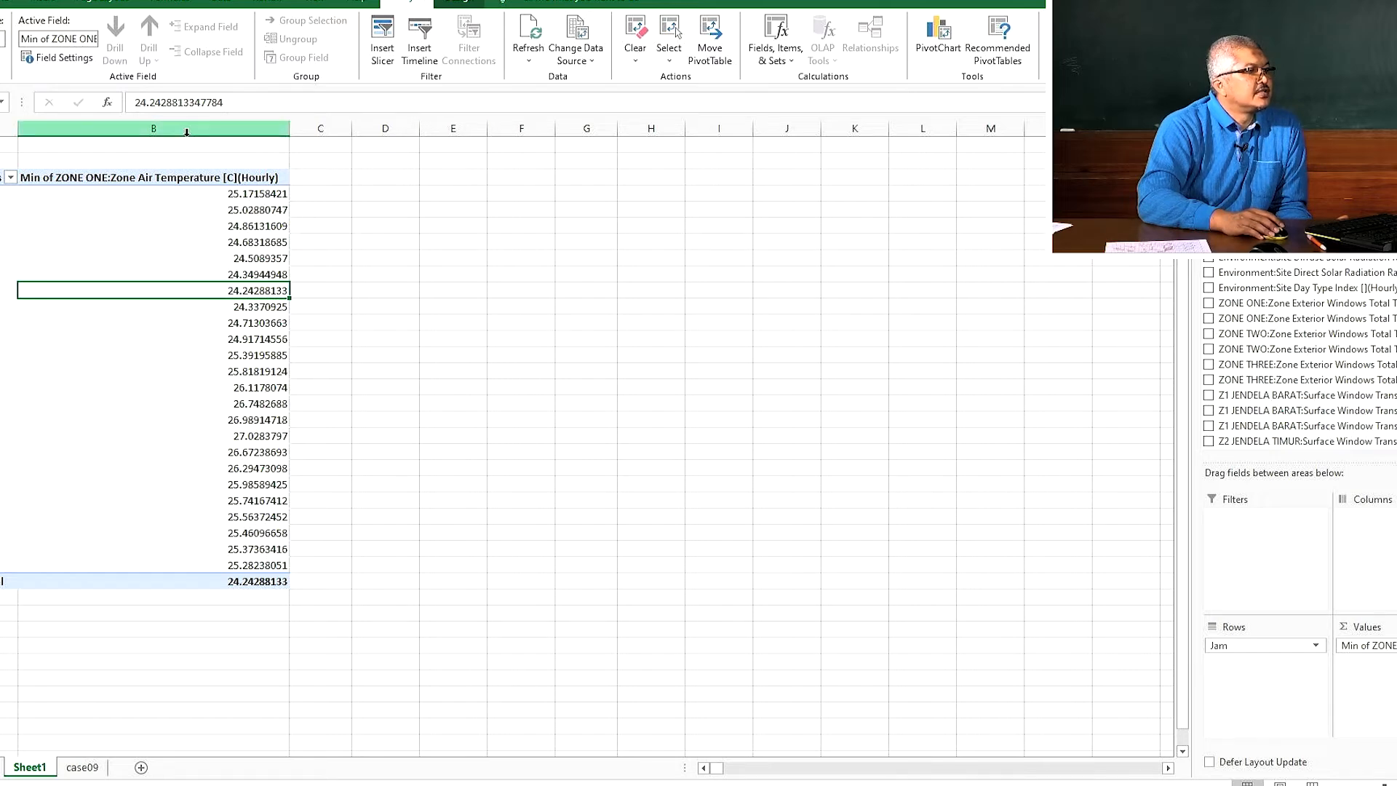
Delete the Sheet1 worksheet that holds the PivotTable
right_click(36, 773)
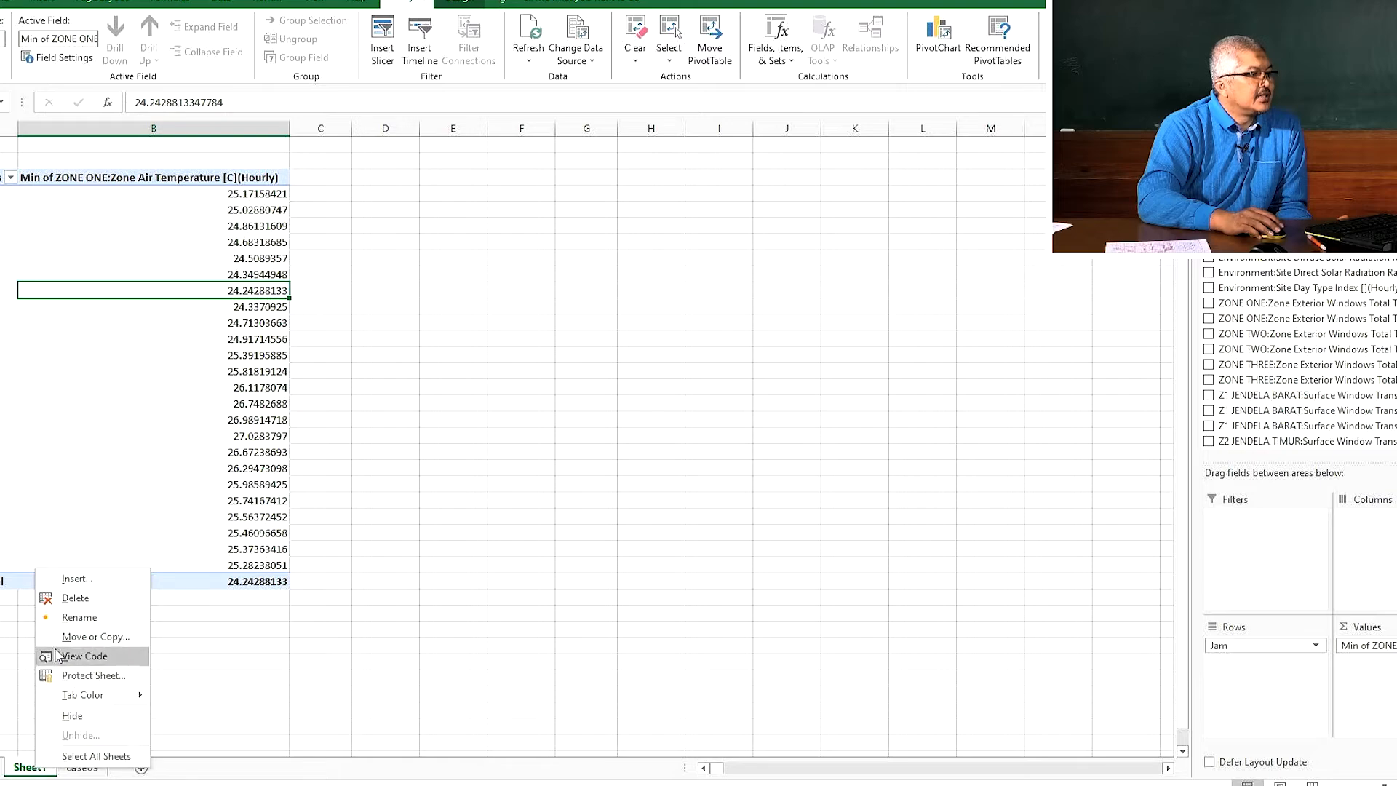
click(73, 598)
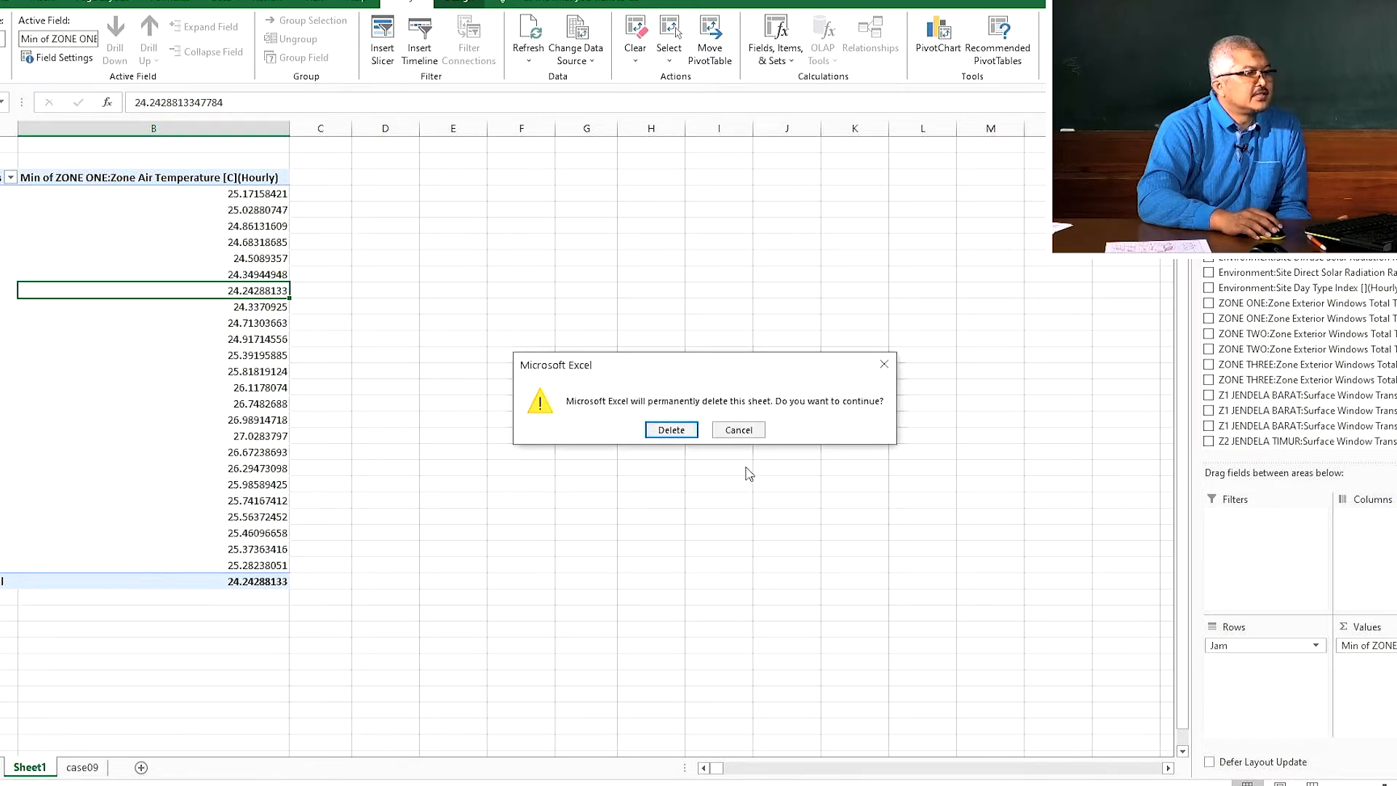
click(687, 434)
Enter the header Bulan in the first empty column after Jam on case09
click(688, 290)
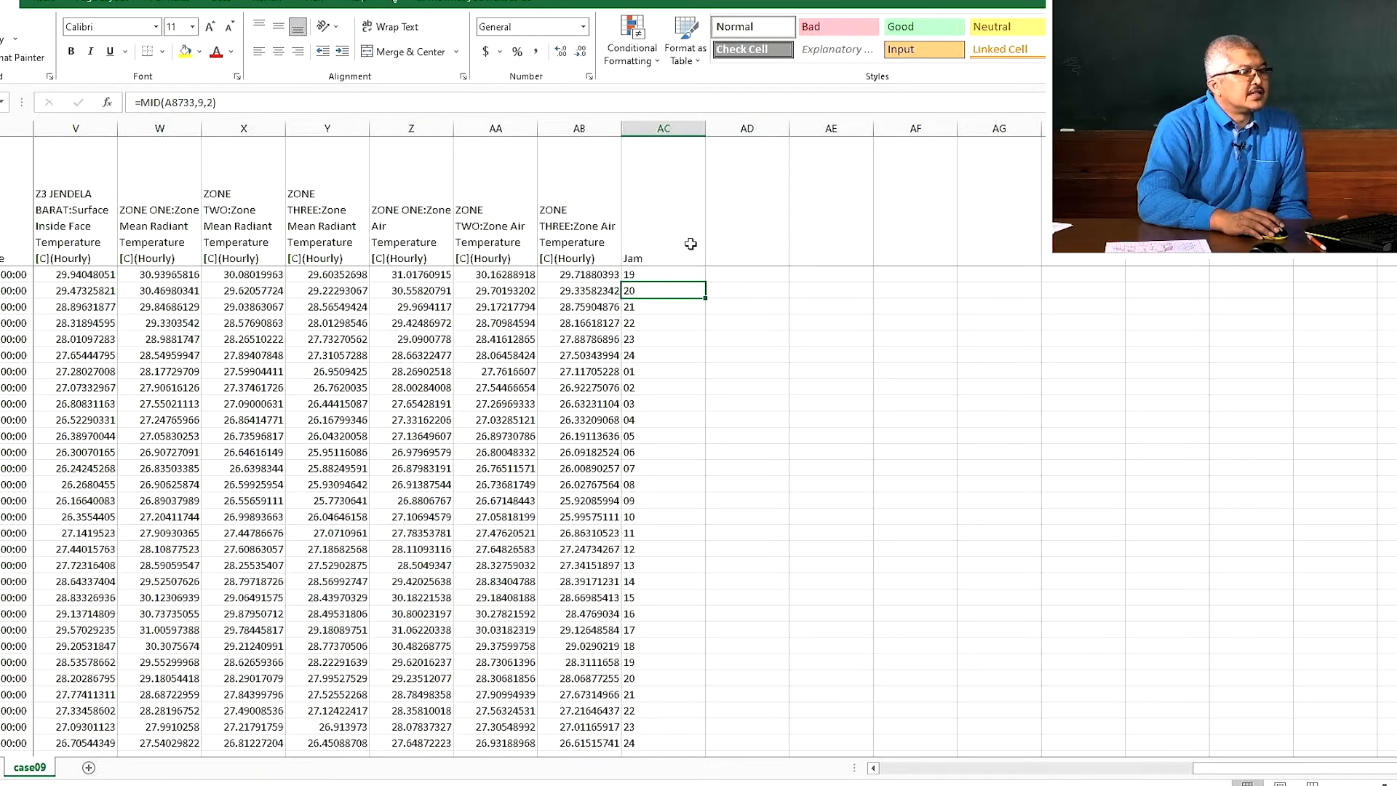
click(771, 196)
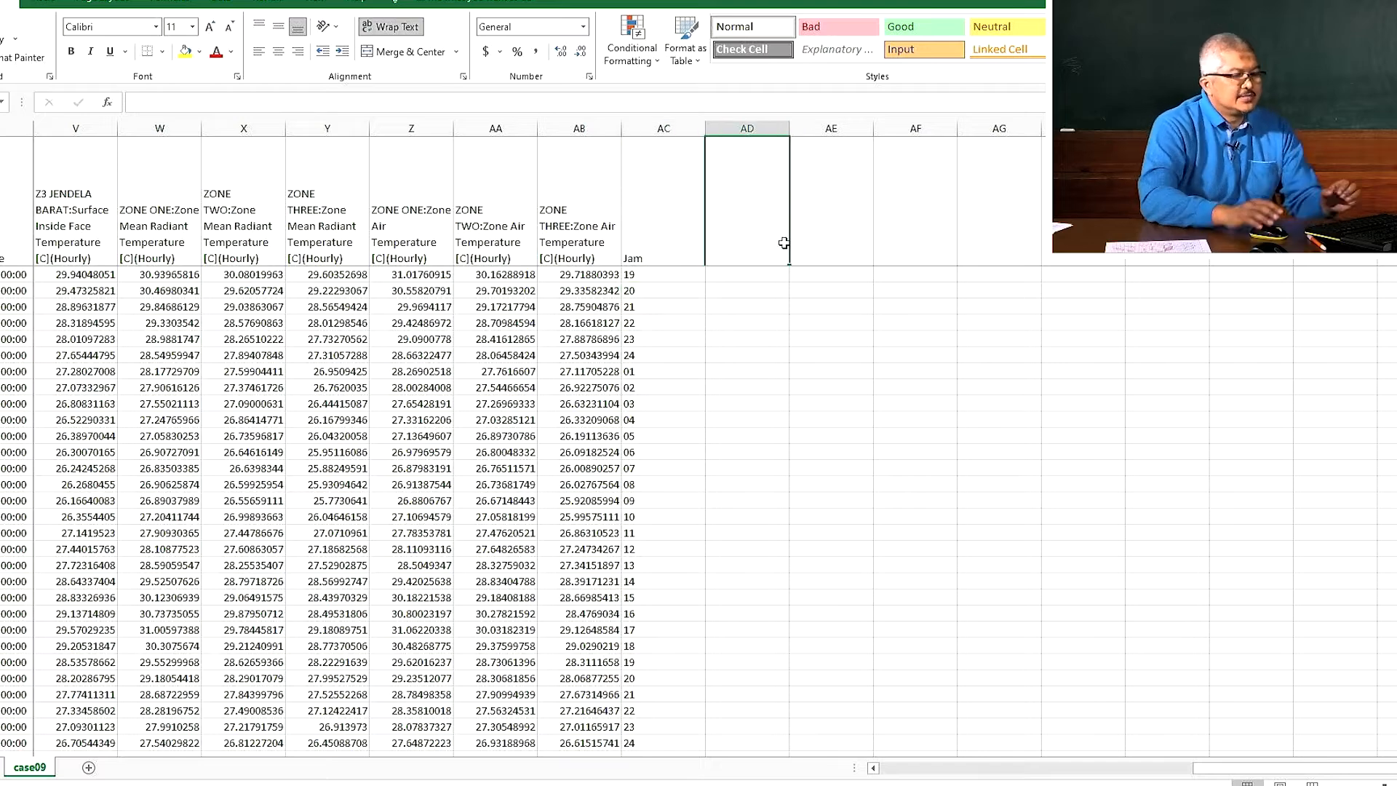
text(Bulan)
key(Return)
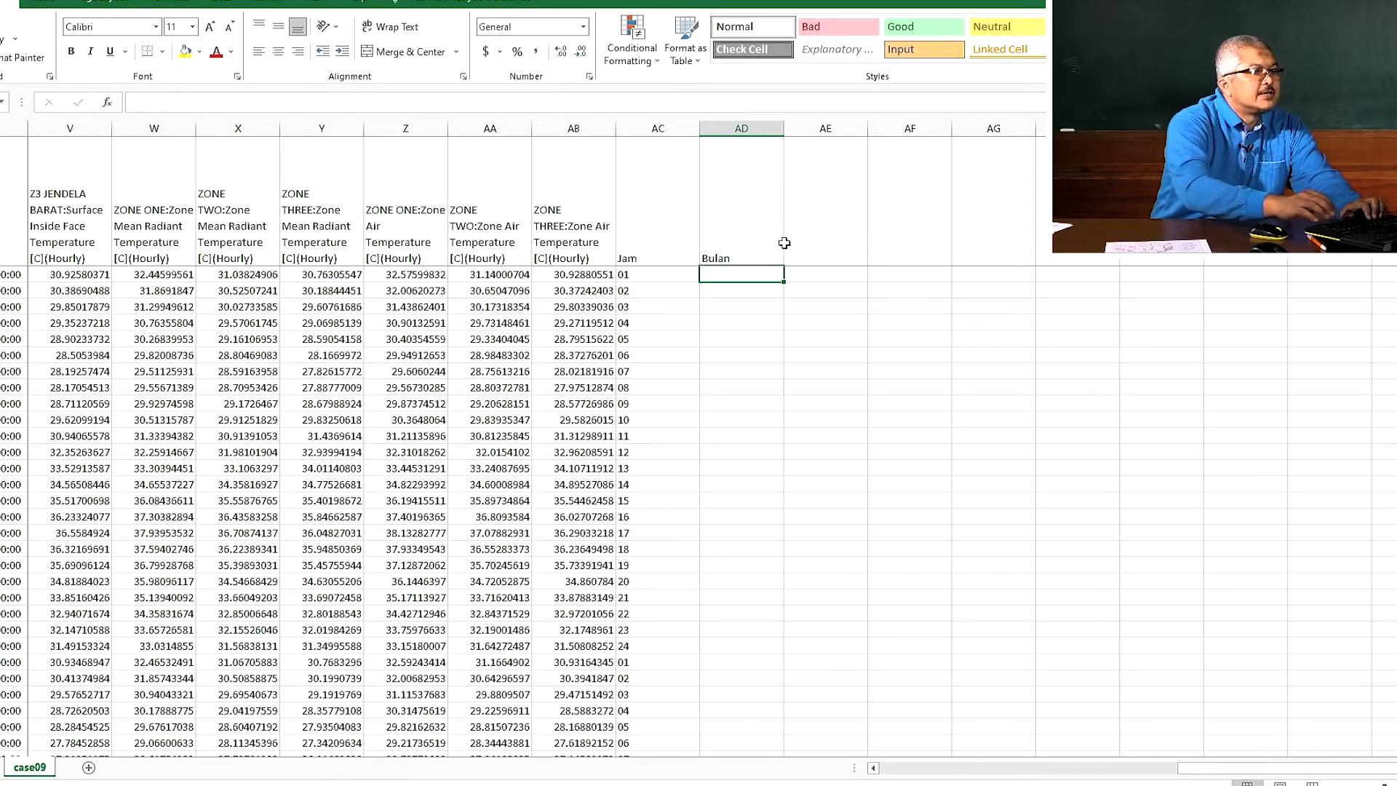
Inspect the MID formula in cell AC2 of the Jam column, leaving it as it is
click(685, 275)
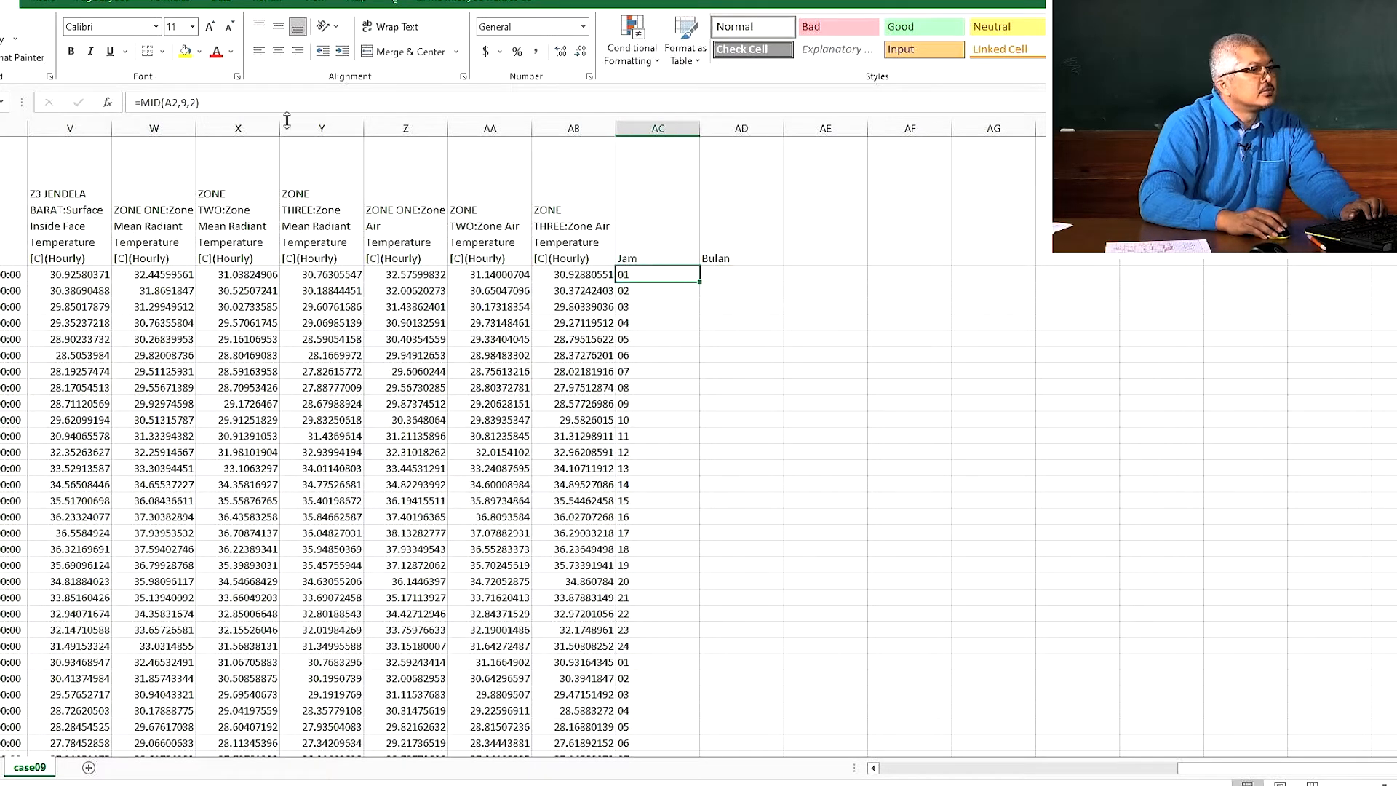
drag(218, 103, 109, 106)
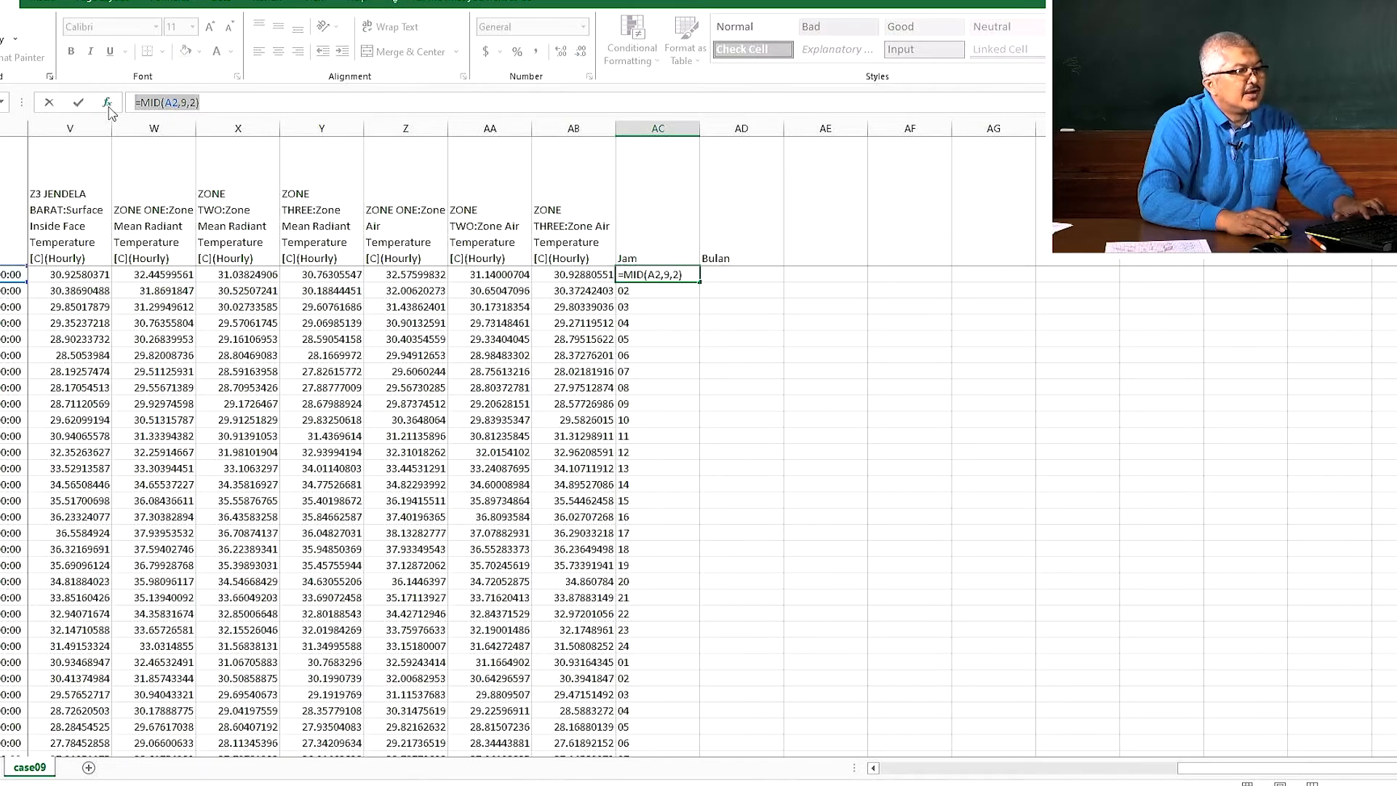
key(Escape)
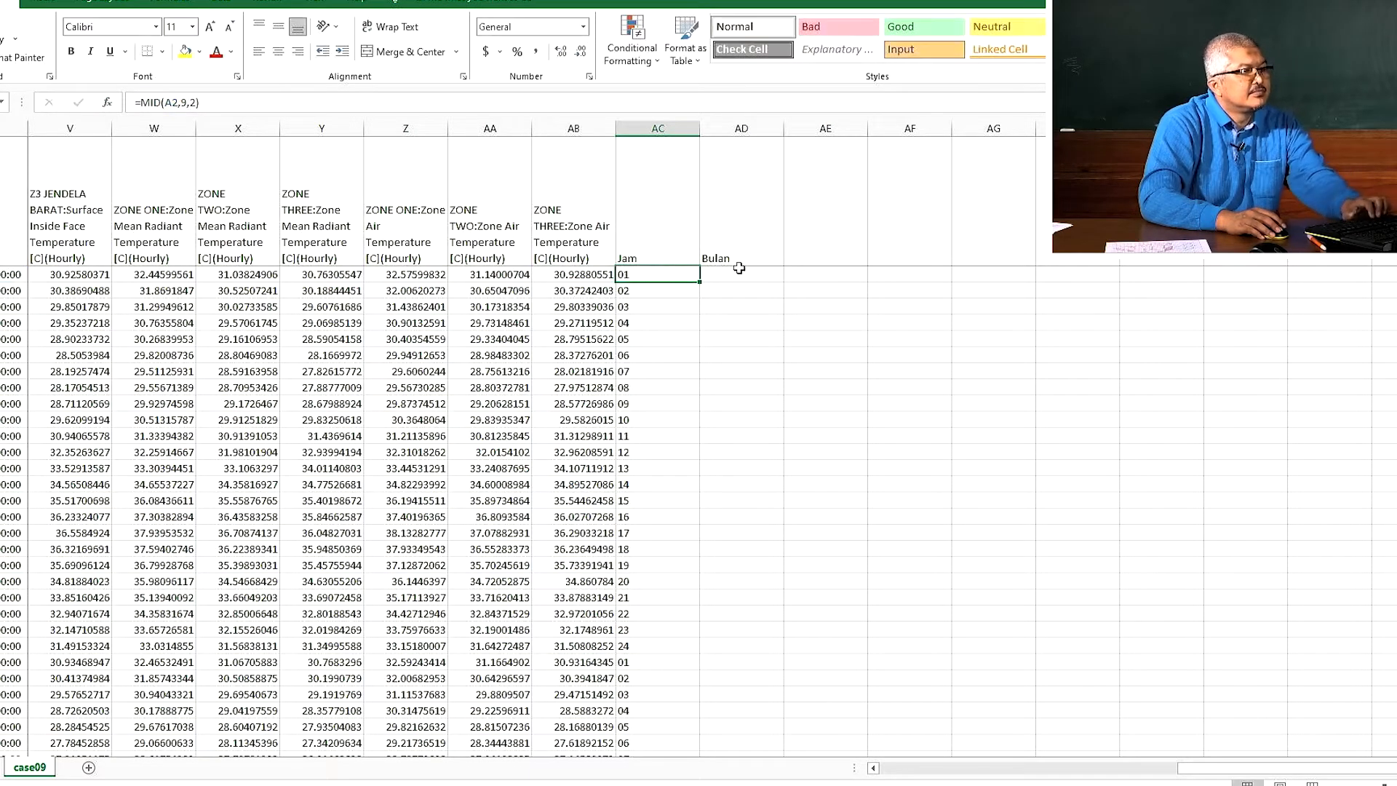
Enter the formula =LEFT(A2,2) in cell AD2 under Bulan to extract the month from Date/Time
click(738, 274)
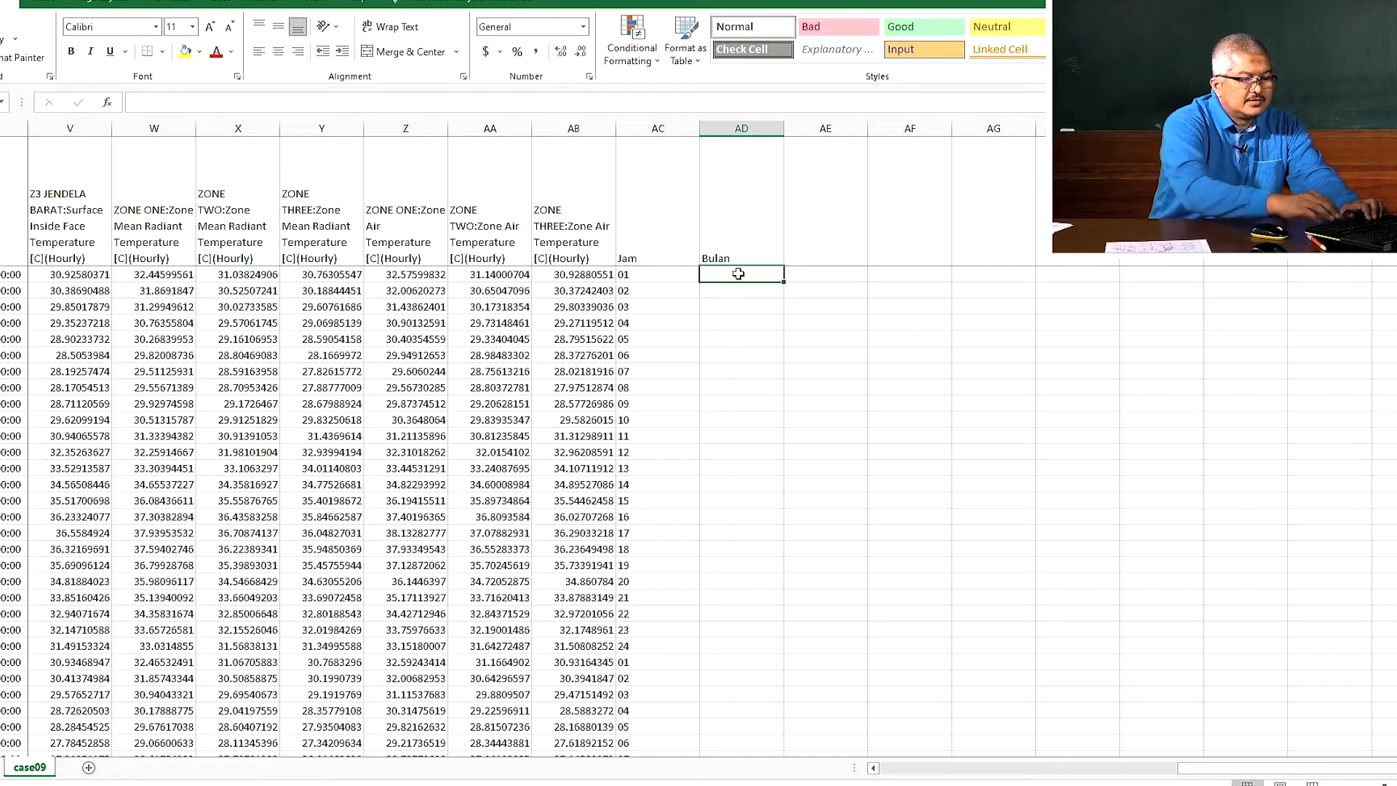
text(Left)
key(BackSpace)
key(BackSpace)
key(BackSpace)
key(BackSpace)
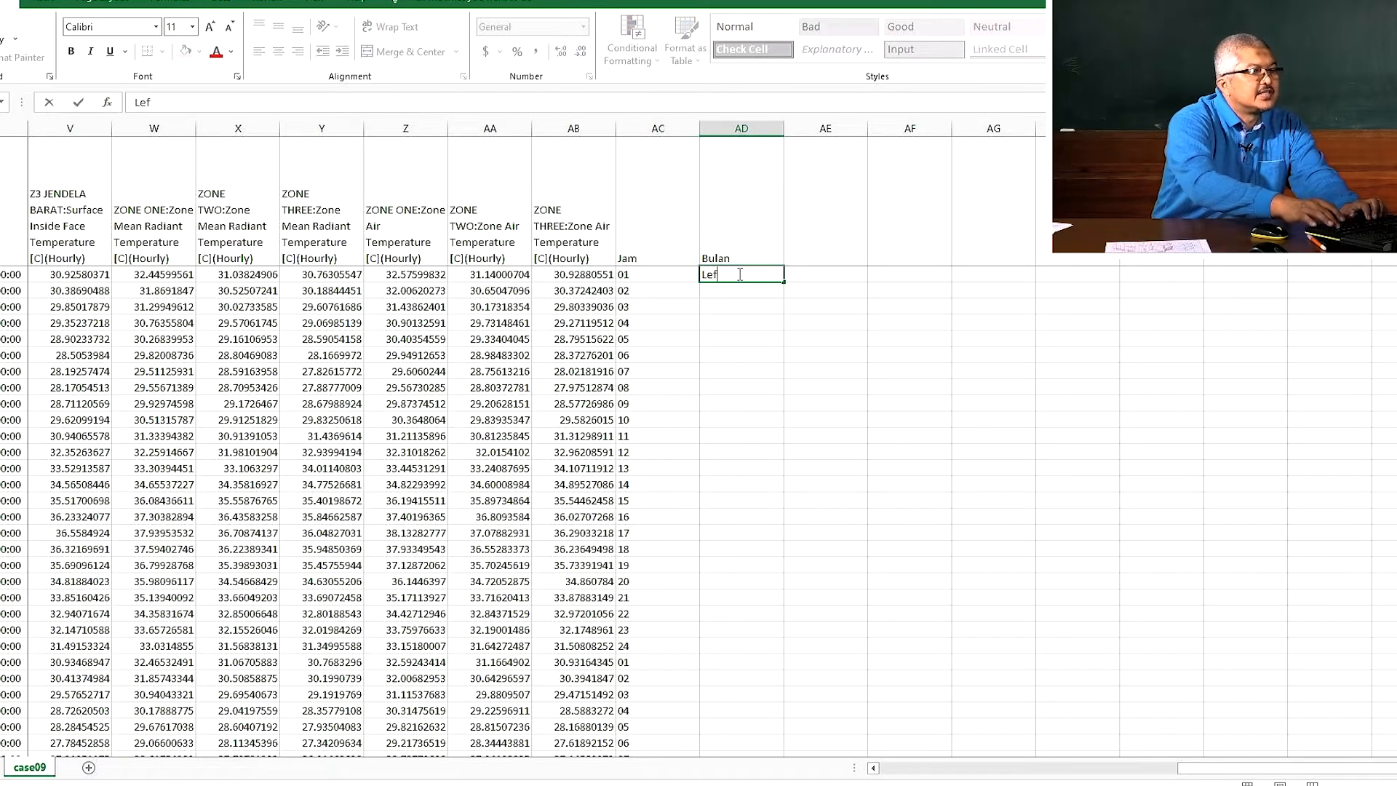
text(=left()
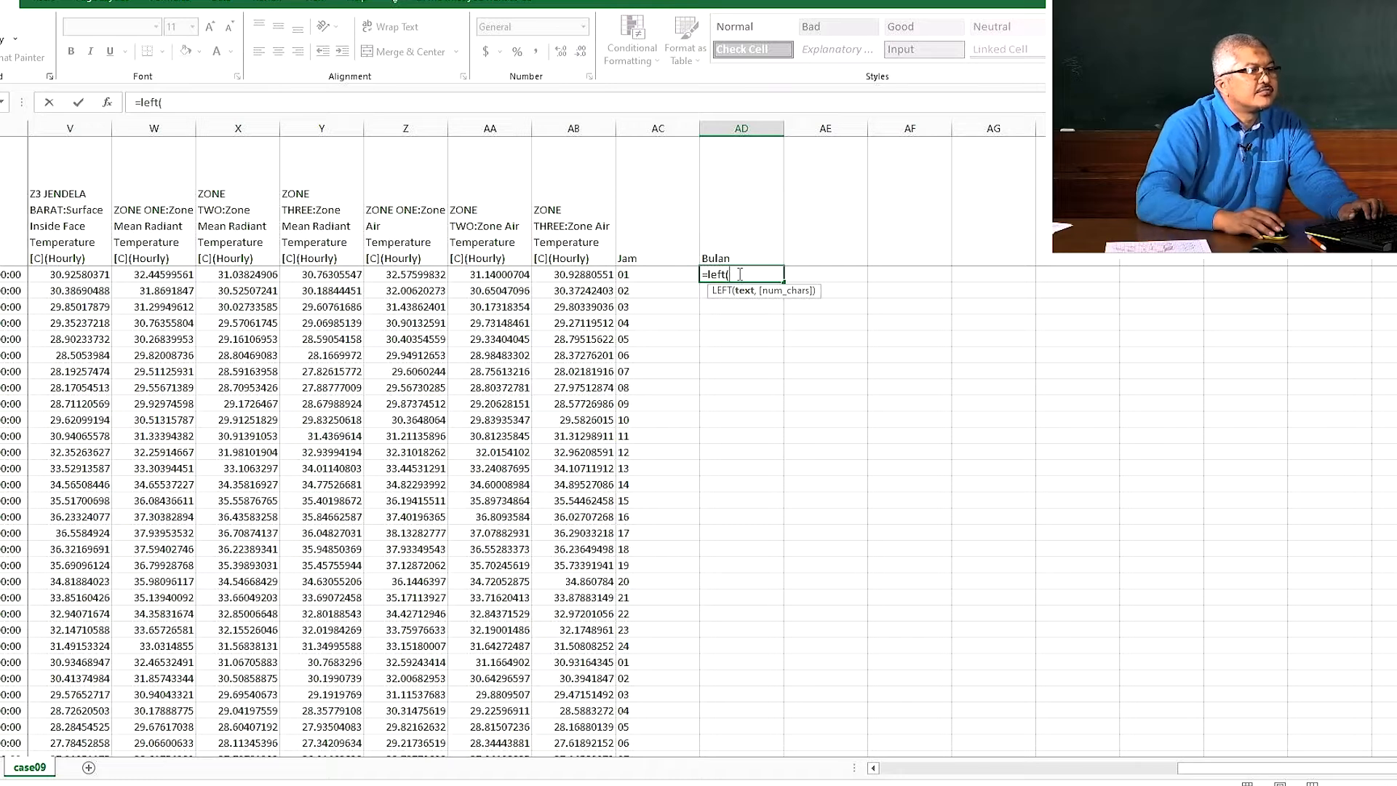
click(15, 275)
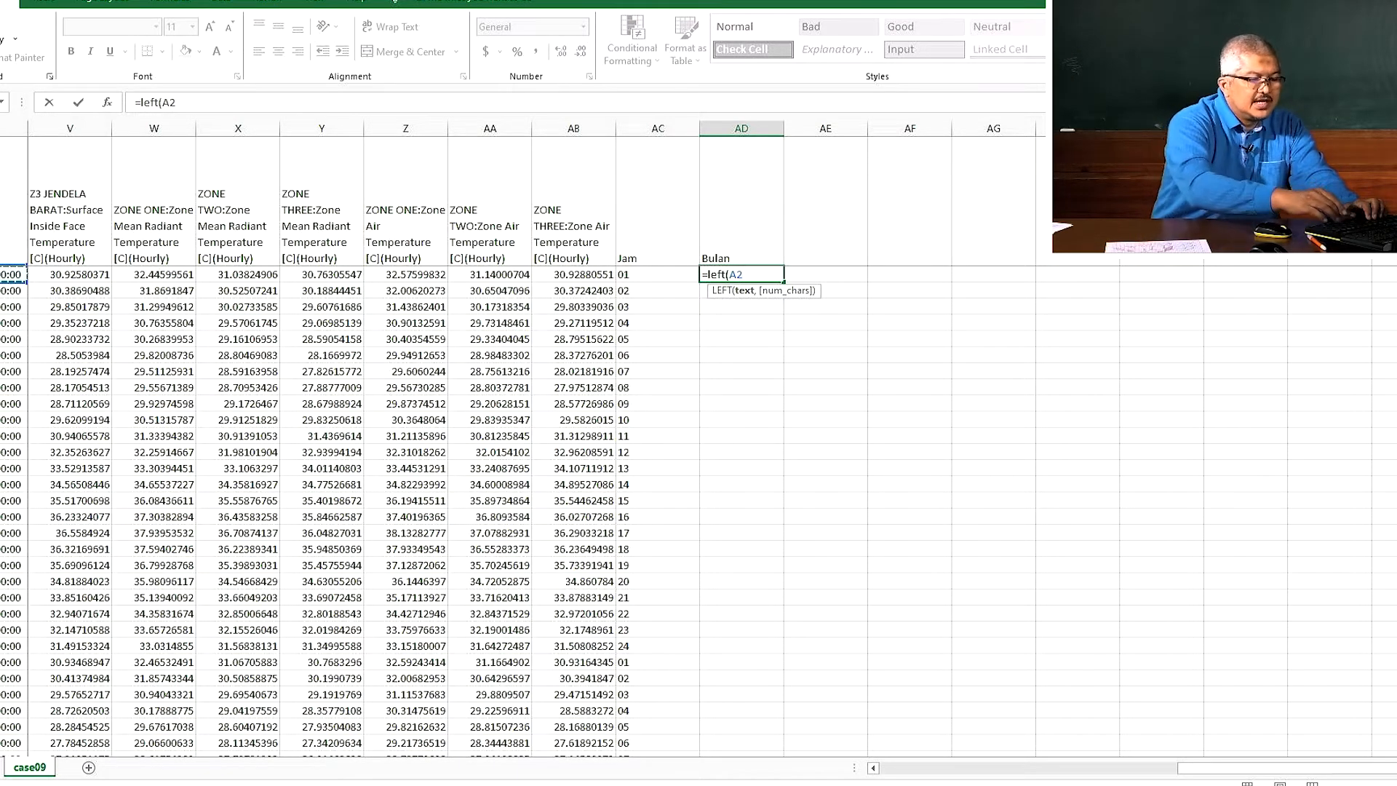
text(,2)
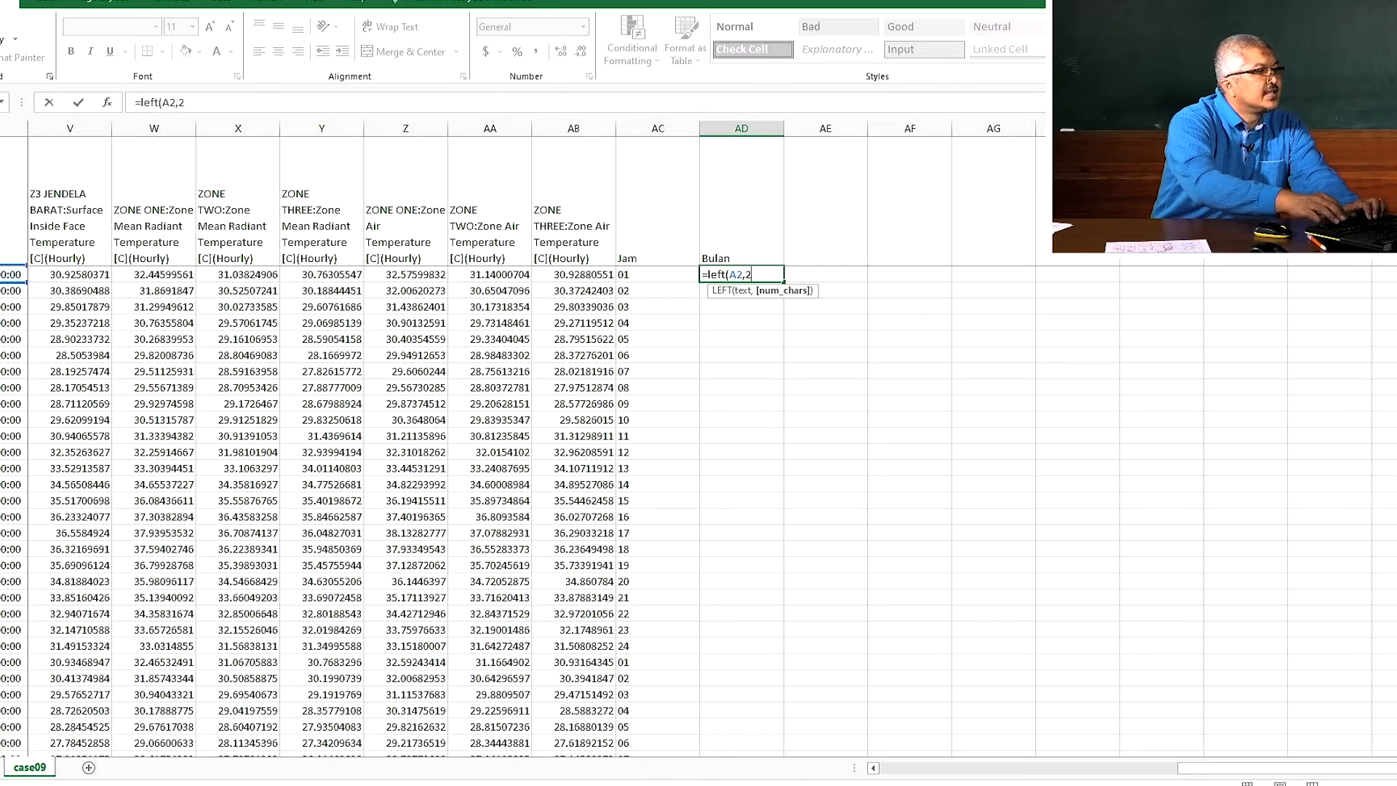
key(ctrl+Return)
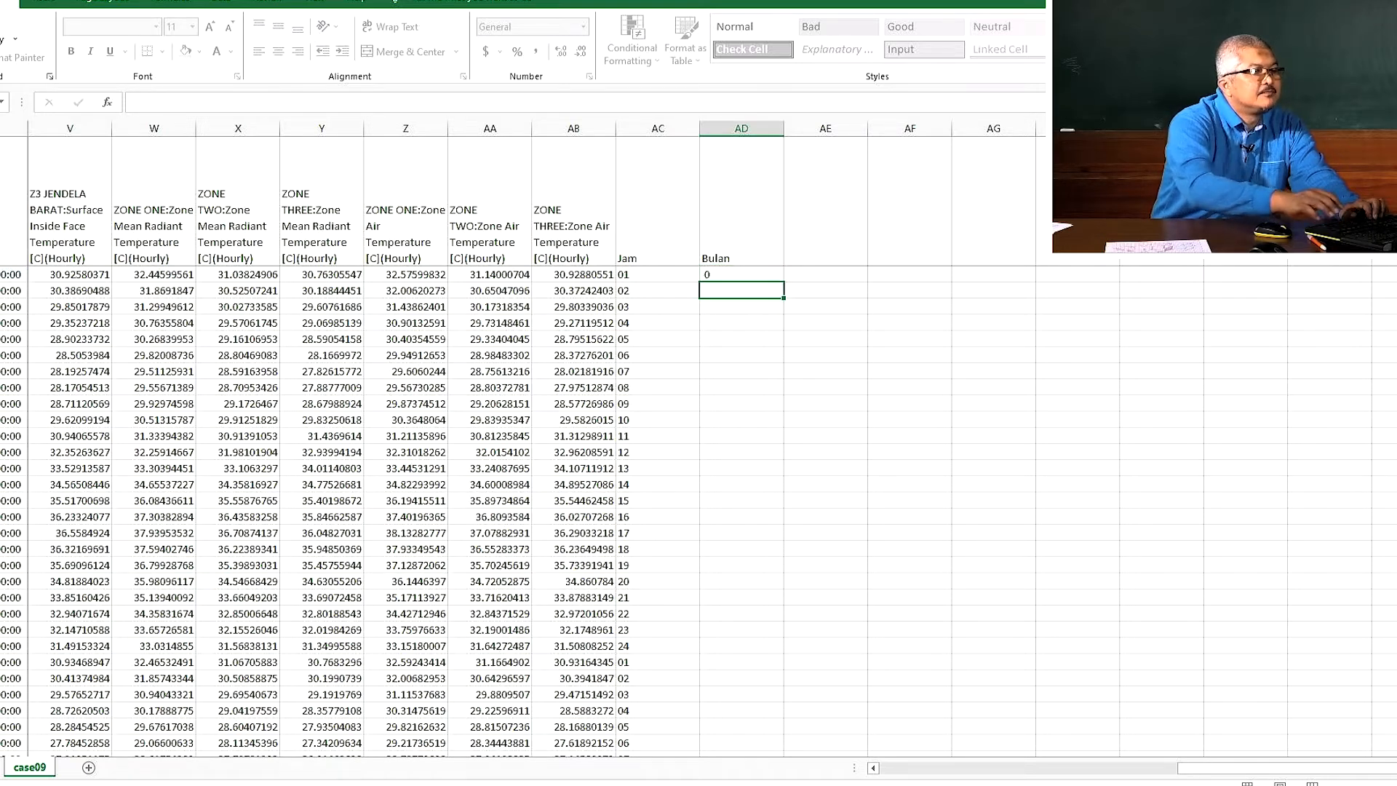
Change the month formula in AD2 to =LEFT(A2,3) and copy it down the Bulan column to the last data row
key(F2)
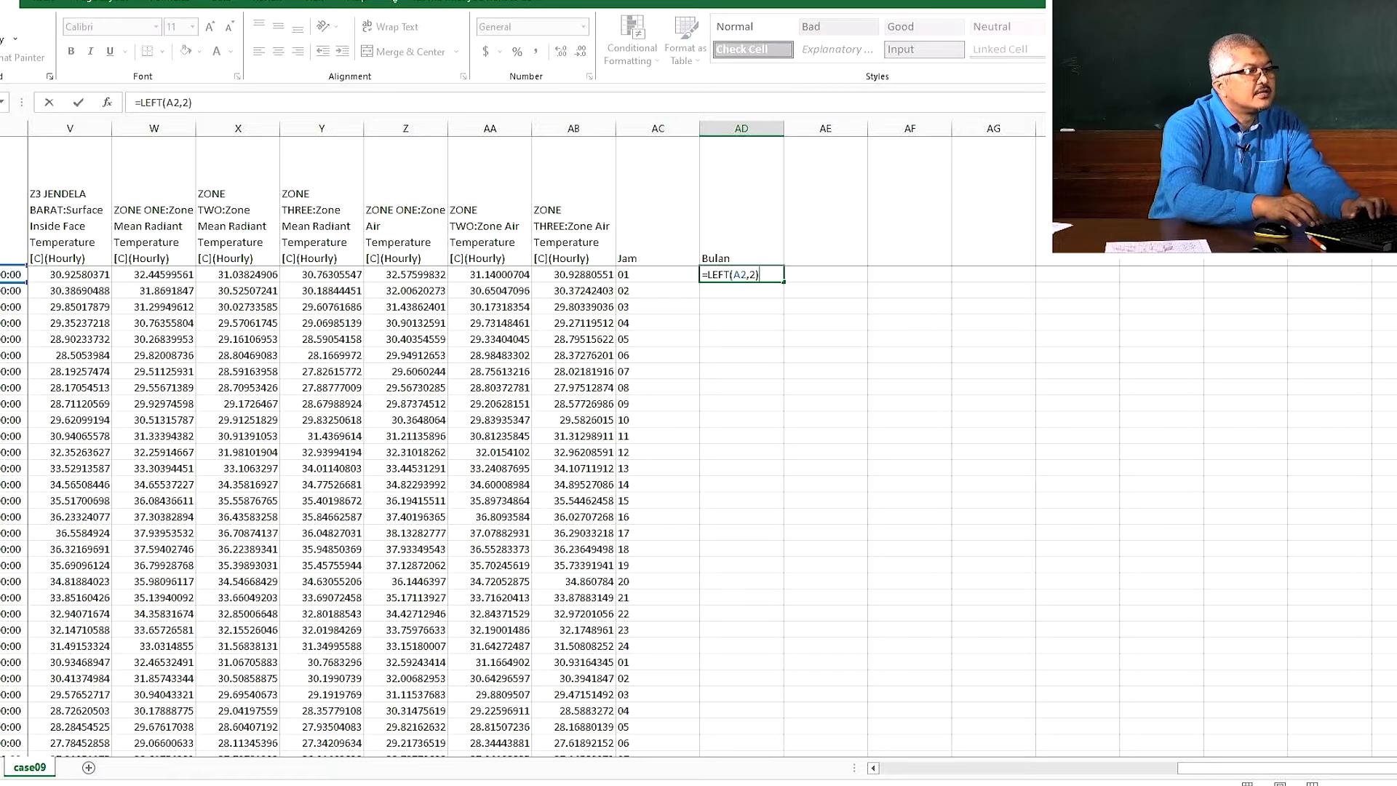
key(Return)
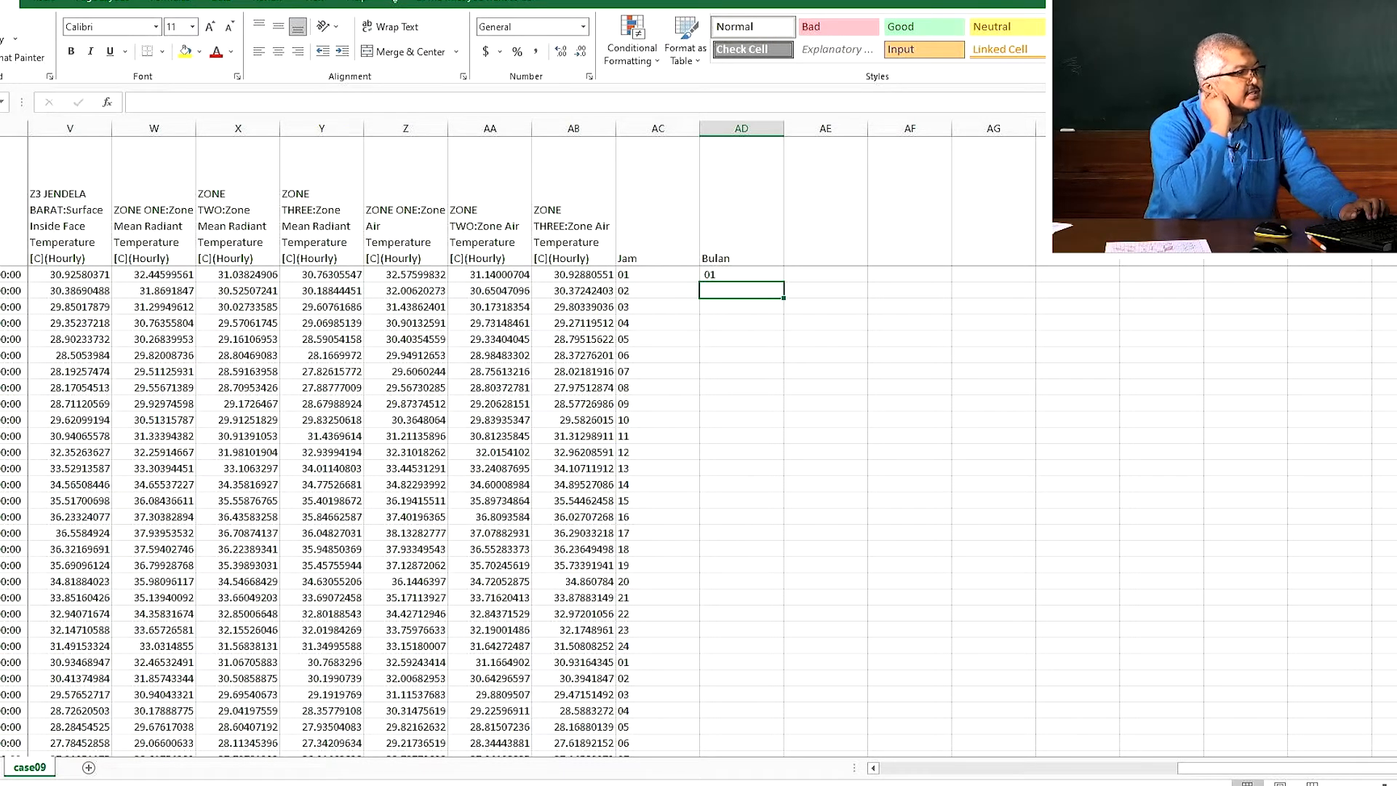
key(Up)
key(Left)
key(ctrl+Down)
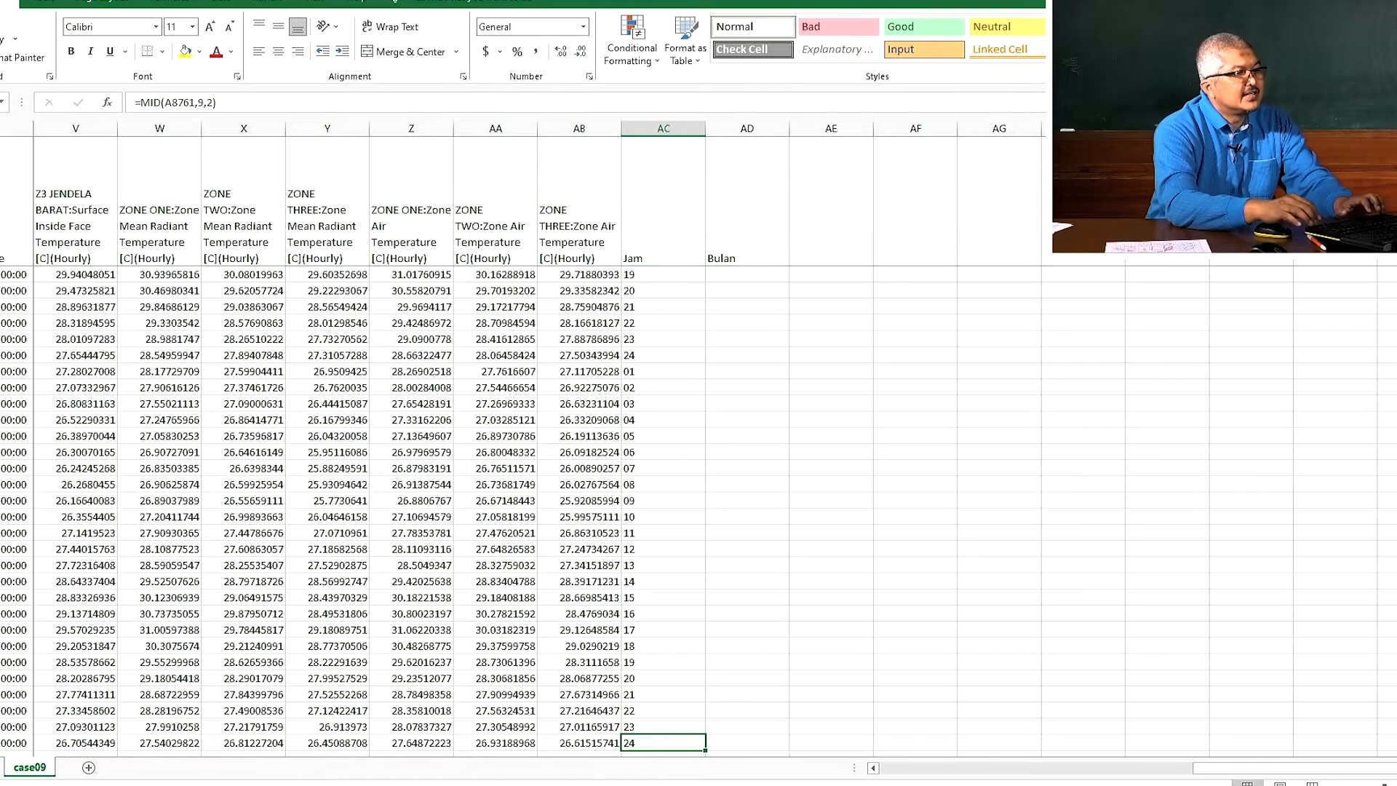
key(Right)
text(c)
key(ctrl+Up)
key(ctrl+c)
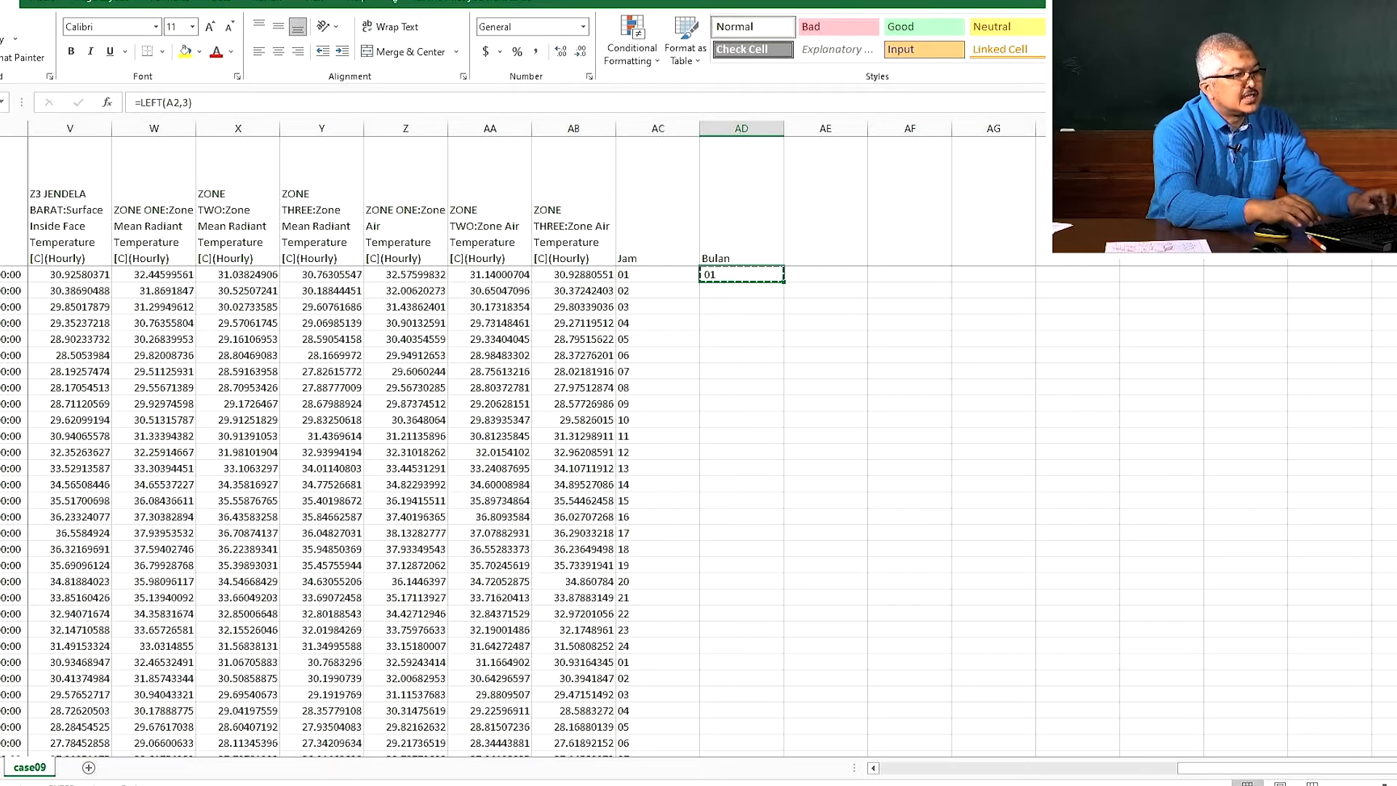
key(ctrl+shift+Down)
key(ctrl+v)
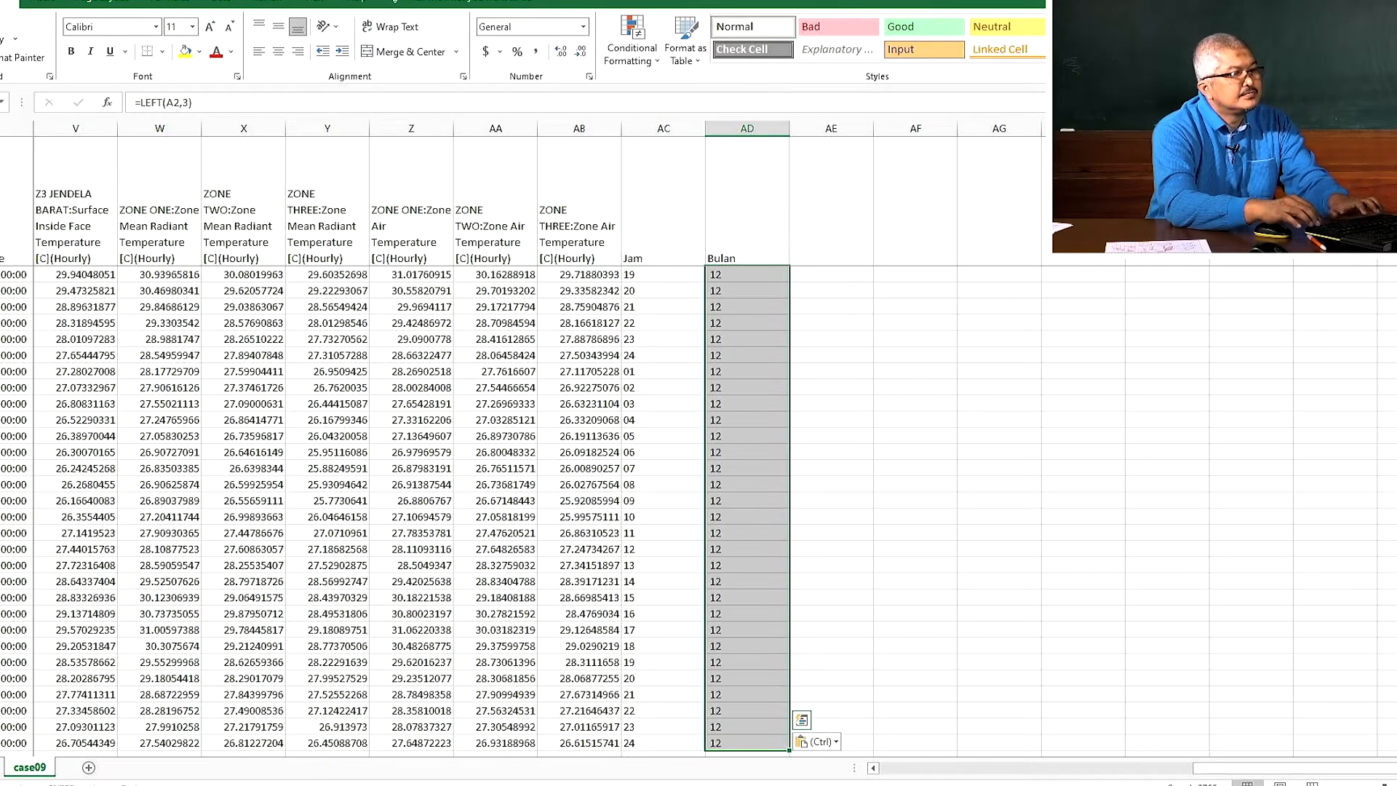
key(ctrl+Up)
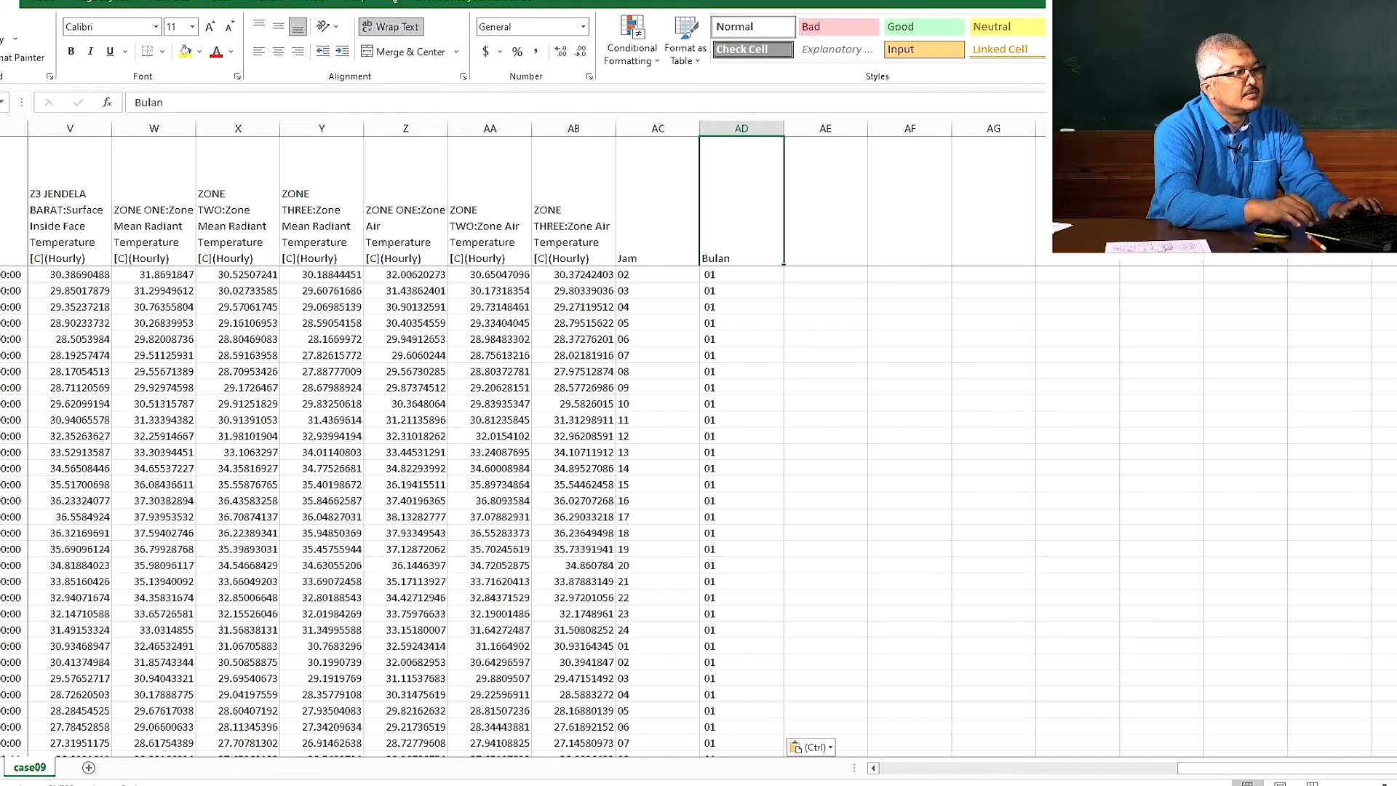
key(ctrl+Down)
key(ctrl+Up)
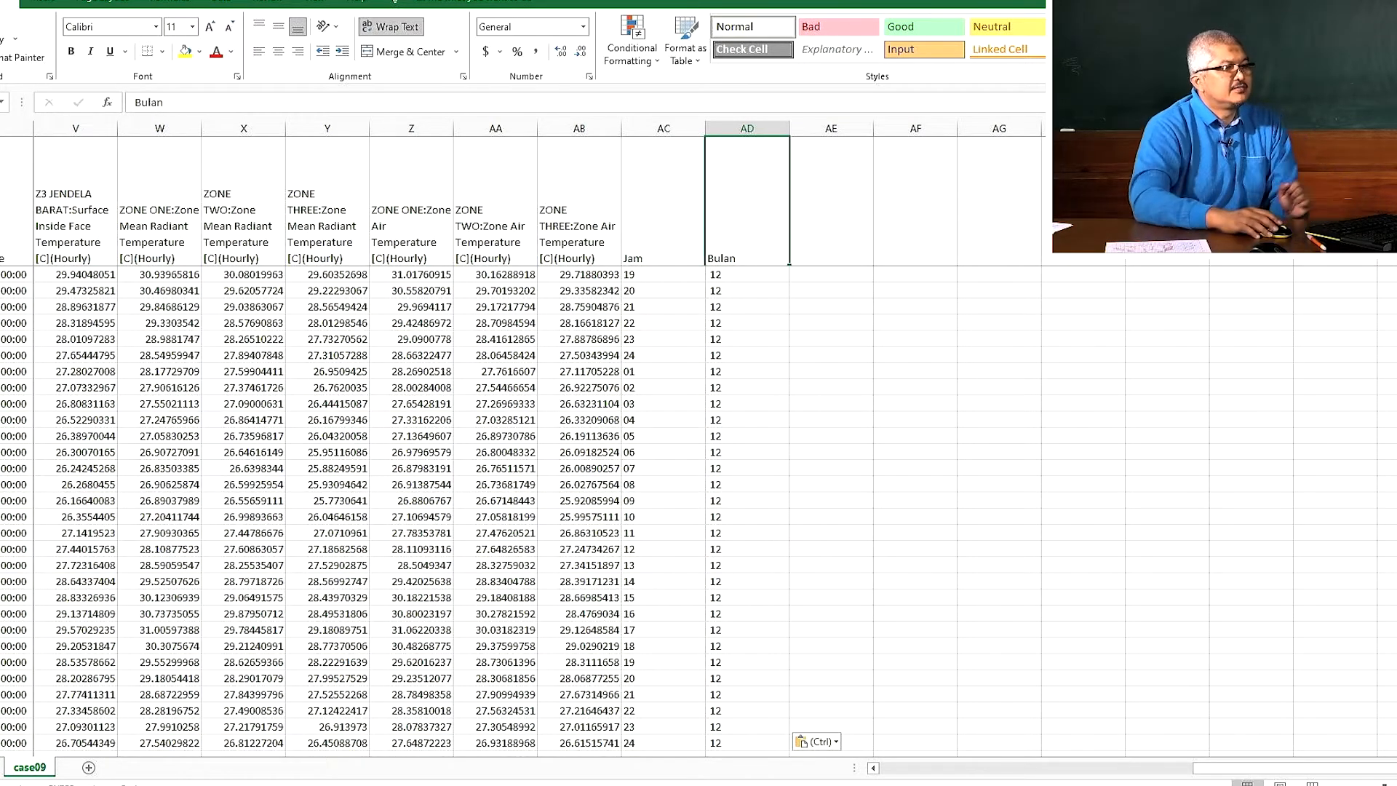
click(519, 488)
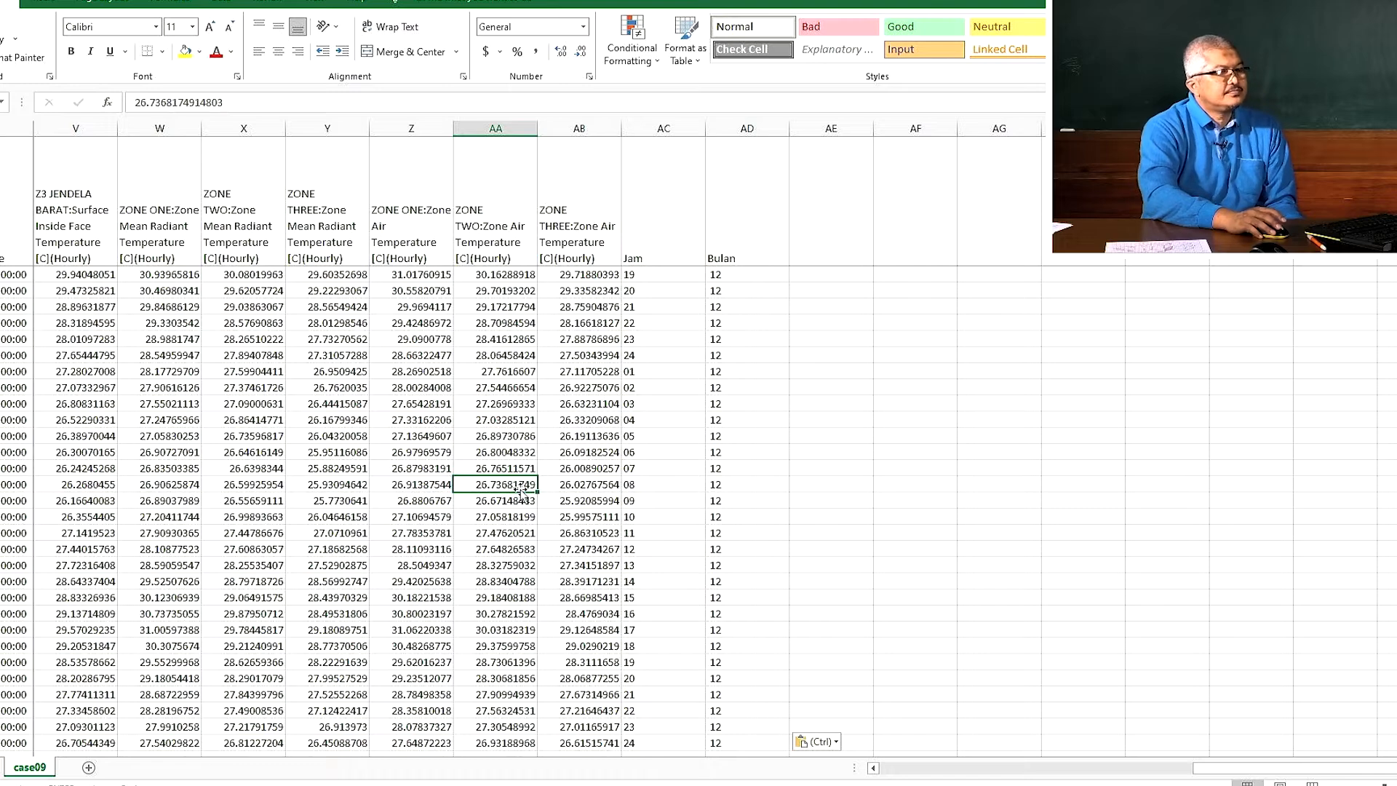
click(831, 237)
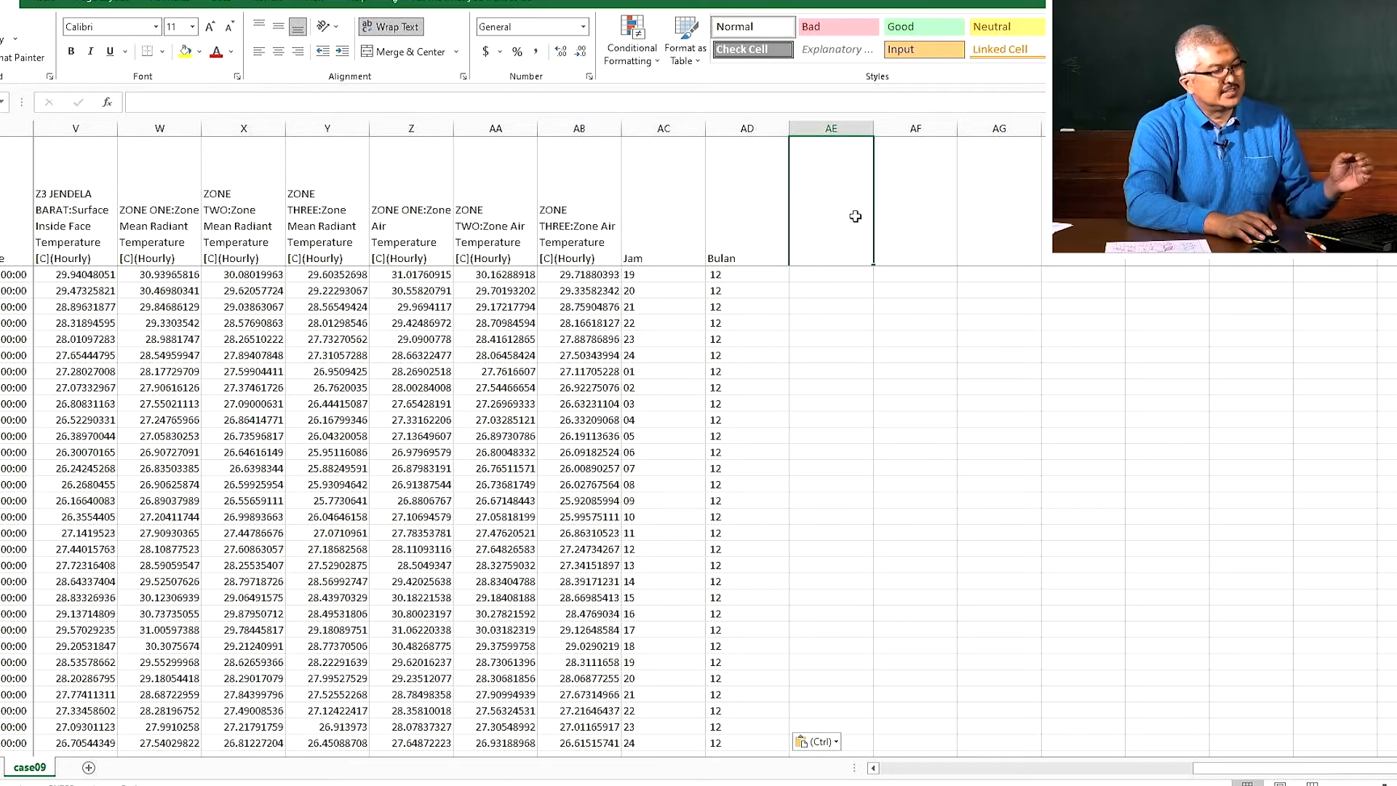
click(841, 274)
click(837, 246)
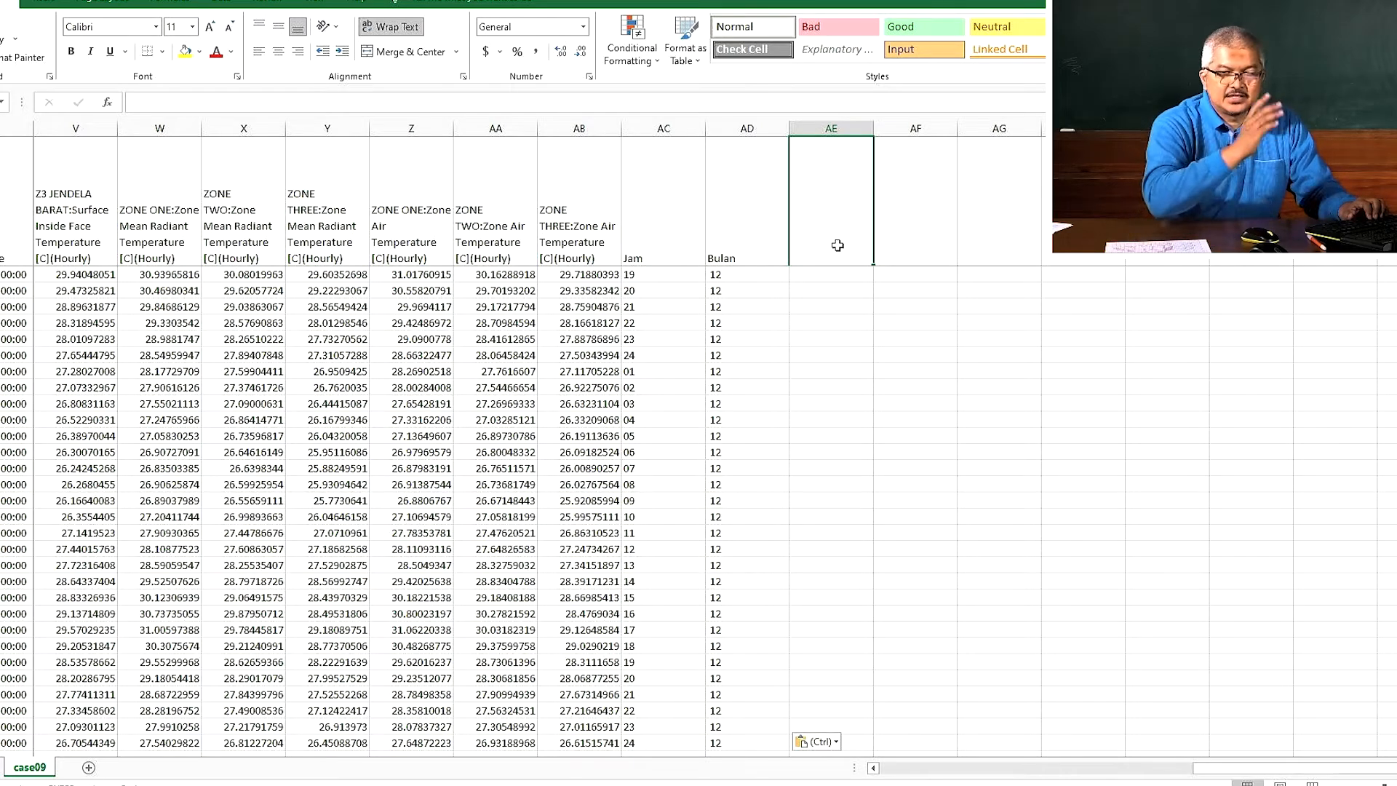
click(830, 283)
click(827, 253)
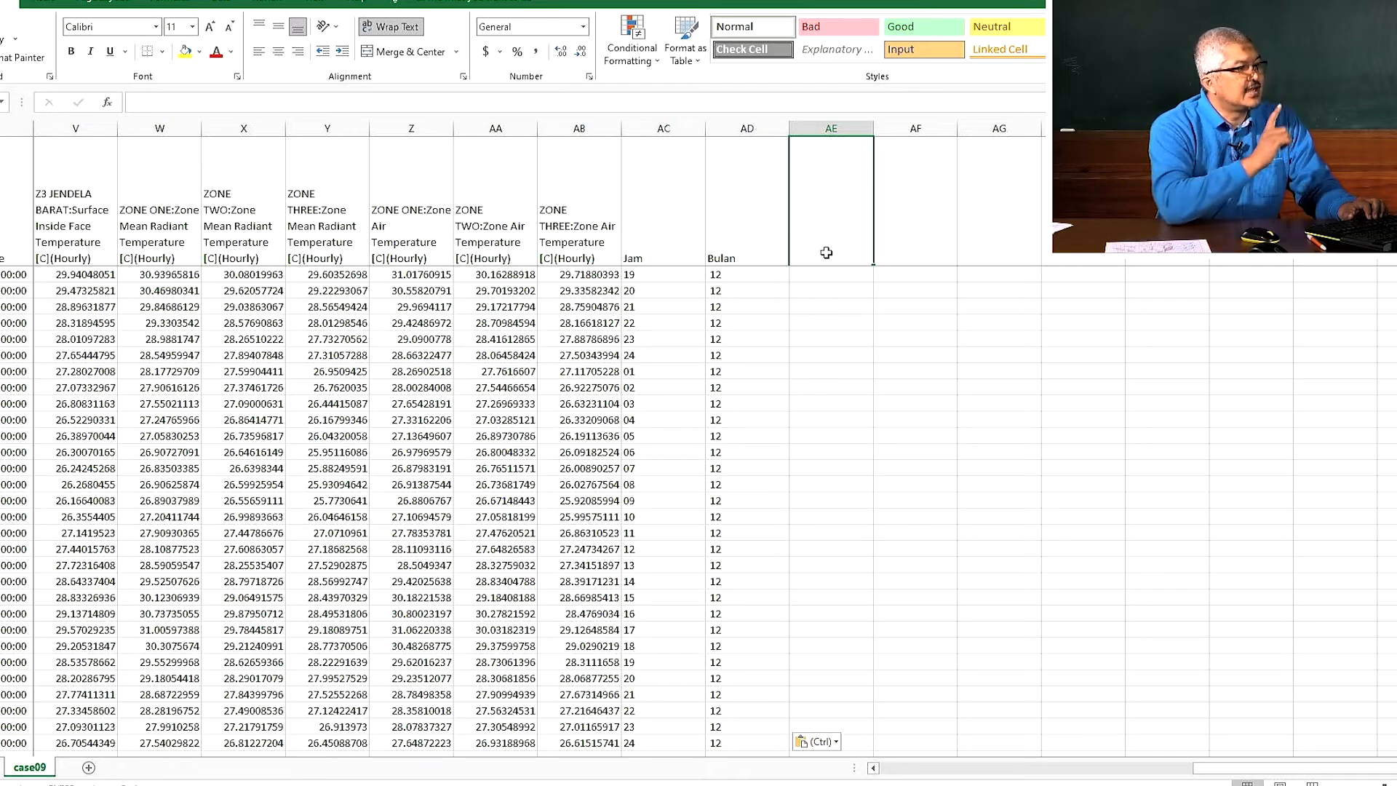
key(Down)
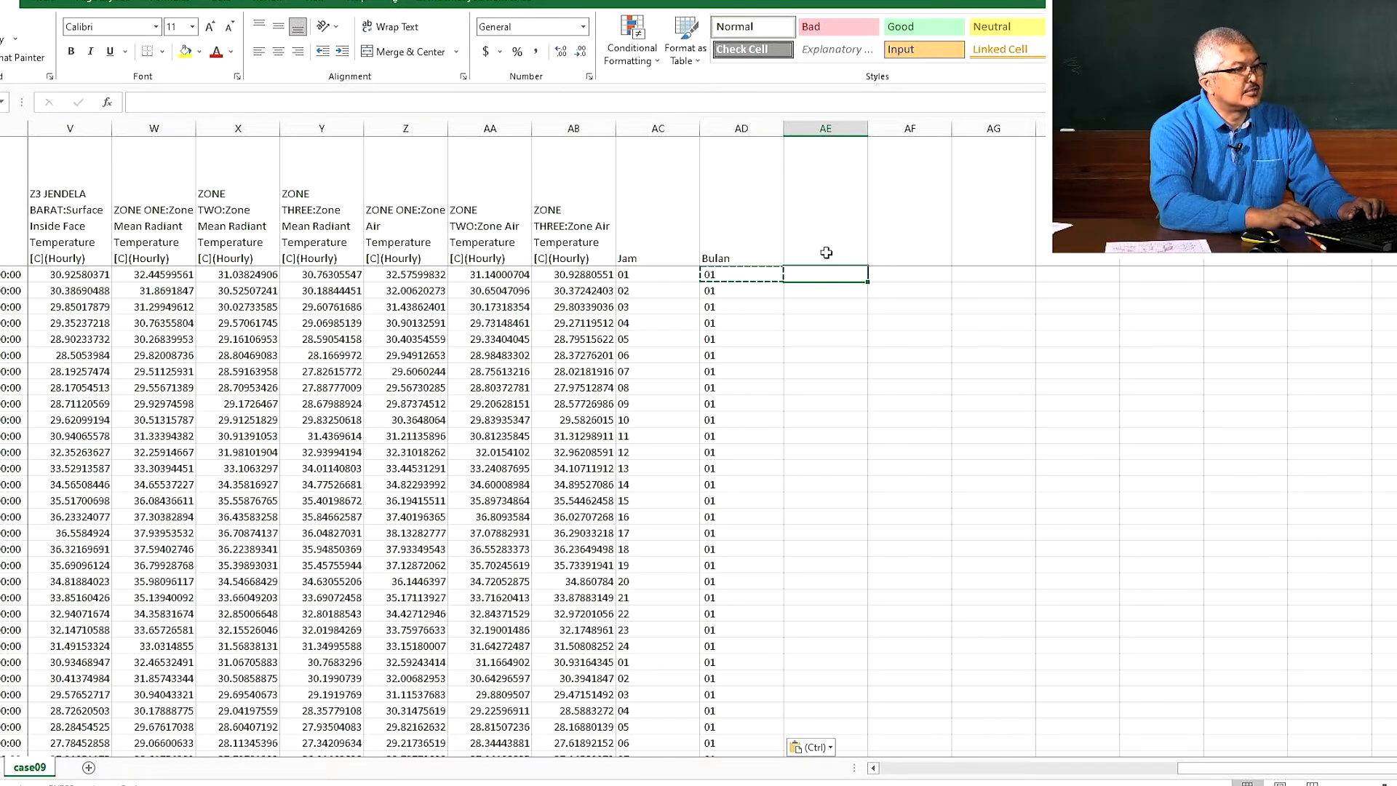
Insert a PivotTable on a new worksheet from the case09 data range $A$1:$AD$8761
key(Escape)
click(614, 355)
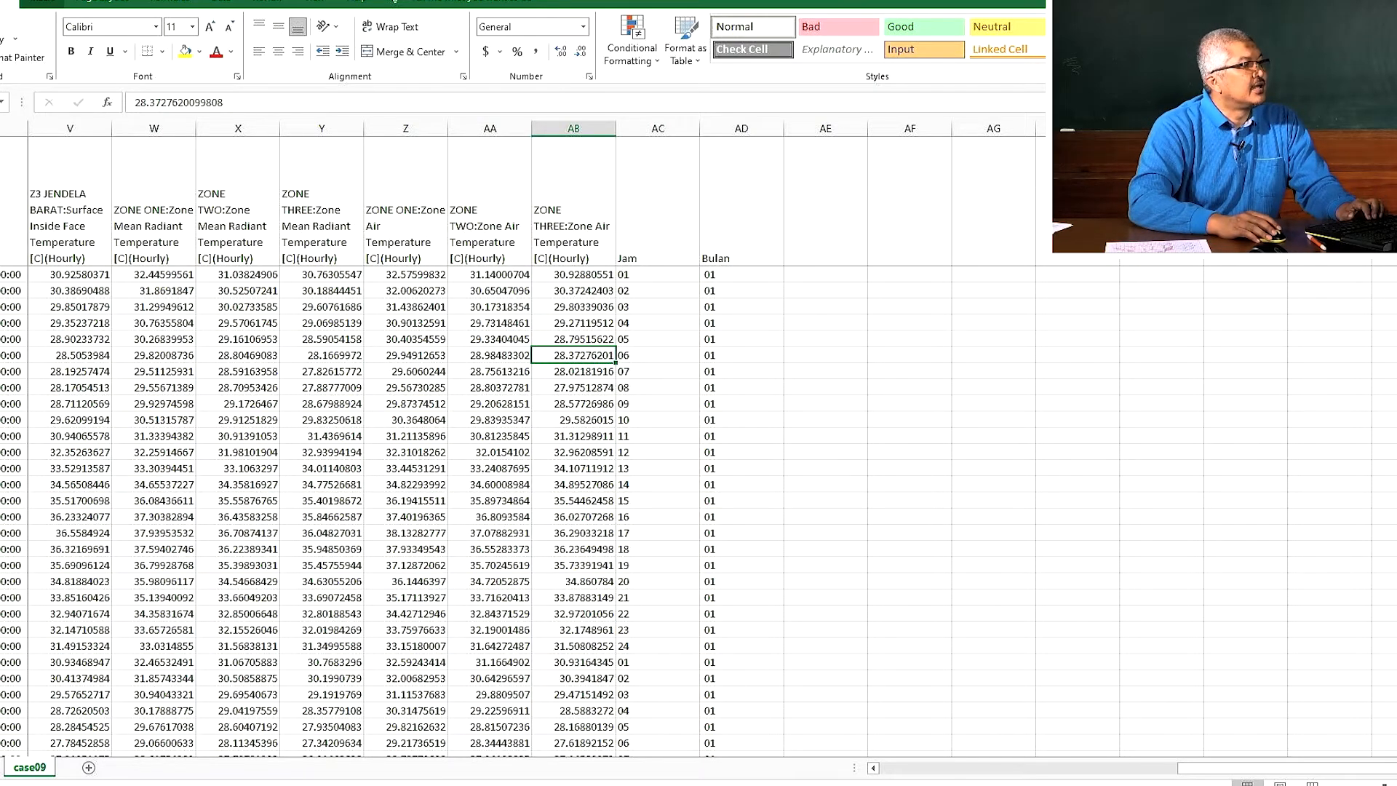
click(36, 5)
click(2, 40)
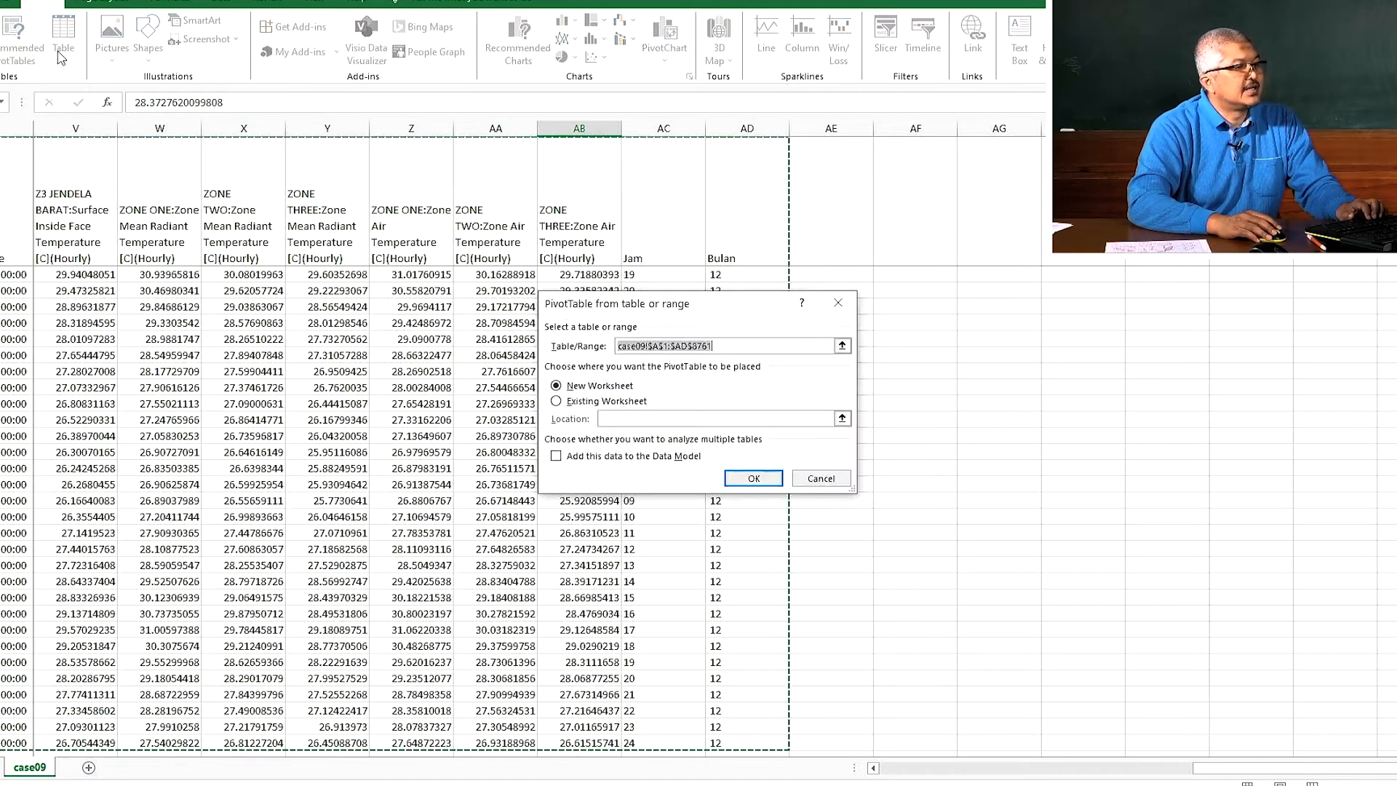
click(749, 477)
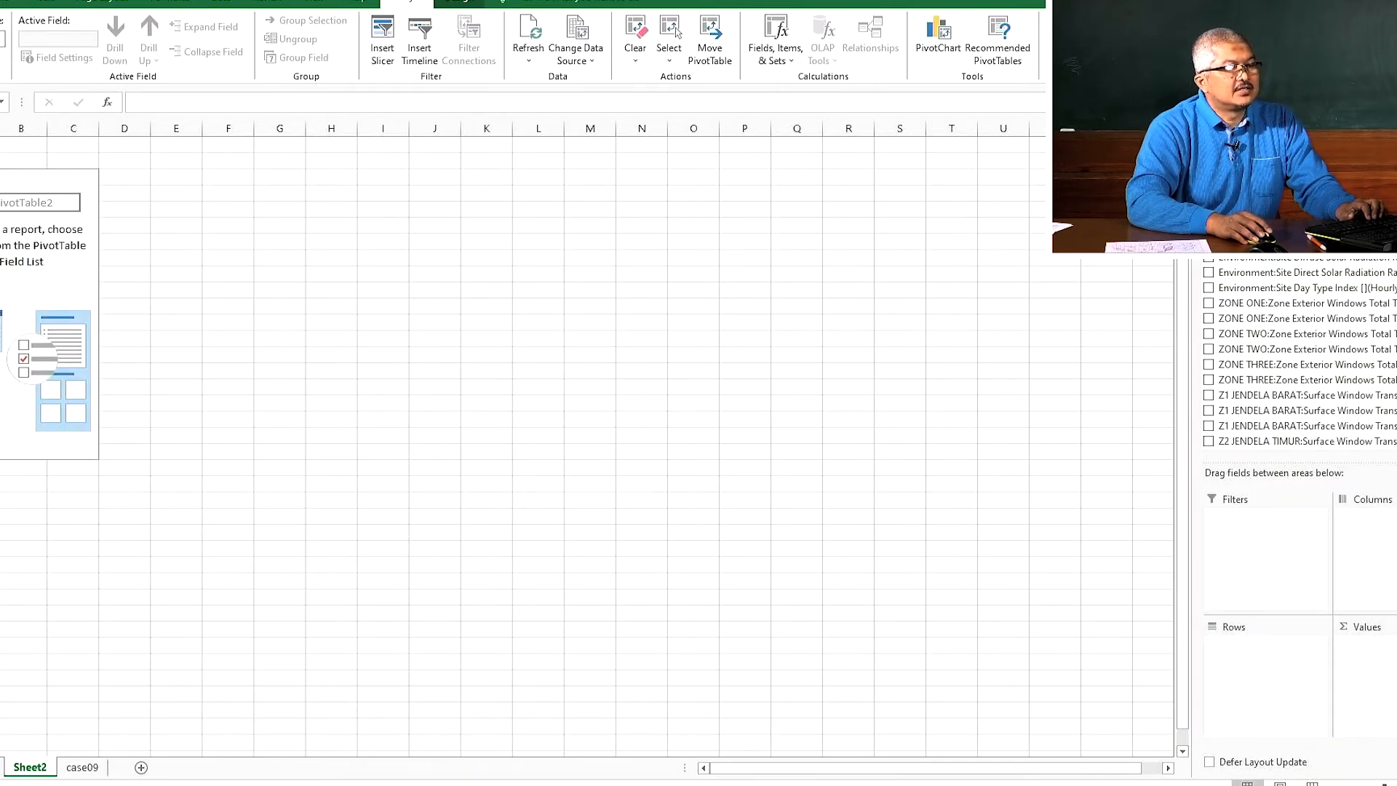
Add Jam and Bulan as PivotTable row fields, ordered with Bulan above Jam
scroll(1273, 350, down, 10)
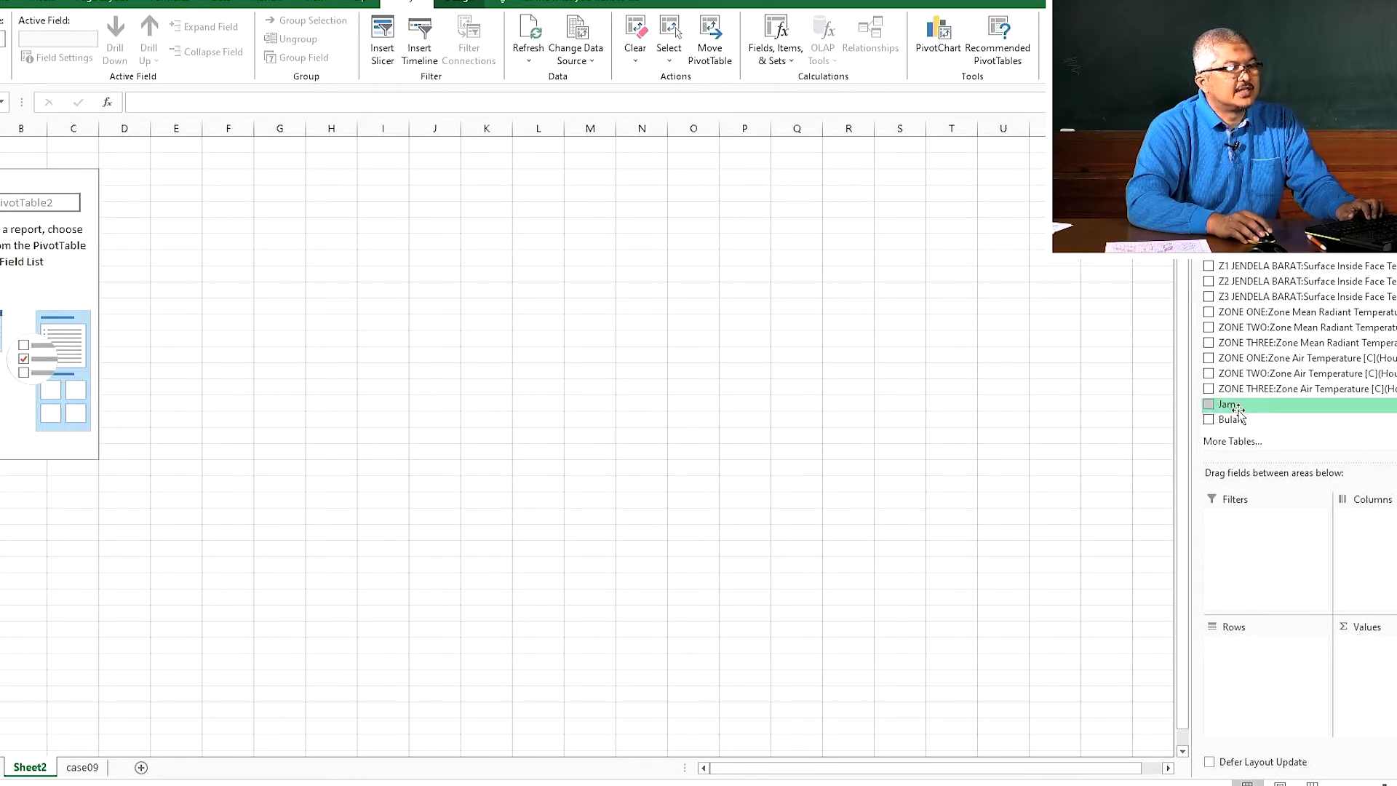
drag(1237, 409, 1244, 655)
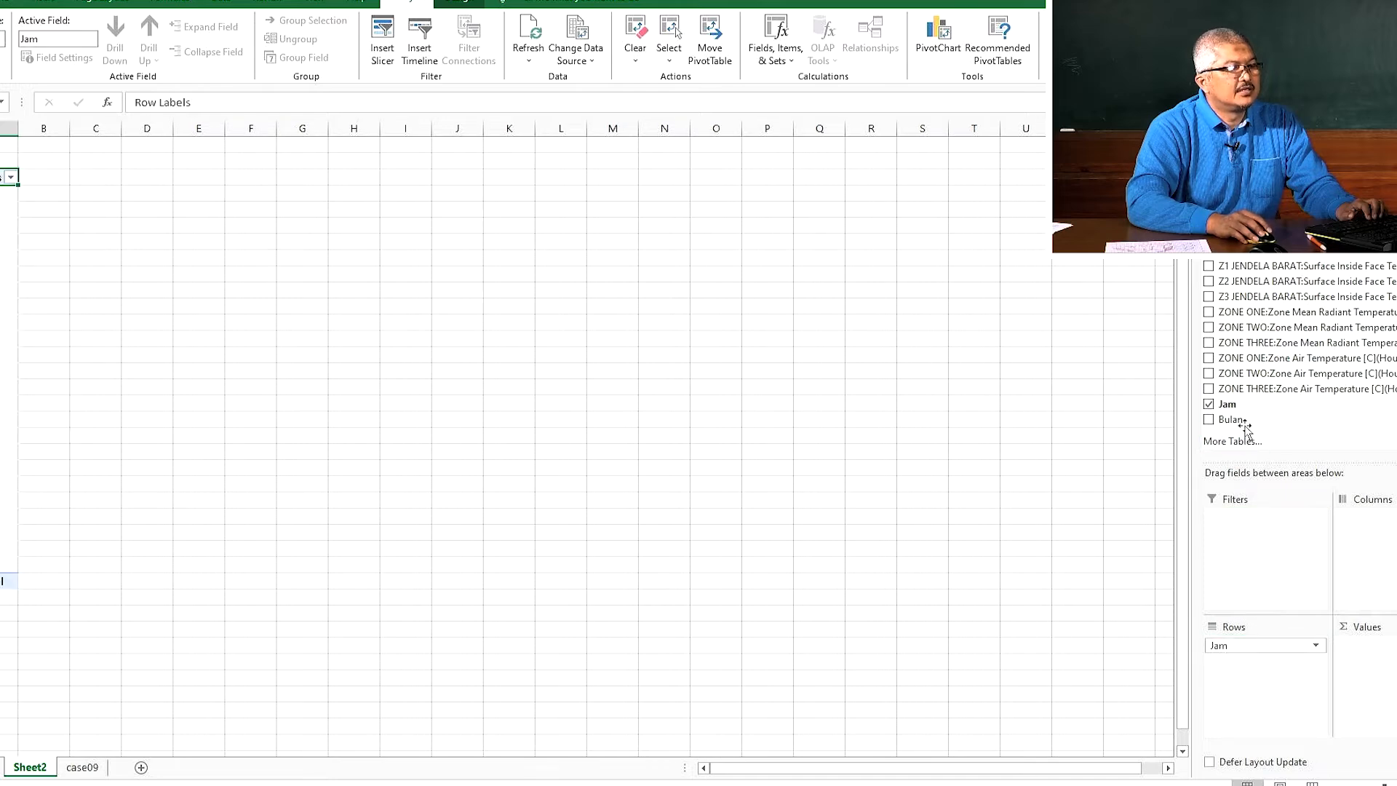
drag(1244, 428, 1264, 668)
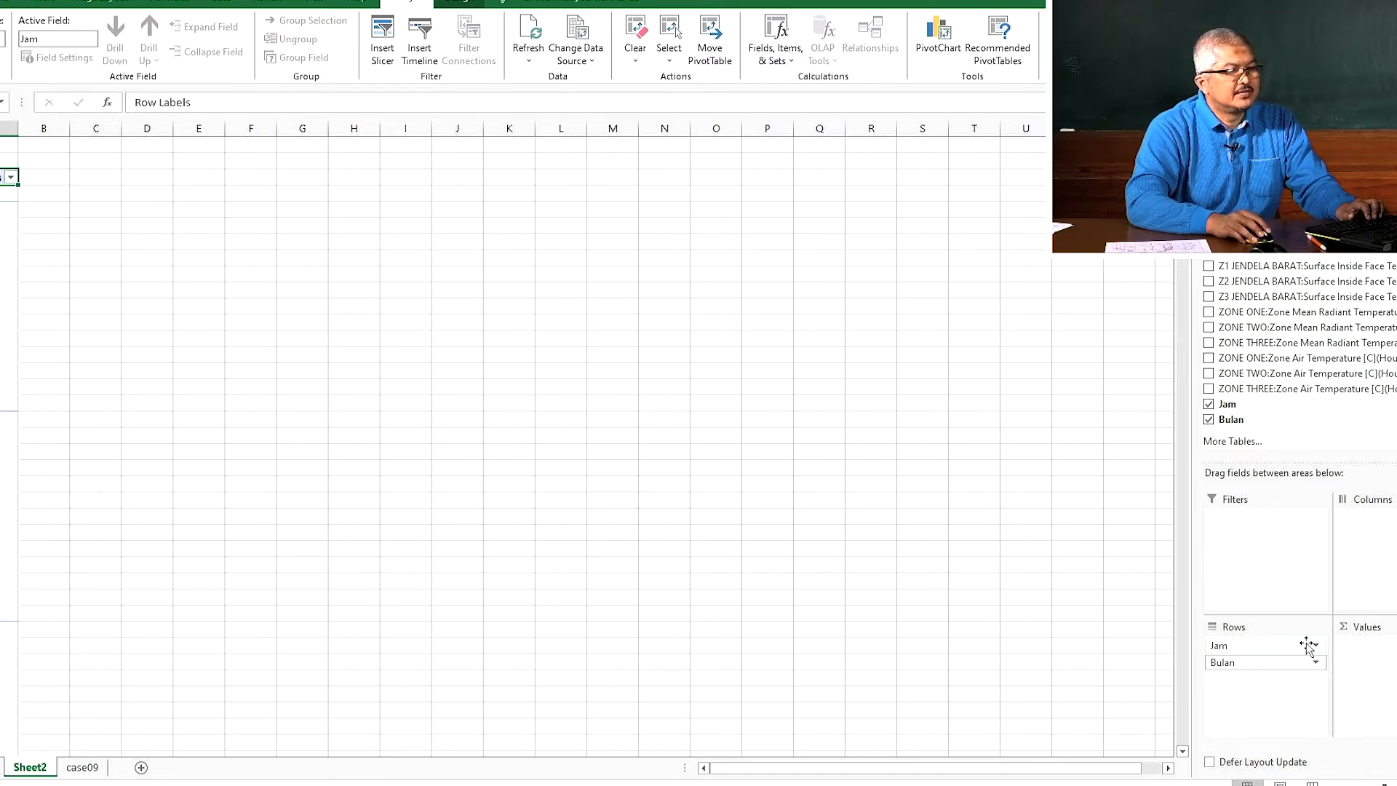
drag(1300, 646, 1292, 689)
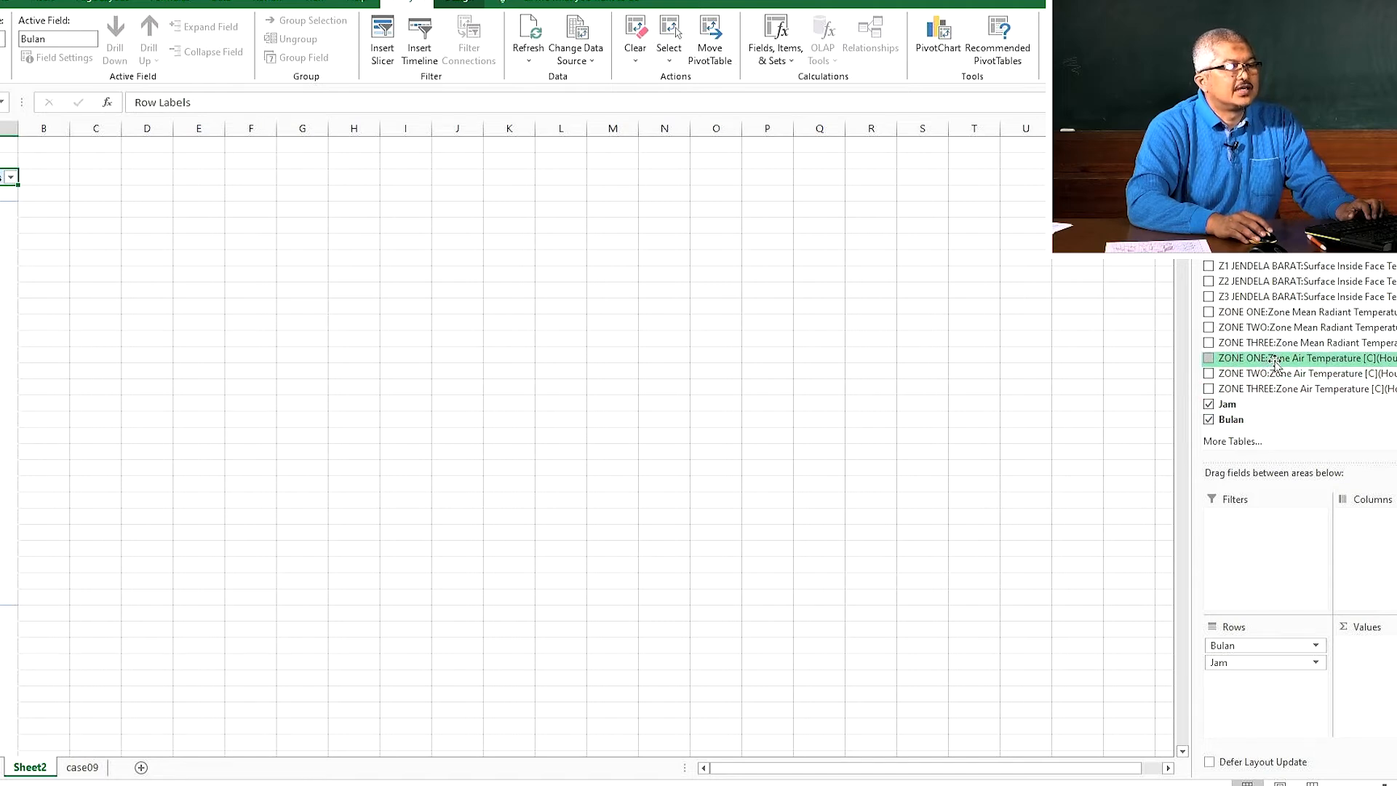
Add ZONE ONE:Zone Air Temperature [C](Hourly) to the PivotTable values and summarize it by Max
drag(1274, 361, 1375, 666)
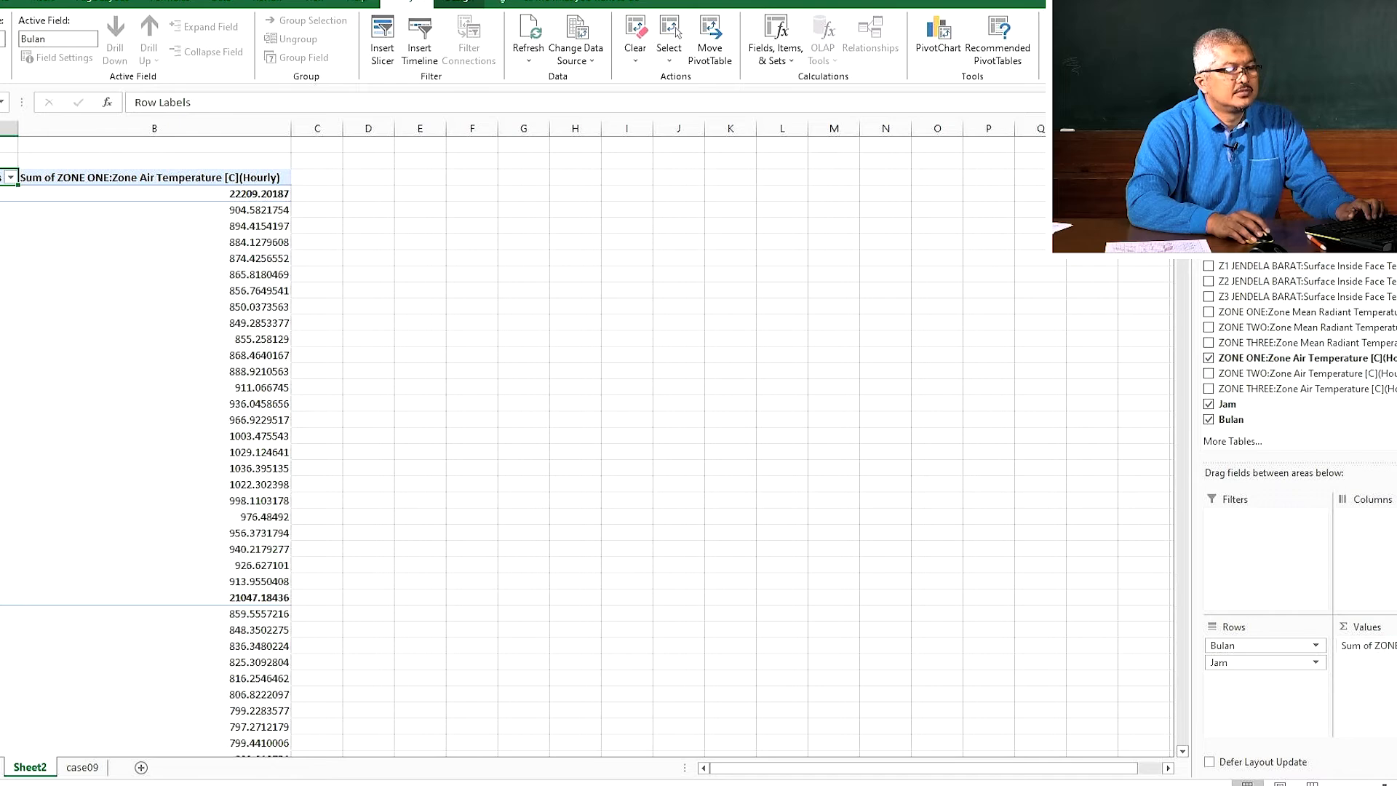
click(1368, 645)
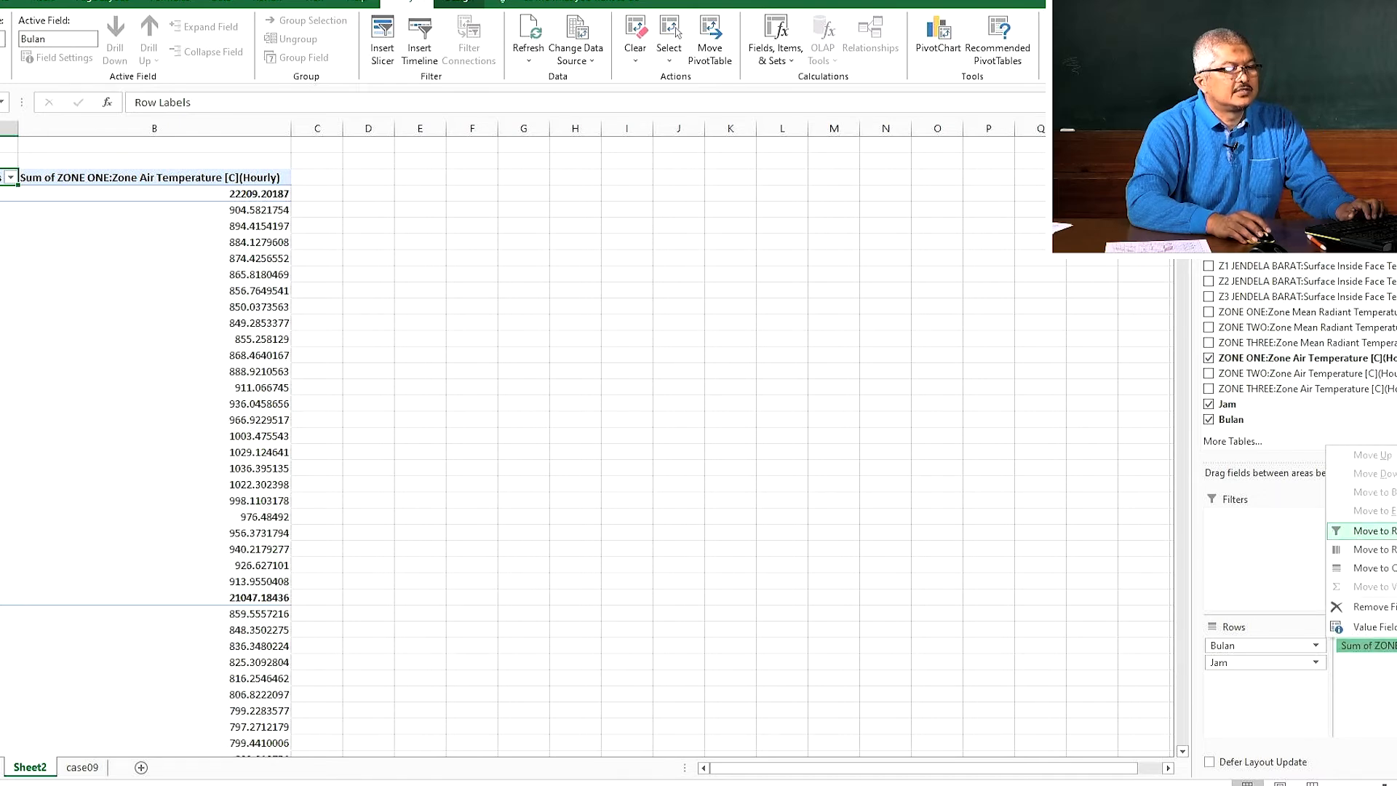
click(1372, 626)
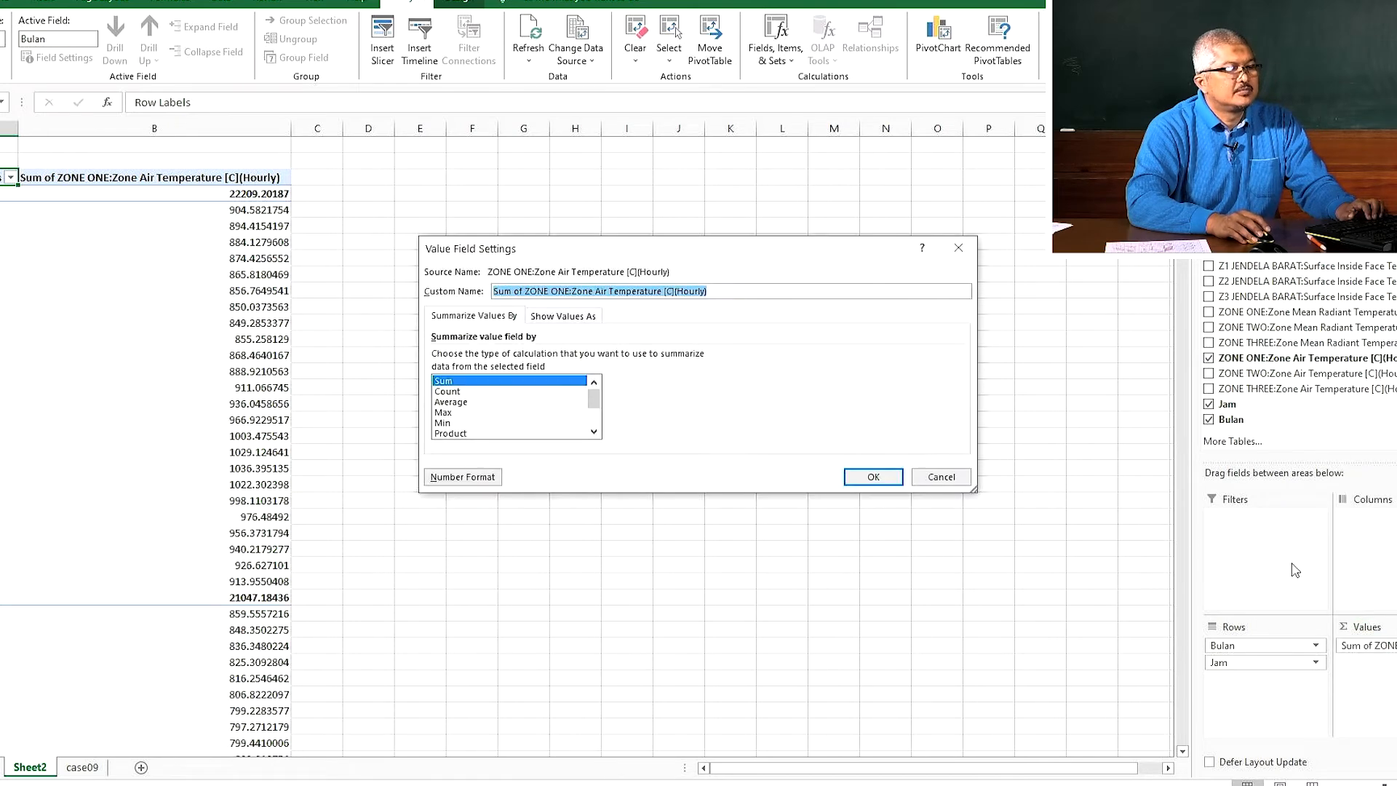
click(509, 412)
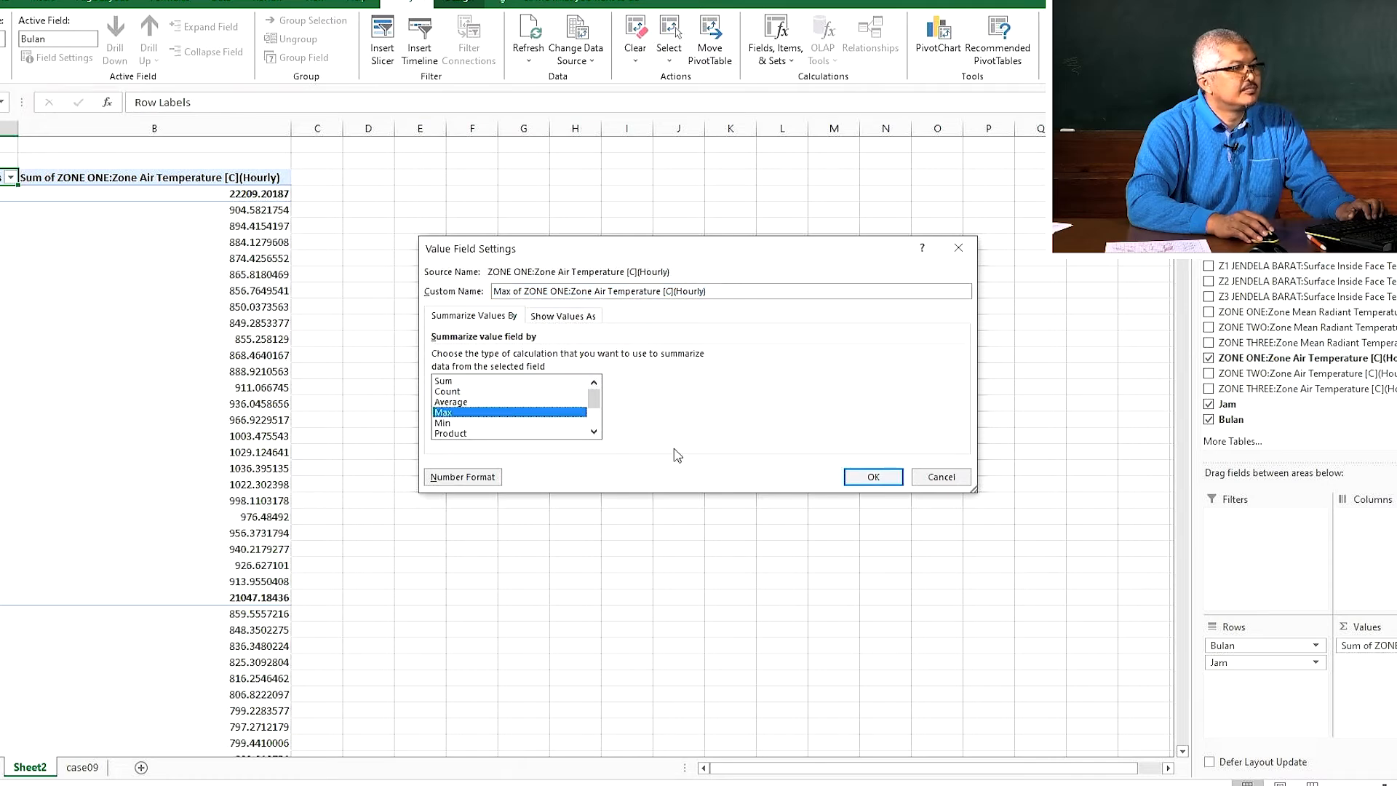
click(866, 479)
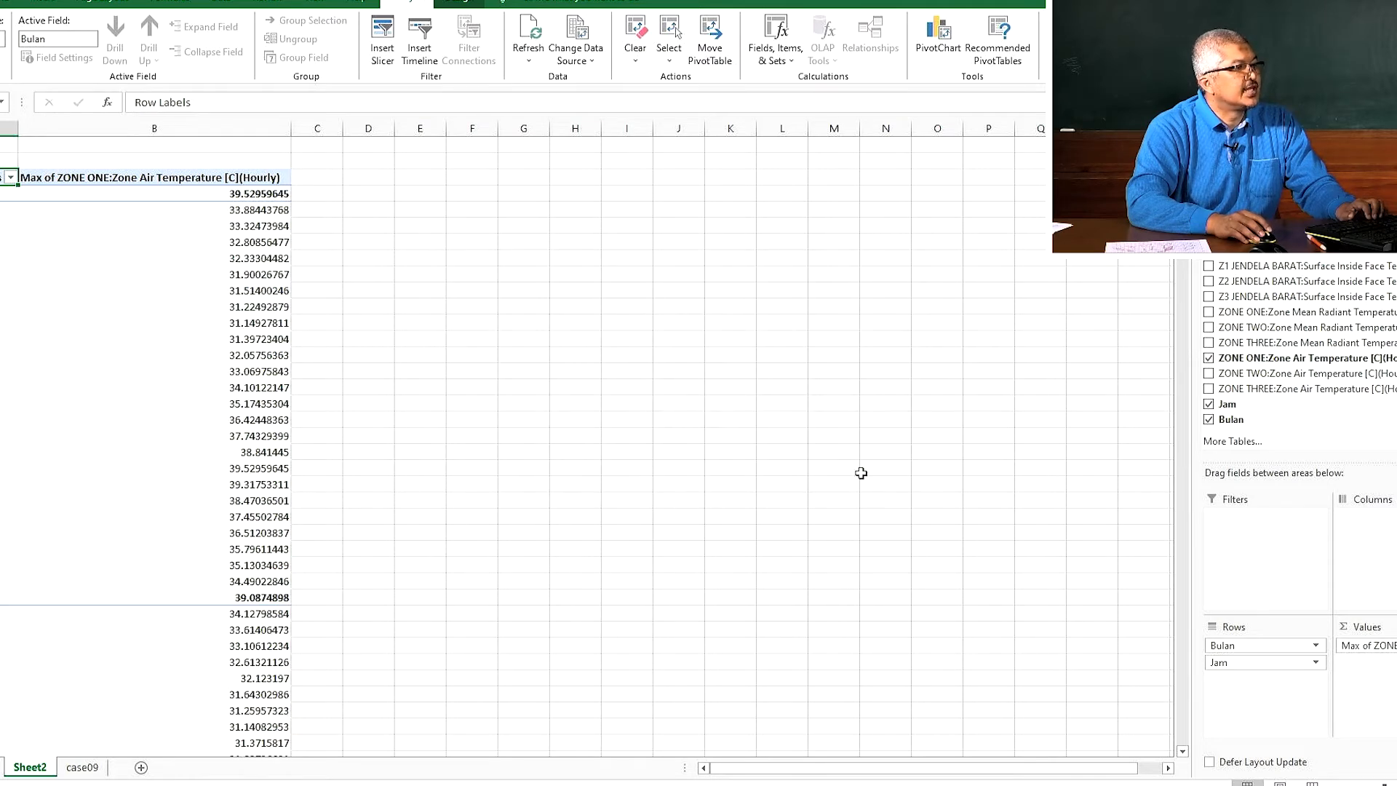
Examine the maximum Zone One air temperatures by month and hour down to the PivotTable's grand total
click(473, 469)
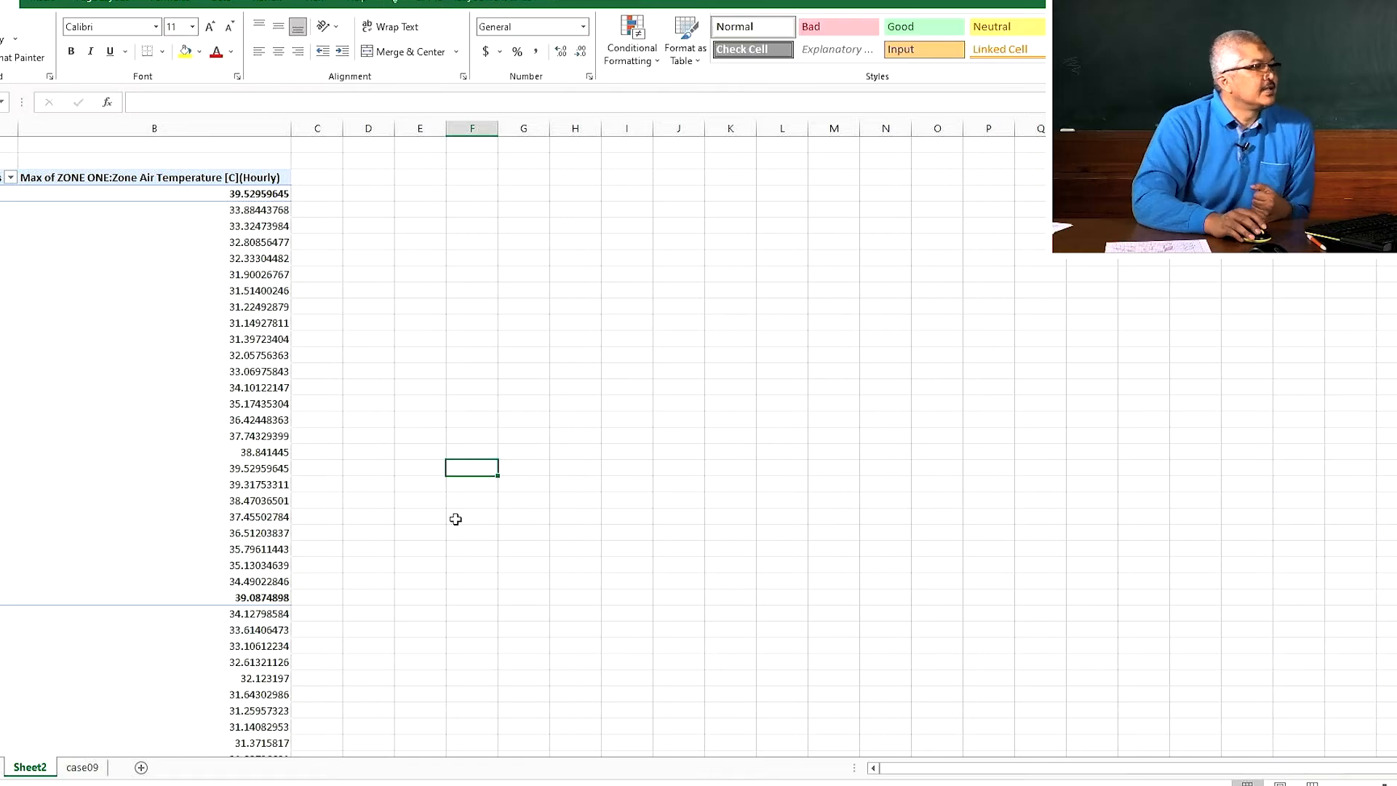
scroll(9, 365, down, 1)
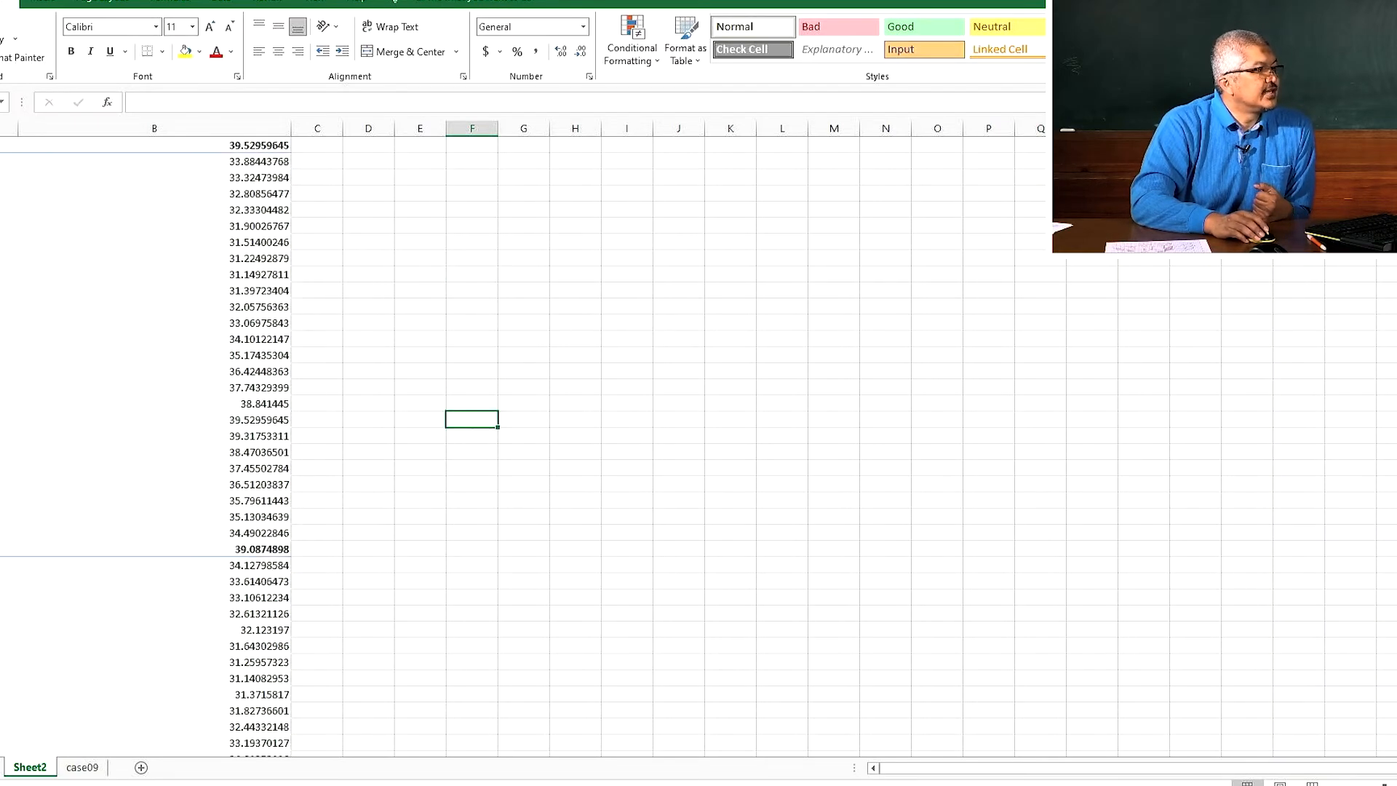
scroll(7, 367, up, 1)
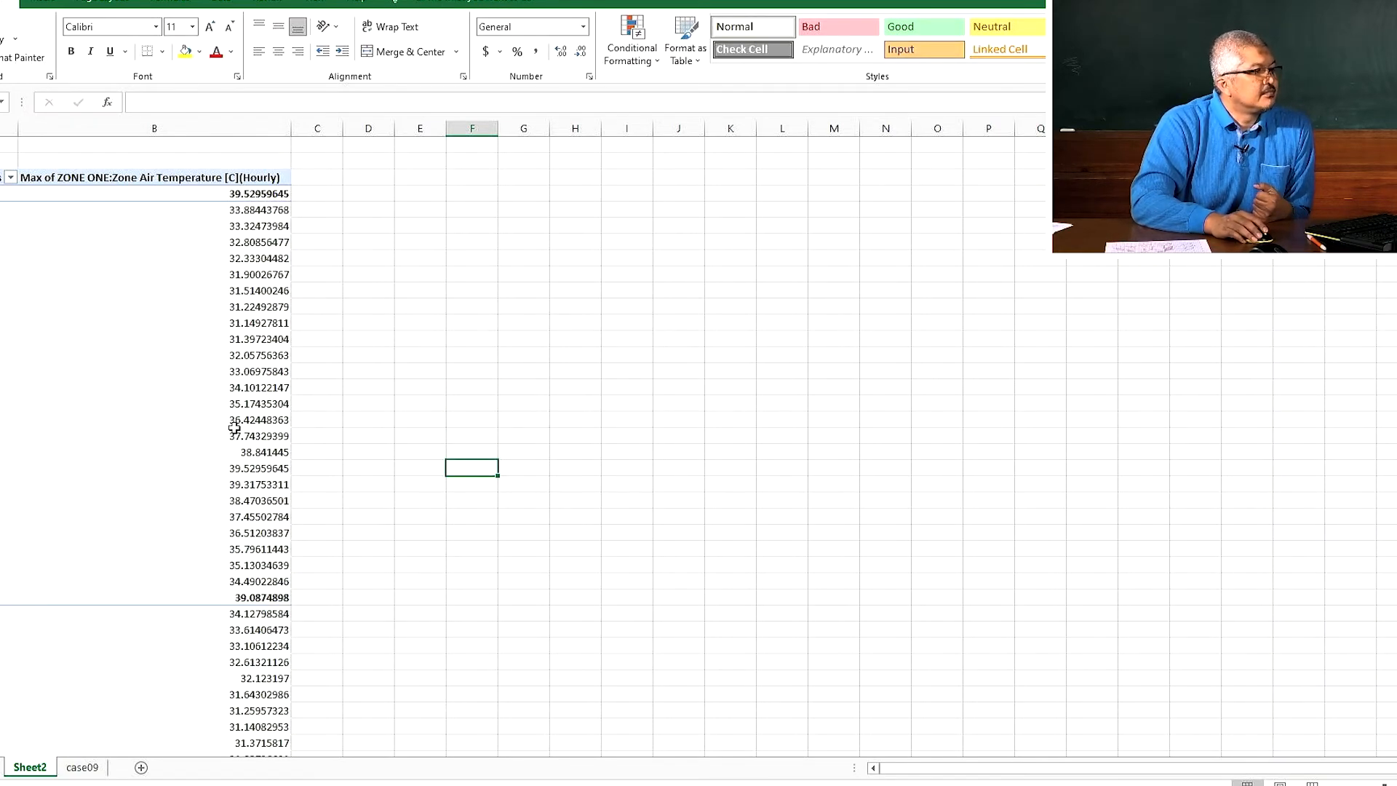
scroll(235, 428, down, 15)
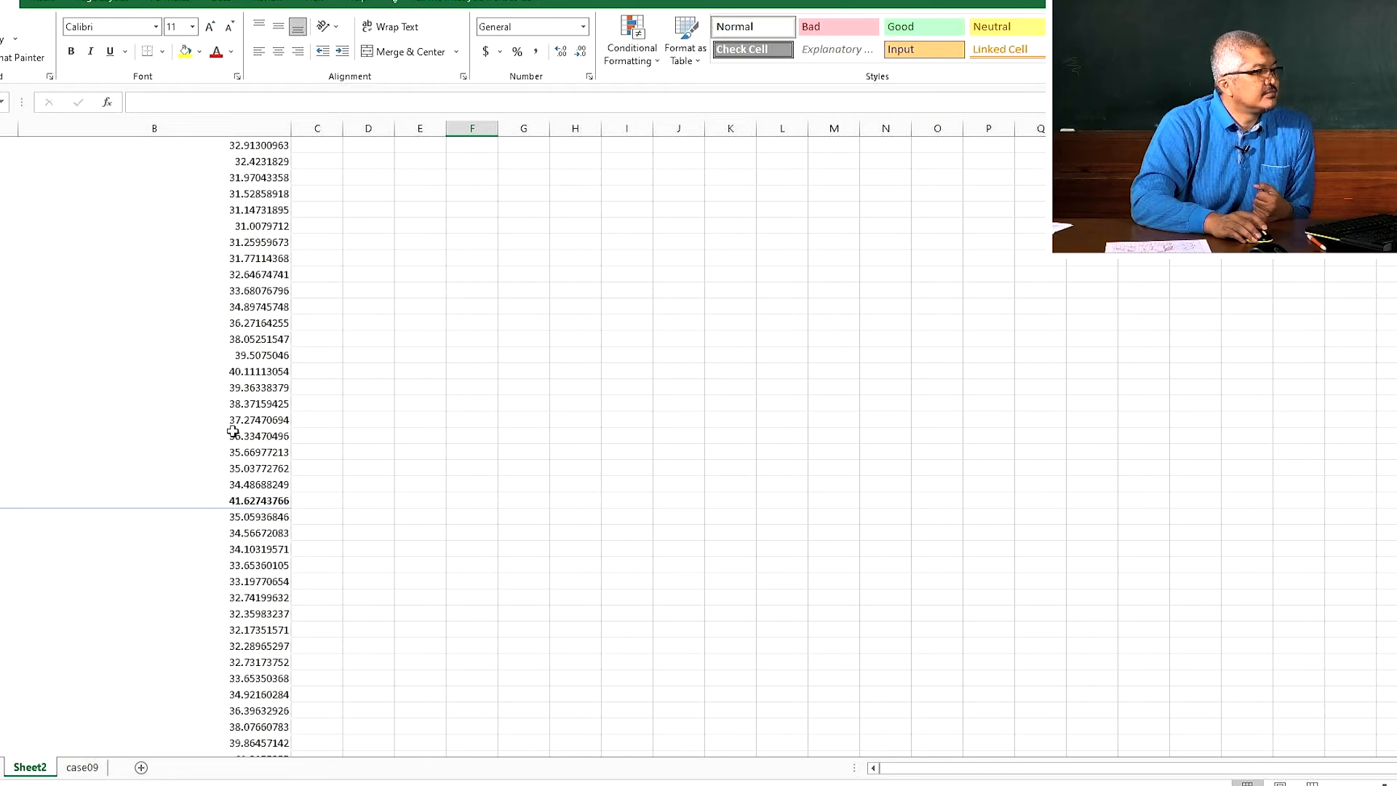
scroll(233, 431, down, 15)
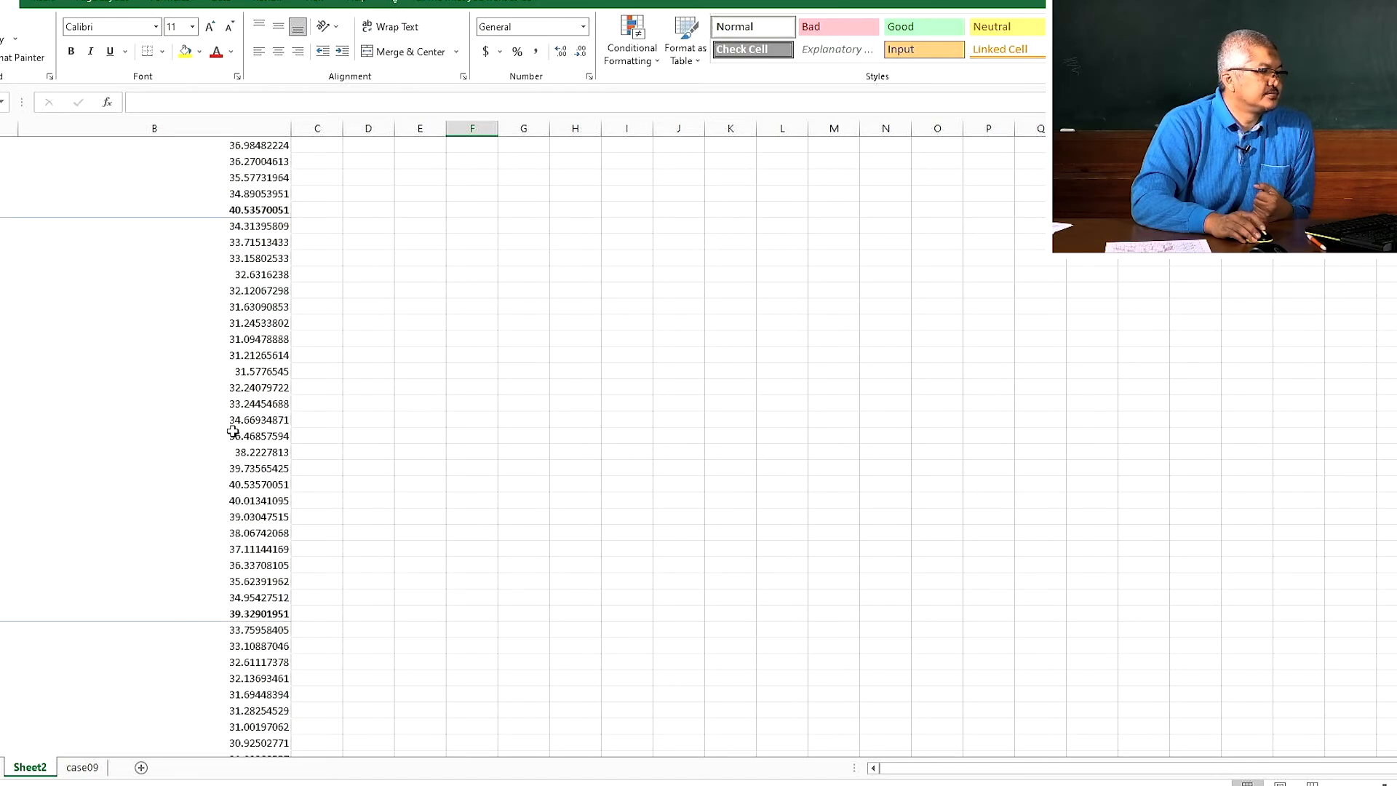
scroll(233, 431, down, 15)
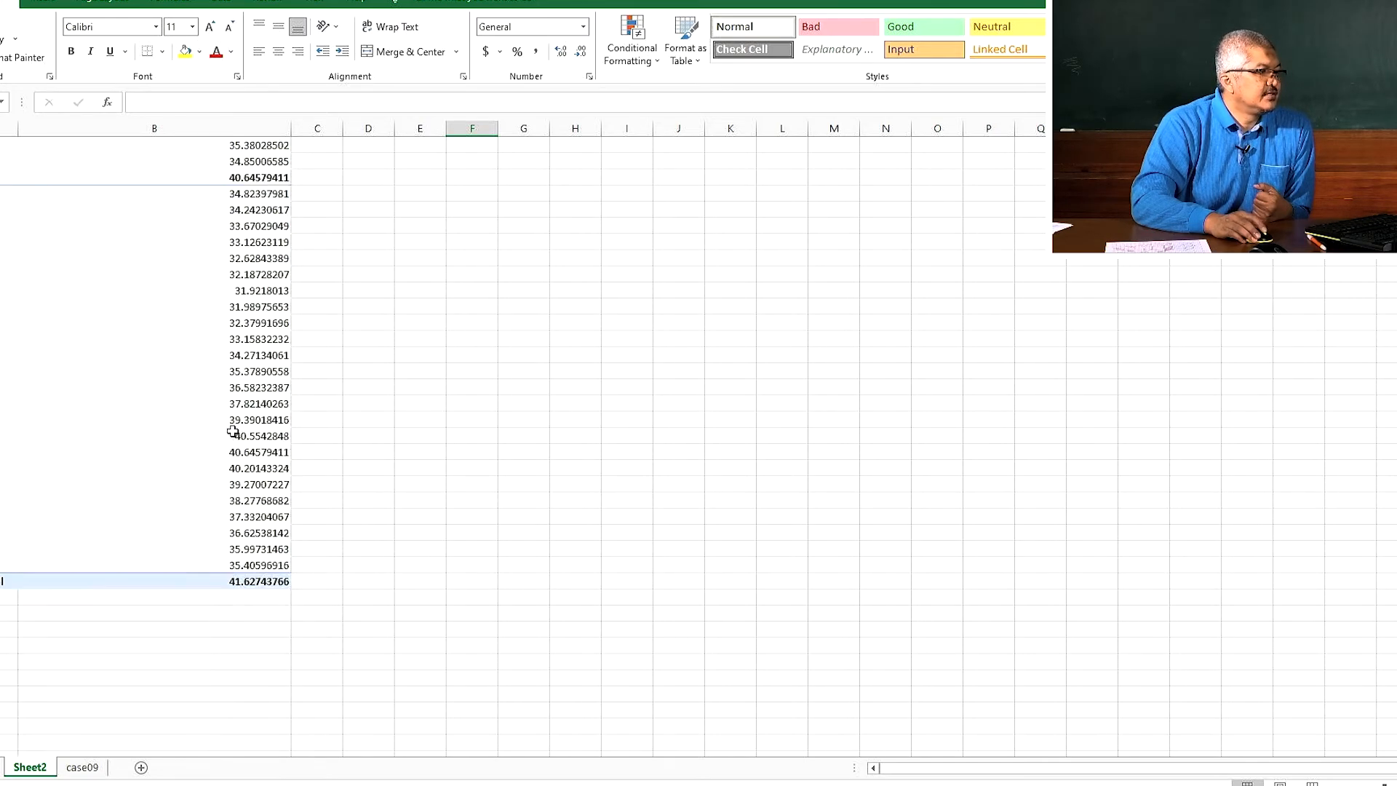
scroll(233, 431, down, 6)
scroll(233, 431, up, 5)
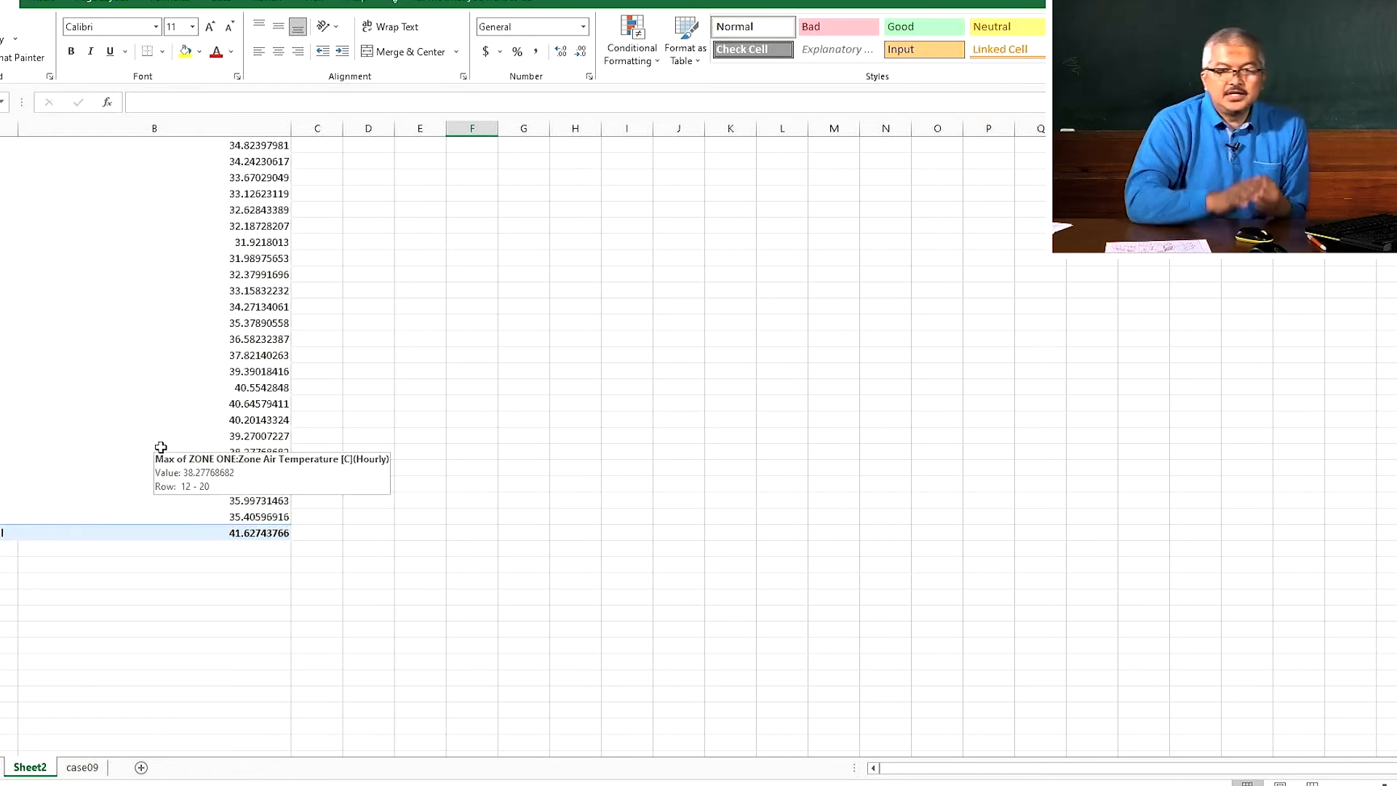